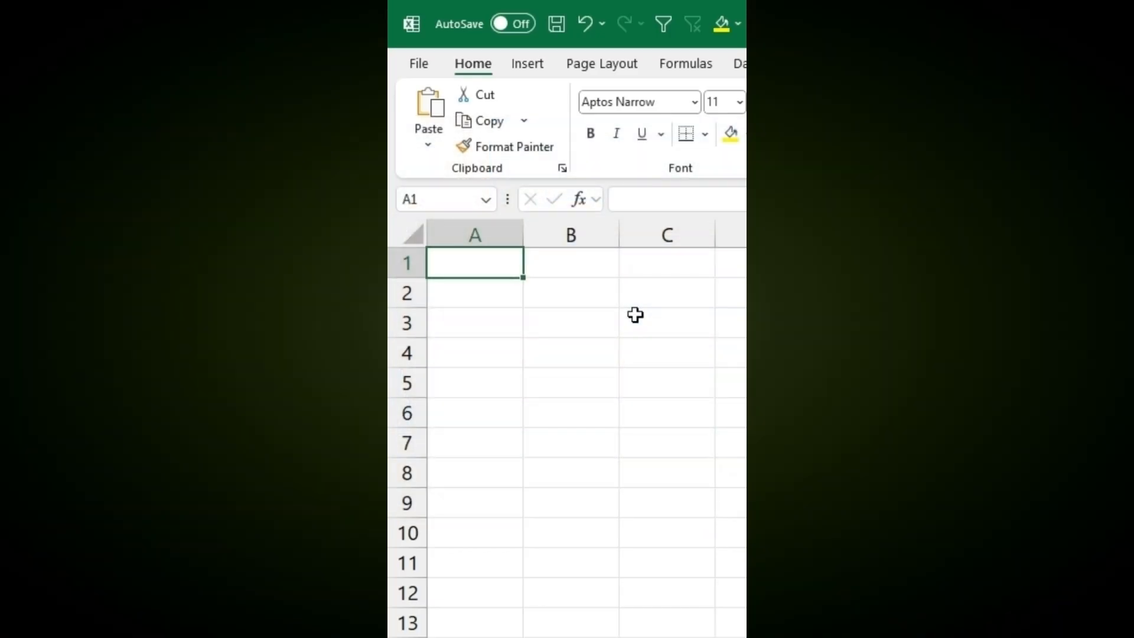
- Start an ABS formula in cell A1 with a negative number as its argument
{"action": "key", "text": "Tab"}
{"action": "type", "text": "-1"}
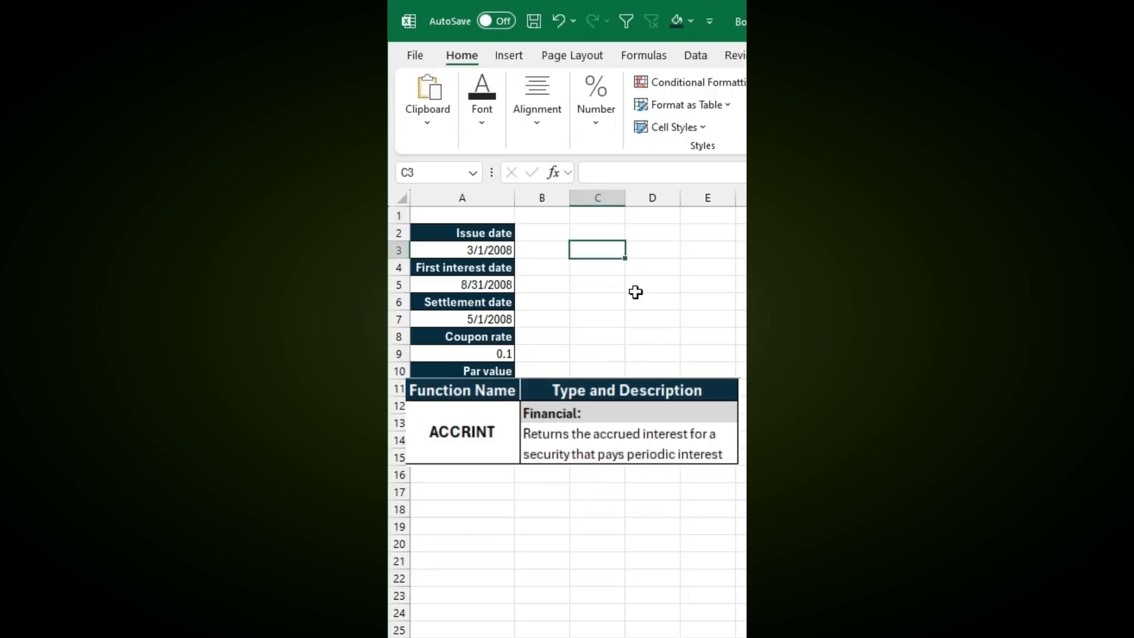
- Start an ACCRINT formula in C3 with issue date A3, first interest date A5 and settlement date A7
{"action": "type", "text": "=a"}
{"action": "double_click", "coordinate": [625, 283]}
{"action": "key", "text": "Left"}
{"action": "key", "text": "Left"}
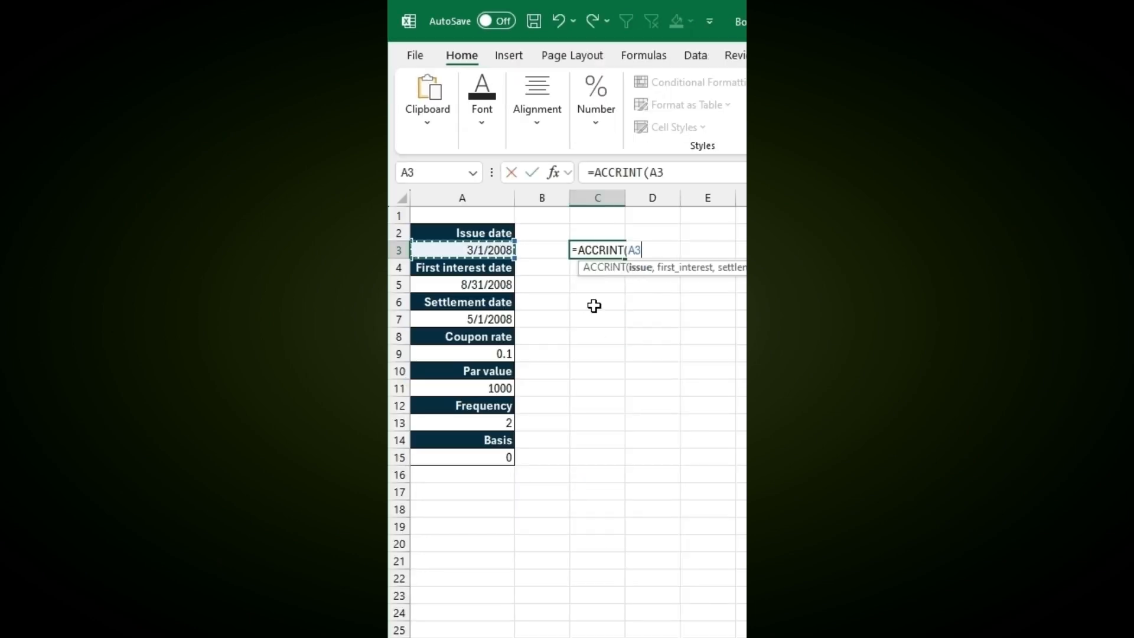
{"action": "type", "text": ","}
{"action": "key", "text": "Left"}
{"action": "key", "text": "Left"}
{"action": "key", "text": "Down"}
{"action": "key", "text": "Down"}
{"action": "type", "text": ","}
{"action": "key", "text": "Left"}
{"action": "key", "text": "Left"}
{"action": "key", "text": "Down"}
{"action": "key", "text": "Down"}
{"action": "key", "text": "Down"}
{"action": "key", "text": "Down"}
{"action": "type", "text": ","}
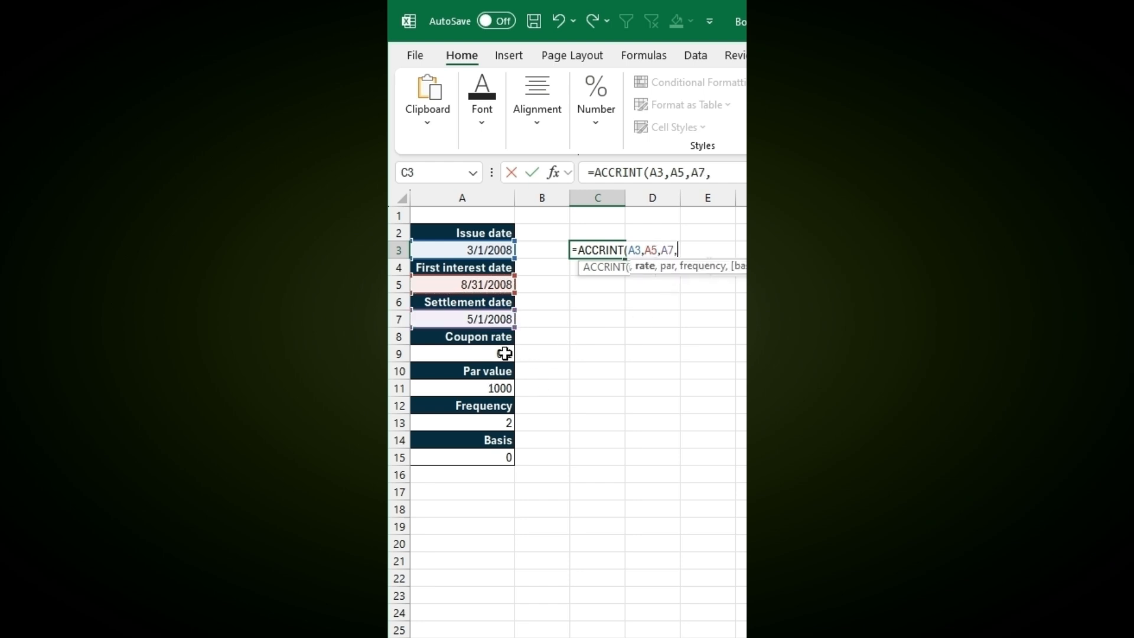
- Add coupon rate A9, par value A11, frequency A13 and basis A15 to the ACCRINT formula
{"action": "left_click", "coordinate": [511, 355]}
{"action": "type", "text": ","}
{"action": "left_click", "coordinate": [511, 388]}
{"action": "type", "text": ","}
{"action": "left_click", "coordinate": [512, 421]}
{"action": "type", "text": ","}
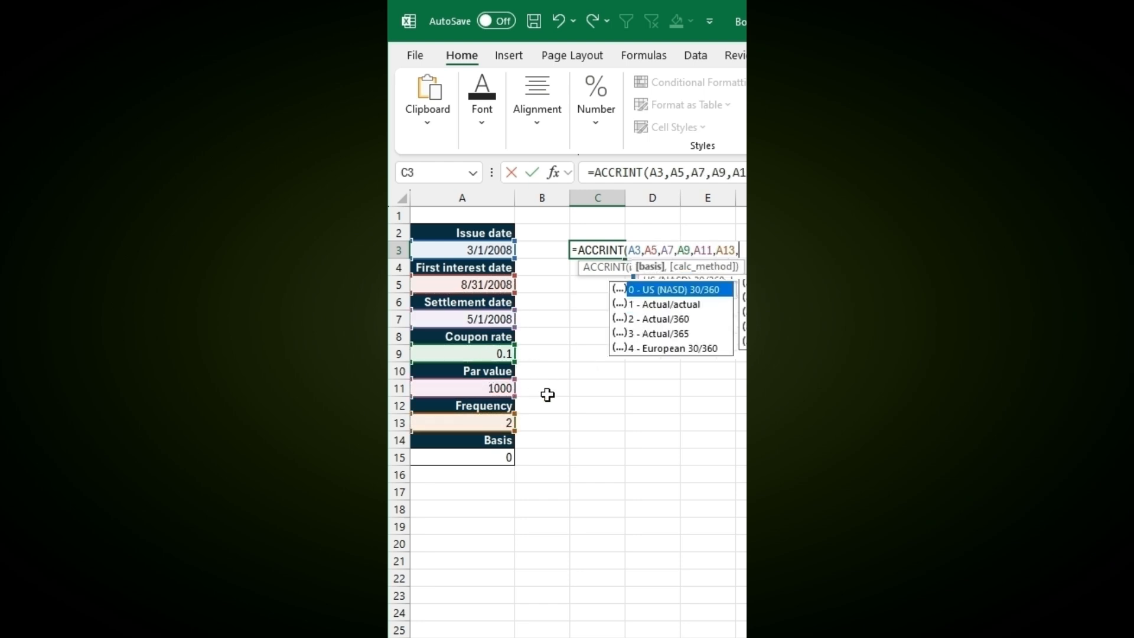
{"action": "left_click", "coordinate": [496, 457]}
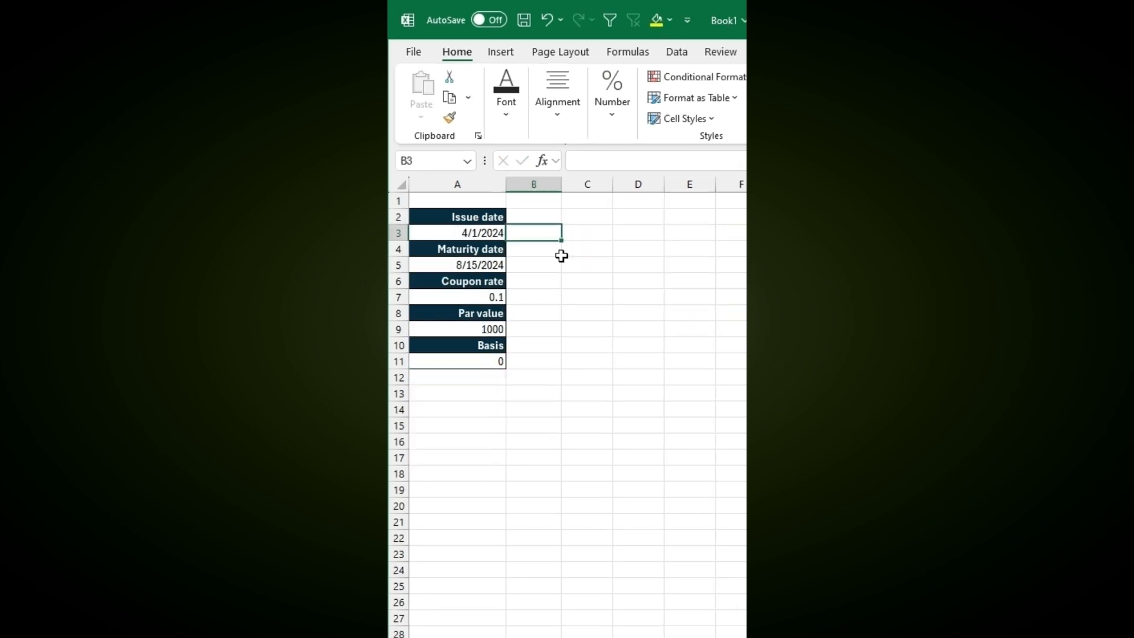
- Start an ACCRINTM formula in B3 with issue date A3 and maturity date A5
{"action": "type", "text": "=accrintm"}
{"action": "double_click", "coordinate": [529, 247]}
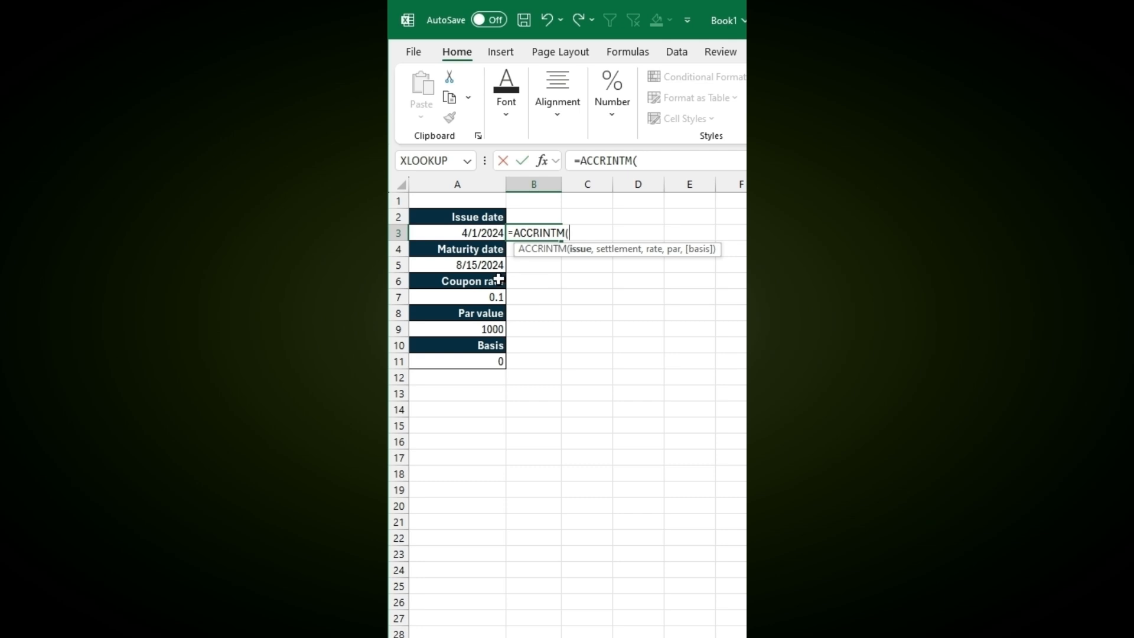
{"action": "key", "text": "Left"}
{"action": "type", "text": ","}
{"action": "key", "text": "Left"}
{"action": "key", "text": "Down"}
{"action": "key", "text": "Down"}
{"action": "type", "text": ","}
- Complete the ACCRINTM formula with coupon rate A7, par value A9 and basis A11
{"action": "left_click", "coordinate": [493, 298]}
{"action": "type", "text": ","}
{"action": "left_click", "coordinate": [456, 328]}
{"action": "type", "text": ","}
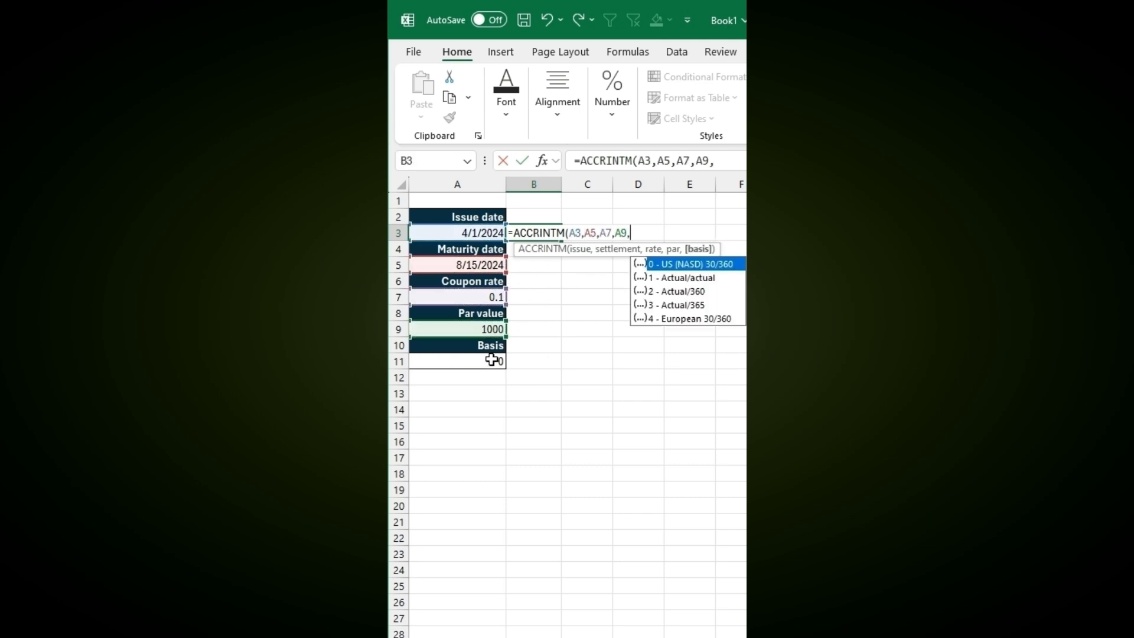
{"action": "left_click", "coordinate": [492, 360]}
{"action": "key", "text": "Return"}
- Calculate the arccosine of the cosine value in A3 with an ACOS formula in C3
{"action": "type", "text": "=aco"}
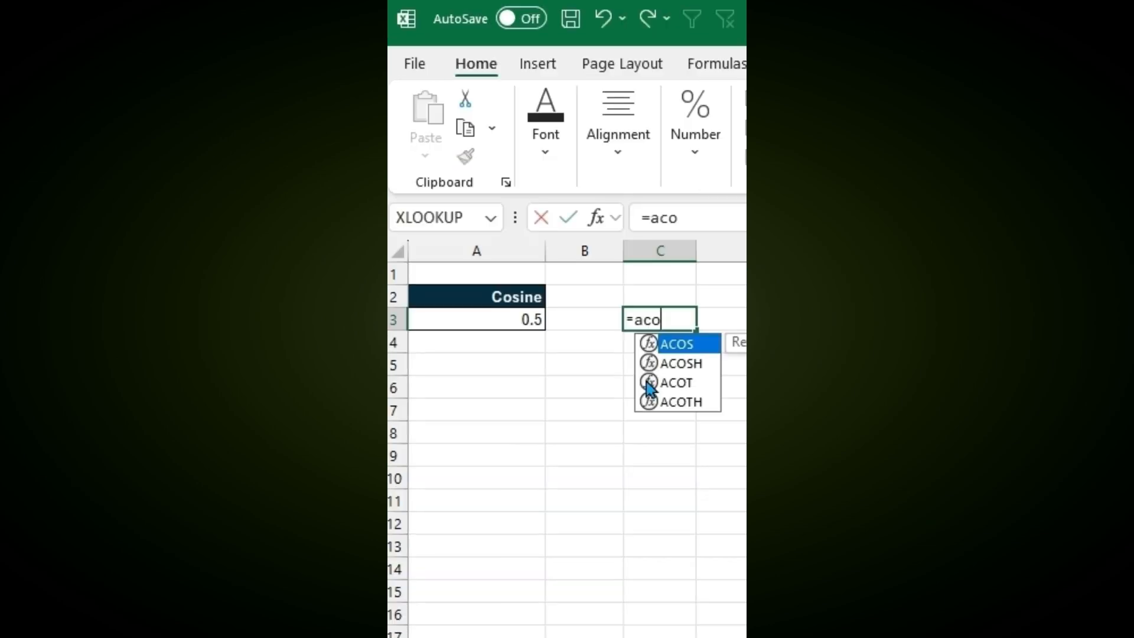
{"action": "key", "text": "Tab"}
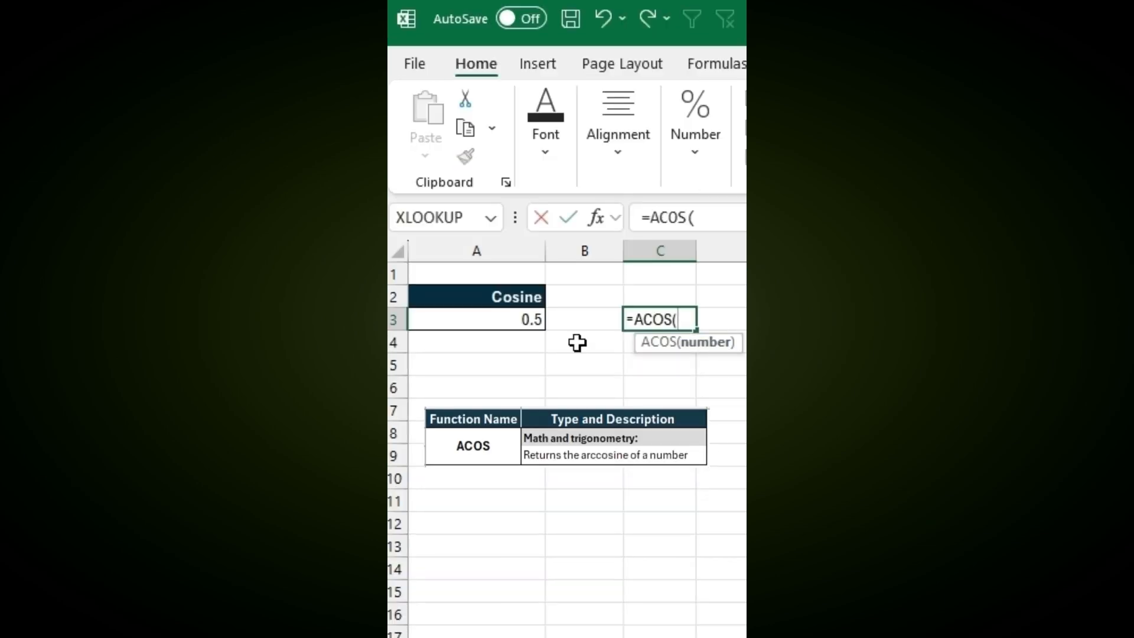
{"action": "left_click", "coordinate": [526, 322]}
{"action": "key", "text": "Return"}
- Convert the arccosine in C3 to degrees with a DEGREES formula in the cell below
{"action": "type", "text": "=deg"}
{"action": "key", "text": "Tab"}
{"action": "left_click", "coordinate": [660, 322]}
{"action": "key", "text": "Return"}
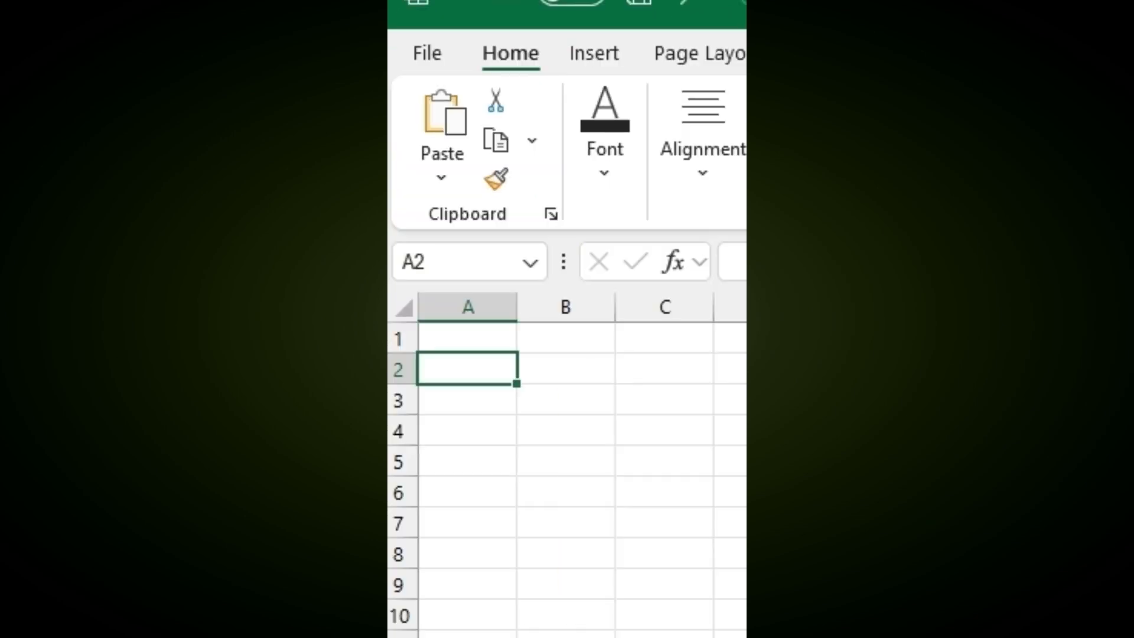
- Enter an ACOSH formula in A2 for the inverse hyperbolic cosine of 10
{"action": "type", "text": "=acos"}
{"action": "key", "text": "Down"}
{"action": "key", "text": "Tab"}
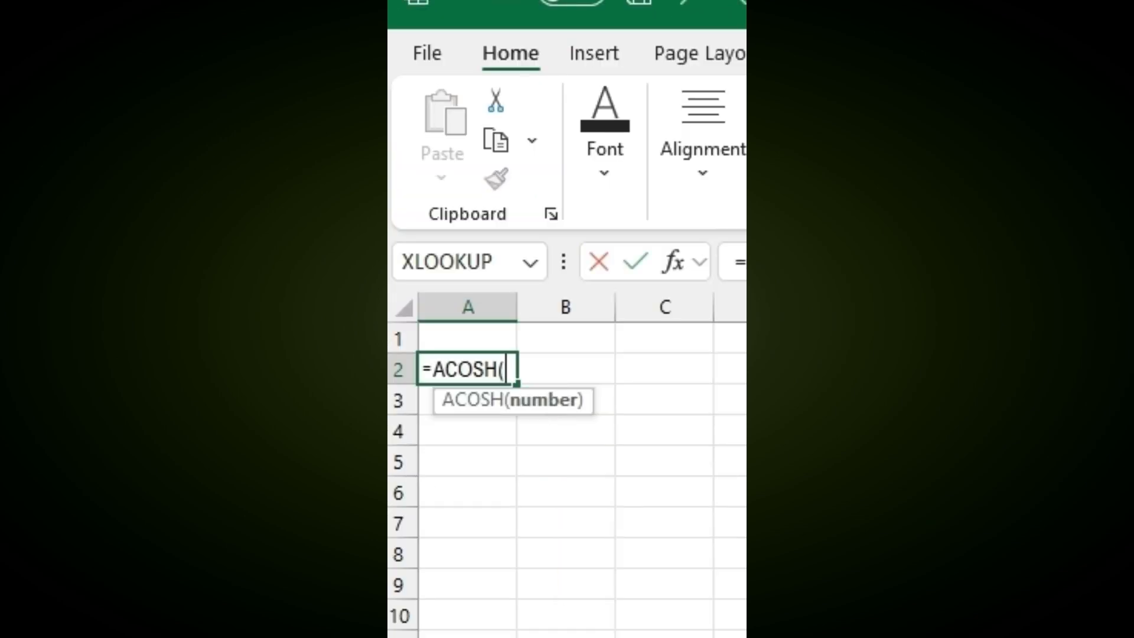
{"action": "type", "text": "10)"}
{"action": "key", "text": "Return"}
{"action": "type", "text": "10"}
{"action": "key", "text": "Return"}
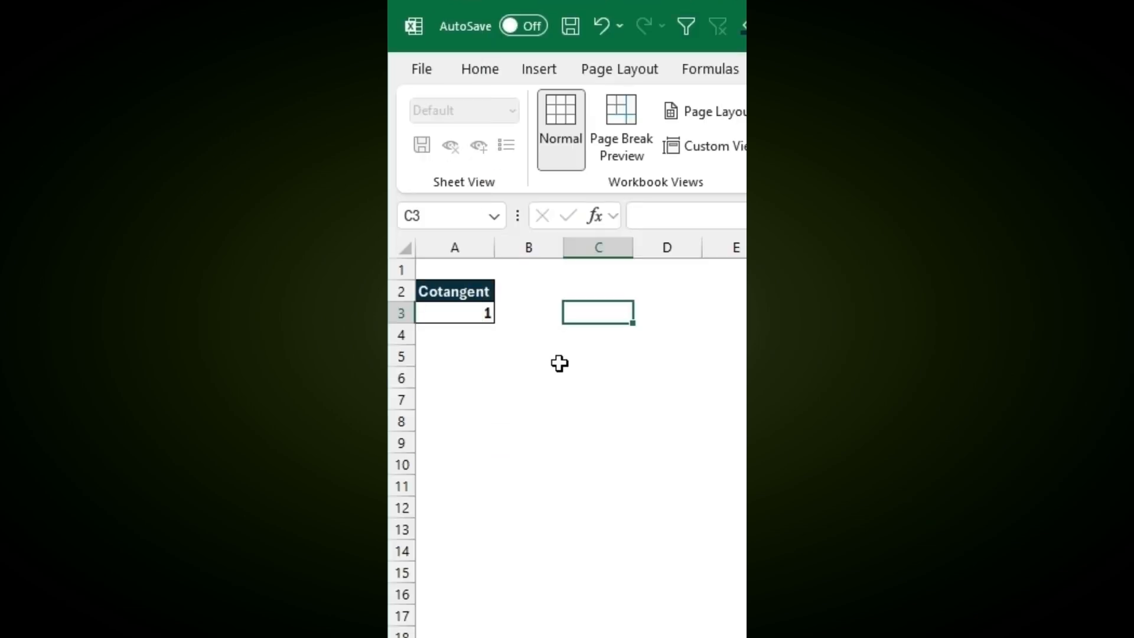
- Calculate the arccotangent of the value in A3 with an ACOT formula in C3
{"action": "type", "text": "=acot"}
{"action": "key", "text": "Tab"}
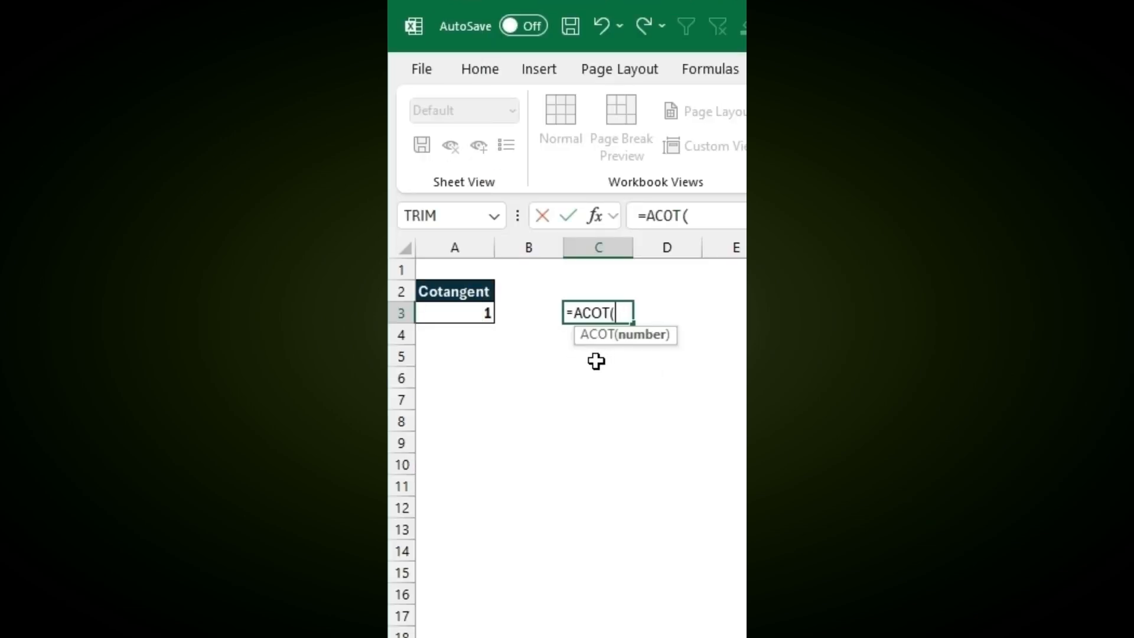
{"action": "type", "text": "a3)"}
{"action": "key", "text": "Return"}
- Convert the arccotangent in C3 to degrees with a DEGREES formula in the cell below
{"action": "type", "text": "=degree"}
{"action": "key", "text": "Tab"}
{"action": "type", "text": "c3)"}
{"action": "key", "text": "Return"}
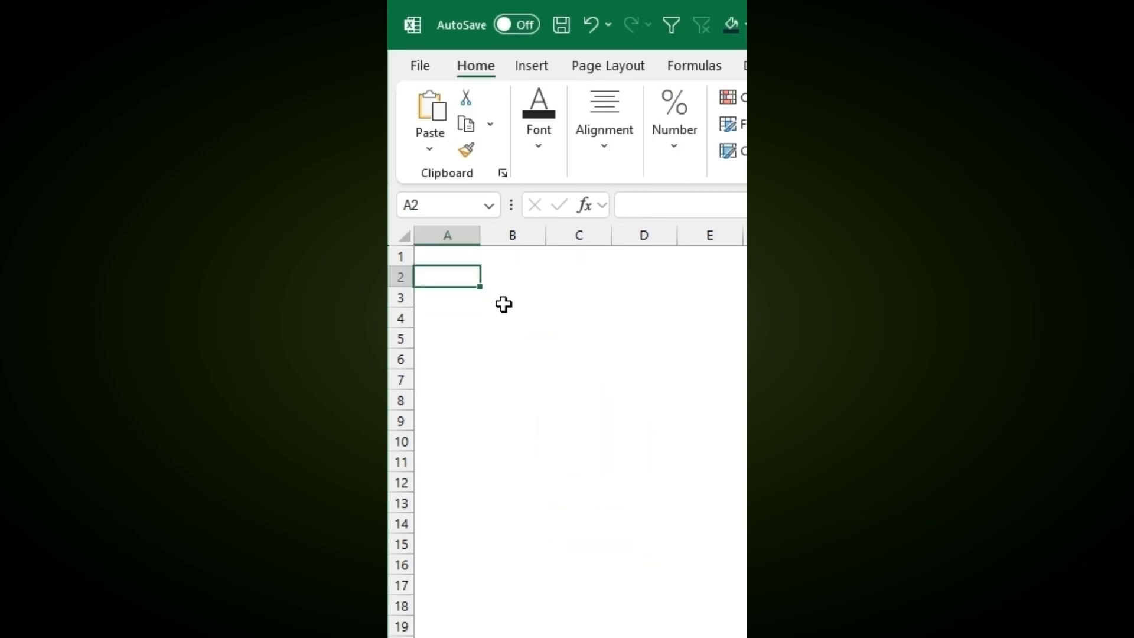
- Enter the formula =ACOTH(6) in cell A2
{"action": "type", "text": "=acoth"}
{"action": "key", "text": "Tab"}
{"action": "type", "text": "6)"}
{"action": "key", "text": "Return"}
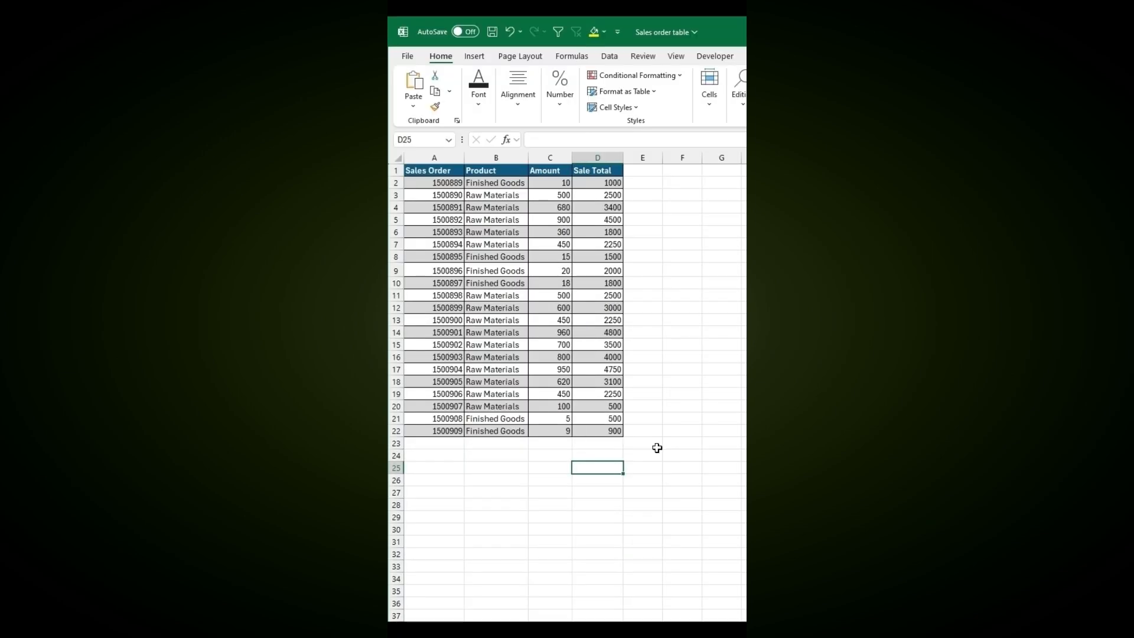
- Average the Sale Total values D2:D22 in D25 with an AGGREGATE formula using function 1 and option 4
{"action": "type", "text": "=aggregate"}
{"action": "key", "text": "Tab"}
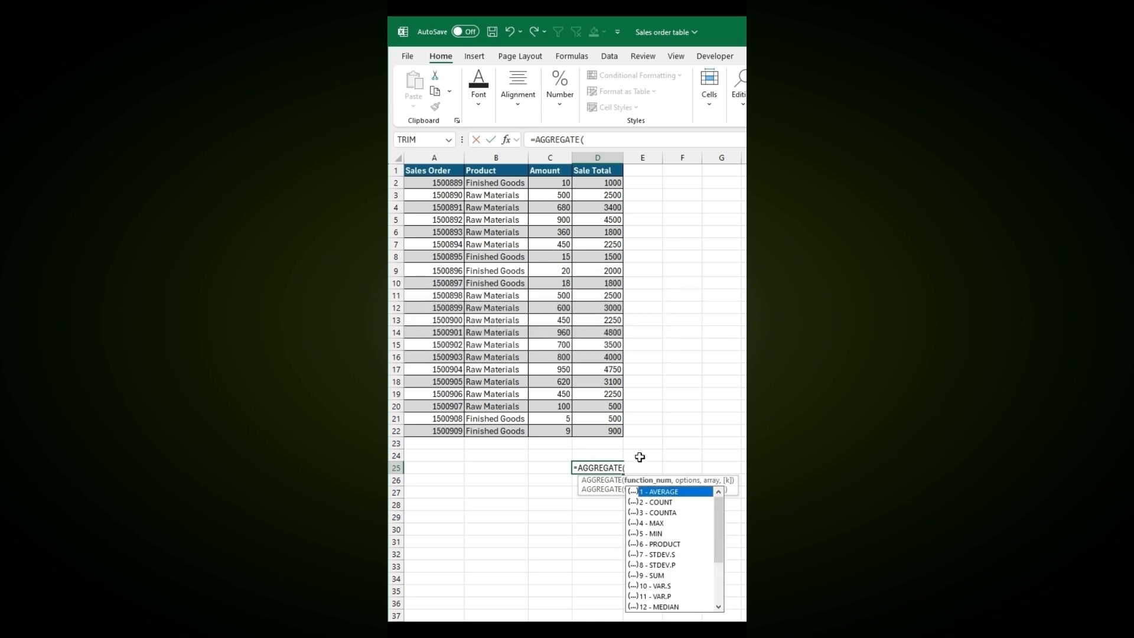
{"action": "type", "text": "1,4"}
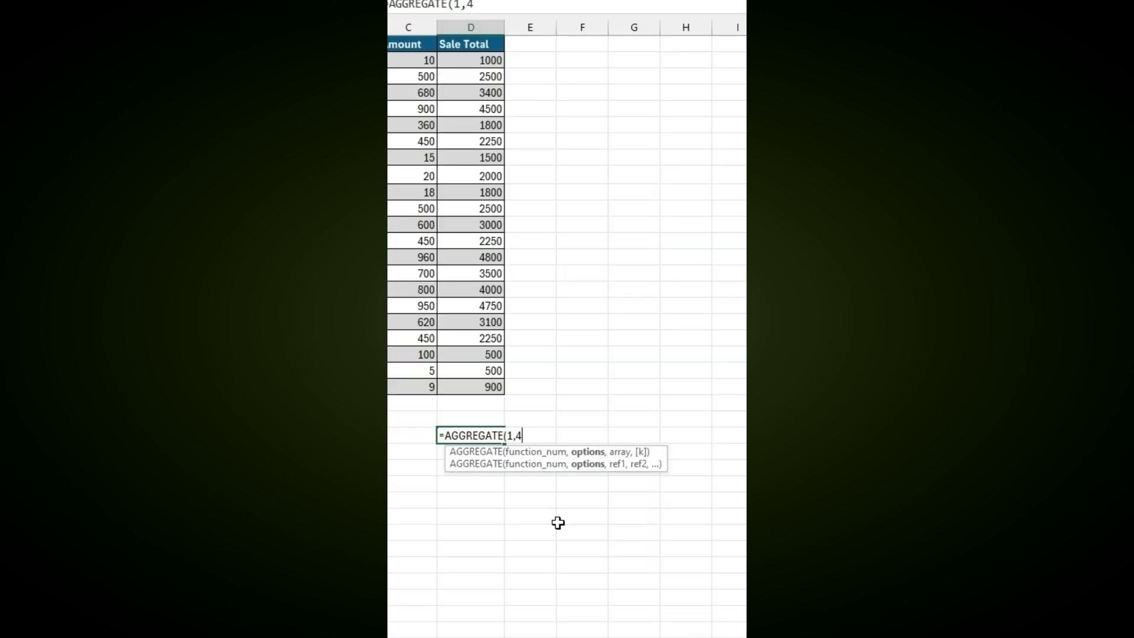
{"action": "type", "text": ","}
{"action": "left_click_drag", "start_coordinate": [484, 60], "coordinate": [491, 387]}
{"action": "type", "text": ")"}
{"action": "key", "text": "Return"}
- Insert a yellow subtotal row as row 11 and sum the sale totals above in D11 using AGGREGATE function 9
{"action": "left_click", "coordinate": [395, 283]}
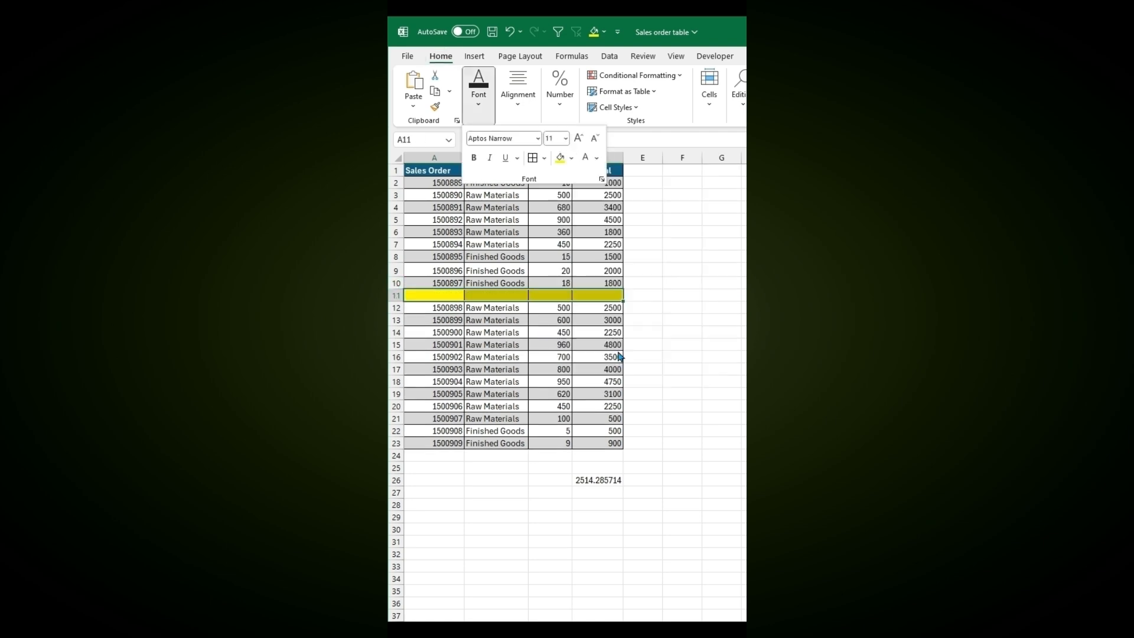
{"action": "type", "text": "=aggregate(9,"}
{"action": "key", "text": "Return"}
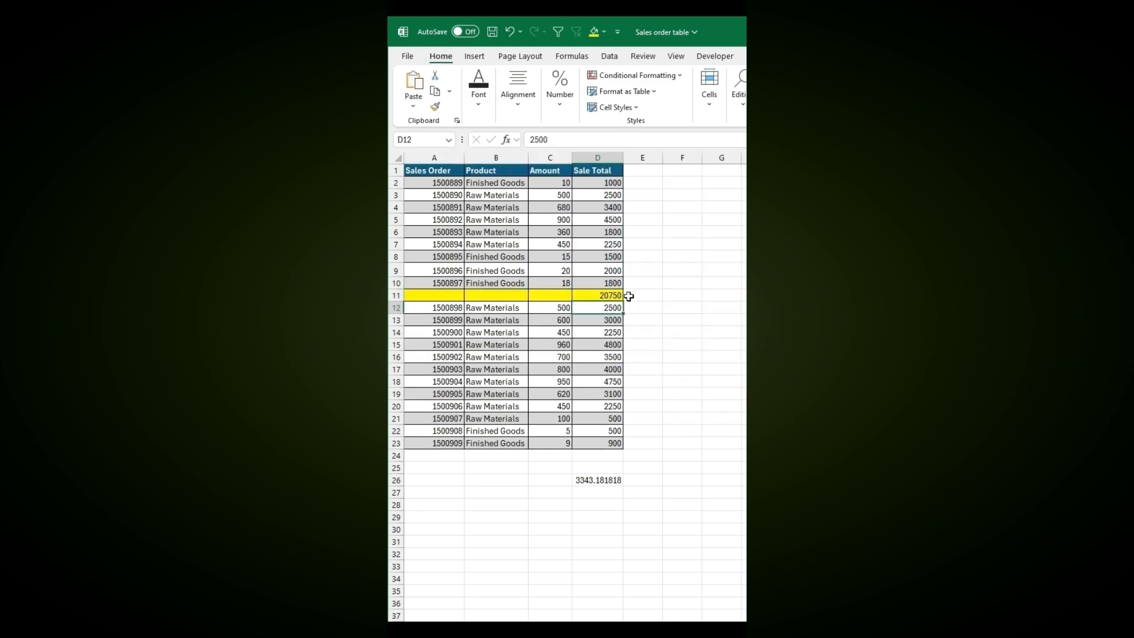
- Set the options argument of the AGGREGATE average formula in D26 to 0, and select the subtotal row's cells
{"action": "double_click", "coordinate": [603, 480]}
{"action": "key", "text": "BackSpace"}
{"action": "type", "text": "0"}
{"action": "key", "text": "Return"}
{"action": "left_click", "coordinate": [590, 292]}
{"action": "key", "text": "shift+Home"}
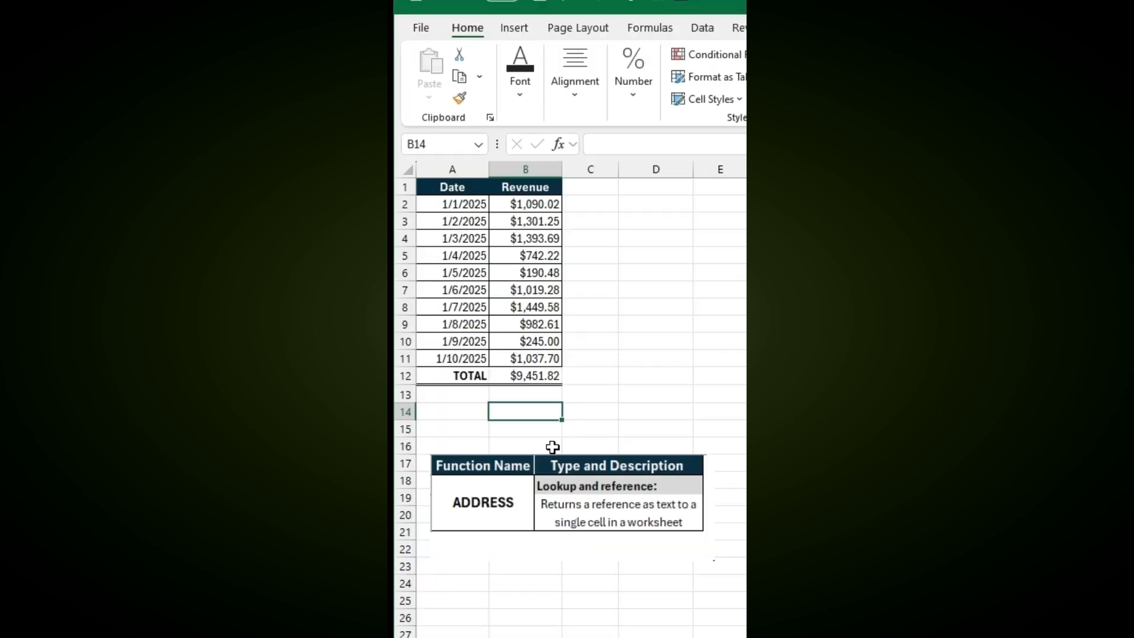
- Enter an ADDRESS formula in B14 for row 12, column 2, with "Jan" as the sheet name
{"action": "type", "text": "=ADDRESS("}
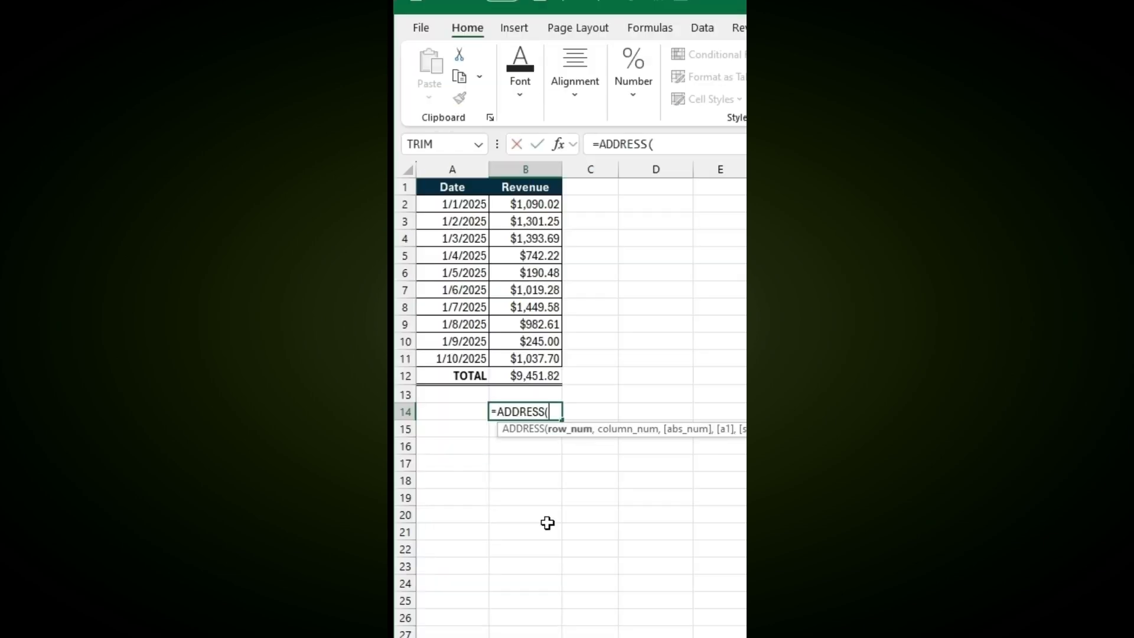
{"action": "type", "text": "12,"}
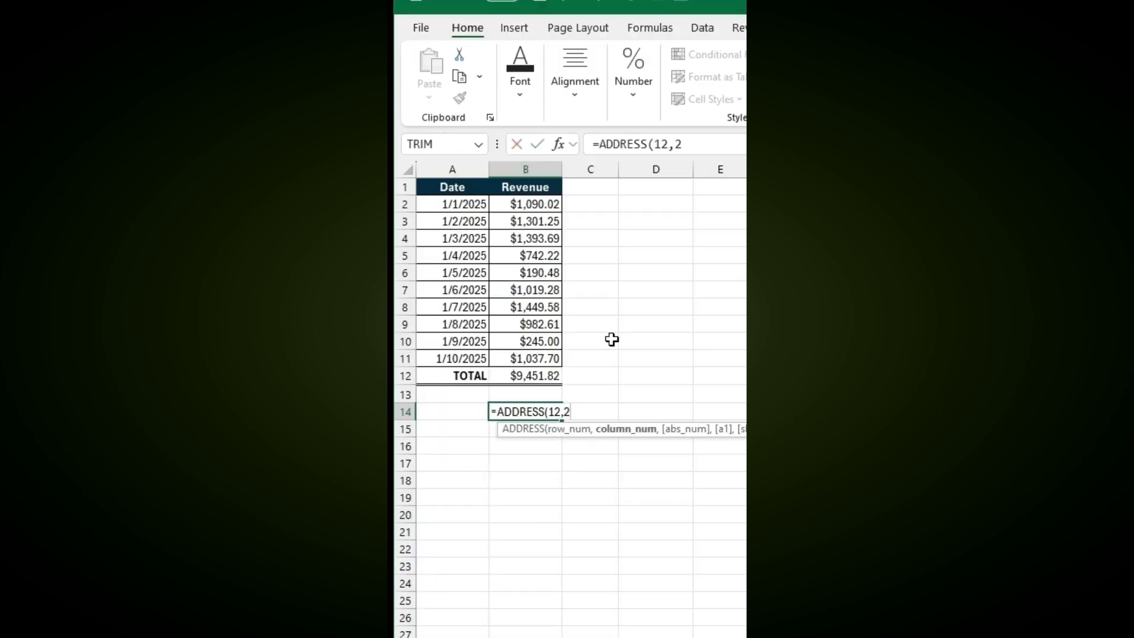
{"action": "type", "text": "2,"}
{"action": "double_click", "coordinate": [611, 445]}
{"action": "type", "text": ",1,"}
{"action": "double_click", "coordinate": [635, 459]}
{"action": "type", "text": ",\"Jan\""}
{"action": "key", "text": "Return"}
{"action": "left_click", "coordinate": [555, 417]}
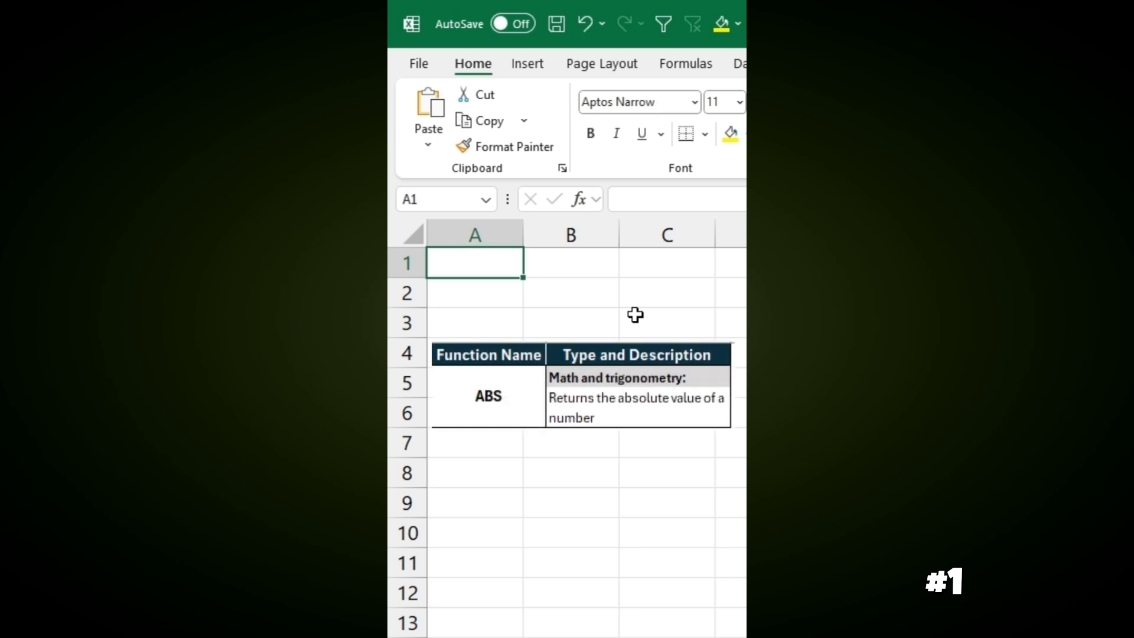
- Enter an ABS formula in A1 that returns the absolute value of -100
{"action": "type", "text": "=abs"}
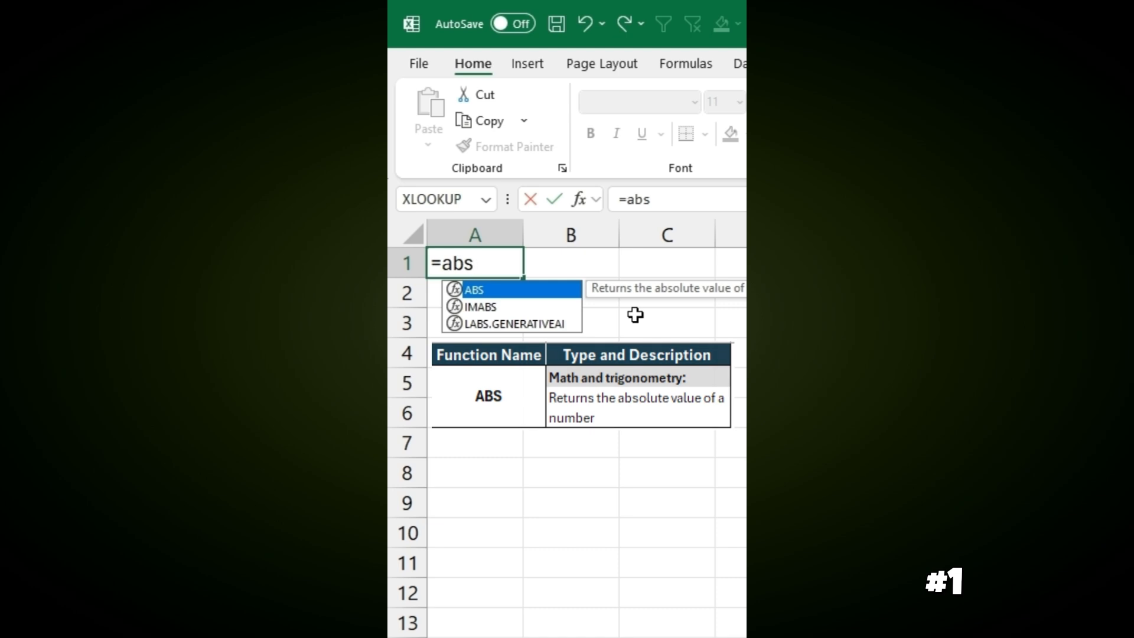
{"action": "double_click", "coordinate": [523, 291]}
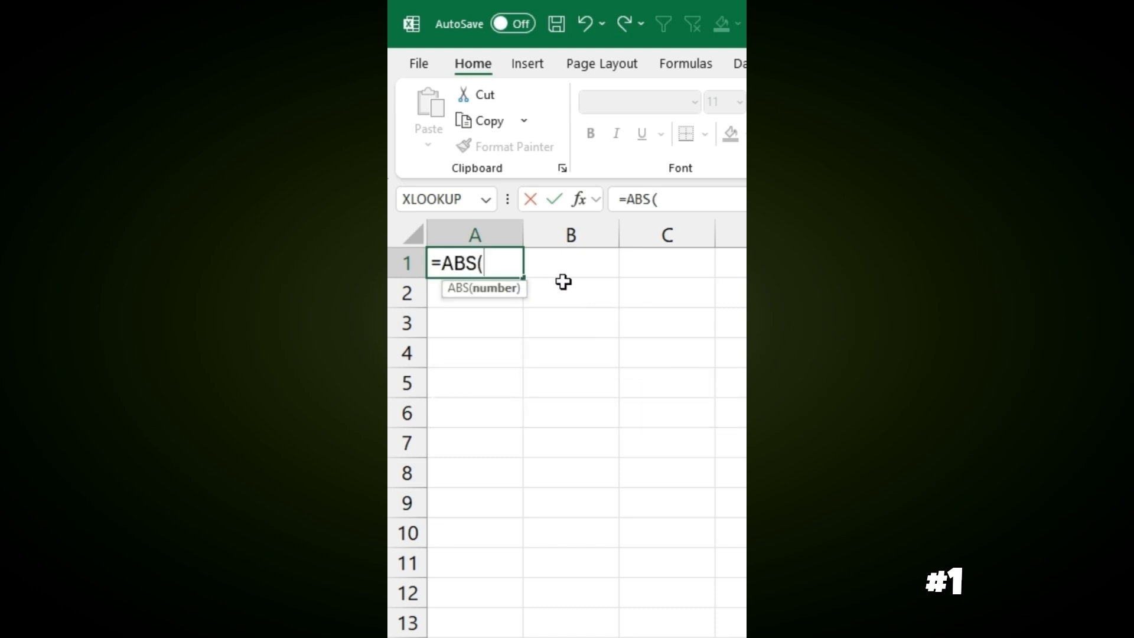
{"action": "type", "text": "-100"}
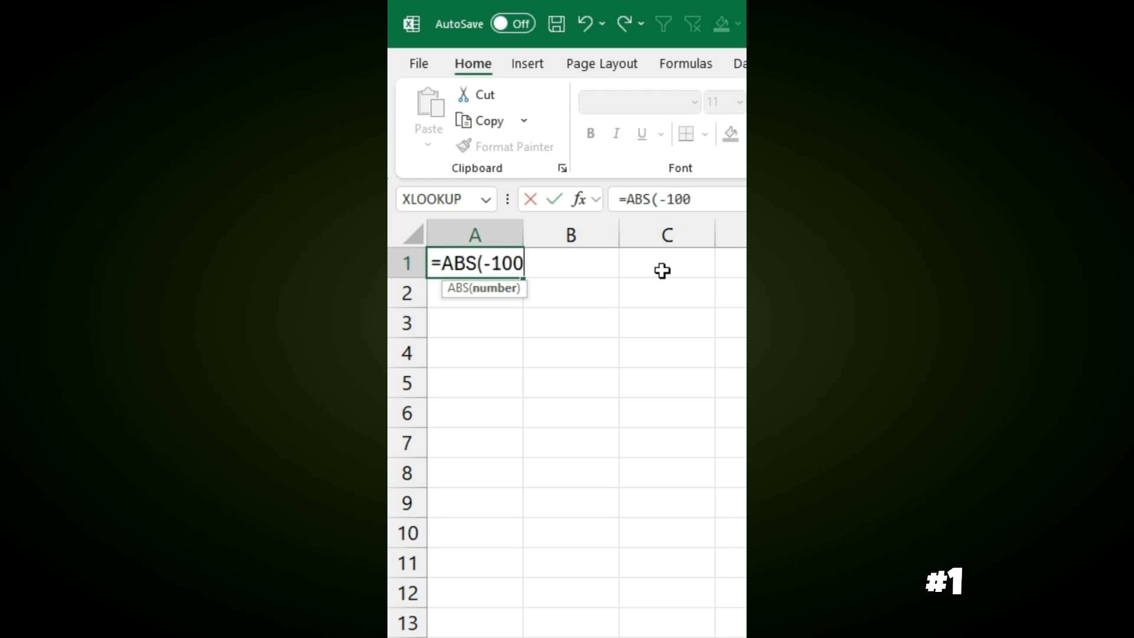
{"action": "key", "text": "Return"}
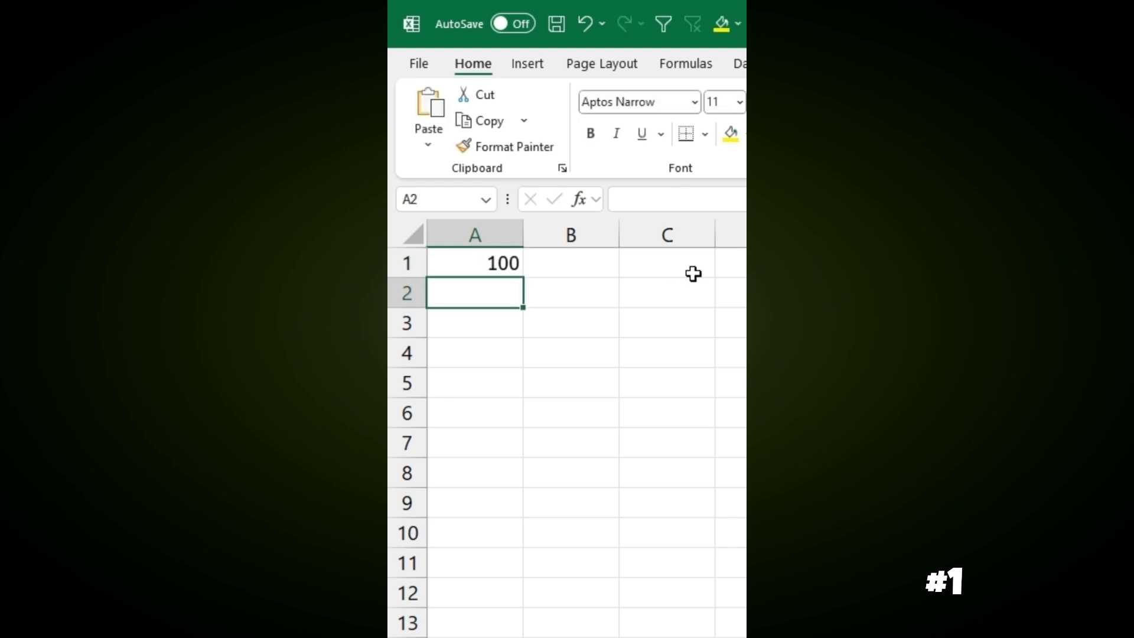
- Enter the sample values 25 in C1 and -25 in C2
{"action": "left_click", "coordinate": [686, 262]}
{"action": "type", "text": "25"}
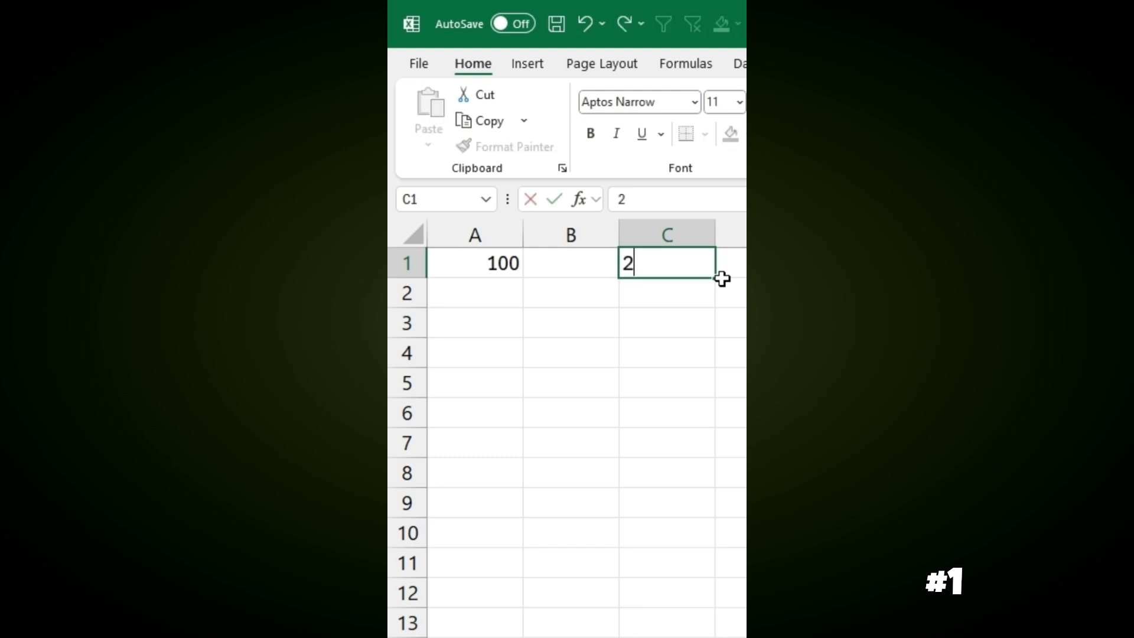
{"action": "key", "text": "Return"}
{"action": "type", "text": "-25"}
{"action": "key", "text": "Return"}
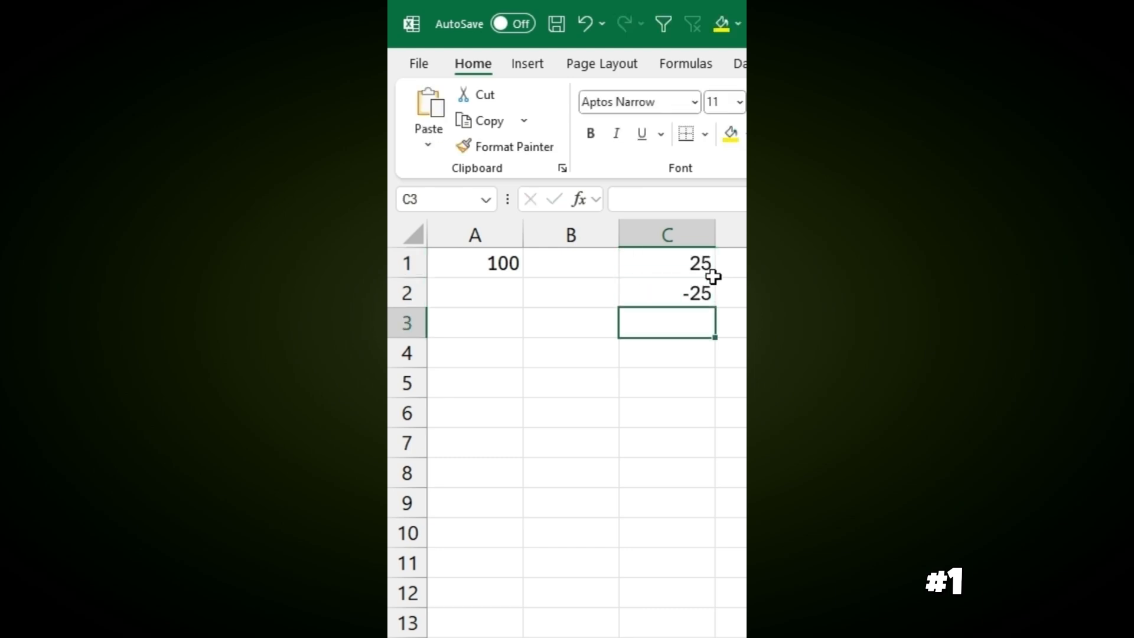
- Replace the number in A1's ABS formula with a reference to C1
{"action": "left_click", "coordinate": [482, 261]}
{"action": "left_click_drag", "start_coordinate": [690, 200], "coordinate": [660, 199]}
{"action": "key", "text": "BackSpace"}
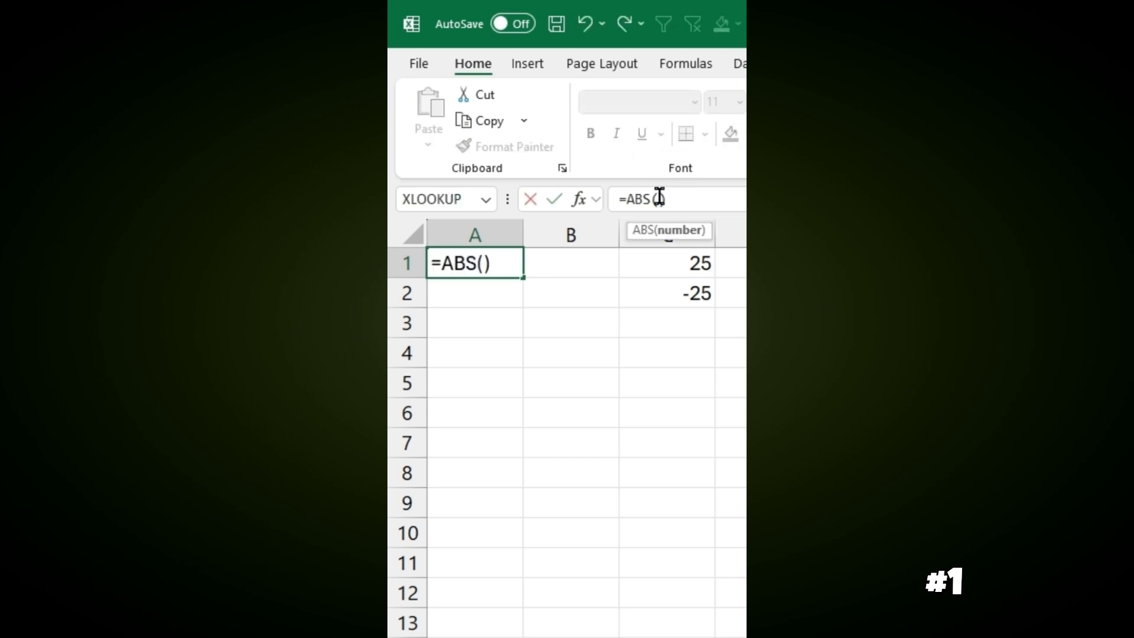
{"action": "left_click", "coordinate": [677, 267]}
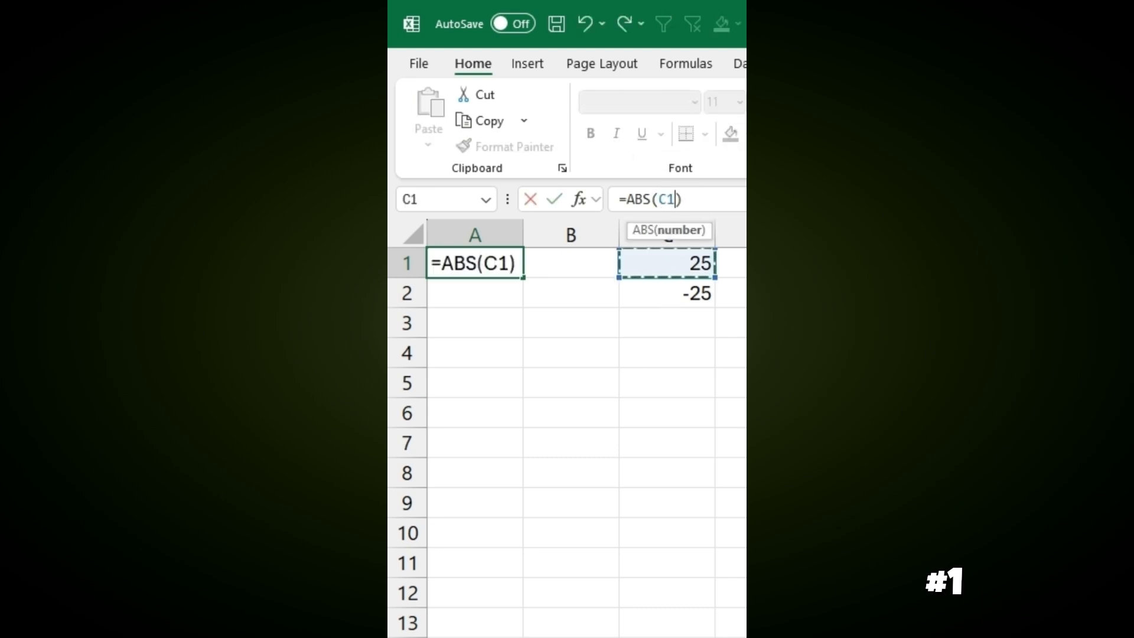
{"action": "key", "text": "Return"}
- Fill the ABS formula from A1 down to A2, and check the source values in C1 and C2
{"action": "left_click", "coordinate": [492, 267]}
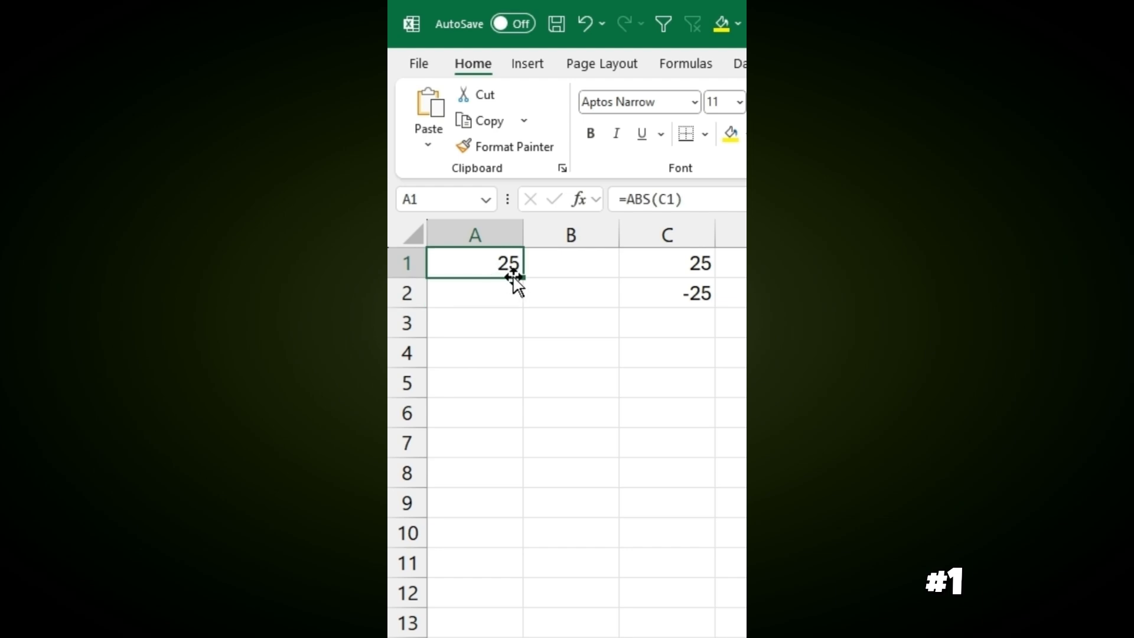
{"action": "left_click_drag", "start_coordinate": [523, 276], "coordinate": [522, 295]}
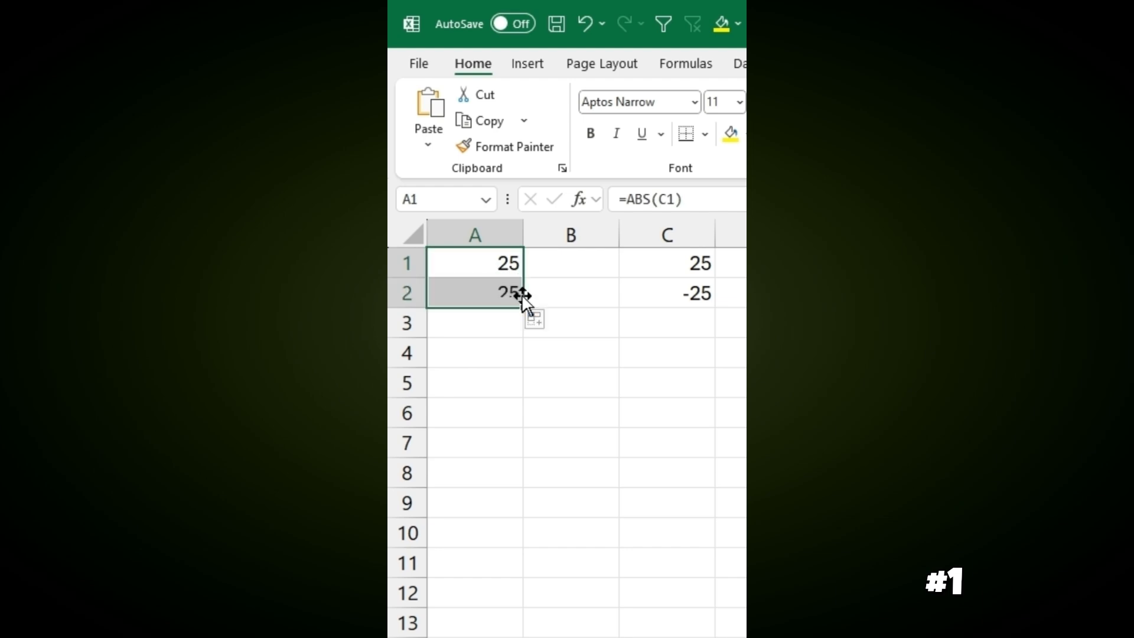
{"action": "left_click", "coordinate": [689, 262]}
{"action": "left_click", "coordinate": [668, 286]}
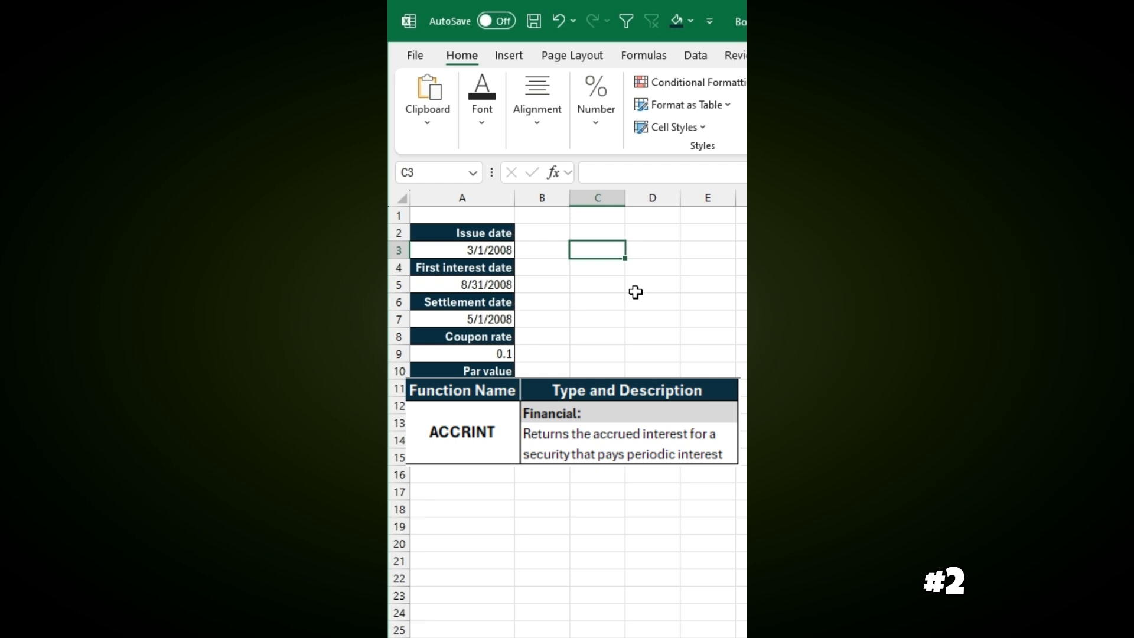
- Start an ACCRINT formula in C3 with the issue date A3, first interest date A5 and settlement date A7
{"action": "type", "text": "=acc"}
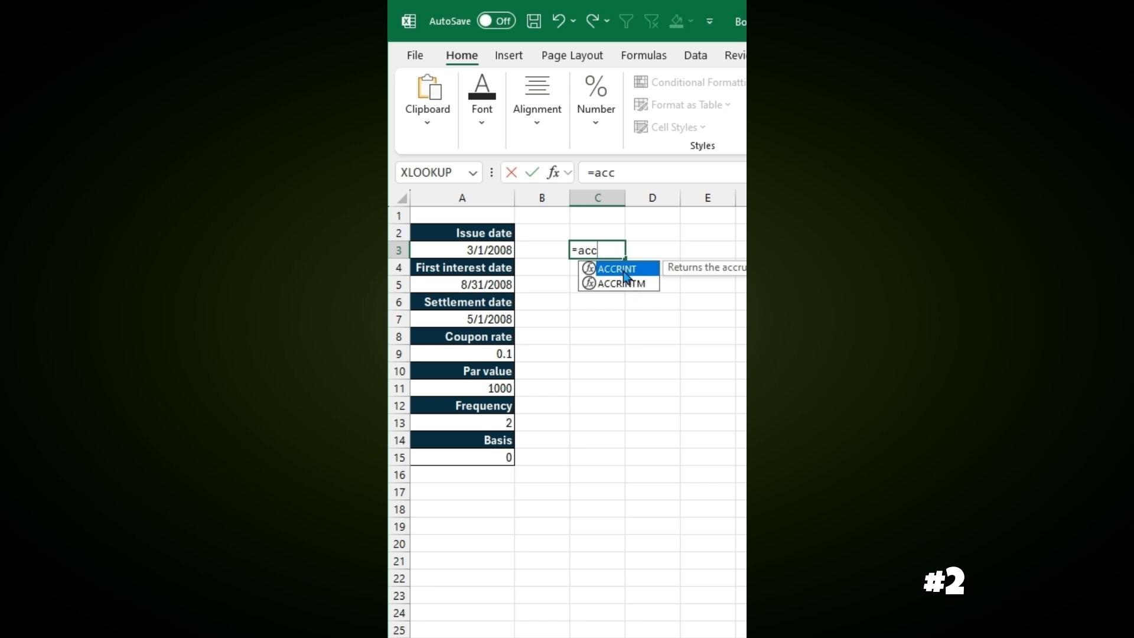
{"action": "double_click", "coordinate": [624, 271]}
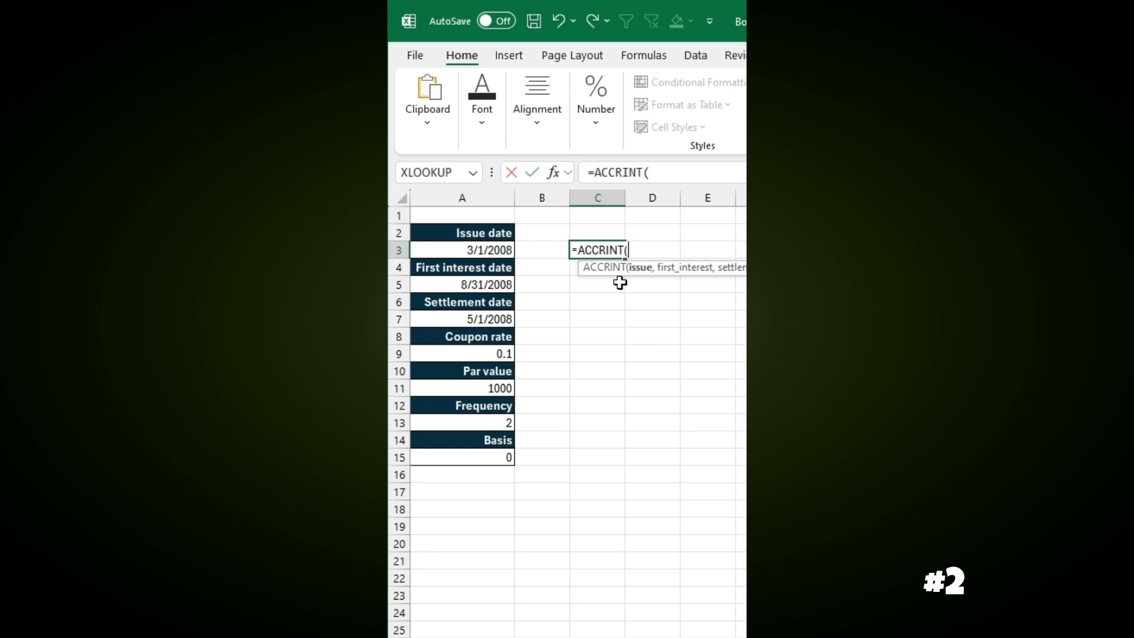
{"action": "left_click", "coordinate": [483, 249]}
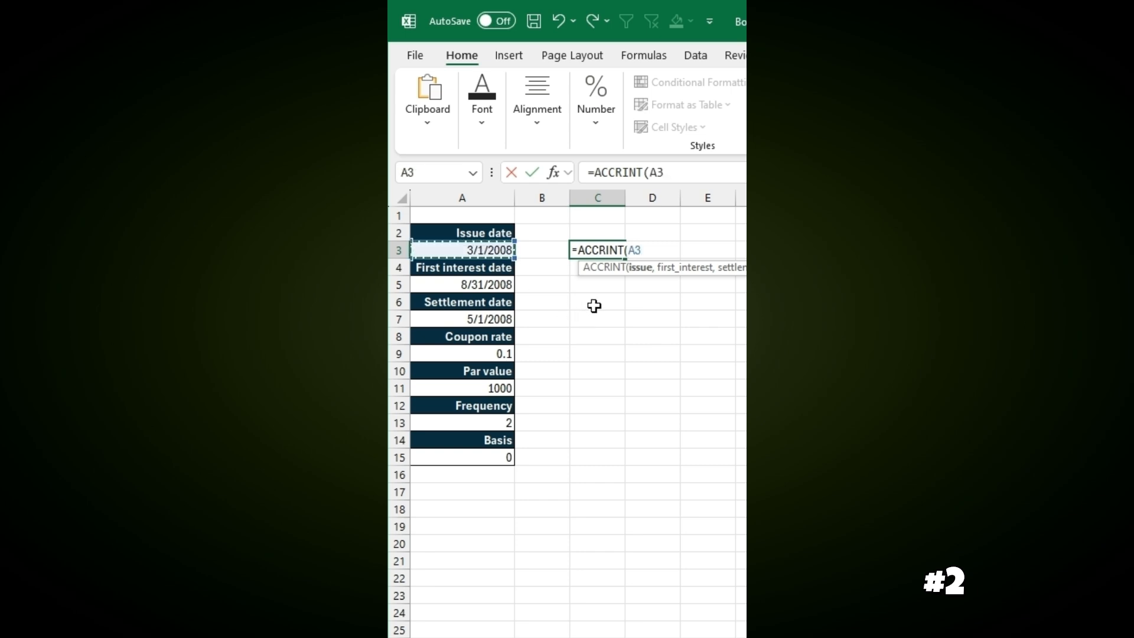
{"action": "type", "text": ","}
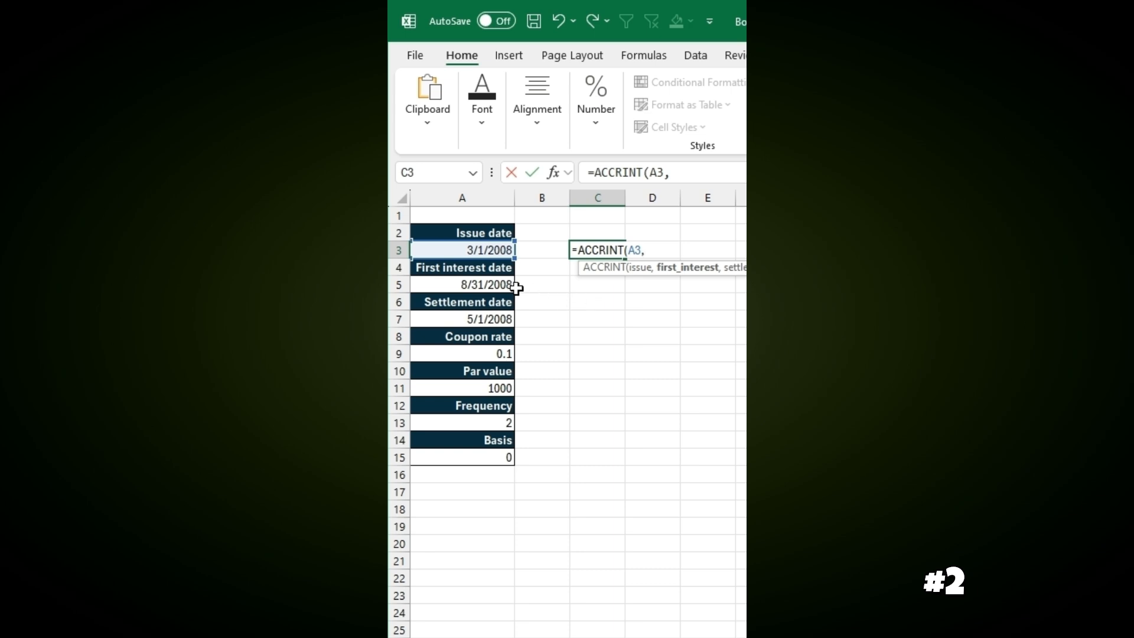
{"action": "left_click", "coordinate": [482, 283]}
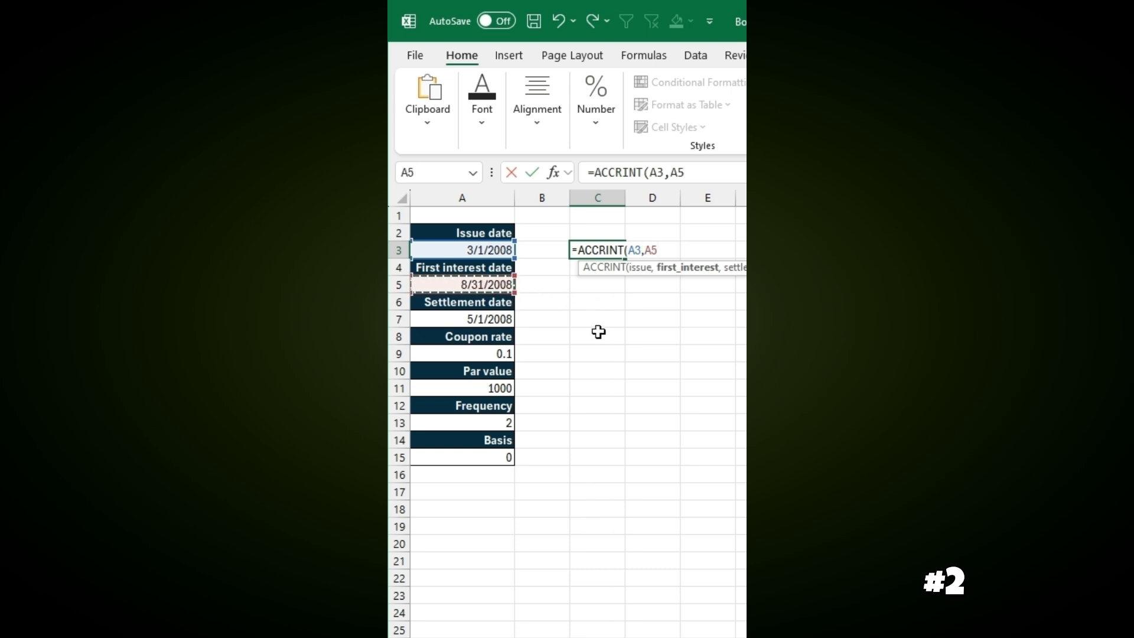
{"action": "type", "text": ","}
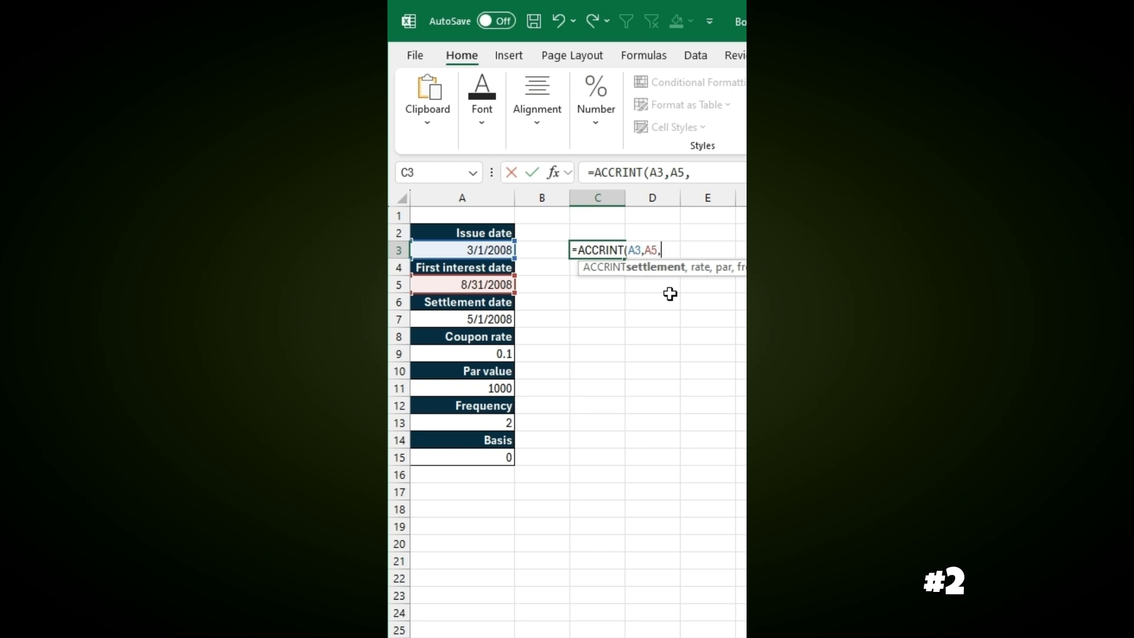
{"action": "type", "text": ","}
{"action": "left_click", "coordinate": [483, 319]}
{"action": "type", "text": ","}
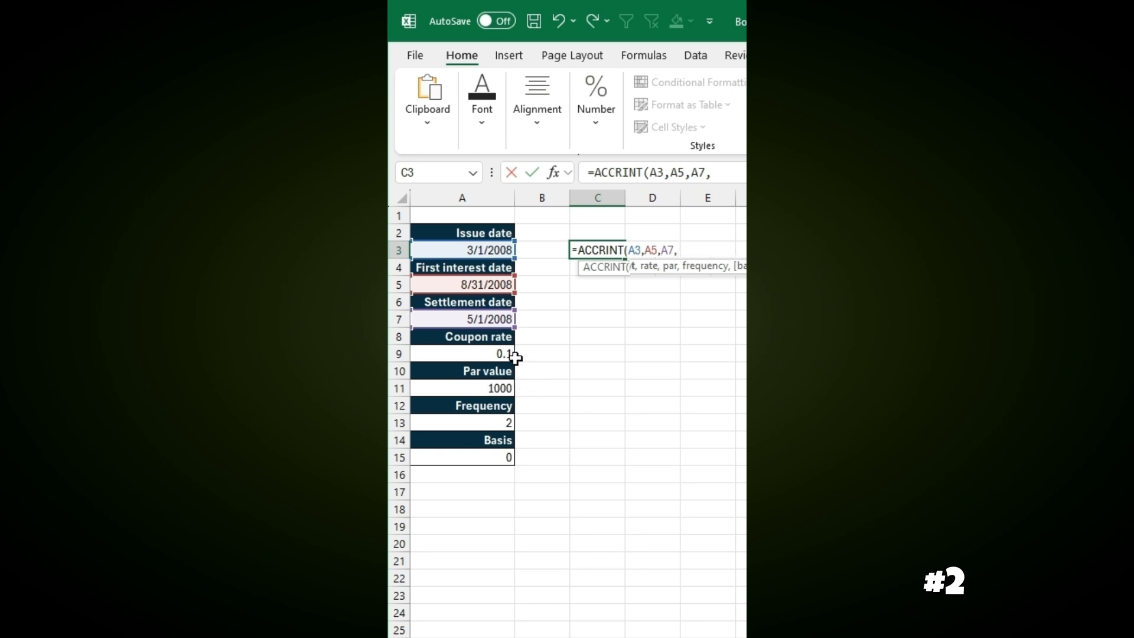
- Complete the ACCRINT formula with coupon rate A9, par value A11, frequency A13 and basis A15, and enter it
{"action": "left_click", "coordinate": [497, 354]}
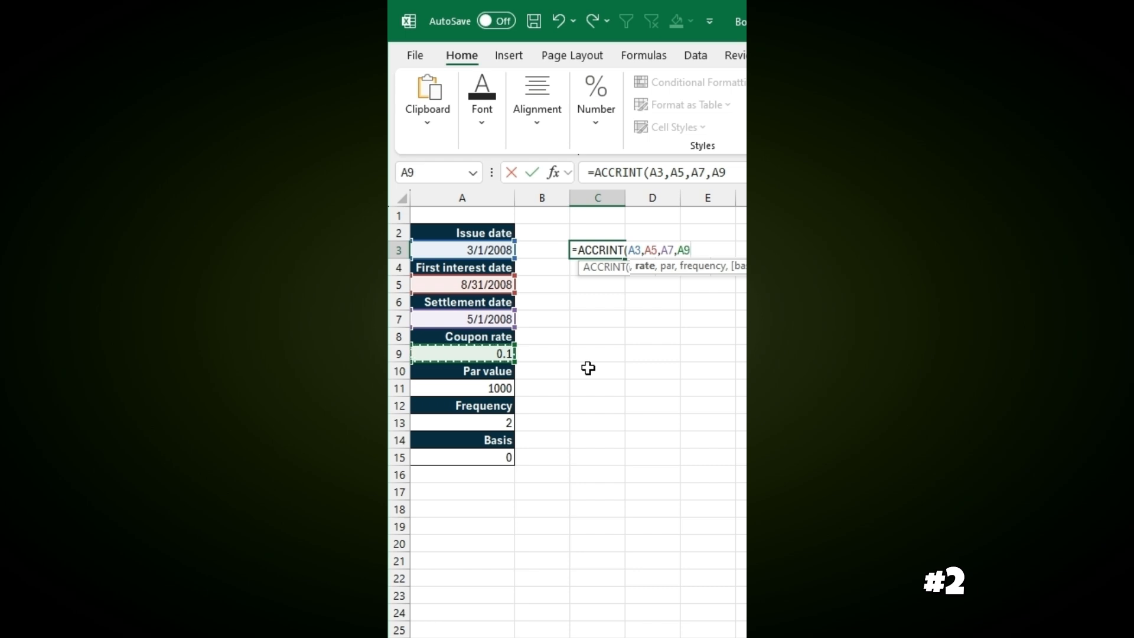
{"action": "type", "text": ","}
{"action": "left_click", "coordinate": [495, 387]}
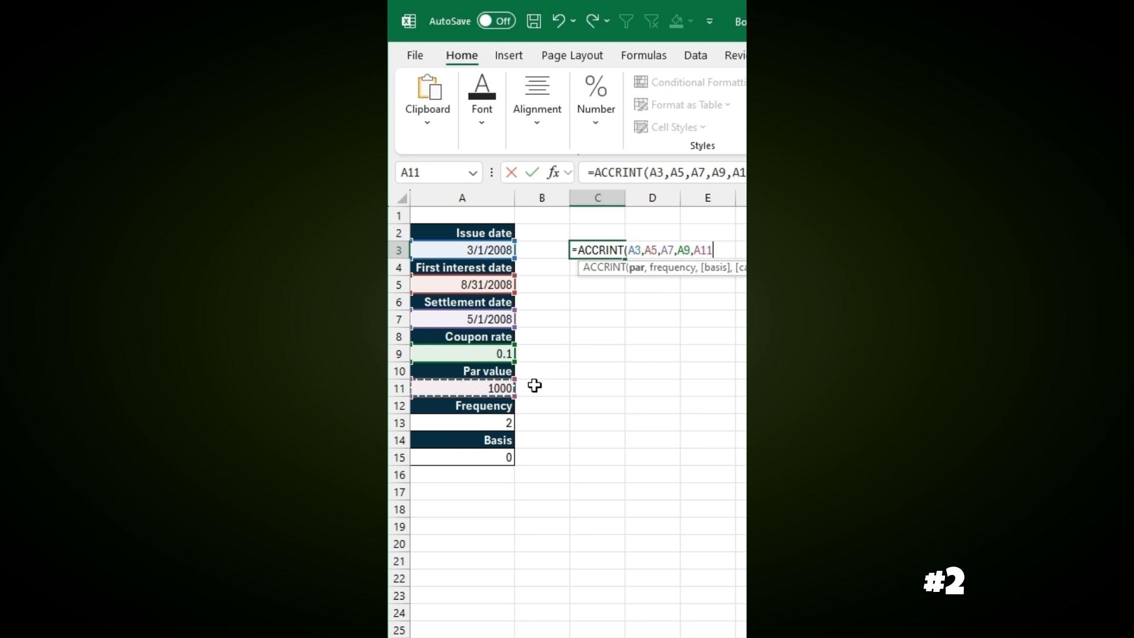
{"action": "type", "text": ","}
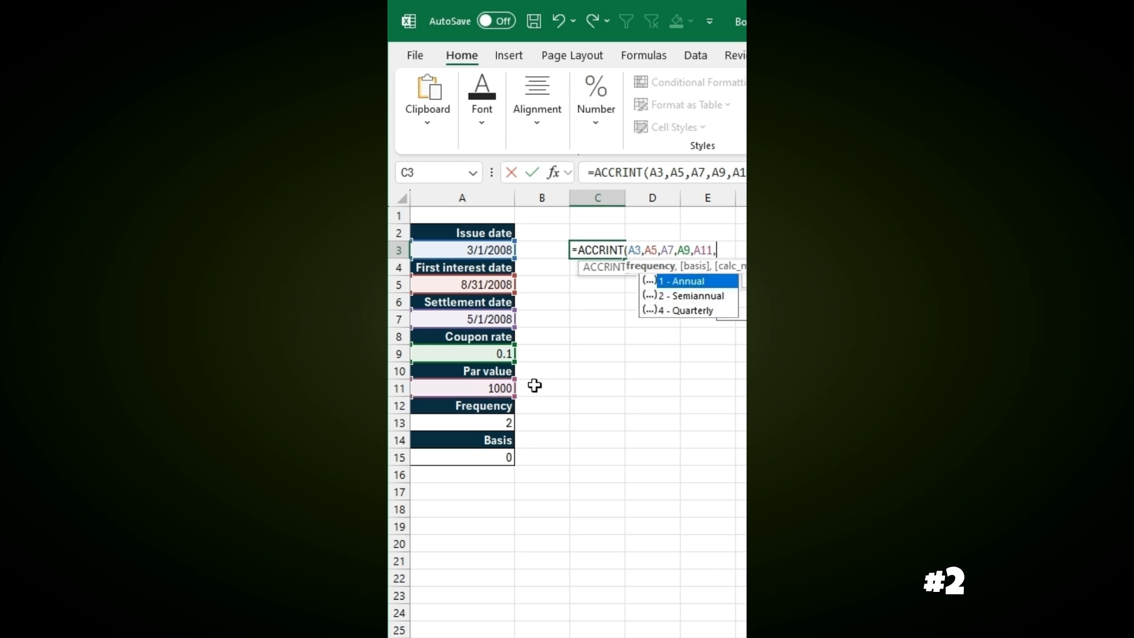
{"action": "left_click", "coordinate": [513, 423]}
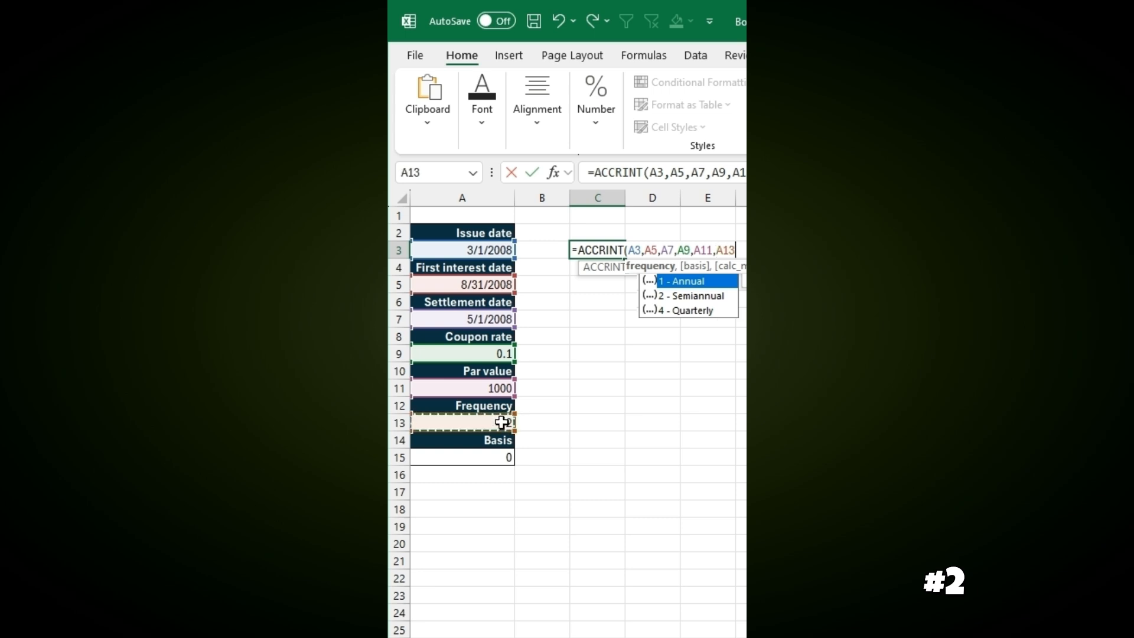
{"action": "type", "text": ","}
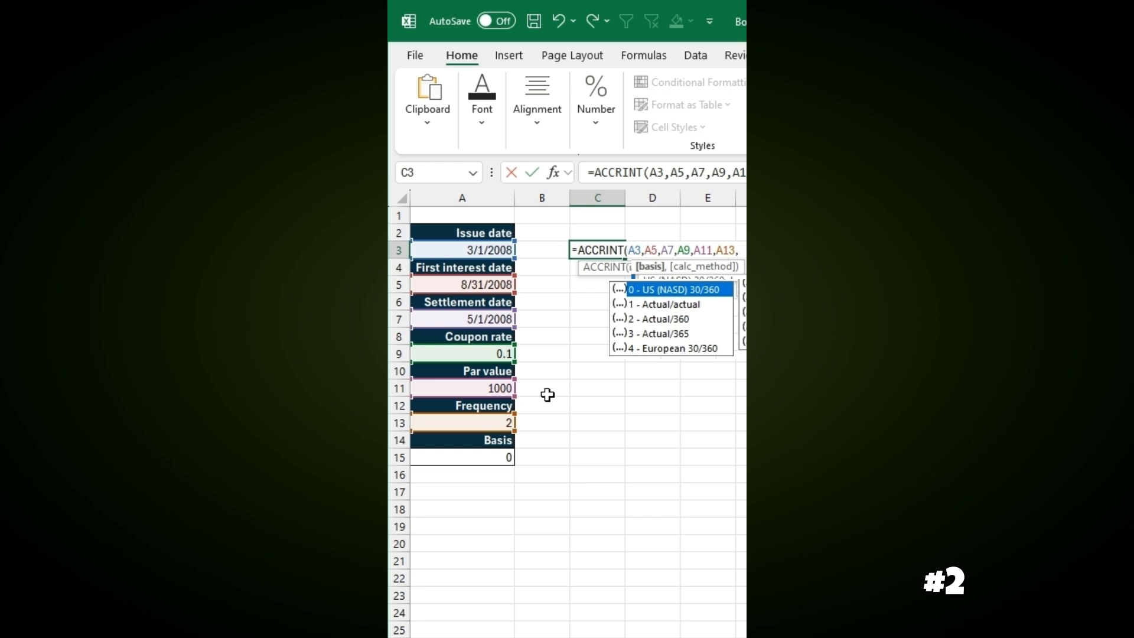
{"action": "left_click", "coordinate": [499, 456]}
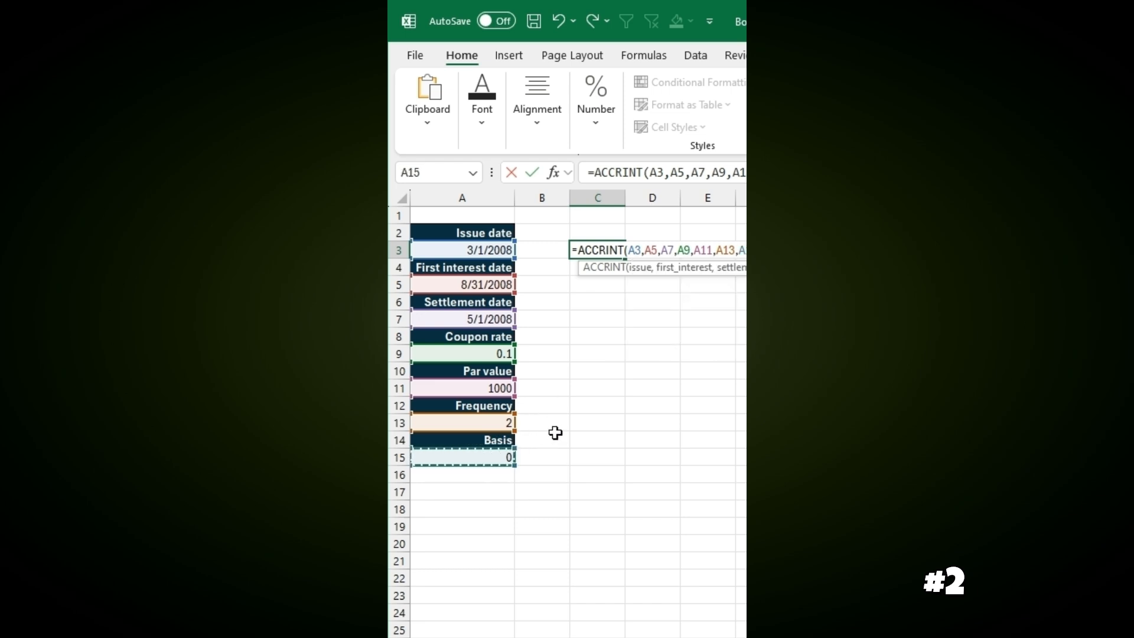
{"action": "key", "text": "Return"}
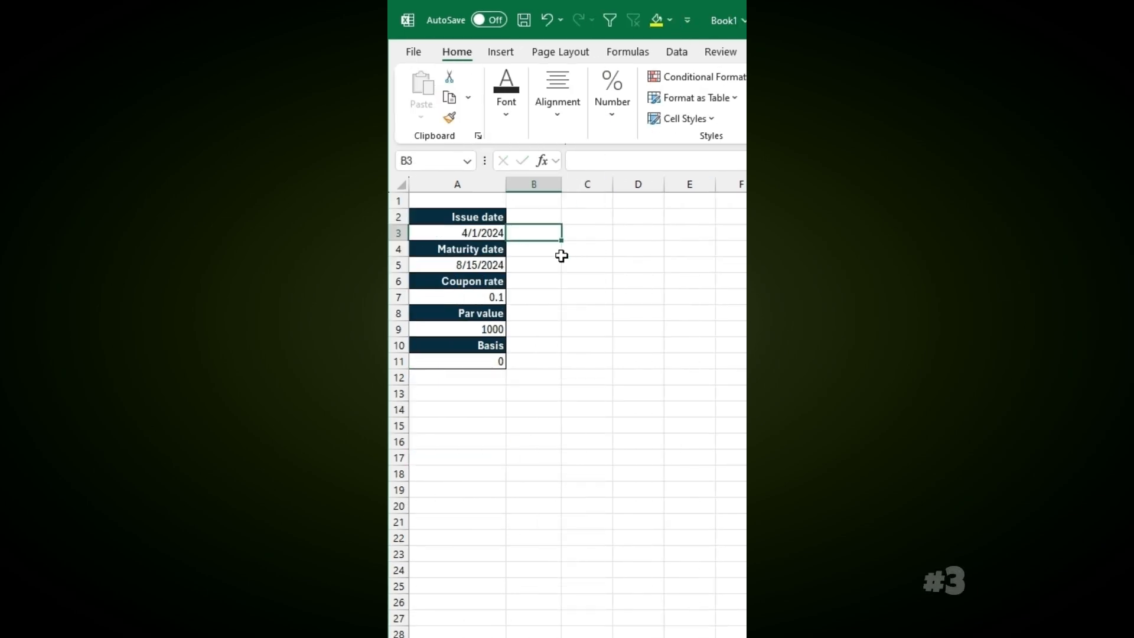
- Start an ACCRINTM formula in B3 with the issue date A3 and the maturity date A5 as settlement
{"action": "type", "text": "=a"}
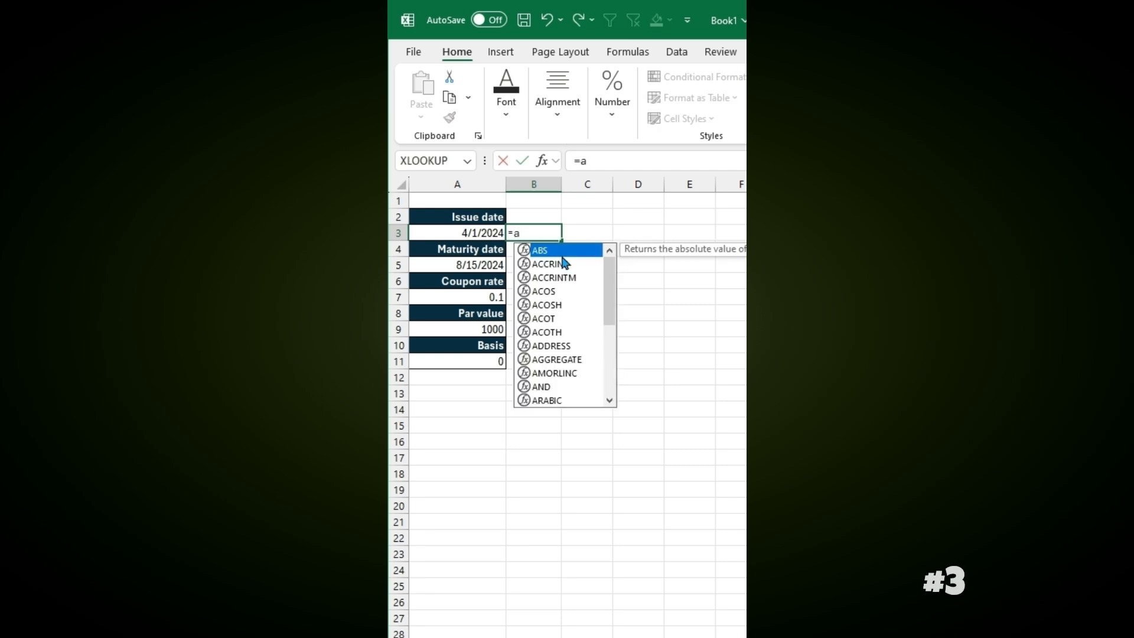
{"action": "type", "text": "ccrintm"}
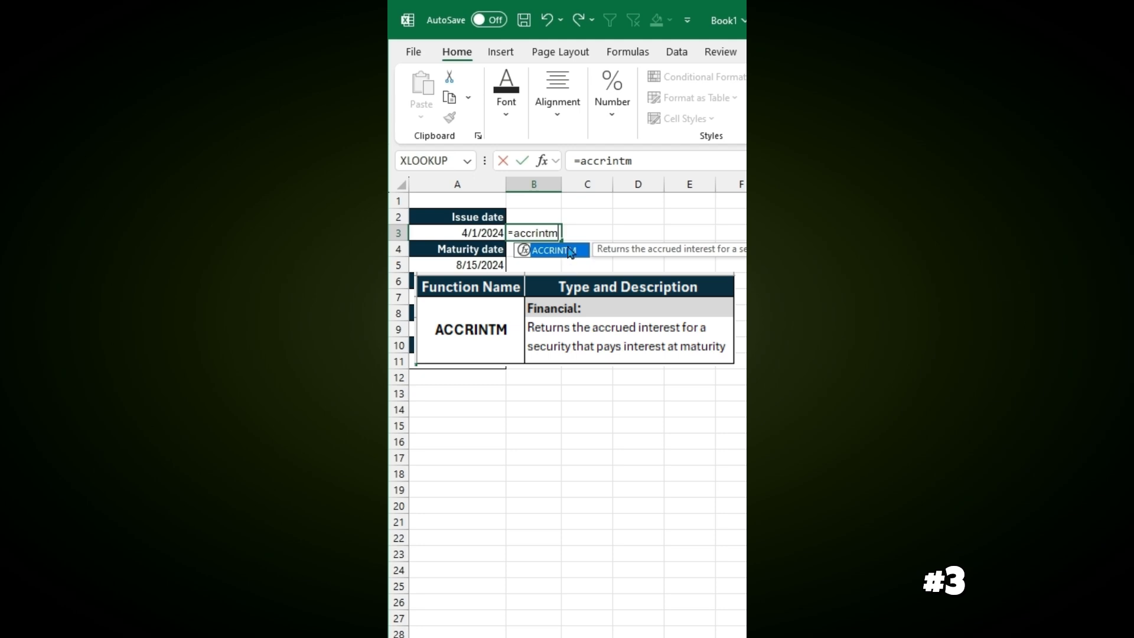
{"action": "double_click", "coordinate": [555, 250]}
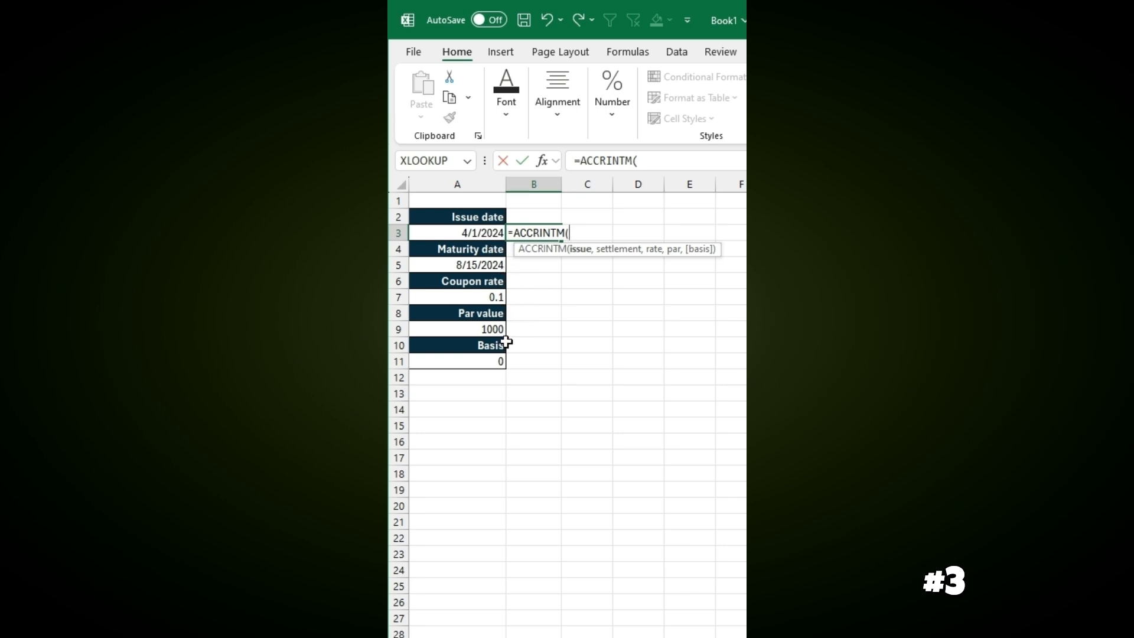
{"action": "left_click", "coordinate": [486, 234]}
{"action": "type", "text": ","}
{"action": "left_click", "coordinate": [489, 265]}
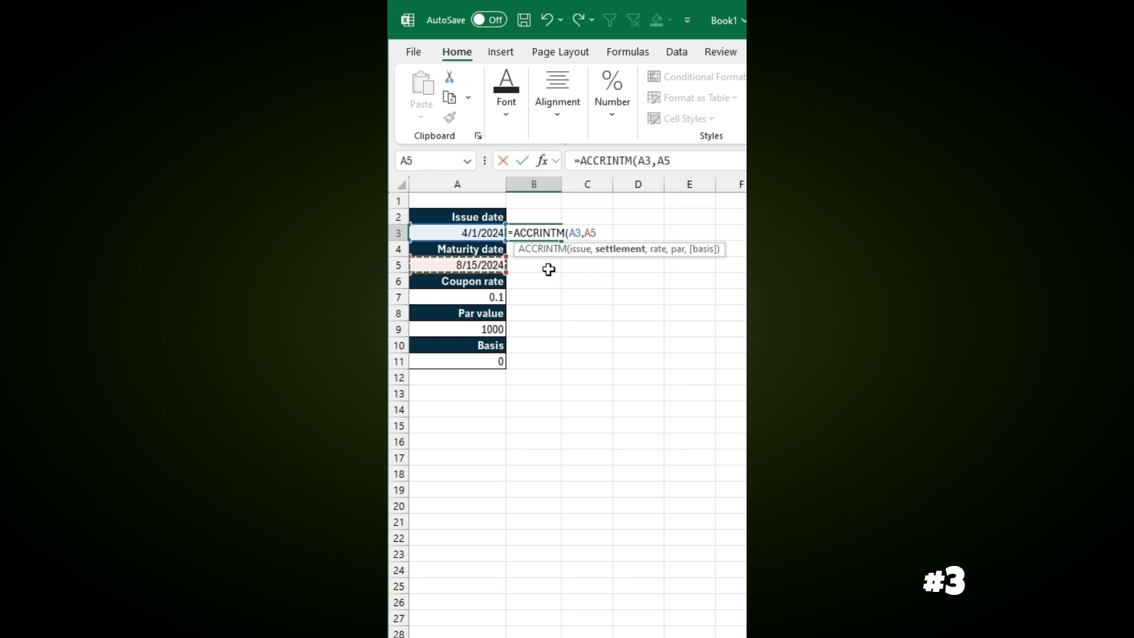
{"action": "type", "text": ","}
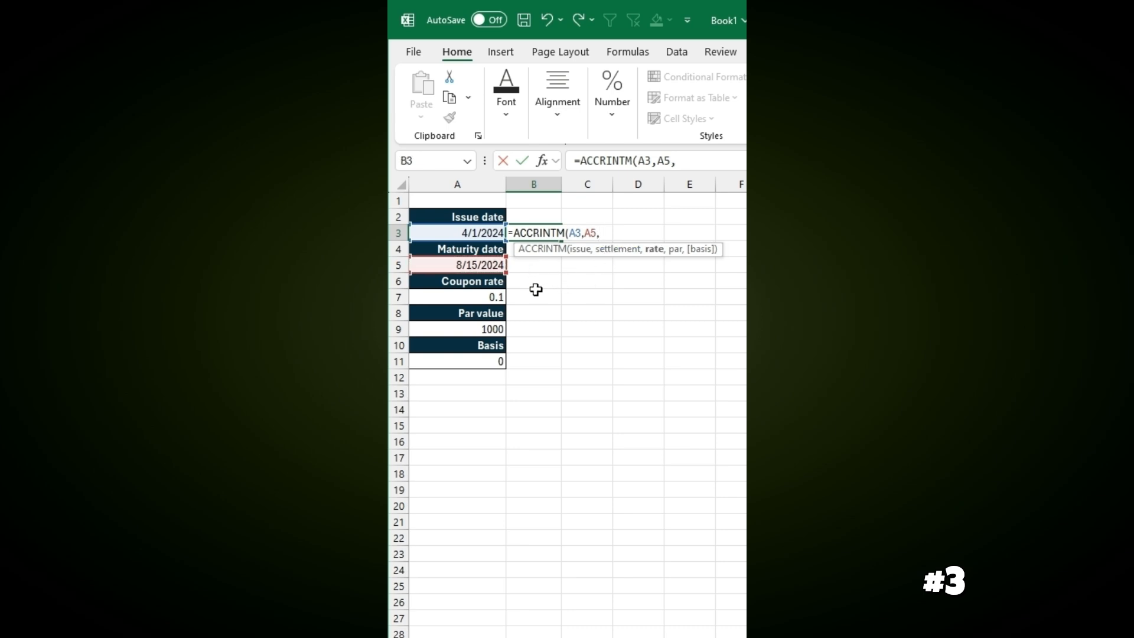
- Complete the ACCRINTM formula with coupon rate A7, par value A9 and basis A11, and enter it
{"action": "left_click", "coordinate": [473, 294]}
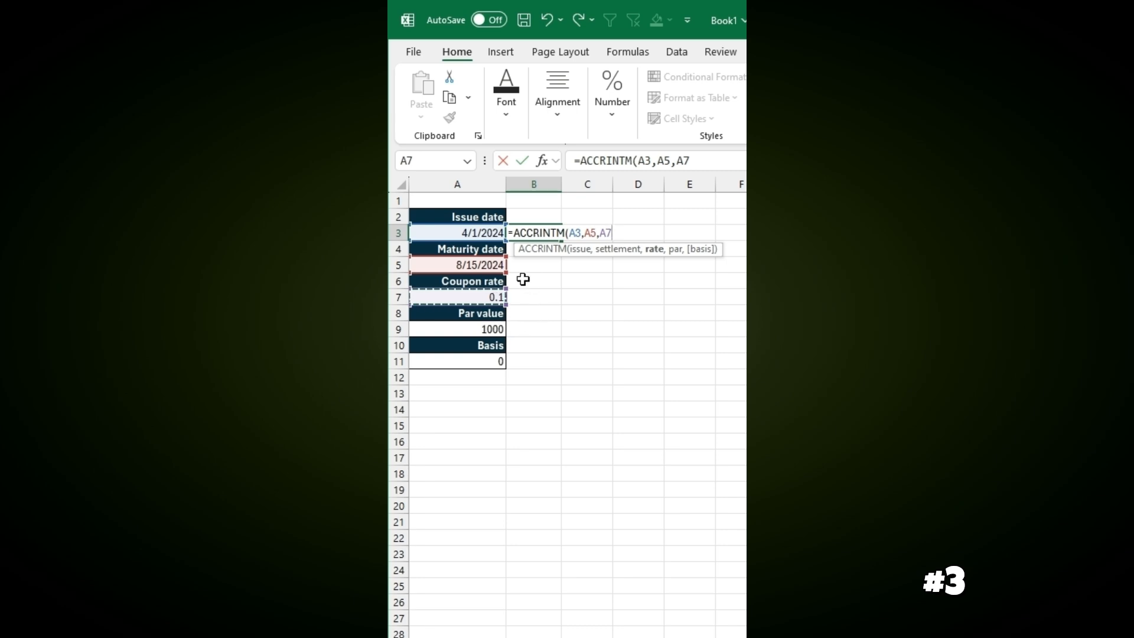
{"action": "type", "text": ","}
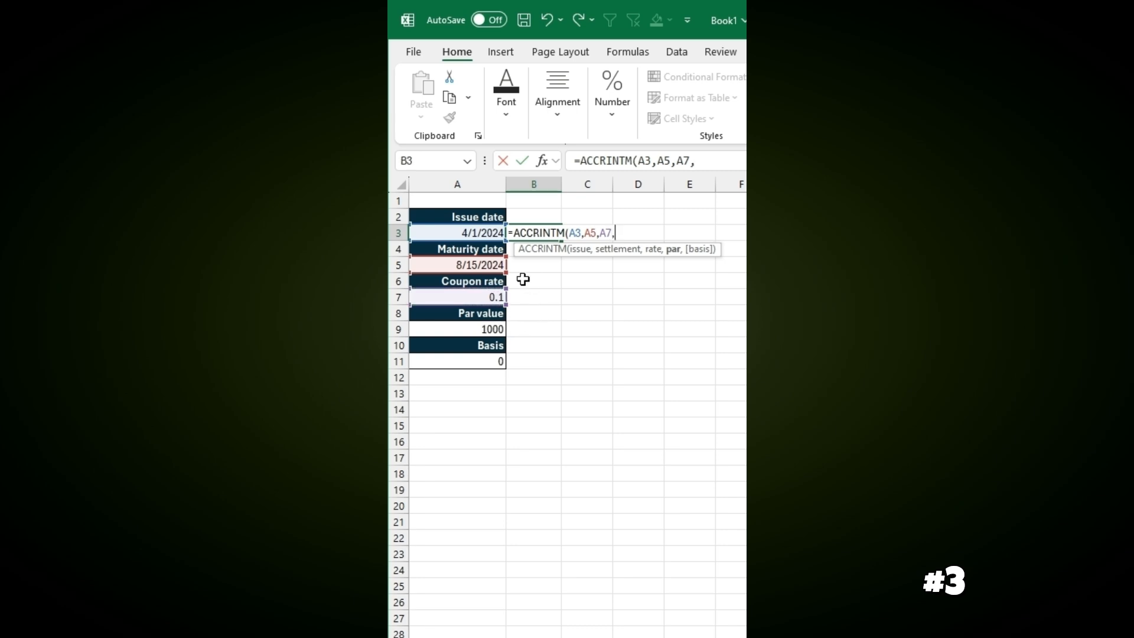
{"action": "left_click", "coordinate": [457, 329]}
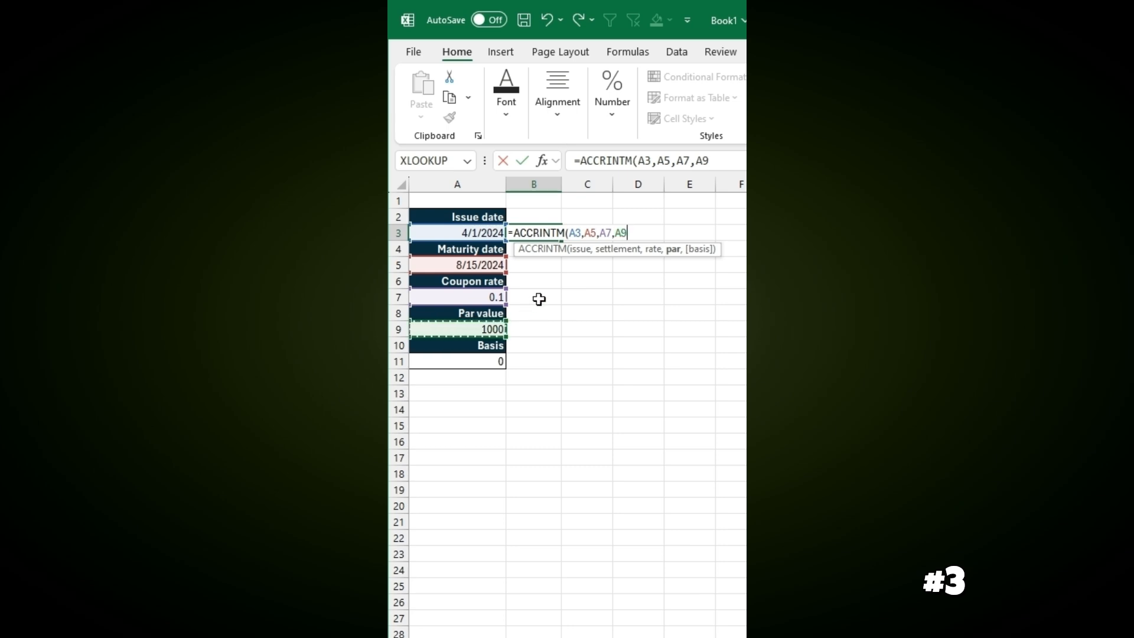
{"action": "type", "text": ","}
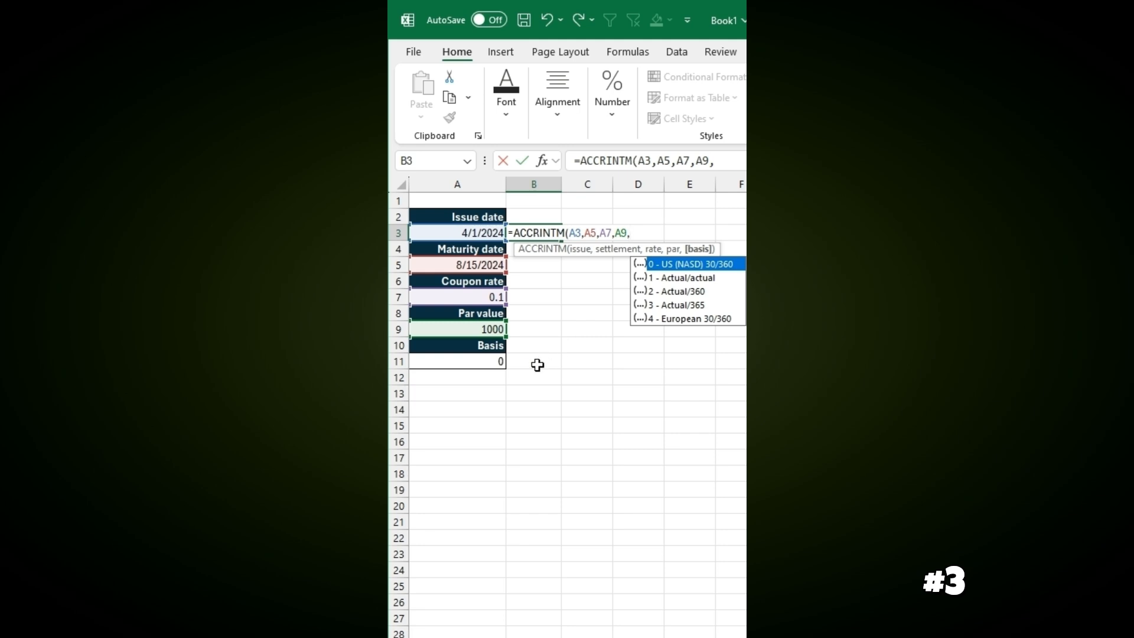
{"action": "left_click", "coordinate": [490, 360]}
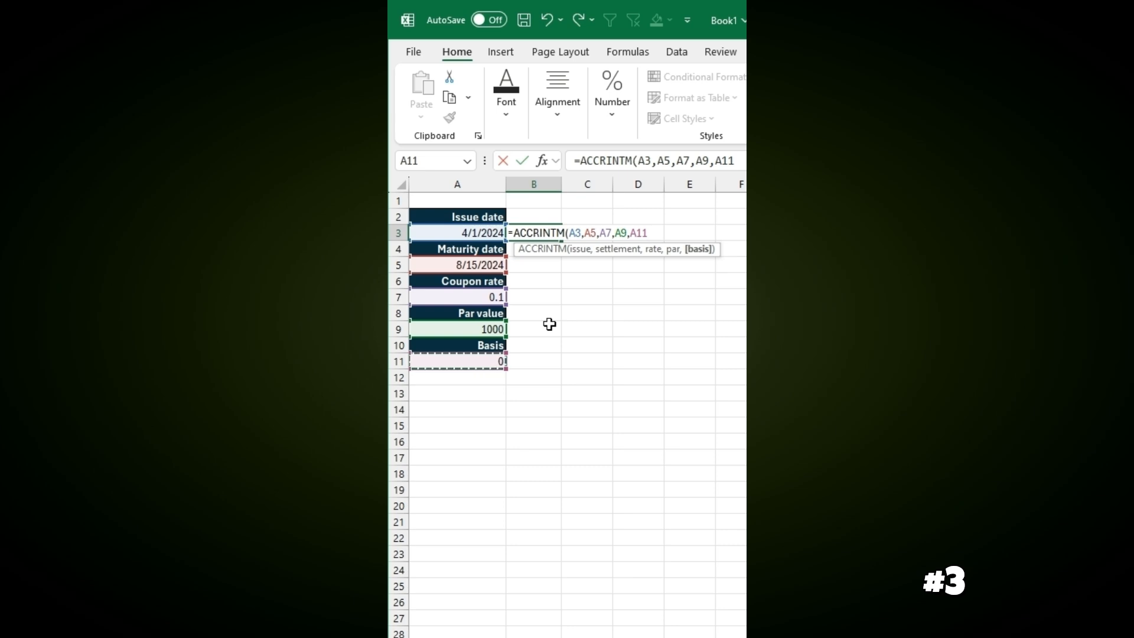
{"action": "key", "text": "Return"}
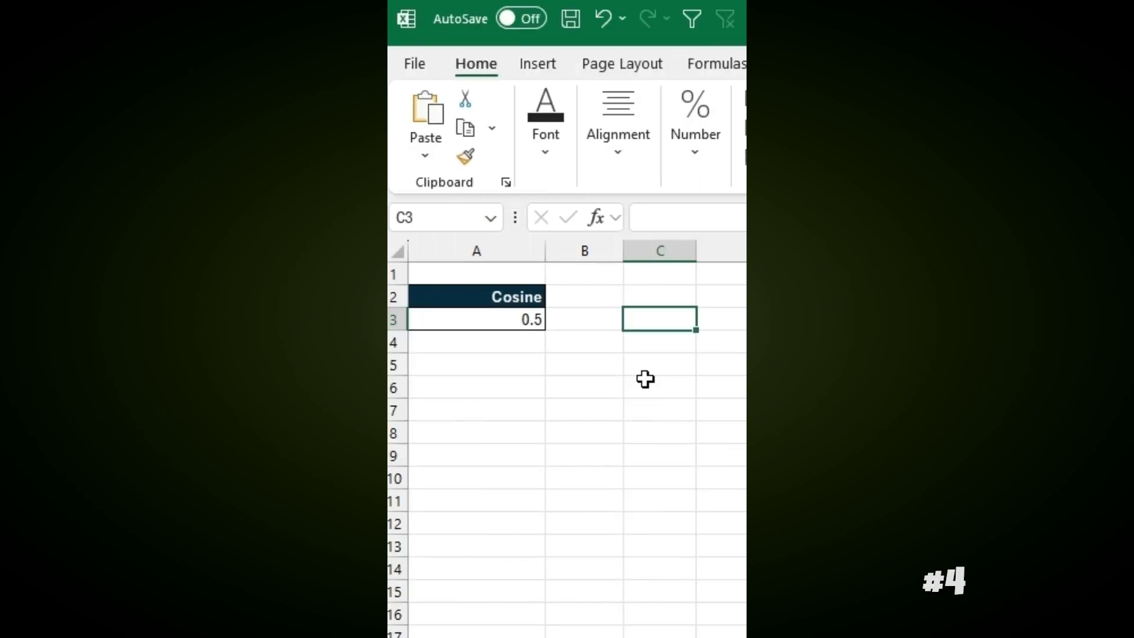
- Enter an ACOS formula in C3 that returns the arccosine of the cosine value in A3
{"action": "type", "text": "=acos"}
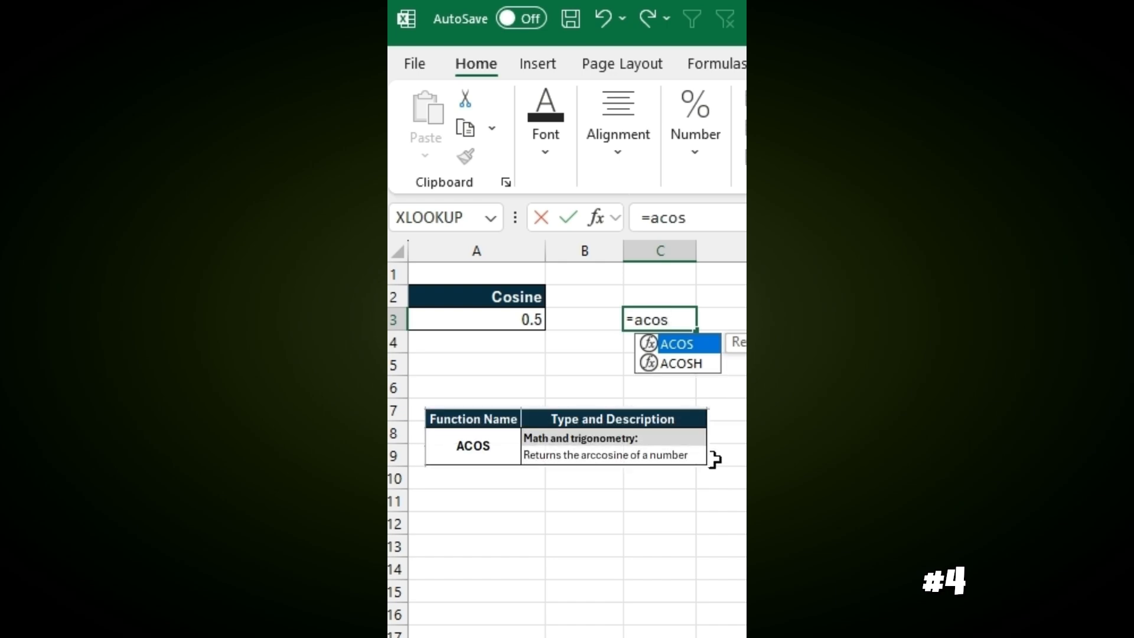
{"action": "double_click", "coordinate": [698, 343]}
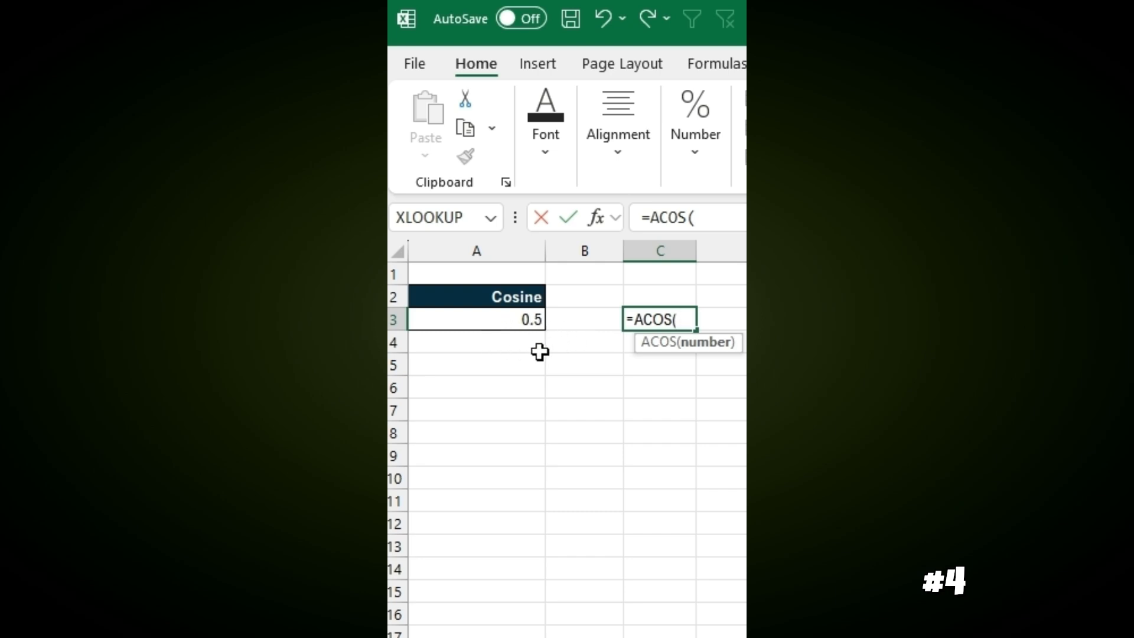
{"action": "left_click", "coordinate": [514, 320]}
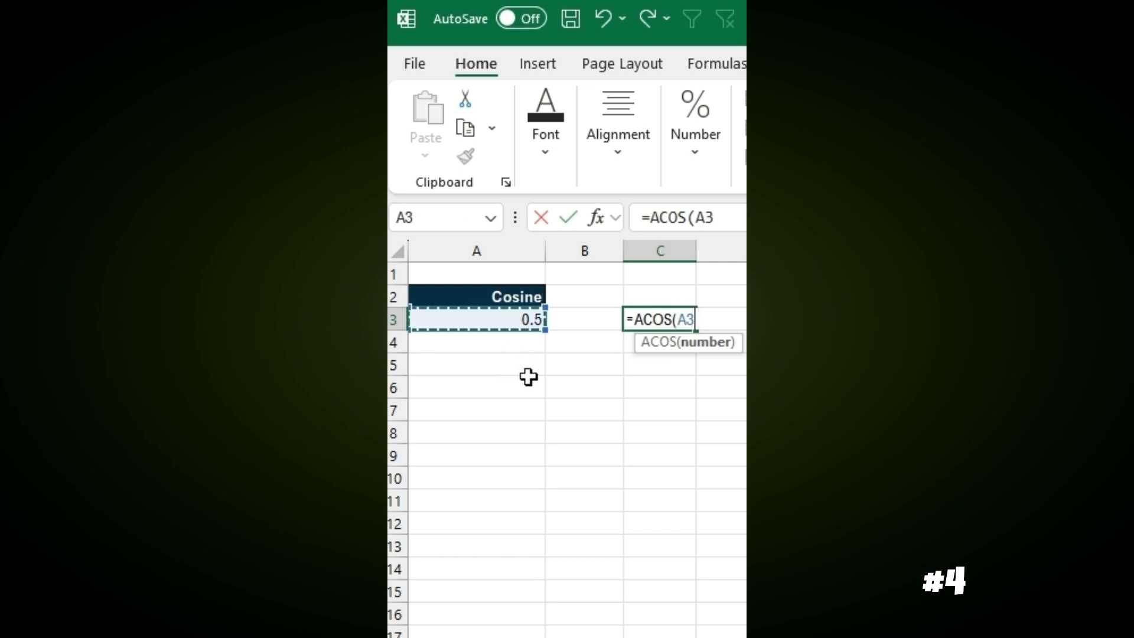
{"action": "key", "text": "Return"}
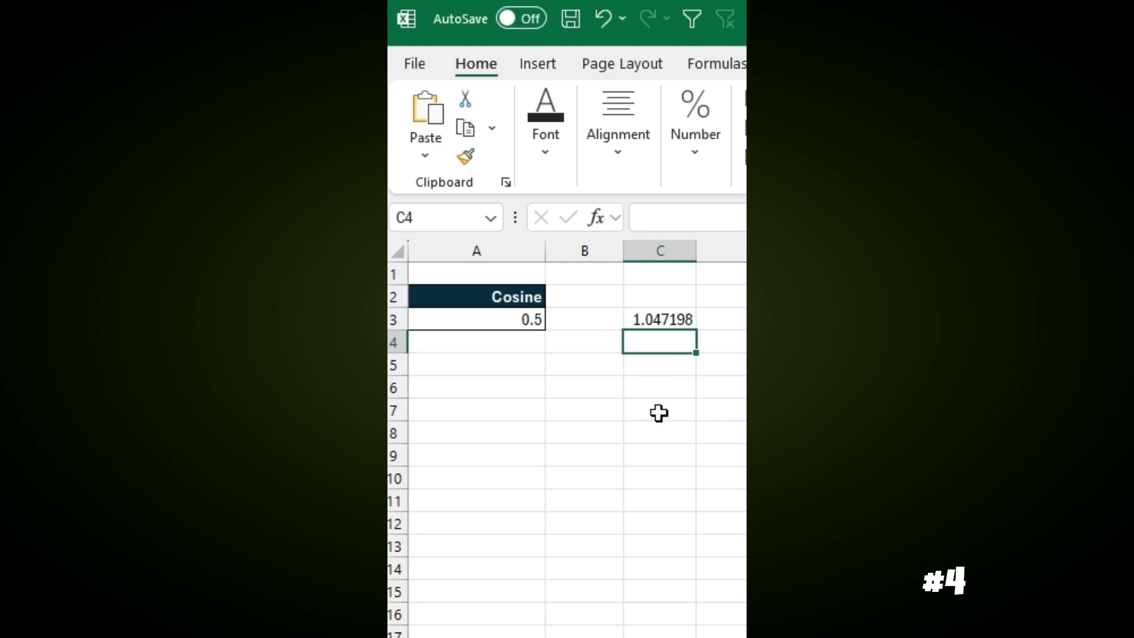
- Enter a DEGREES formula in C4 that converts the ACOS result in C3 to degrees
{"action": "type", "text": "=degree"}
{"action": "double_click", "coordinate": [694, 367]}
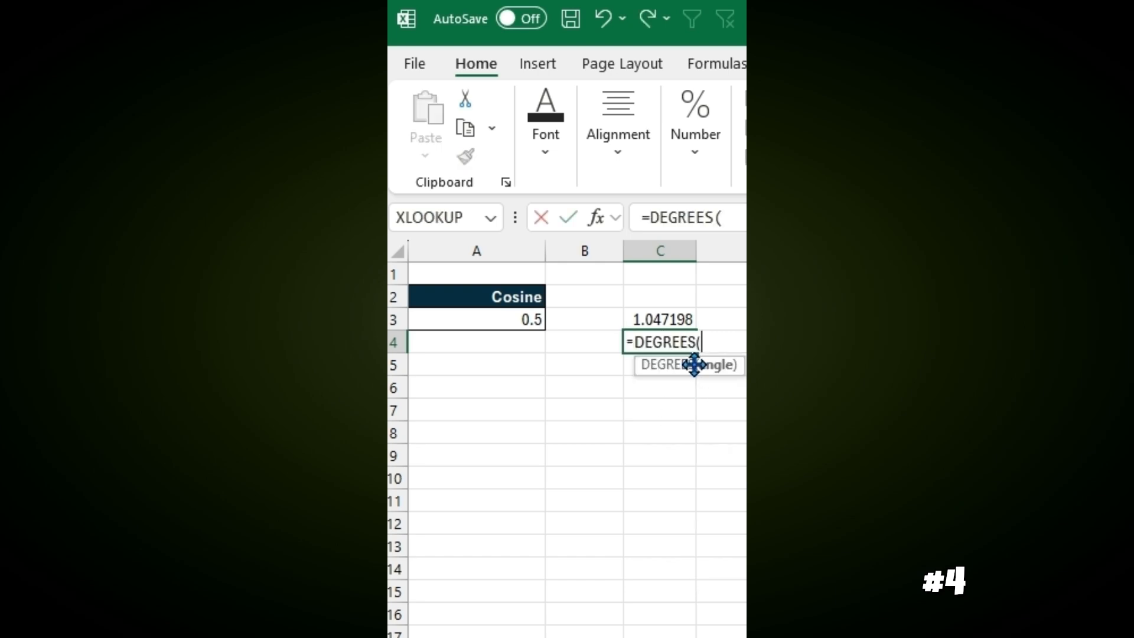
{"action": "left_click", "coordinate": [689, 320]}
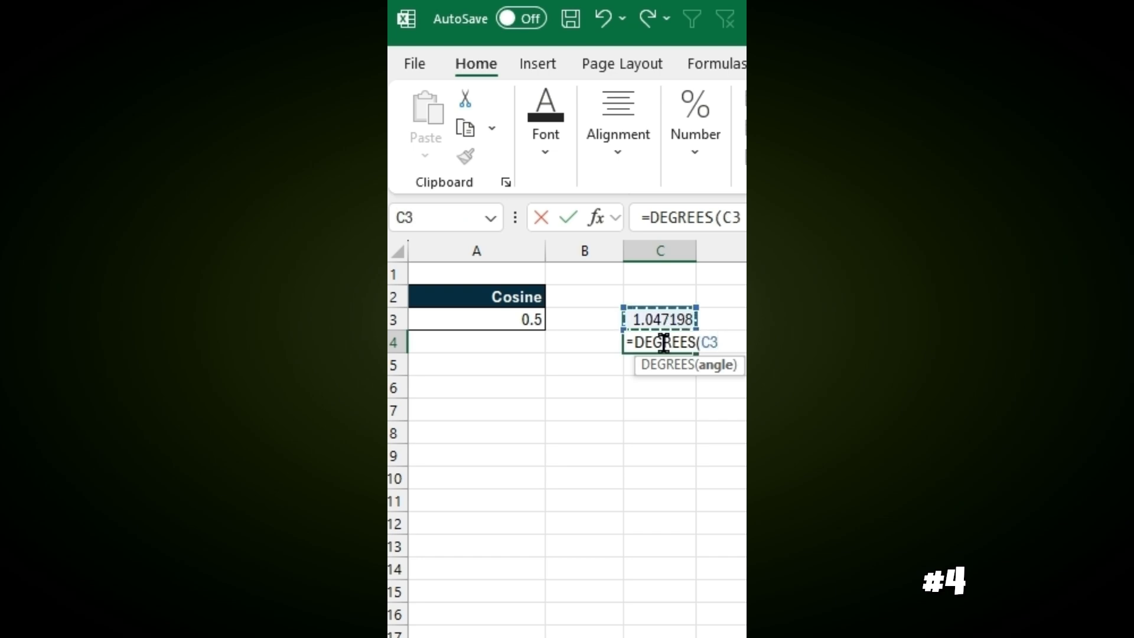
{"action": "key", "text": "Return"}
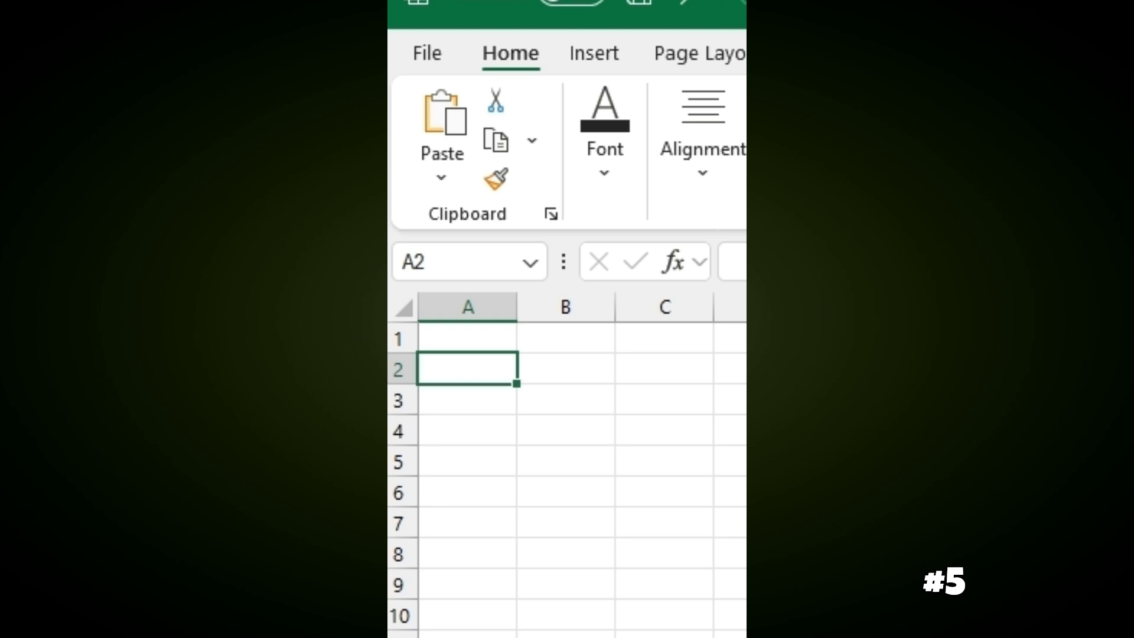
- Enter an ACOSH formula in A2 that returns the inverse hyperbolic cosine of 10
{"action": "type", "text": "=acos"}
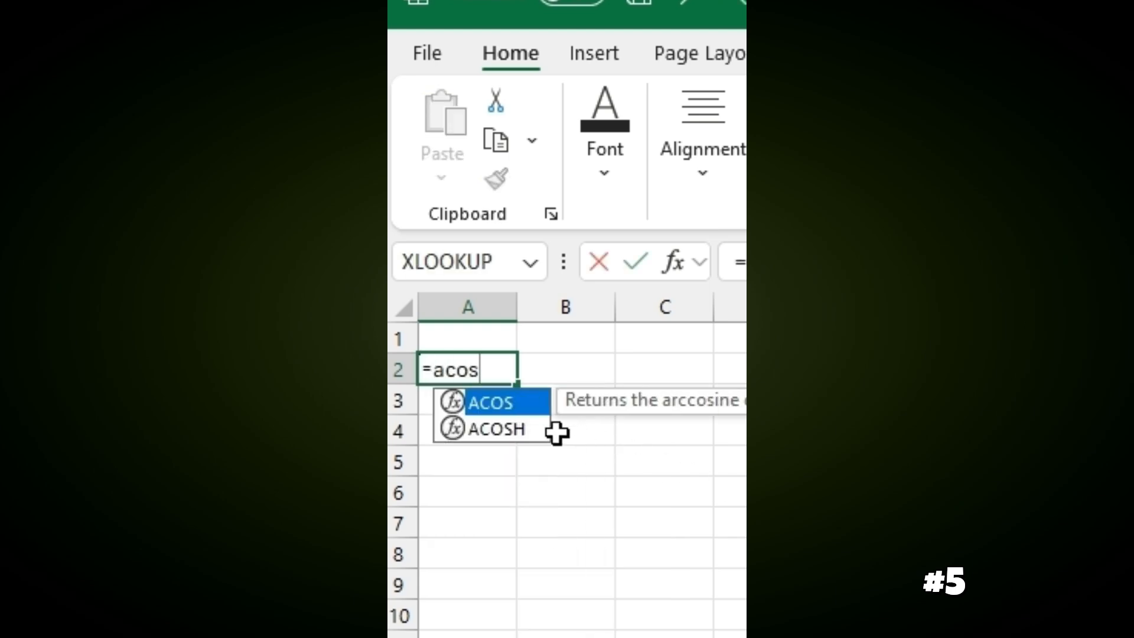
{"action": "double_click", "coordinate": [527, 431]}
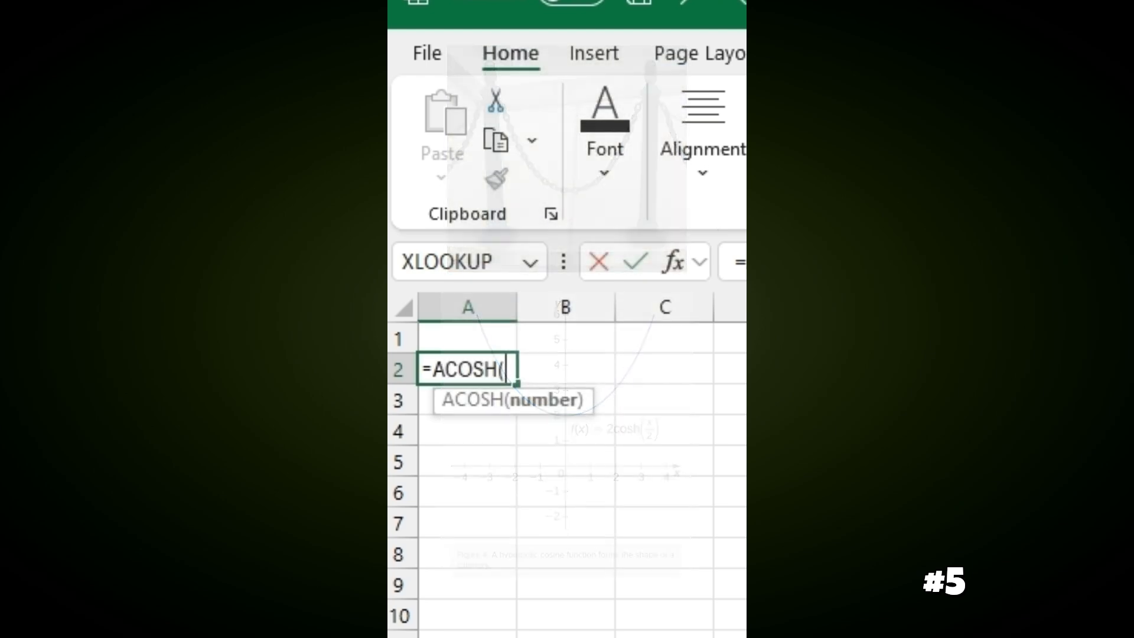
{"action": "type", "text": "10"}
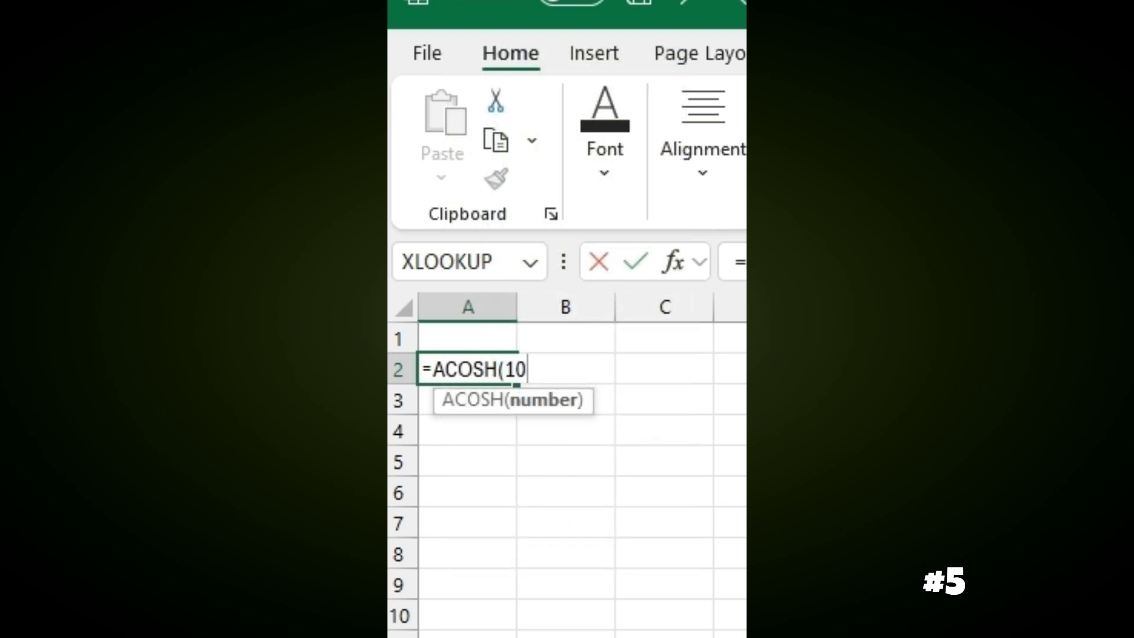
{"action": "key", "text": "Return"}
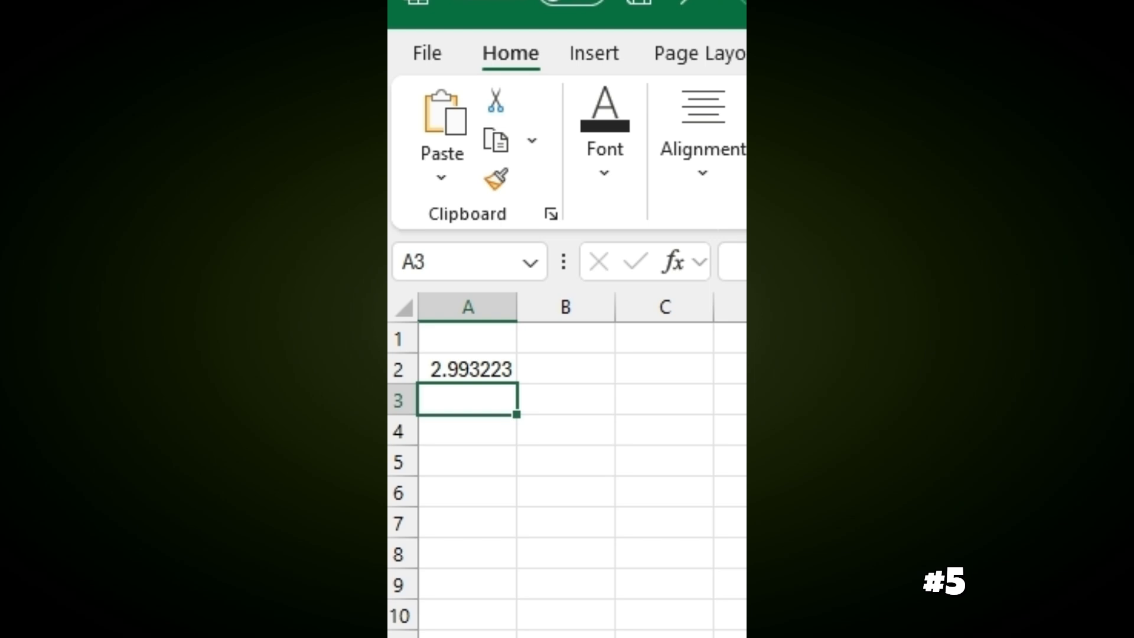
- Enter a COSH formula in A3 that returns the hyperbolic cosine of the ACOSH result in A2
{"action": "type", "text": "=cosh"}
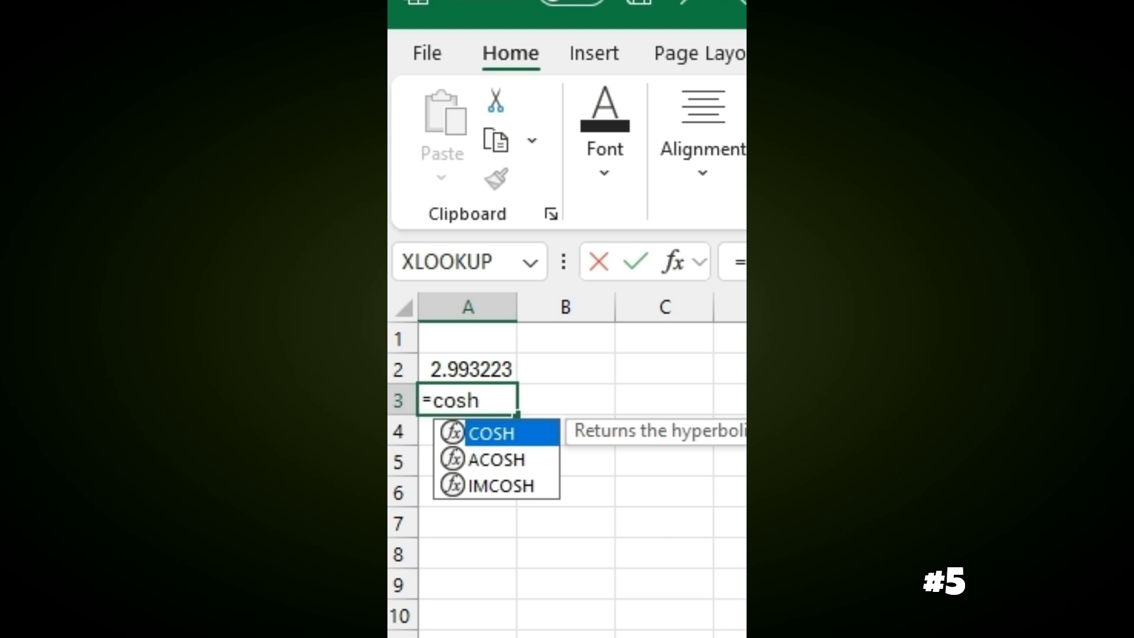
{"action": "double_click", "coordinate": [515, 437]}
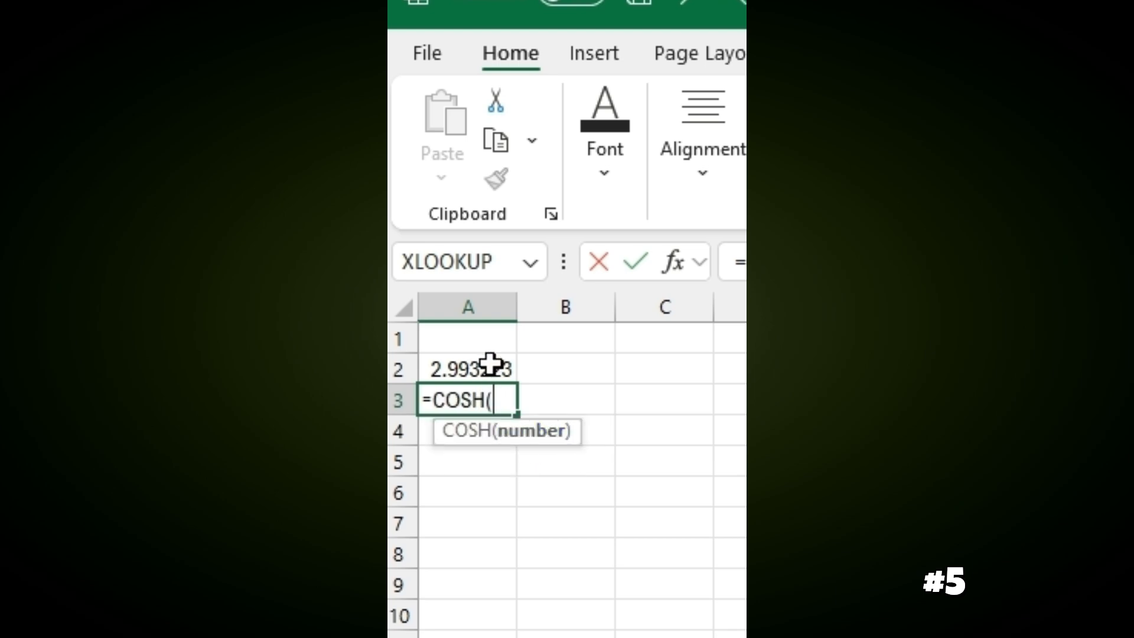
{"action": "left_click", "coordinate": [494, 369]}
{"action": "key", "text": "Return"}
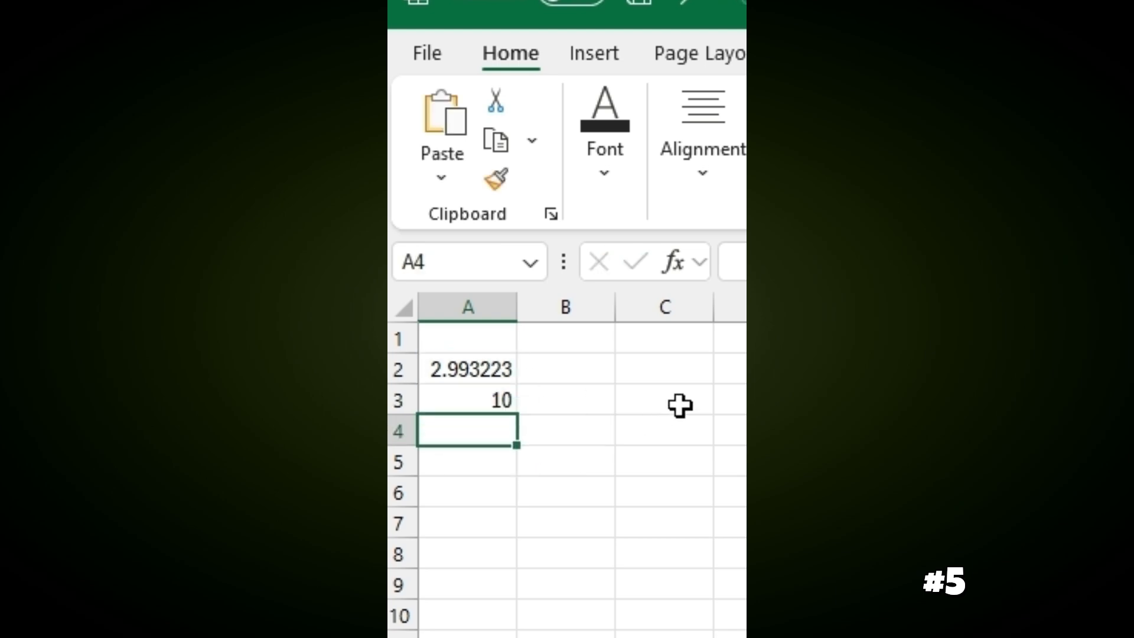
{"action": "left_click", "coordinate": [461, 347]}
{"action": "left_click", "coordinate": [480, 369]}
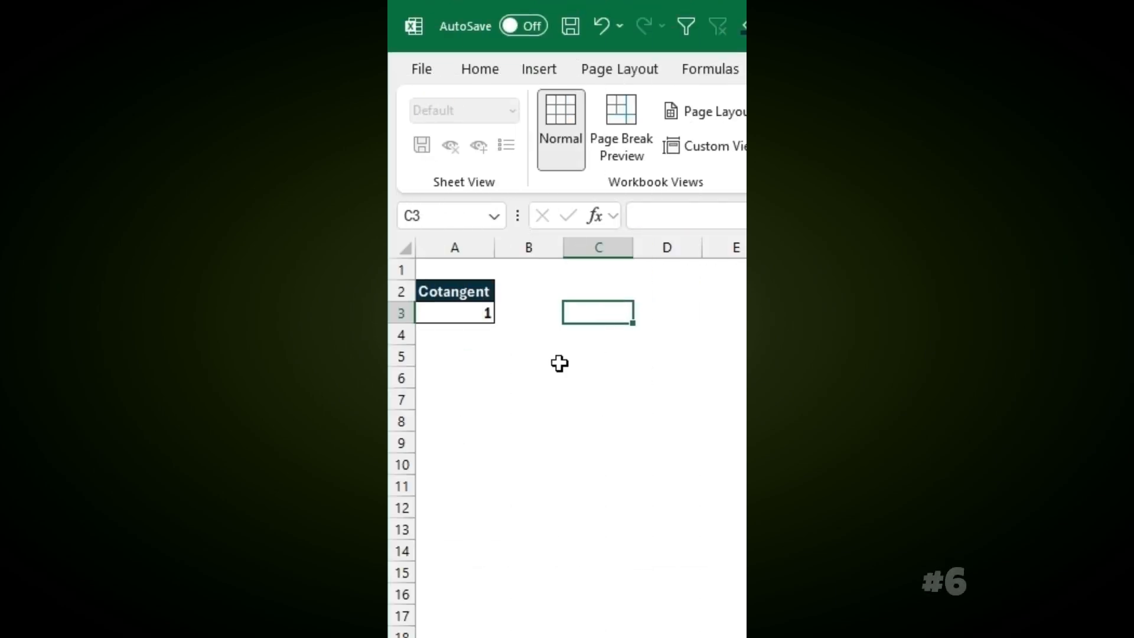
- Enter an ACOT formula in C3 that returns the arccotangent of the cotangent value in A3
{"action": "type", "text": "=acot"}
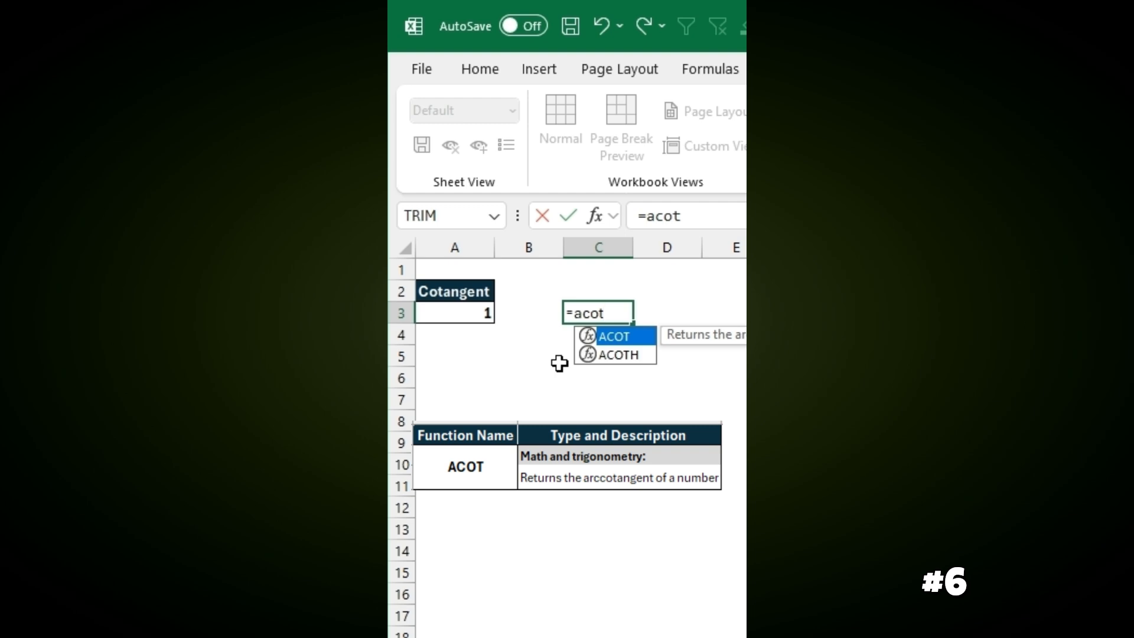
{"action": "double_click", "coordinate": [621, 342]}
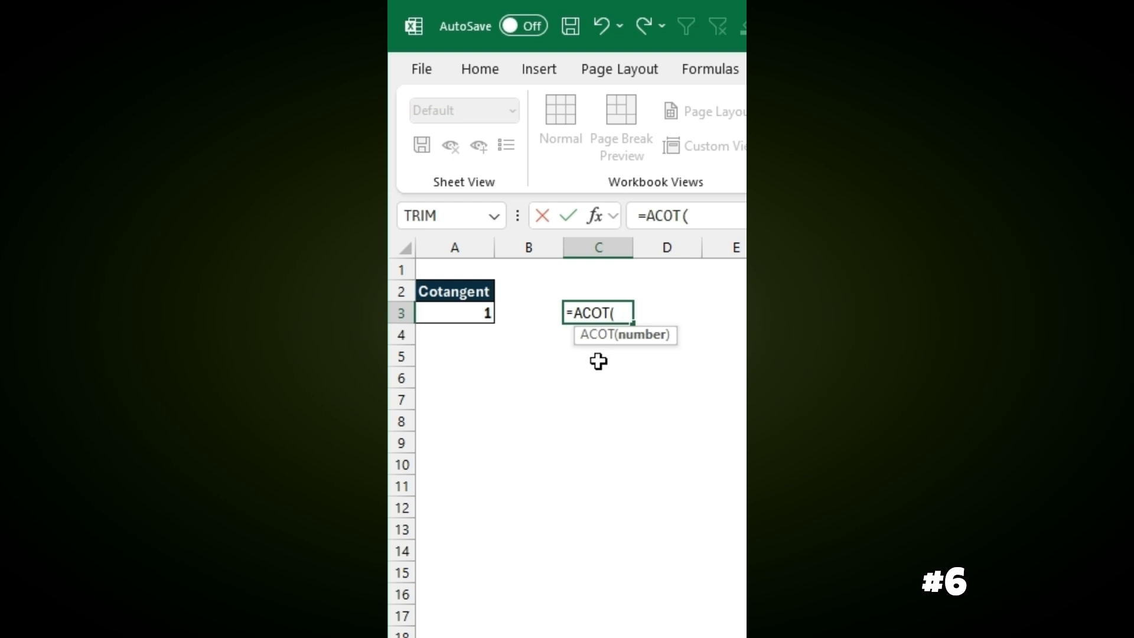
{"action": "left_click", "coordinate": [481, 313]}
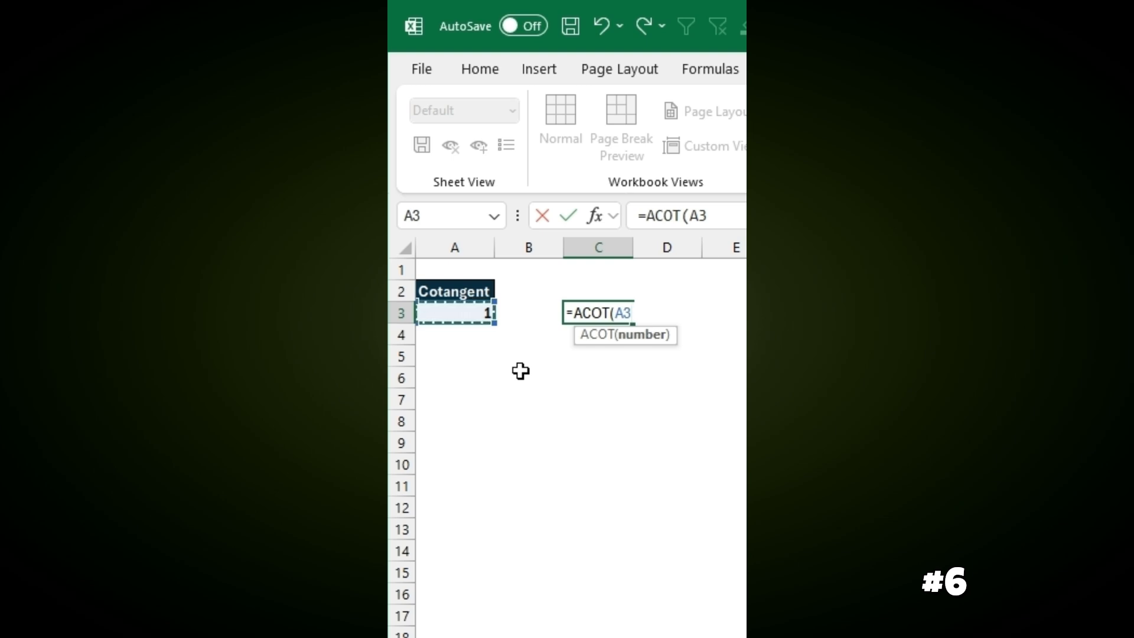
{"action": "key", "text": "Return"}
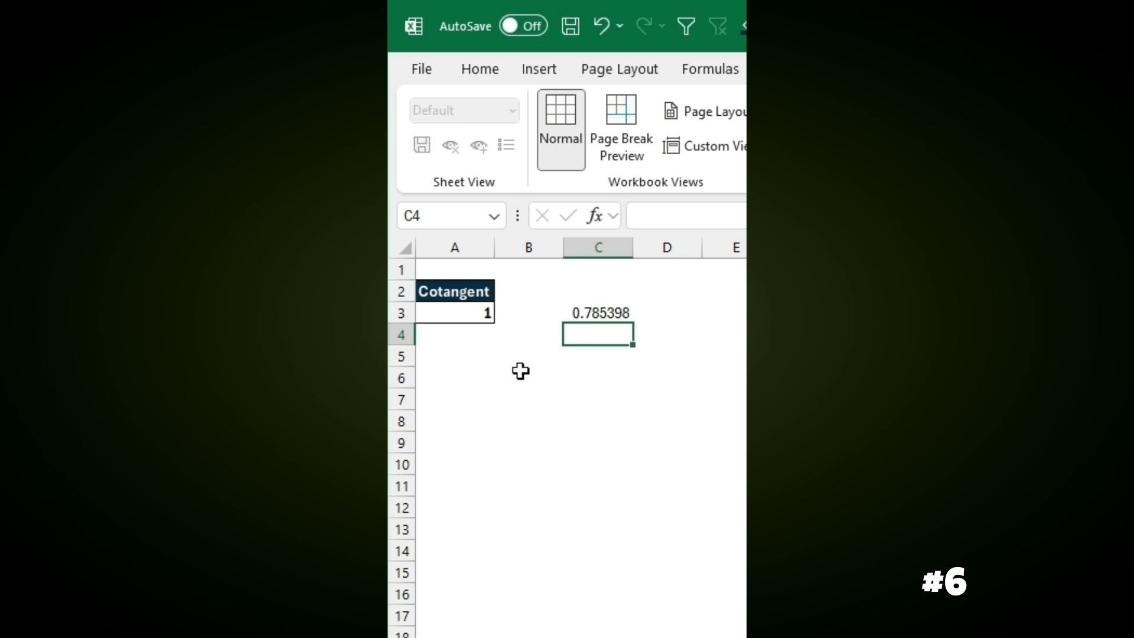
- Enter a DEGREES formula in C4 that converts the ACOT result in C3 to degrees
{"action": "type", "text": "=degree"}
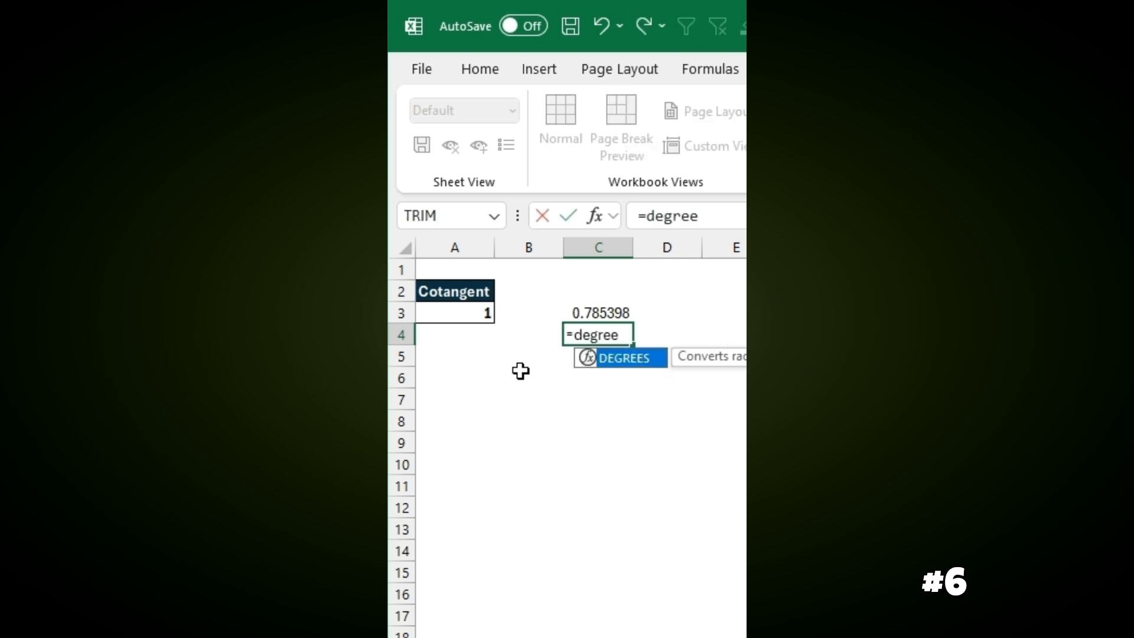
{"action": "double_click", "coordinate": [659, 361]}
{"action": "left_click", "coordinate": [616, 312]}
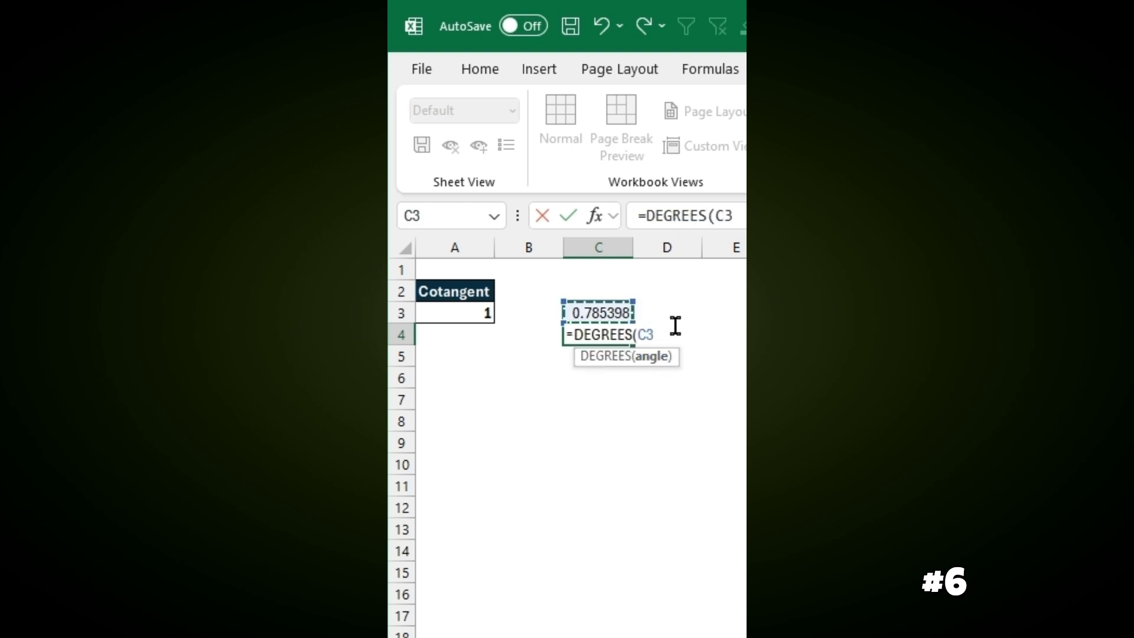
{"action": "key", "text": "Return"}
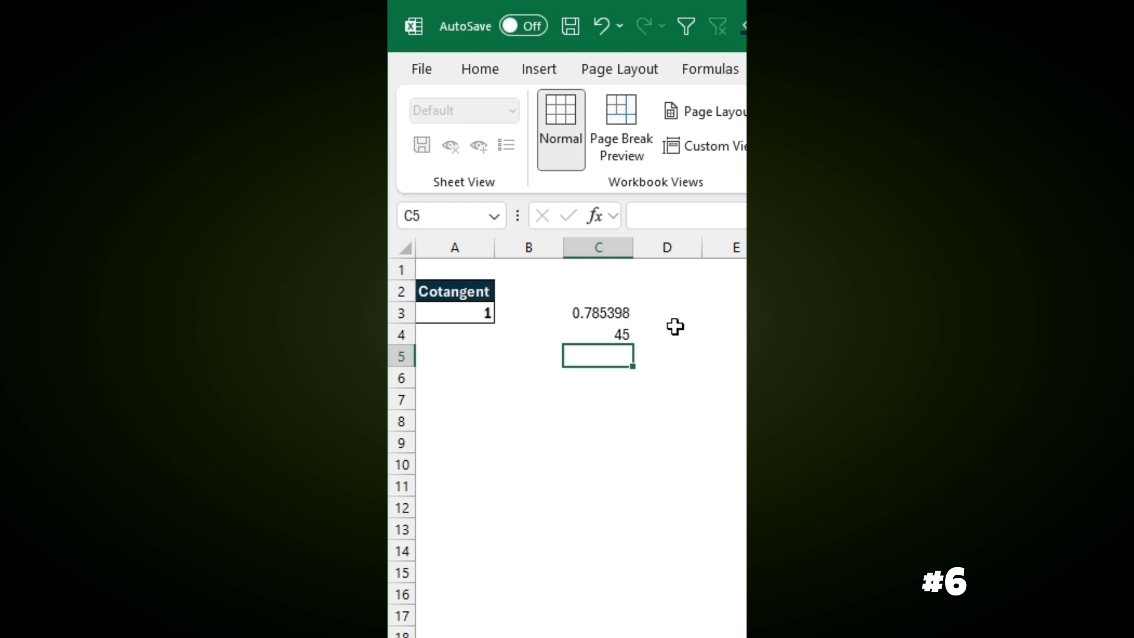
{"action": "left_click", "coordinate": [944, 400]}
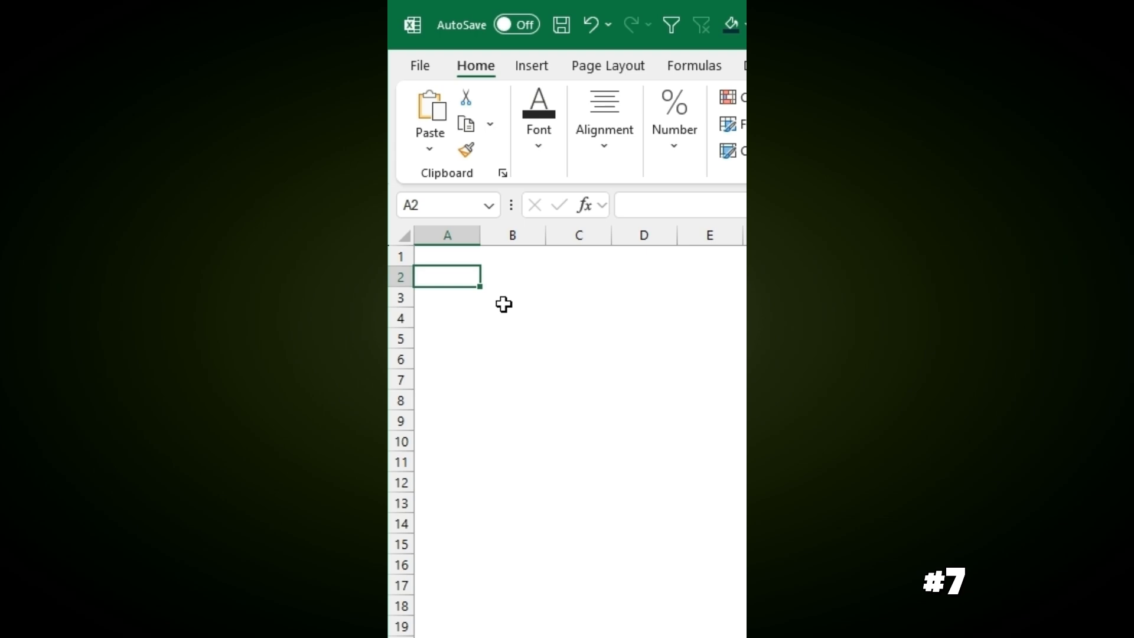
- Enter an ACOTH formula in A2 that returns the inverse hyperbolic cotangent of 6
{"action": "type", "text": "=acoth"}
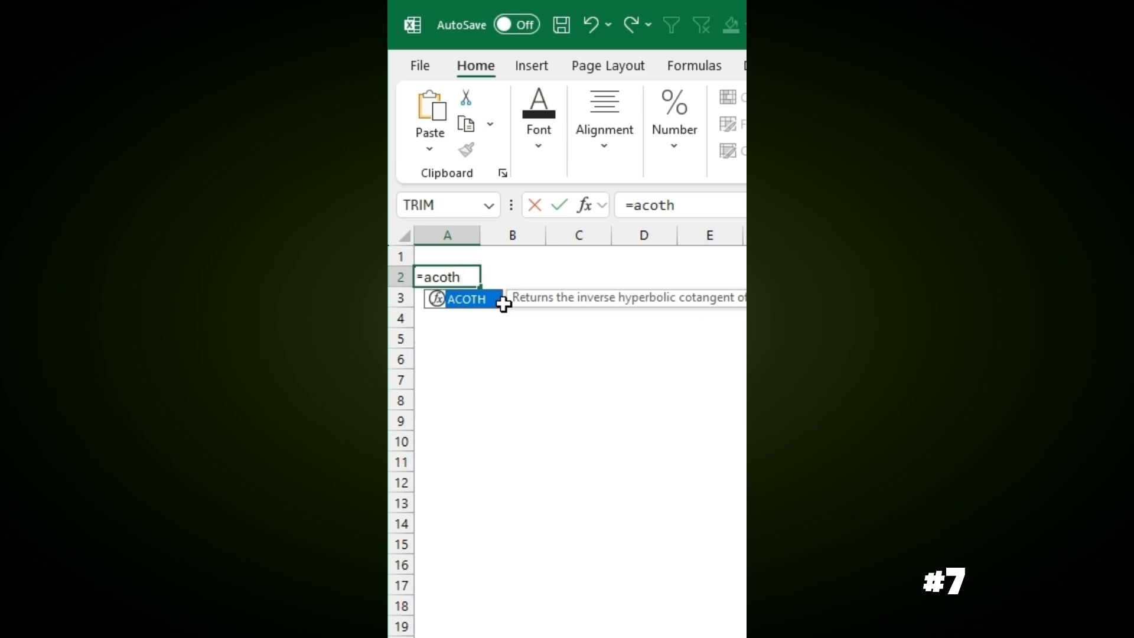
{"action": "type", "text": "(6"}
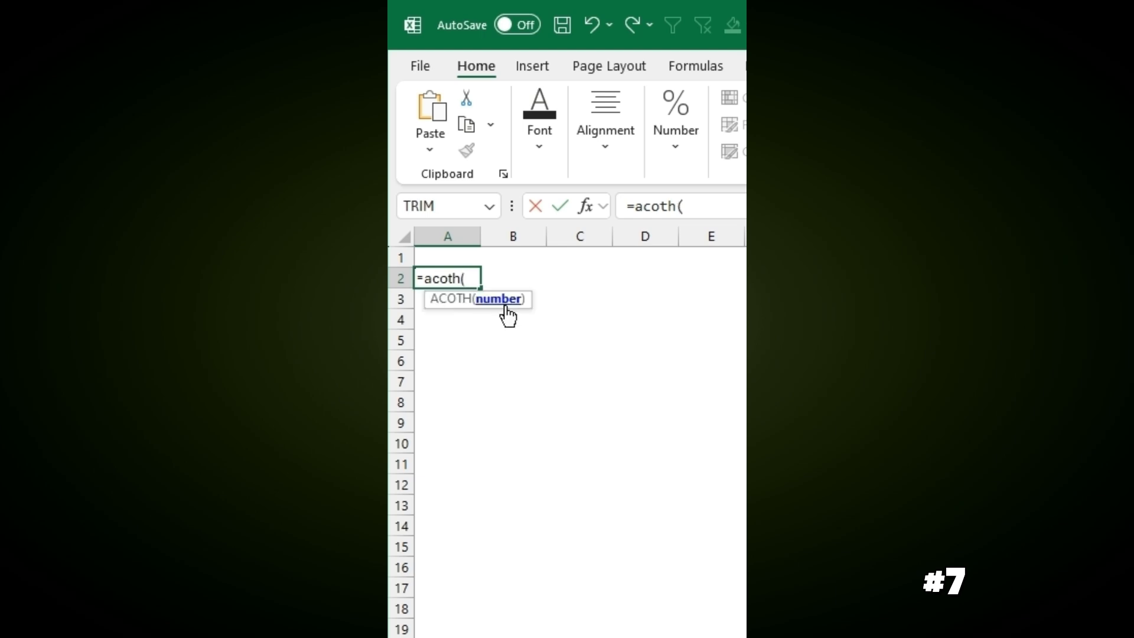
{"action": "type", "text": ")"}
{"action": "key", "text": "Return"}
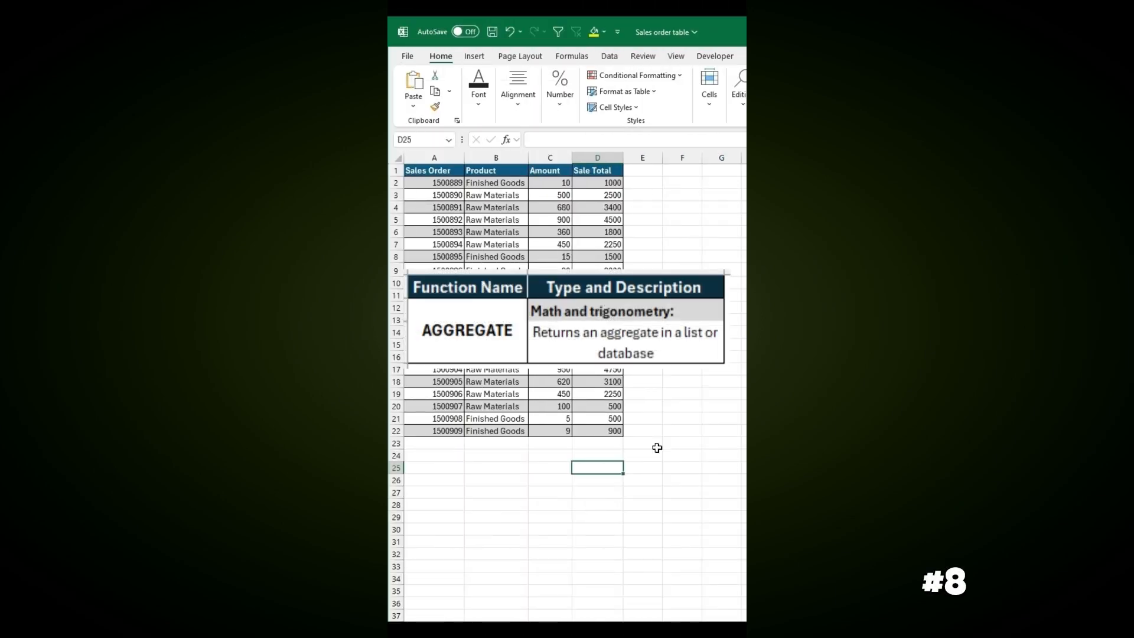
- Enter an AGGREGATE formula in D25 that averages the Sale Total column, using function 1 (AVERAGE) and option 4 (Ignore nothing)
{"action": "type", "text": "=agg"}
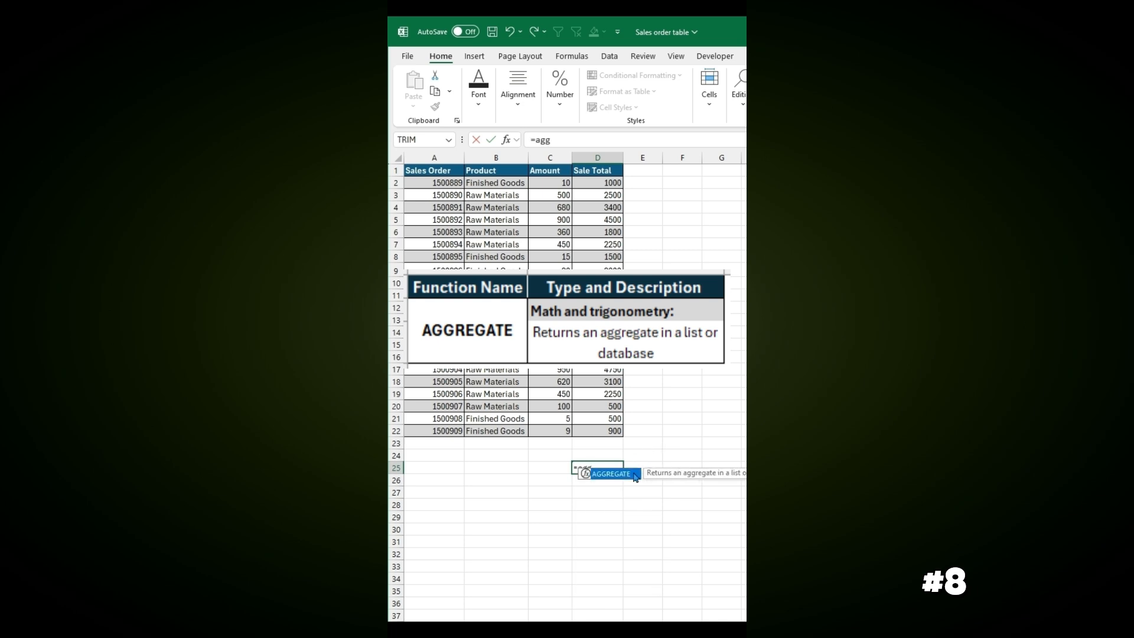
{"action": "double_click", "coordinate": [613, 474]}
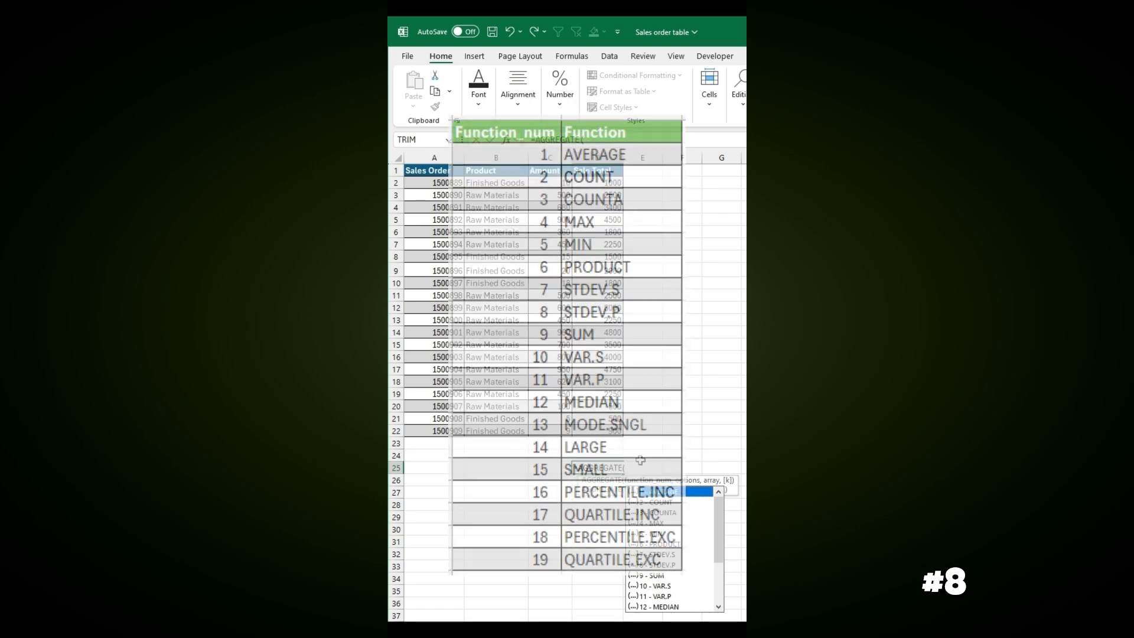
{"action": "double_click", "coordinate": [663, 495]}
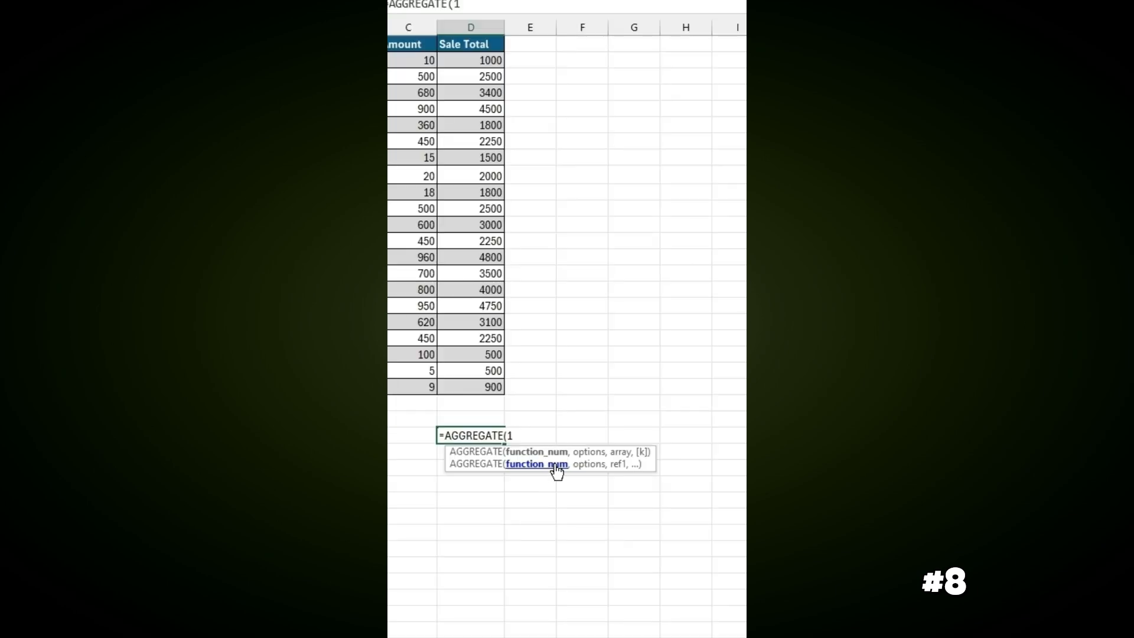
{"action": "type", "text": ","}
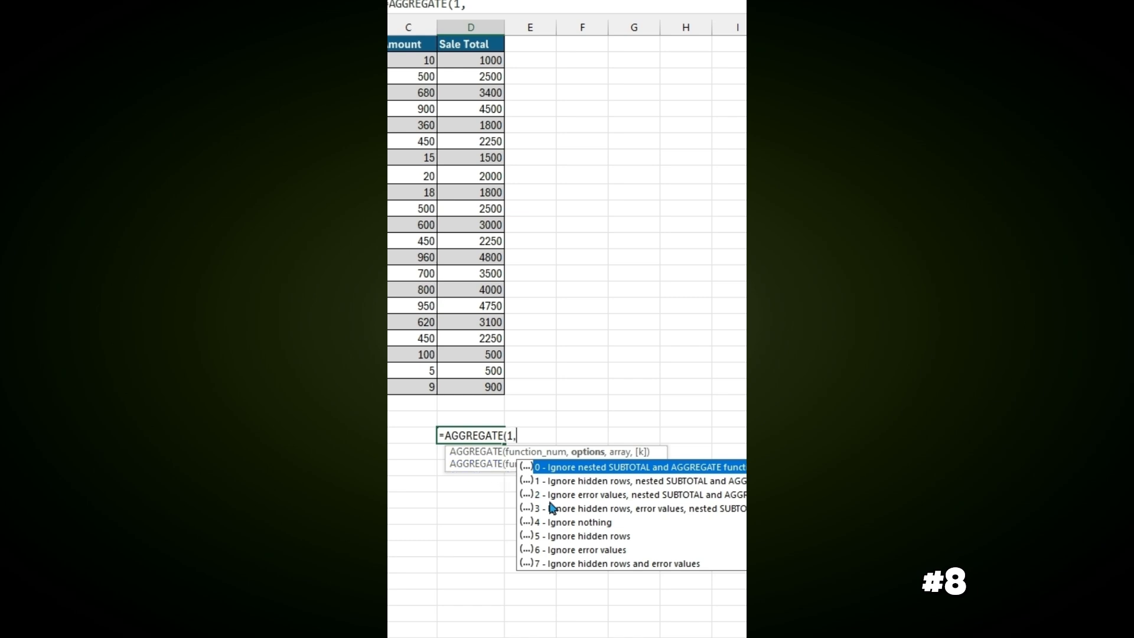
{"action": "double_click", "coordinate": [562, 523]}
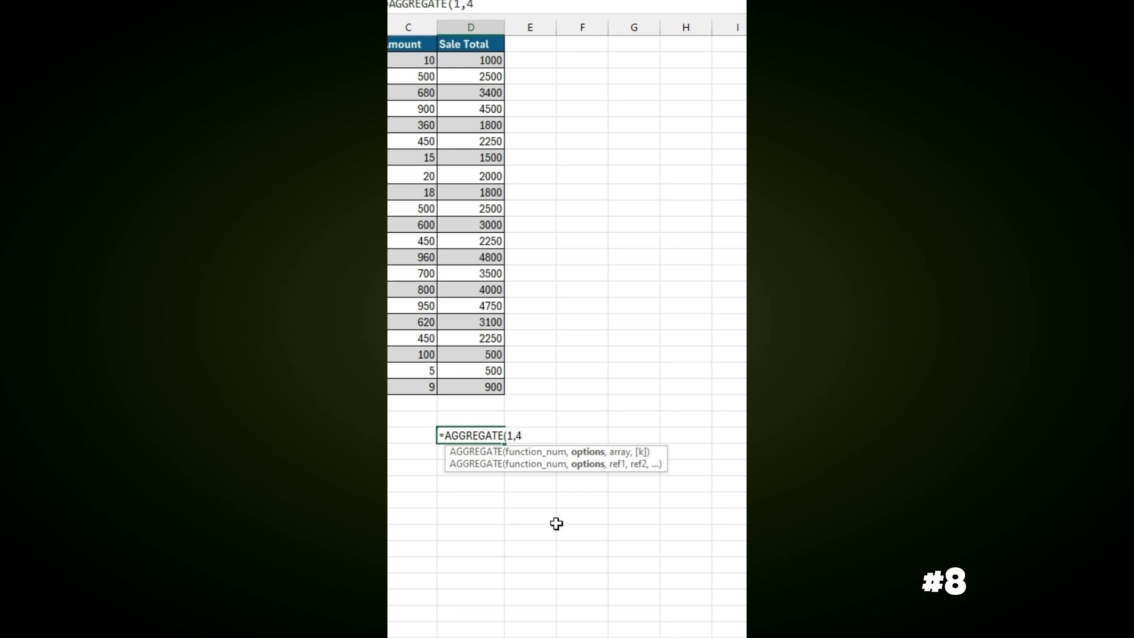
{"action": "type", "text": ","}
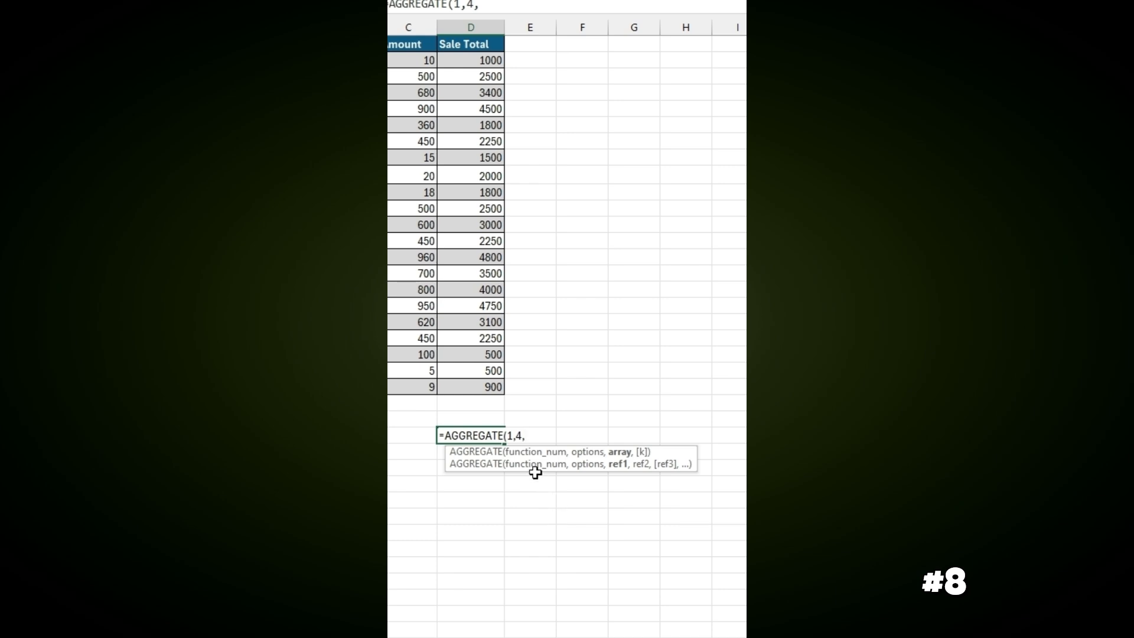
{"action": "left_click", "coordinate": [489, 388]}
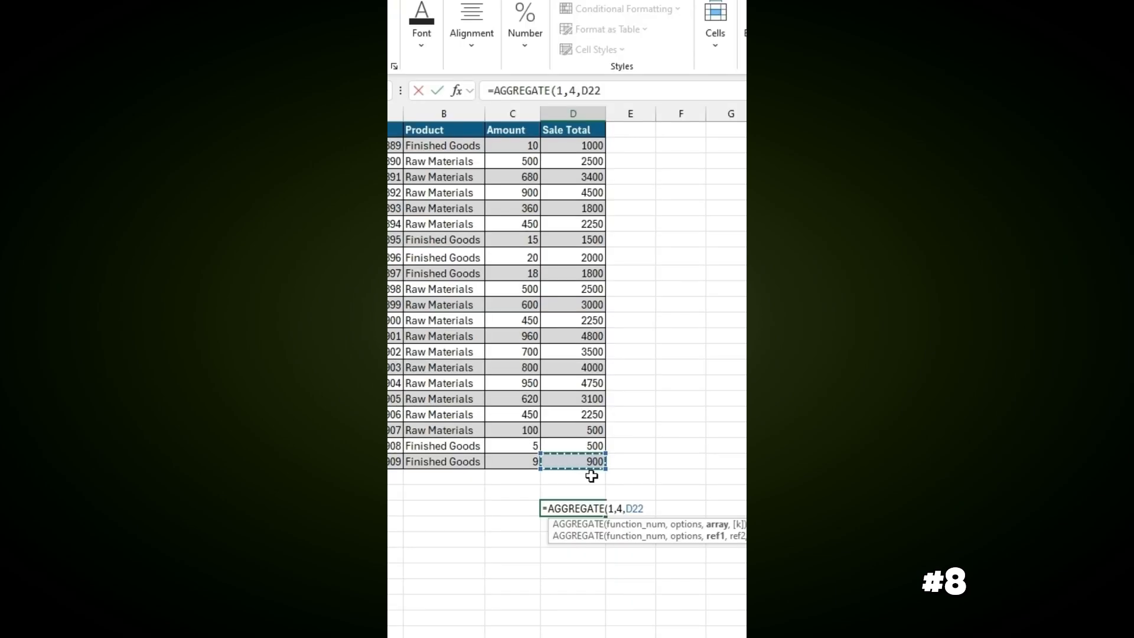
{"action": "key", "text": "ctrl+shift+Up"}
{"action": "key", "text": "Return"}
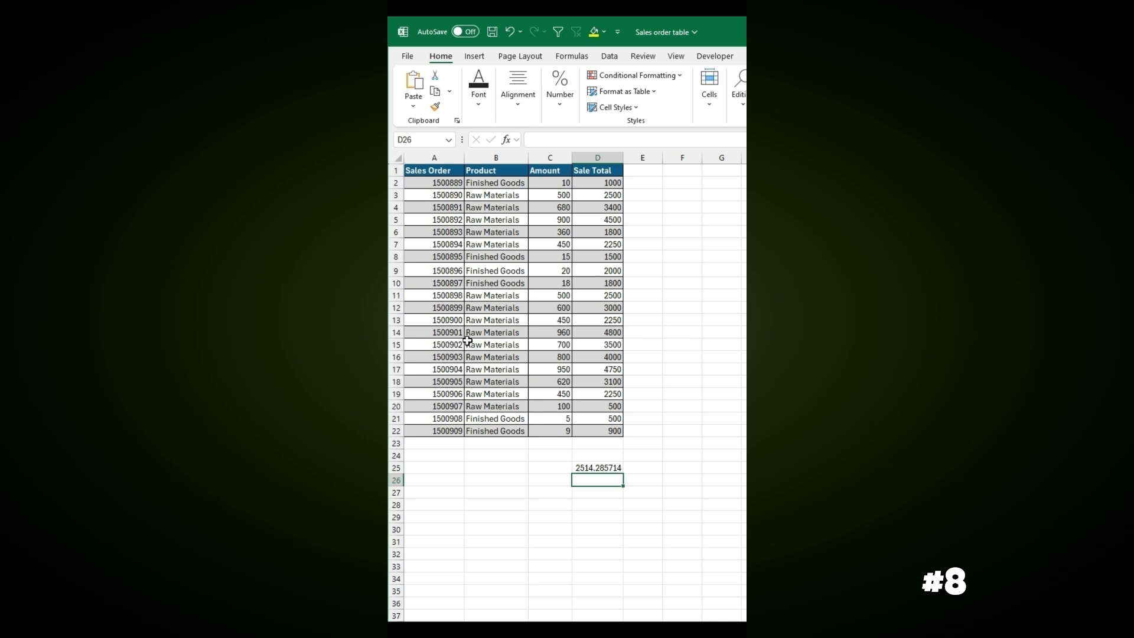
- Insert a blank row 11 below sales order row 10 in the table
{"action": "left_click", "coordinate": [395, 284]}
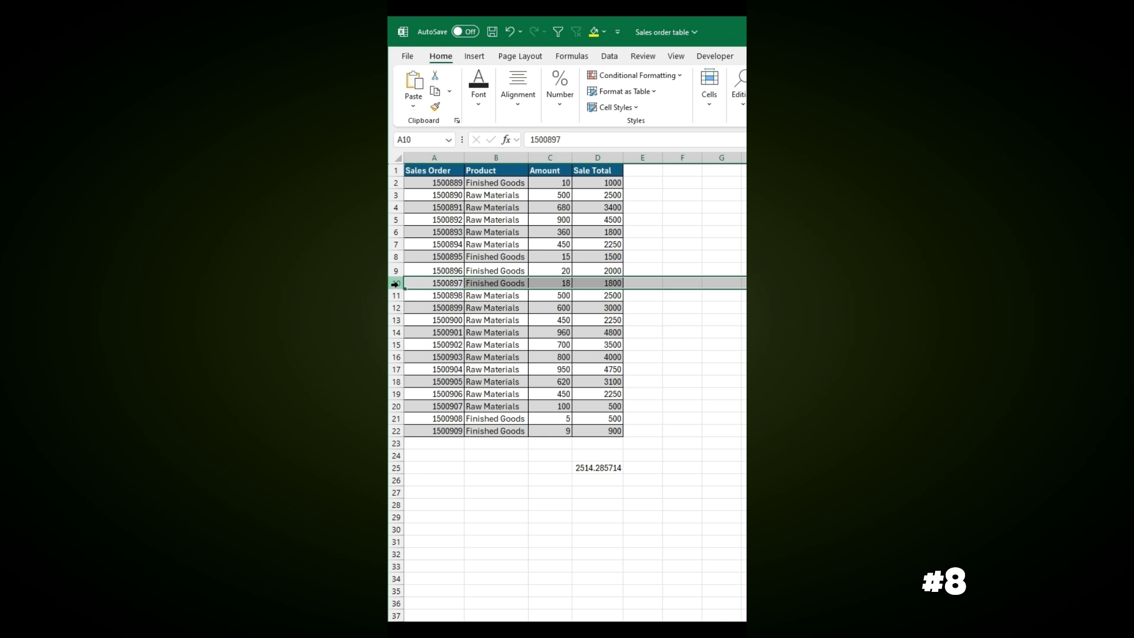
{"action": "key", "text": "Down"}
{"action": "key", "text": "shift+space"}
{"action": "key", "text": "shift+space"}
{"action": "key", "text": "ctrl+shift+plus"}
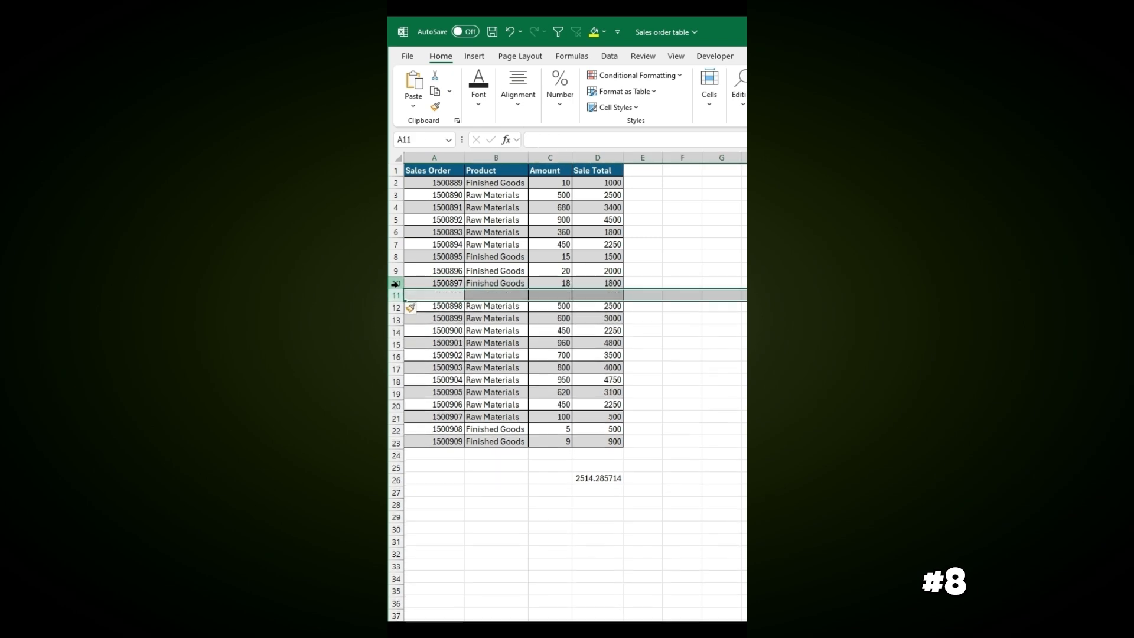
- Fill the table cells A11:D11 of the blank row with the standard yellow color
{"action": "key", "text": "alt+h"}
{"action": "key", "text": "h"}
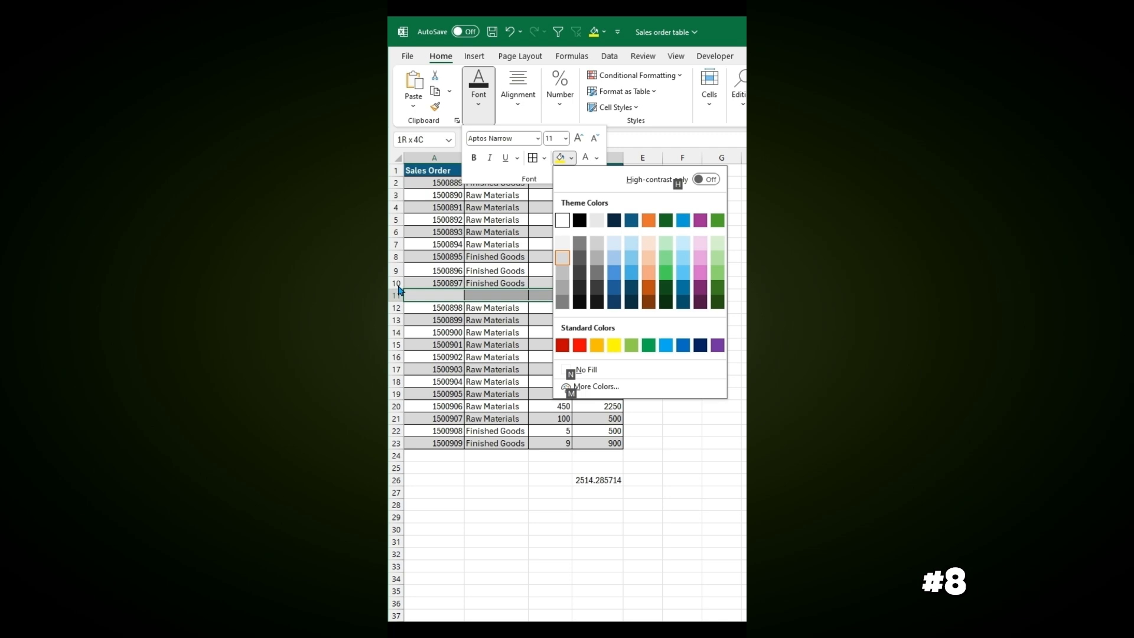
{"action": "left_click", "coordinate": [615, 347]}
{"action": "key", "text": "Escape"}
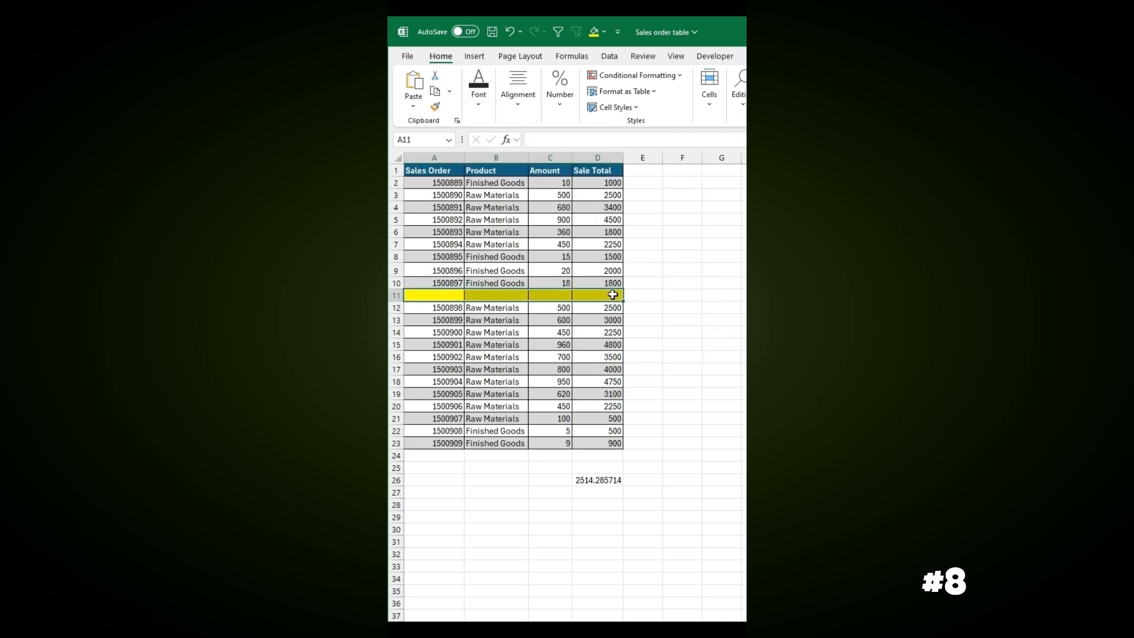
- Enter an AGGREGATE formula in D11 that totals D2:D10, using function 9 (SUM) and option 4 (Ignore nothing)
{"action": "left_click", "coordinate": [613, 296]}
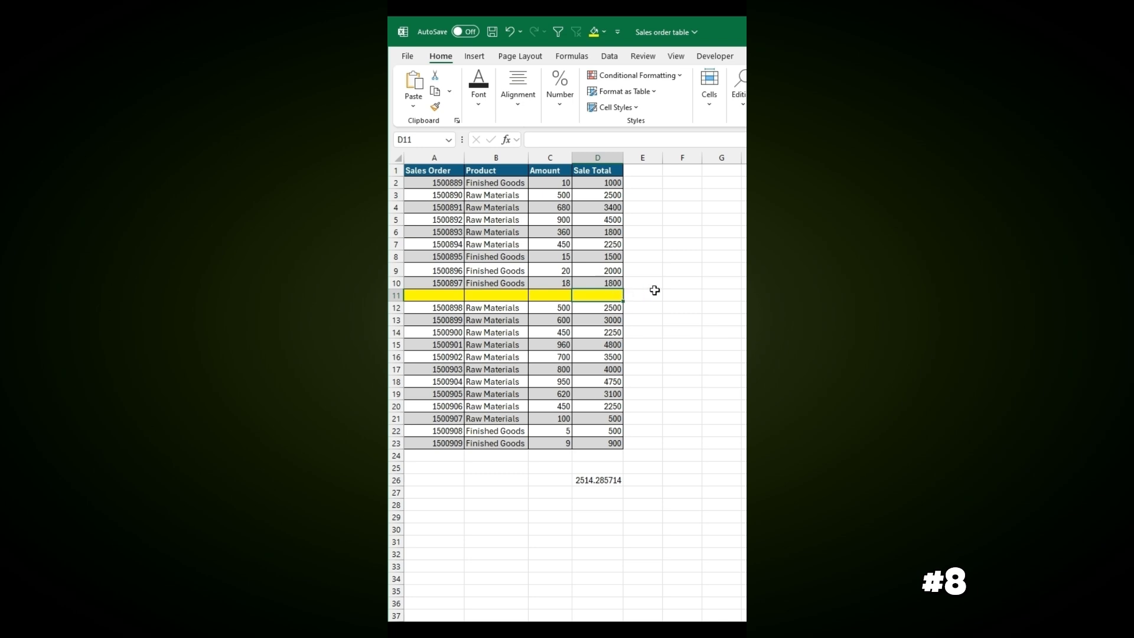
{"action": "type", "text": "=agg"}
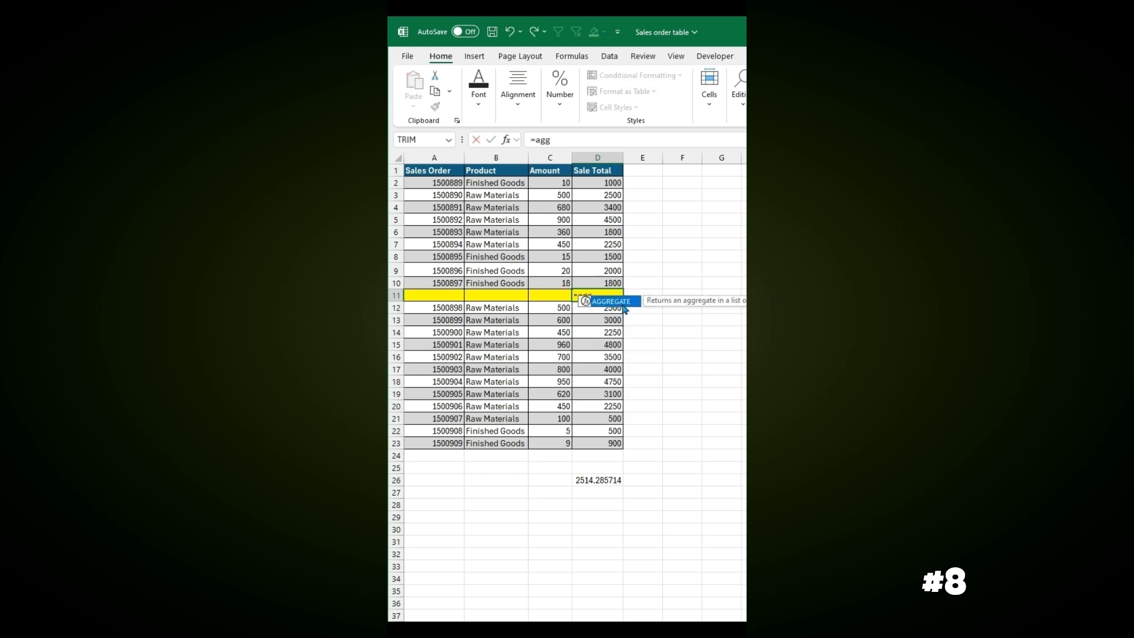
{"action": "double_click", "coordinate": [624, 307]}
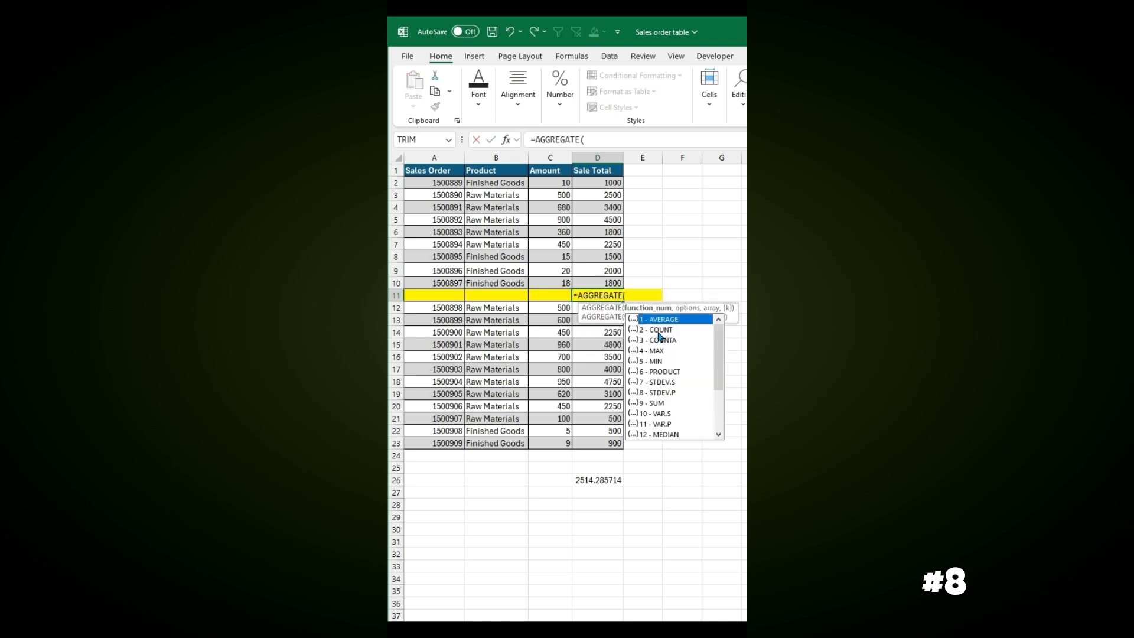
{"action": "left_click", "coordinate": [661, 404]}
{"action": "double_click", "coordinate": [660, 404]}
{"action": "type", "text": ","}
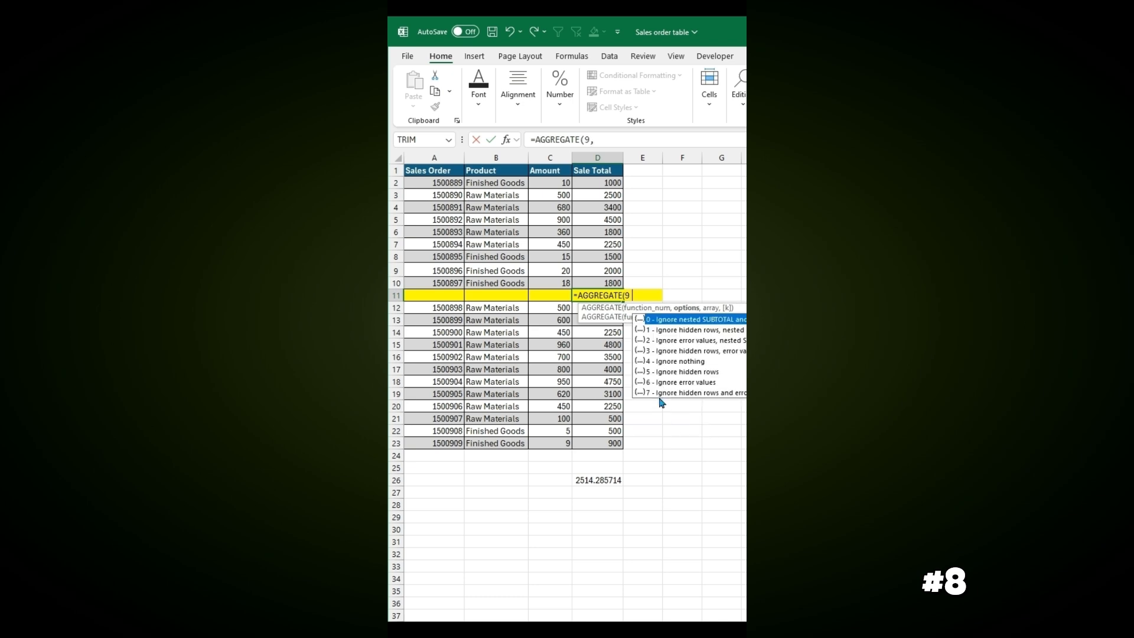
{"action": "double_click", "coordinate": [680, 361]}
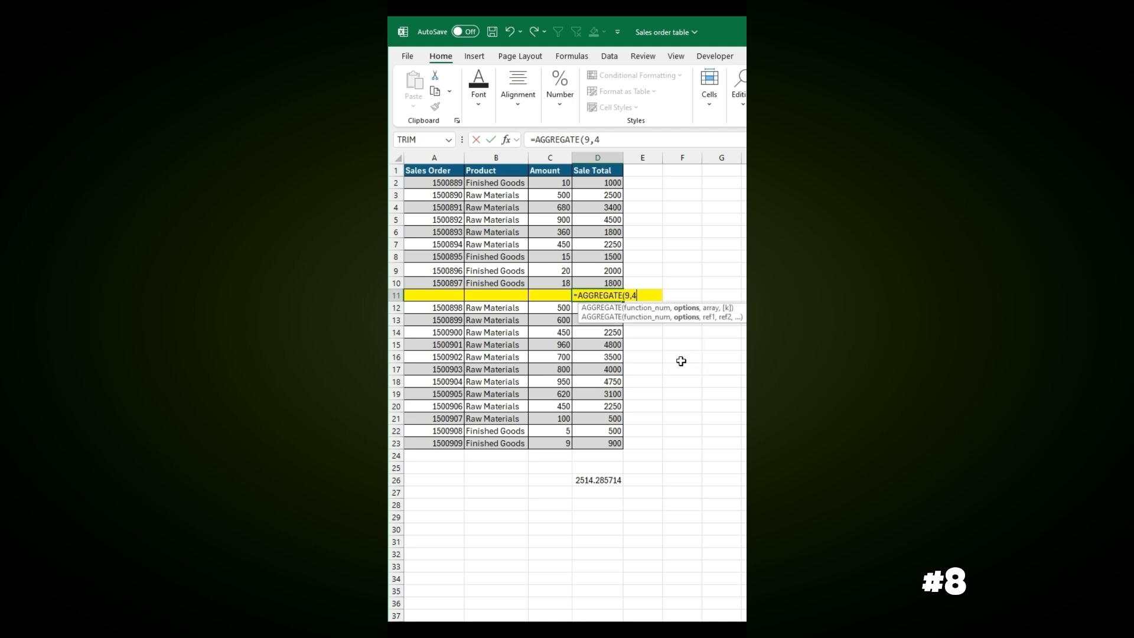
{"action": "type", "text": ","}
{"action": "left_click_drag", "start_coordinate": [590, 281], "coordinate": [590, 185]}
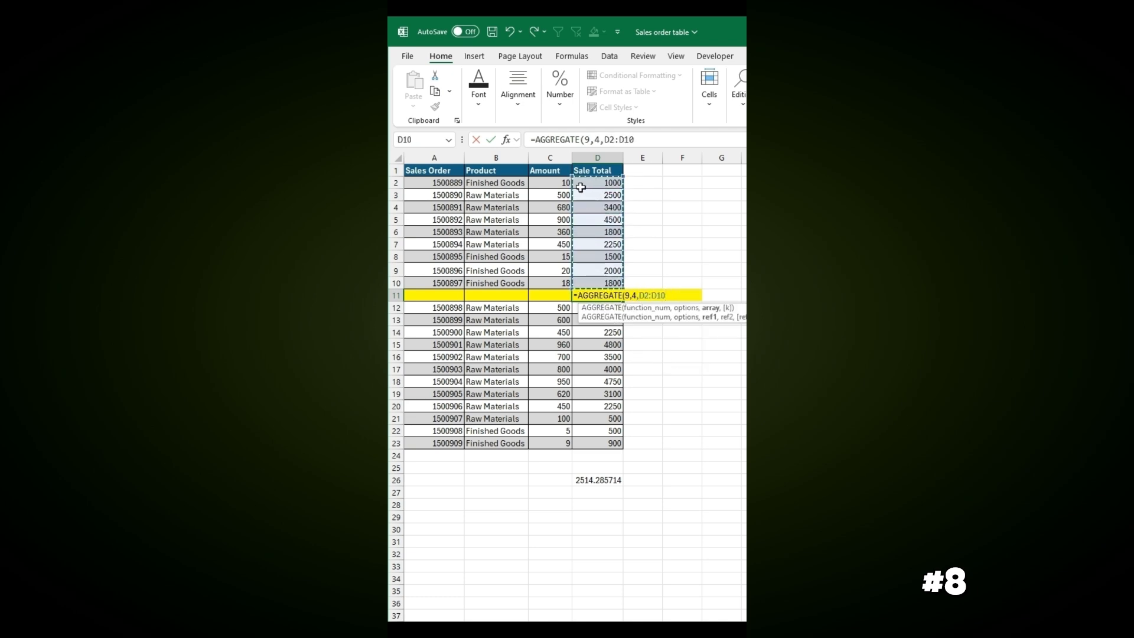
{"action": "key", "text": "Return"}
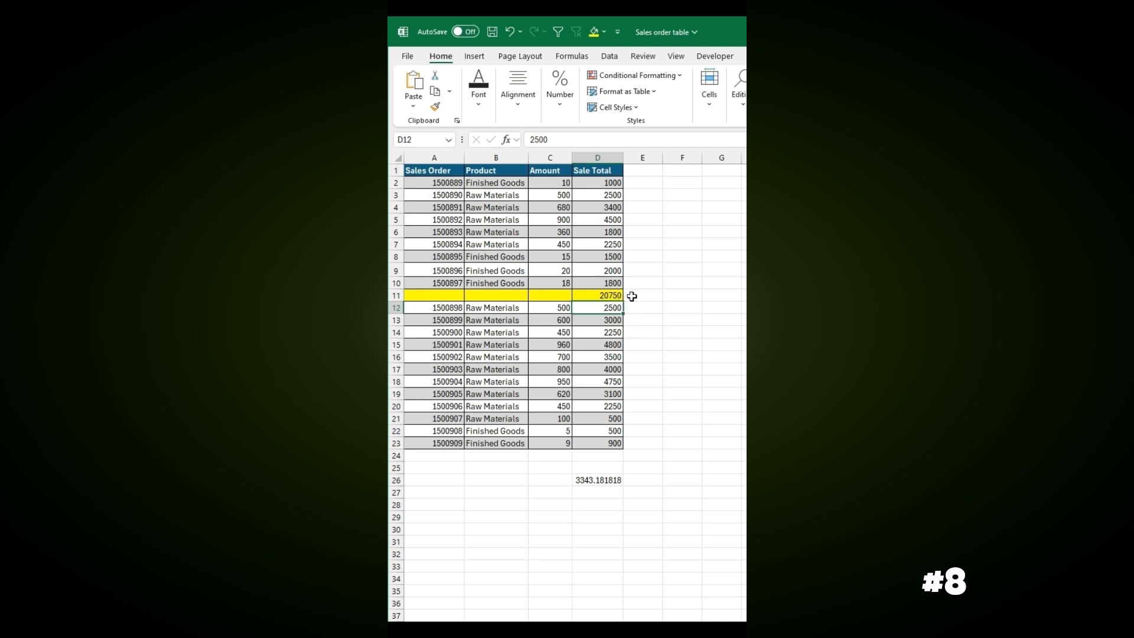
- Change the option in D26's AGGREGATE average formula to 0 (Ignore nested SUBTOTAL and AGGREGATE functions)
{"action": "left_click", "coordinate": [606, 485]}
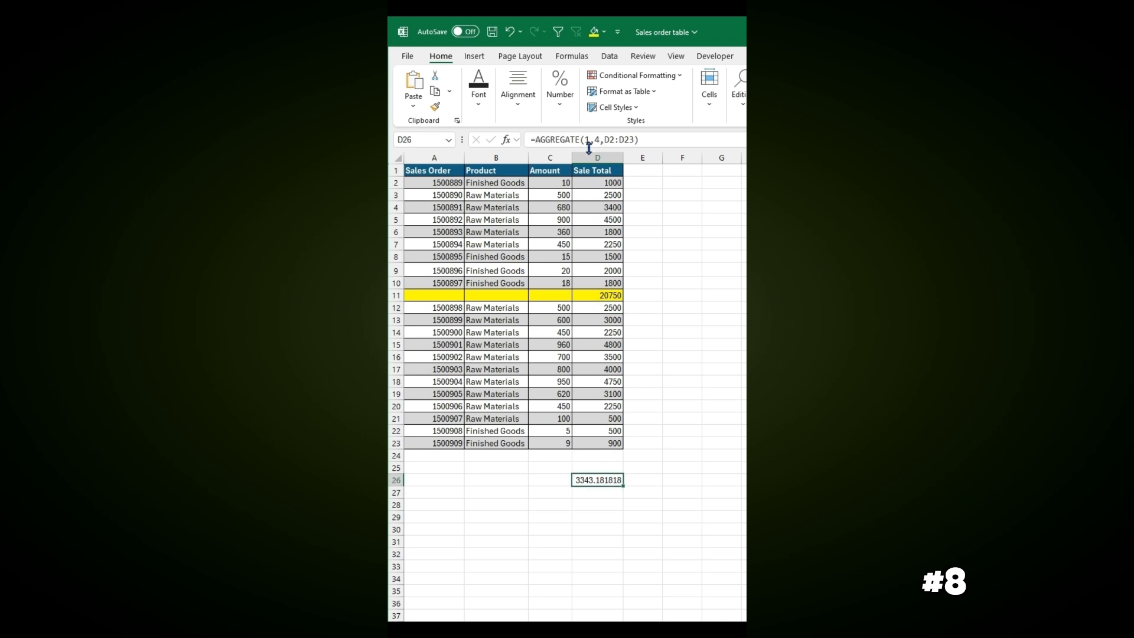
{"action": "left_click", "coordinate": [601, 140]}
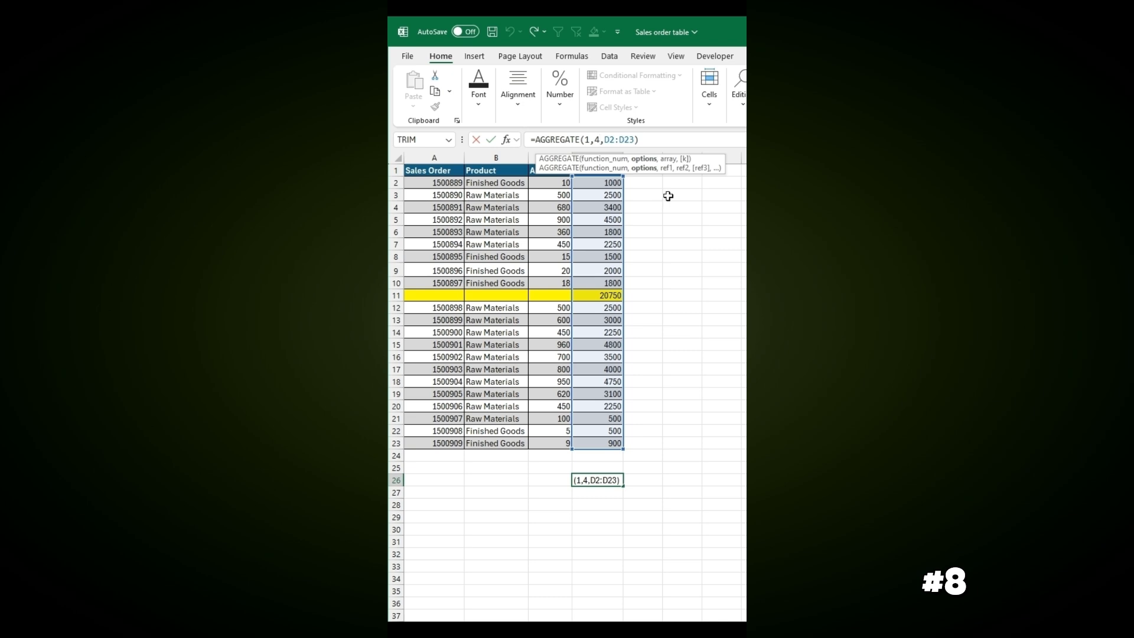
{"action": "key", "text": "BackSpace"}
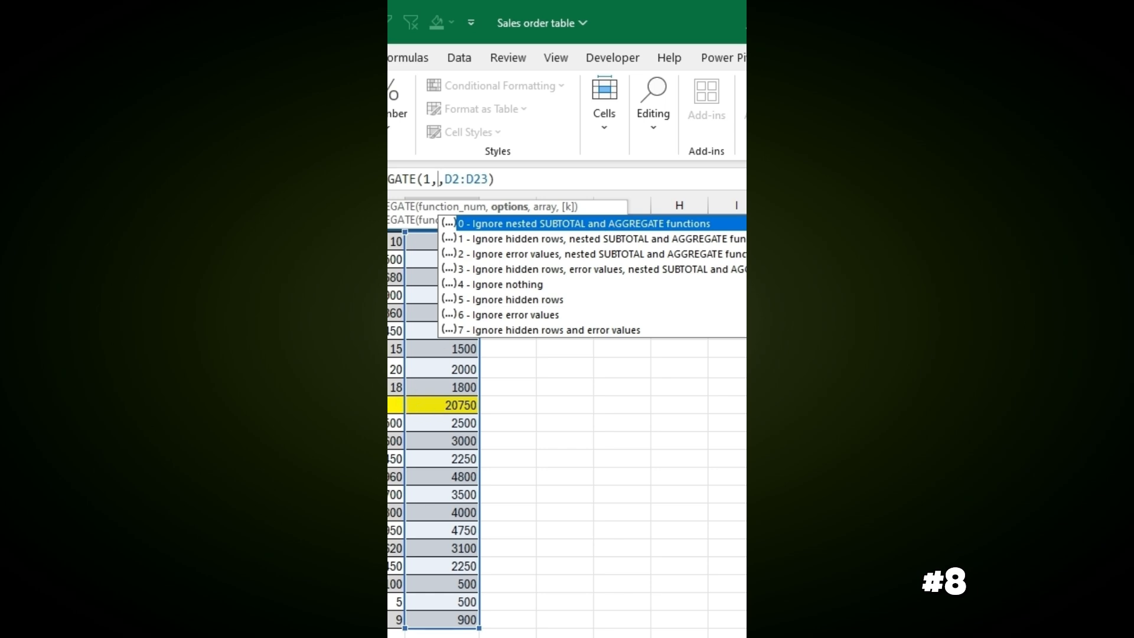
{"action": "double_click", "coordinate": [502, 234]}
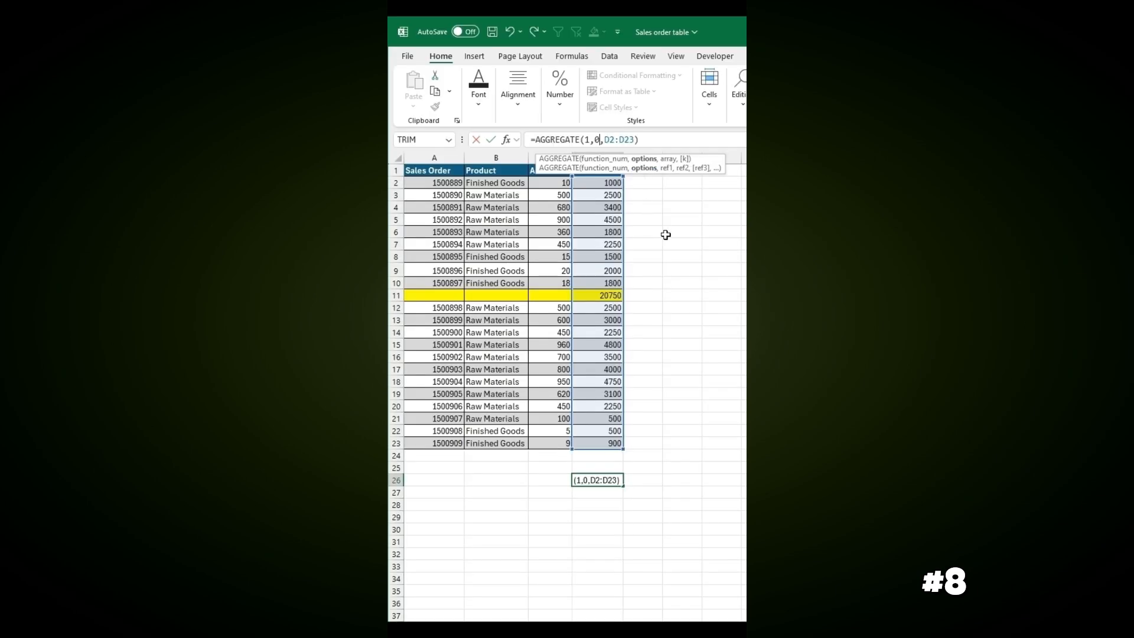
{"action": "key", "text": "Return"}
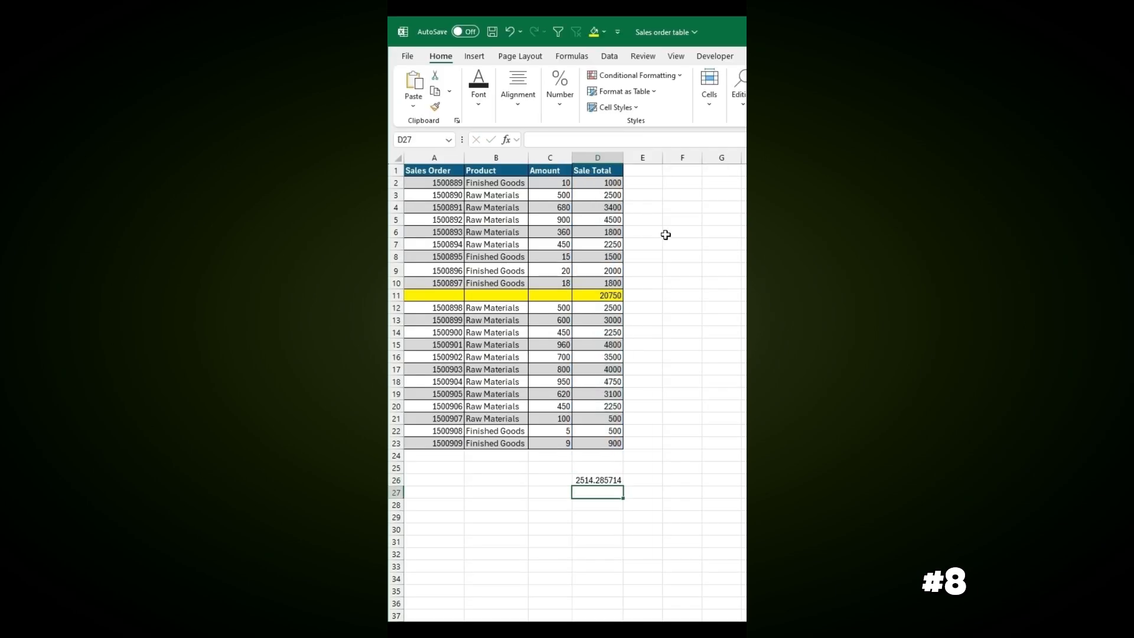
- Insert a blank row 11 directly above the yellow subtotal row
{"action": "left_click_drag", "start_coordinate": [591, 295], "coordinate": [446, 294]}
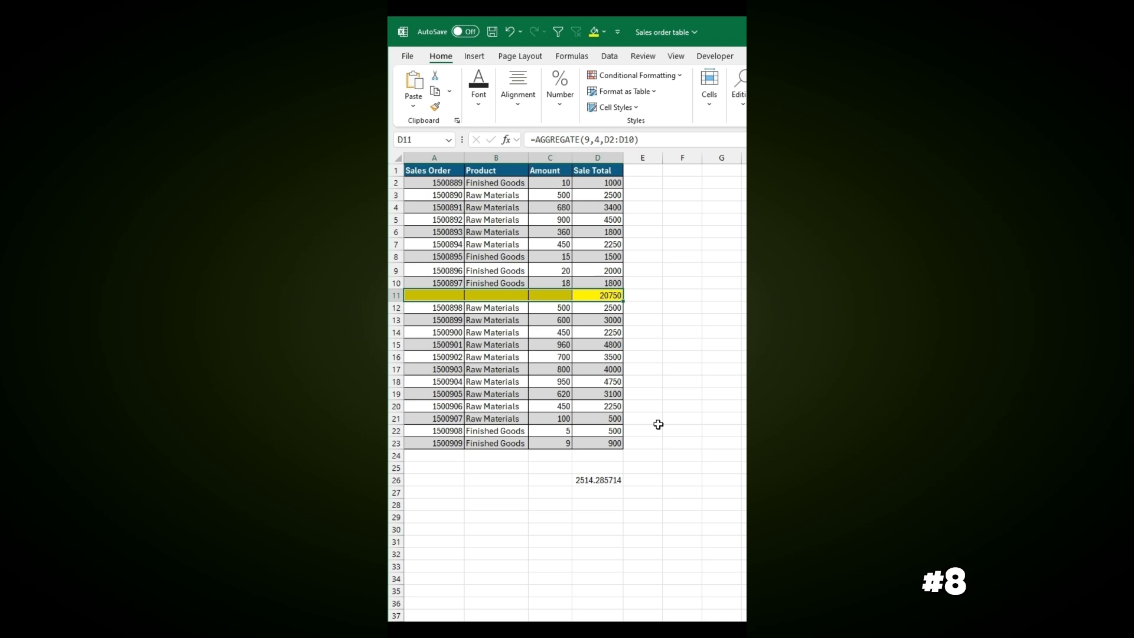
{"action": "key", "text": "ctrl+shift+Right"}
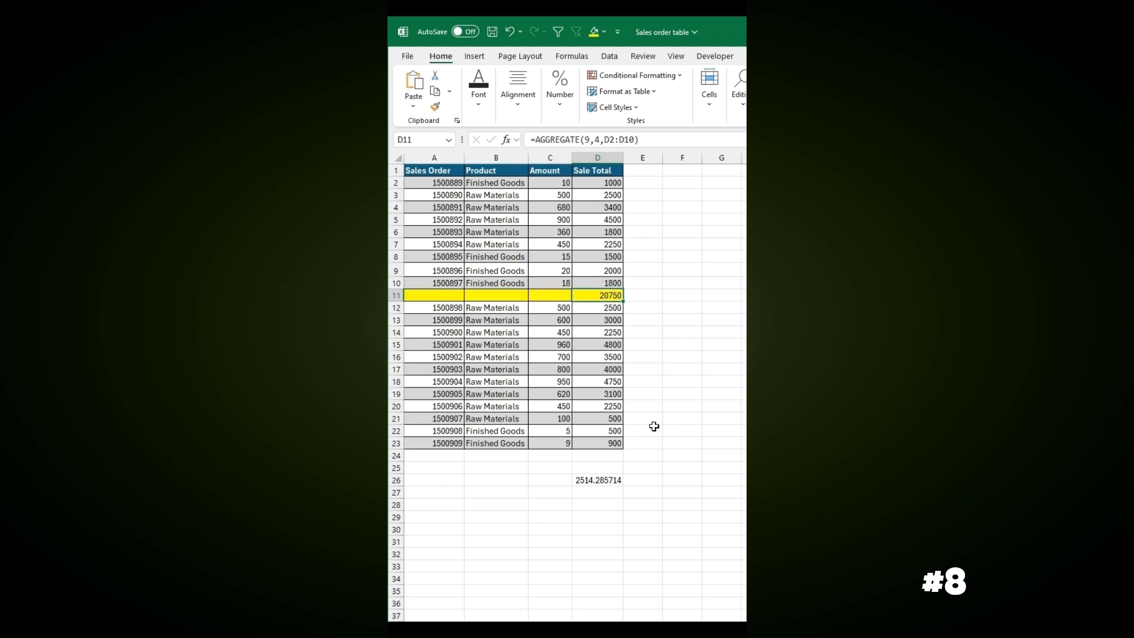
{"action": "key", "text": "shift+space"}
{"action": "key", "text": "ctrl+shift+plus"}
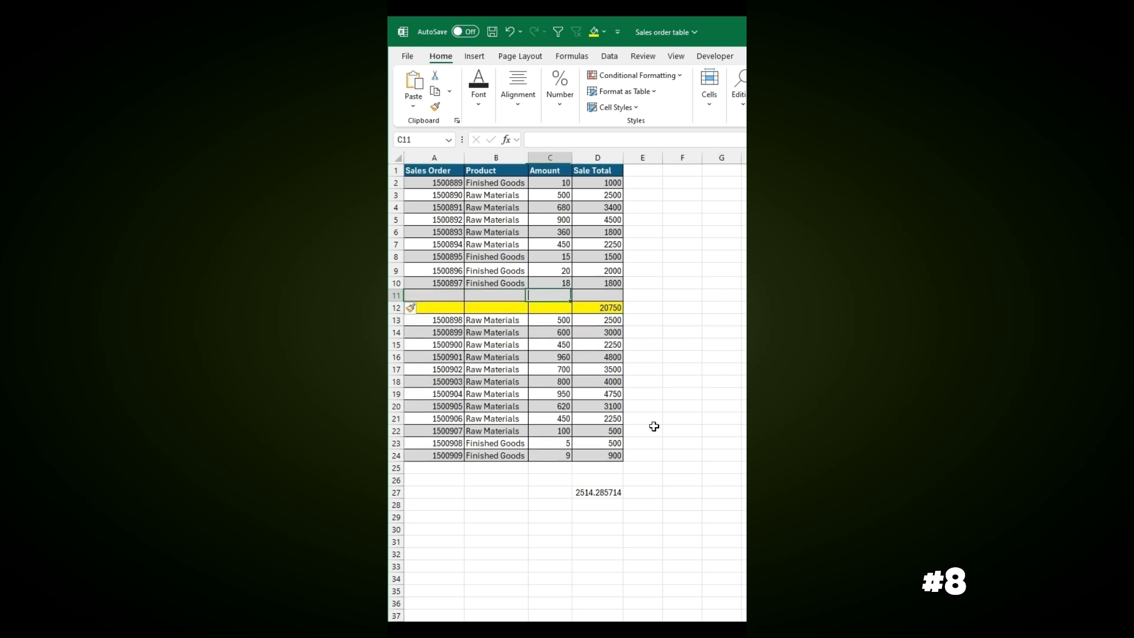
- Enter the formula =D10/0 in D11 of the new blank row
{"action": "type", "text": "="}
{"action": "key", "text": "Up"}
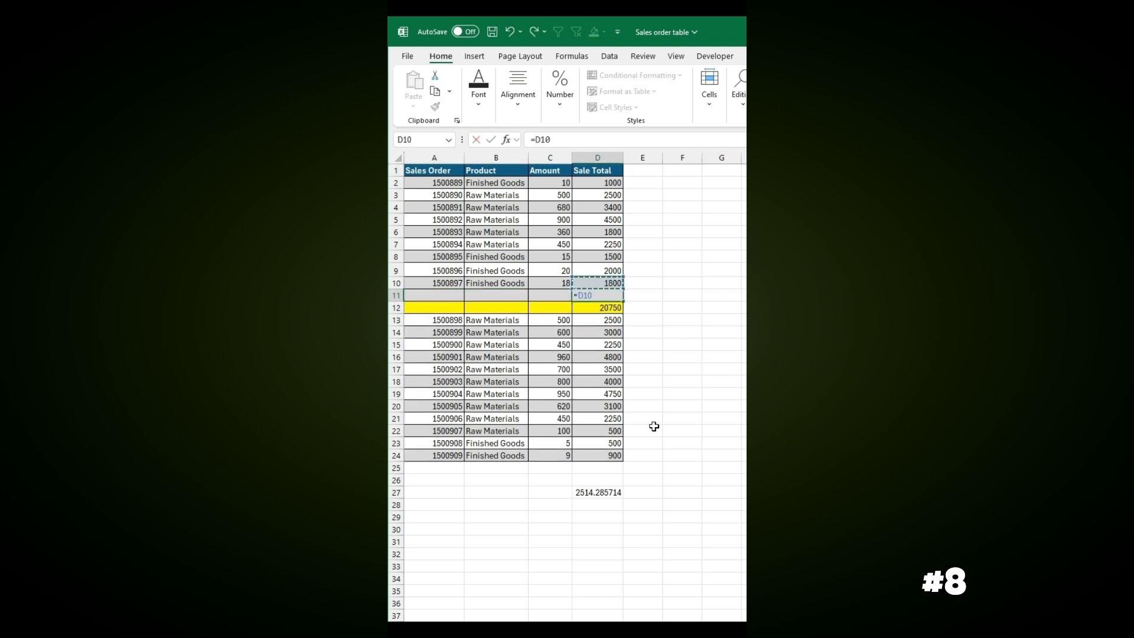
{"action": "type", "text": "/0"}
{"action": "key", "text": "Return"}
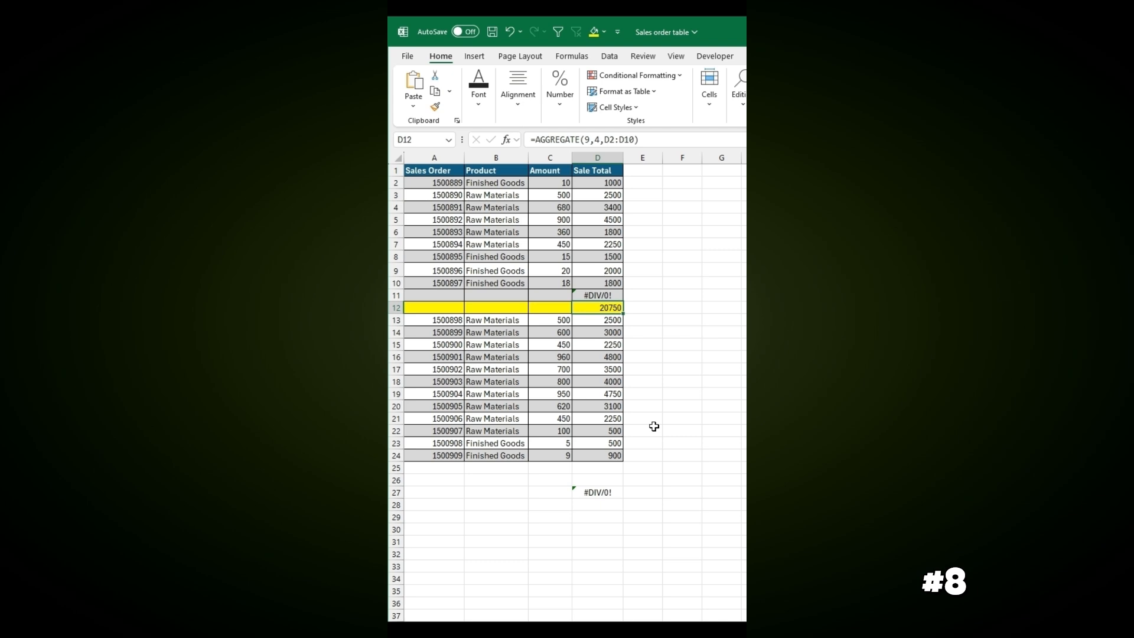
- Change the option in D27's AGGREGATE average formula to 2 (Ignore error values, nested SUBTOTAL and AGGREGATE functions)
{"action": "left_click", "coordinate": [605, 492]}
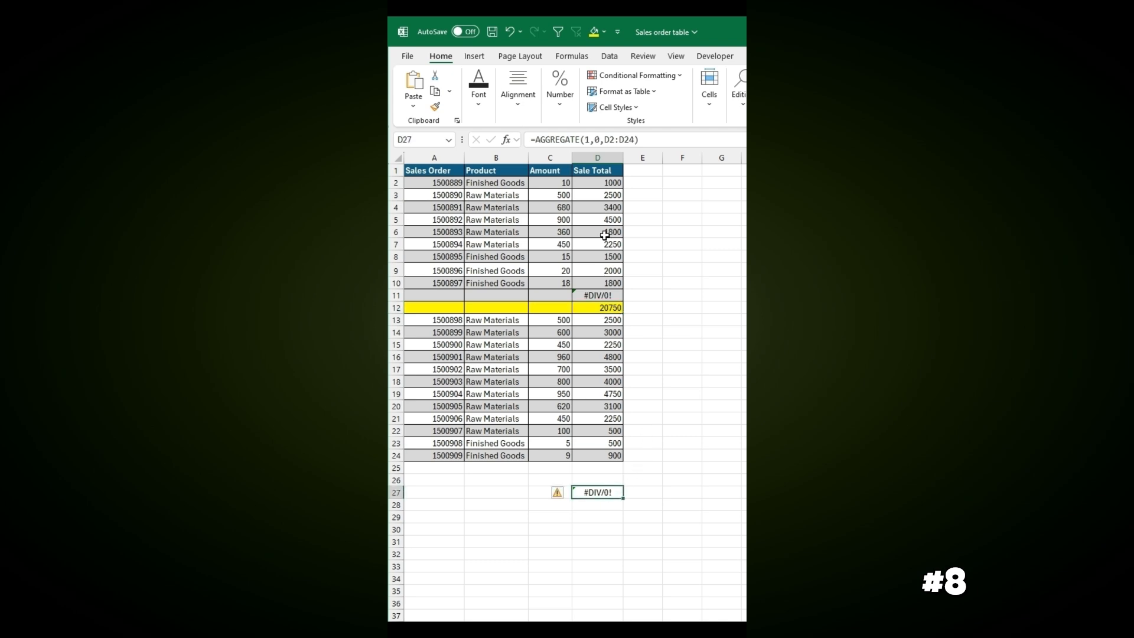
{"action": "left_click", "coordinate": [601, 140]}
{"action": "key", "text": "BackSpace"}
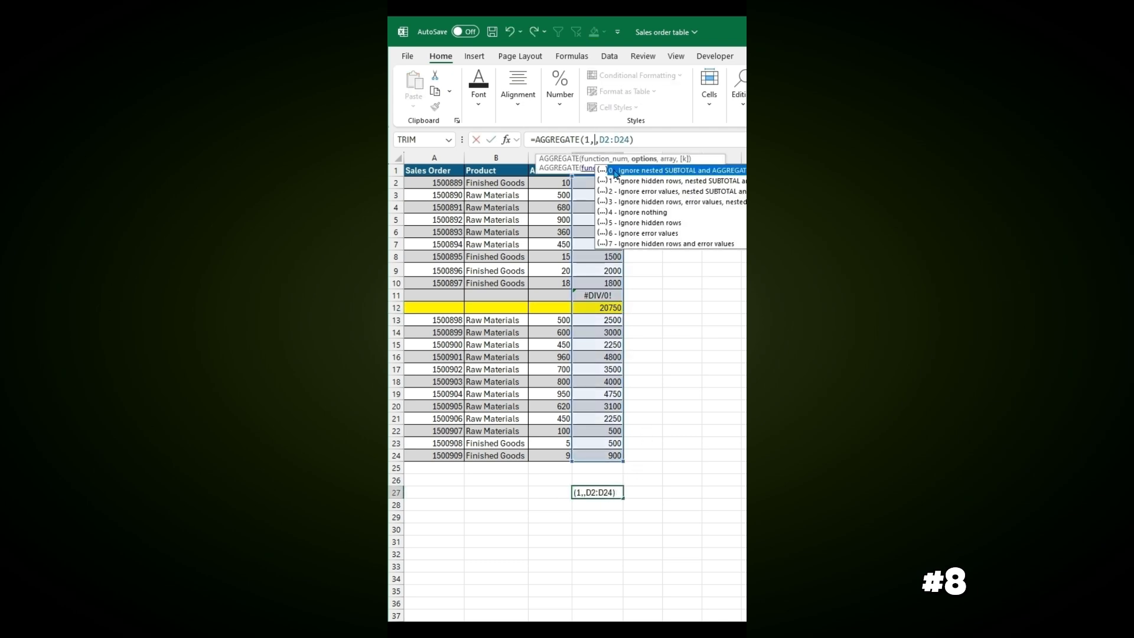
{"action": "double_click", "coordinate": [705, 192]}
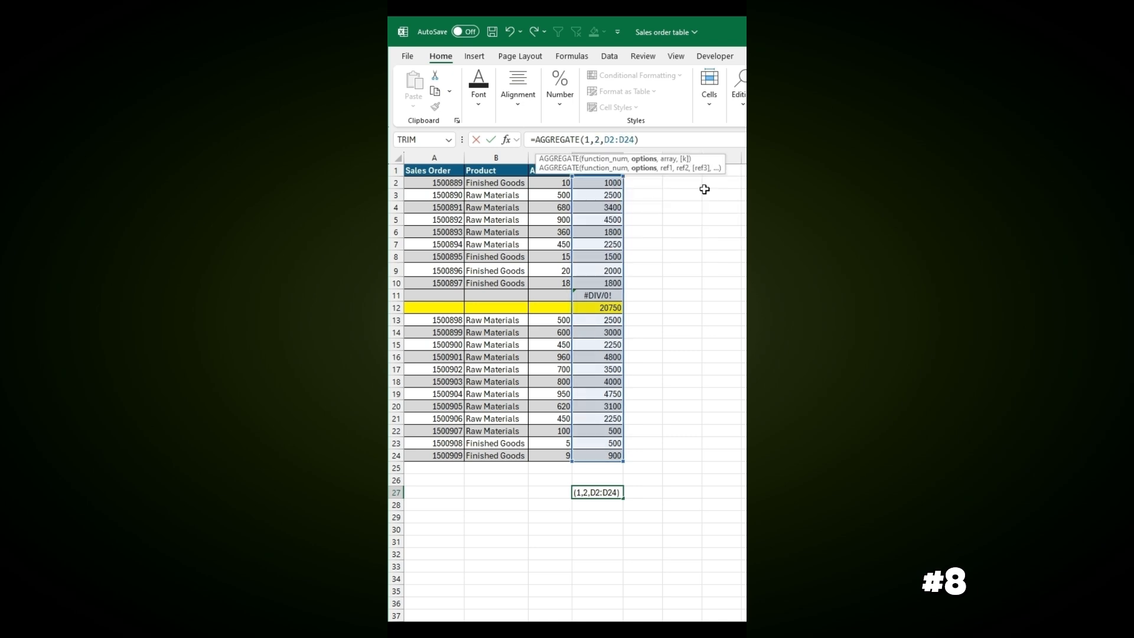
{"action": "key", "text": "Return"}
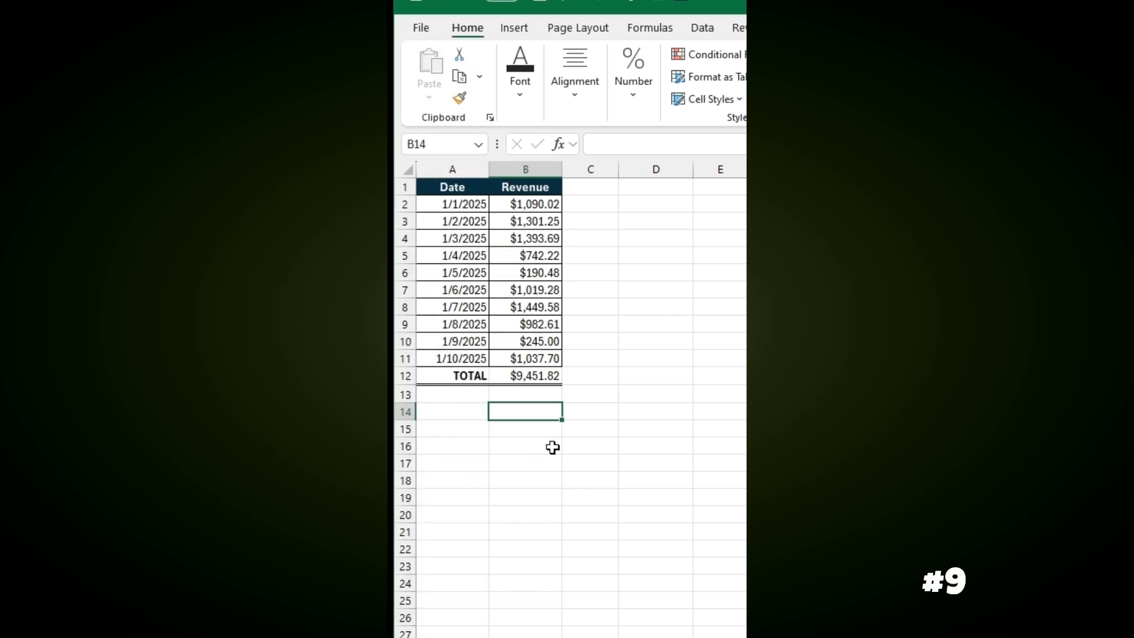
- Enter an ADDRESS formula in B14 with row 12, column 2, reference type 1 (Absolute), 1 (A1 style) and sheet text "Jan"
{"action": "type", "text": "="}
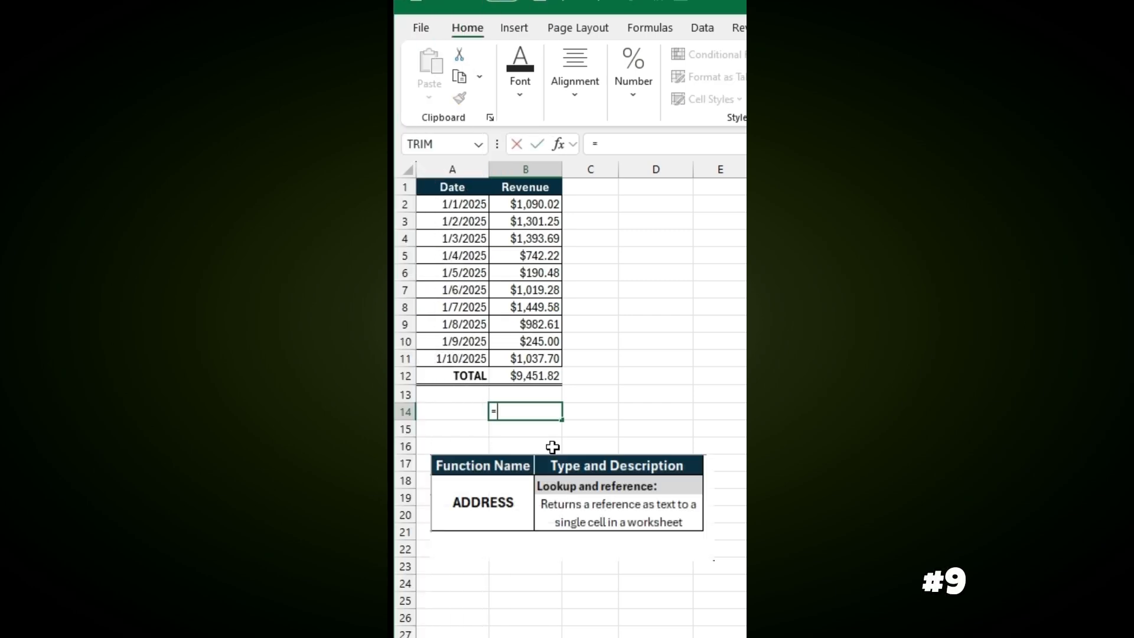
{"action": "type", "text": "address"}
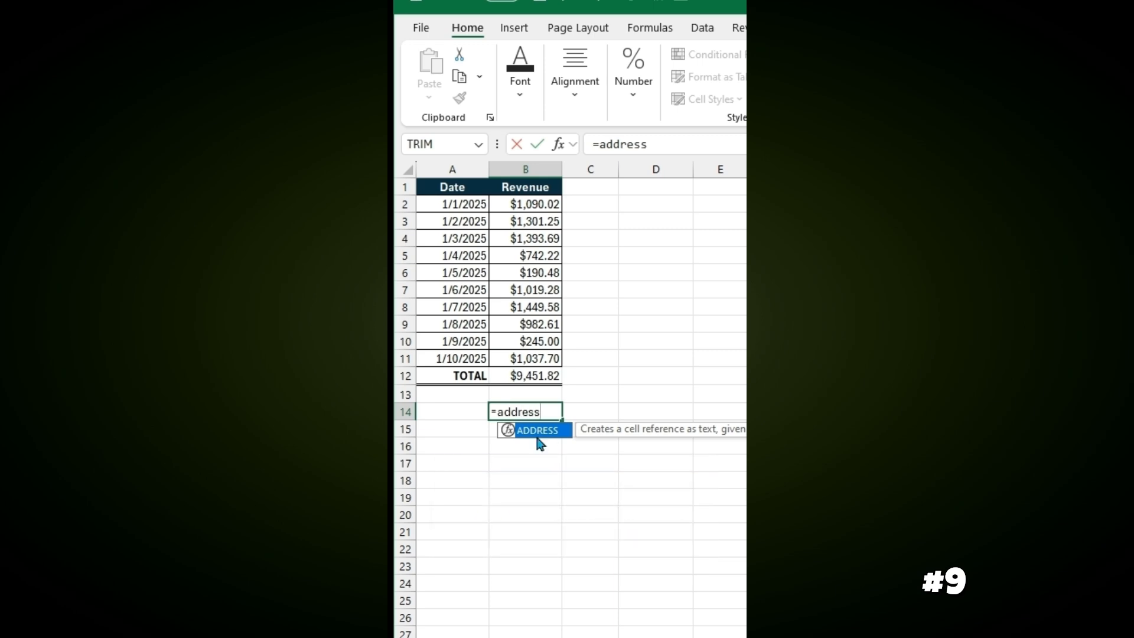
{"action": "double_click", "coordinate": [538, 431]}
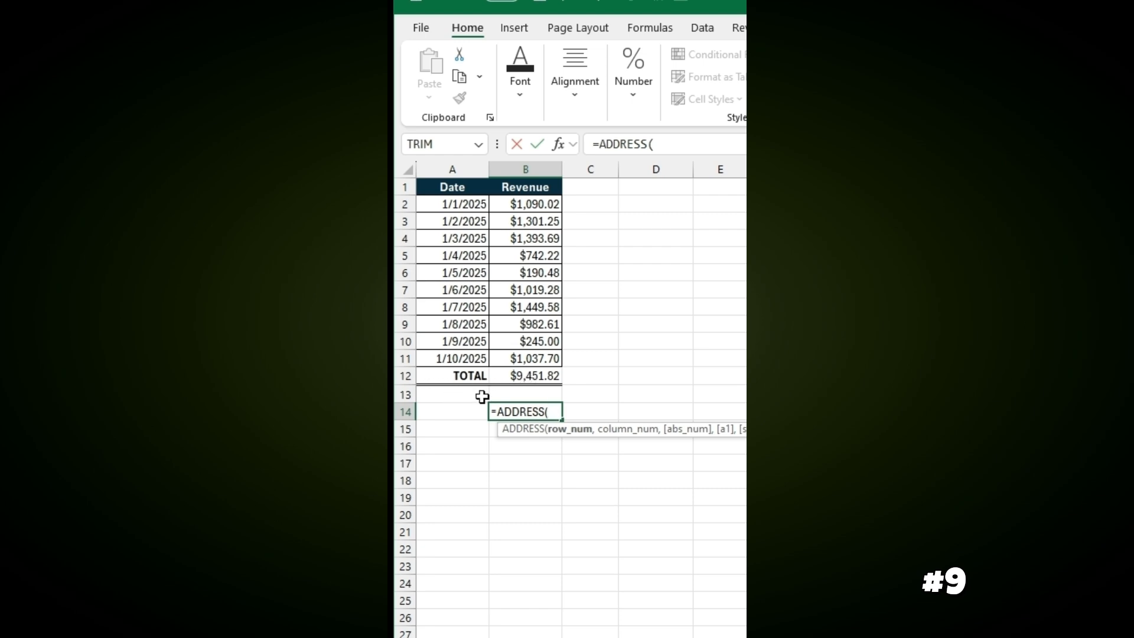
{"action": "type", "text": "12,"}
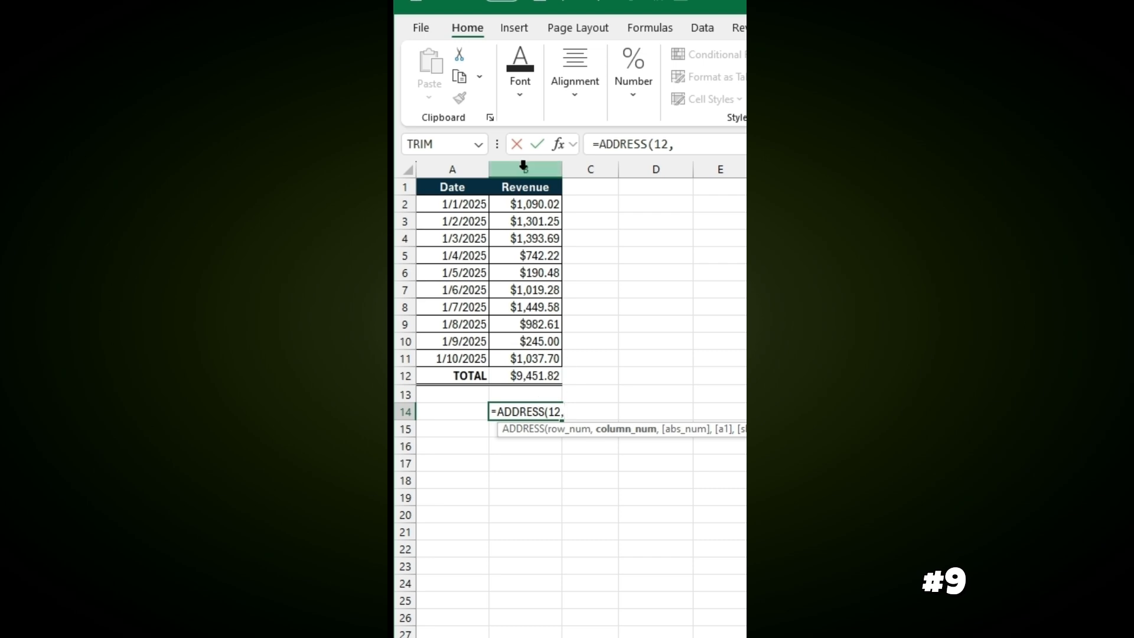
{"action": "type", "text": "2"}
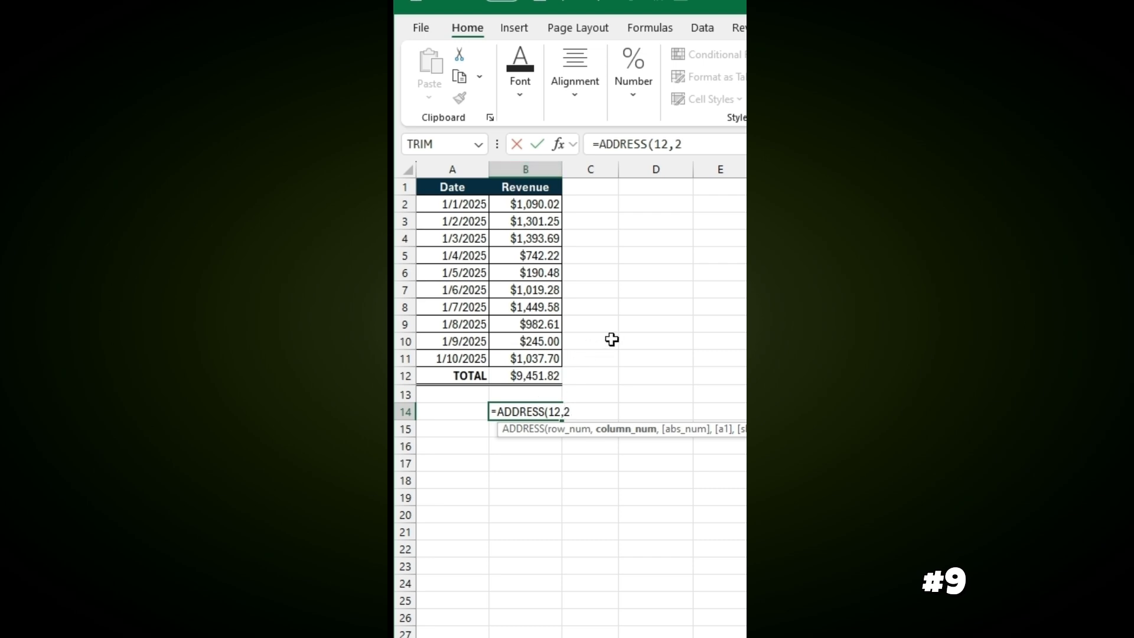
{"action": "type", "text": ","}
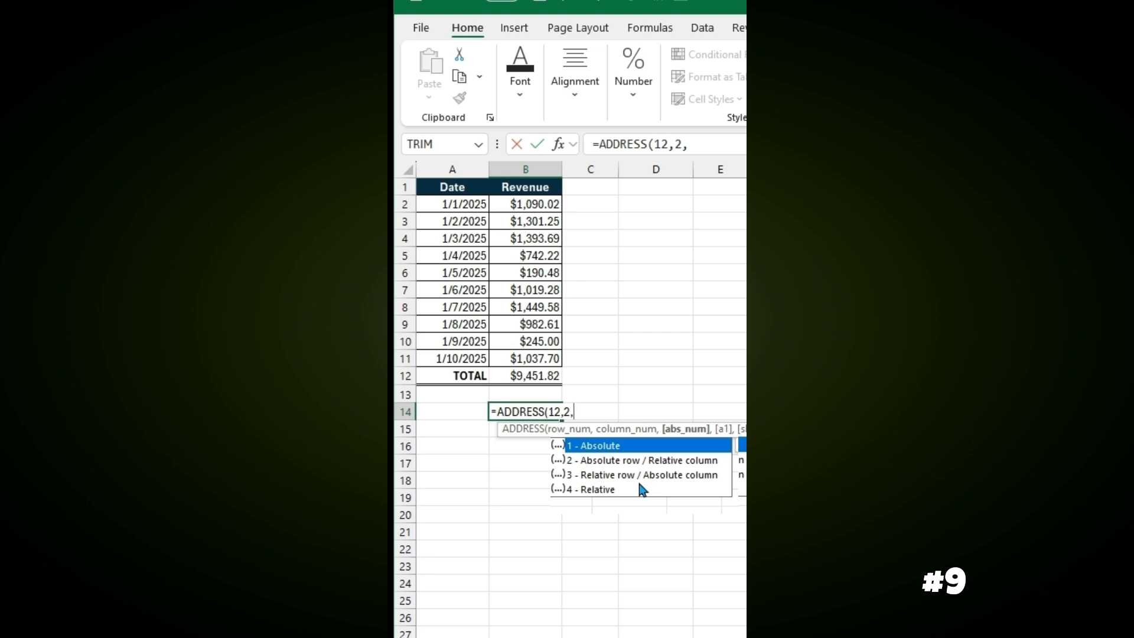
{"action": "double_click", "coordinate": [614, 447]}
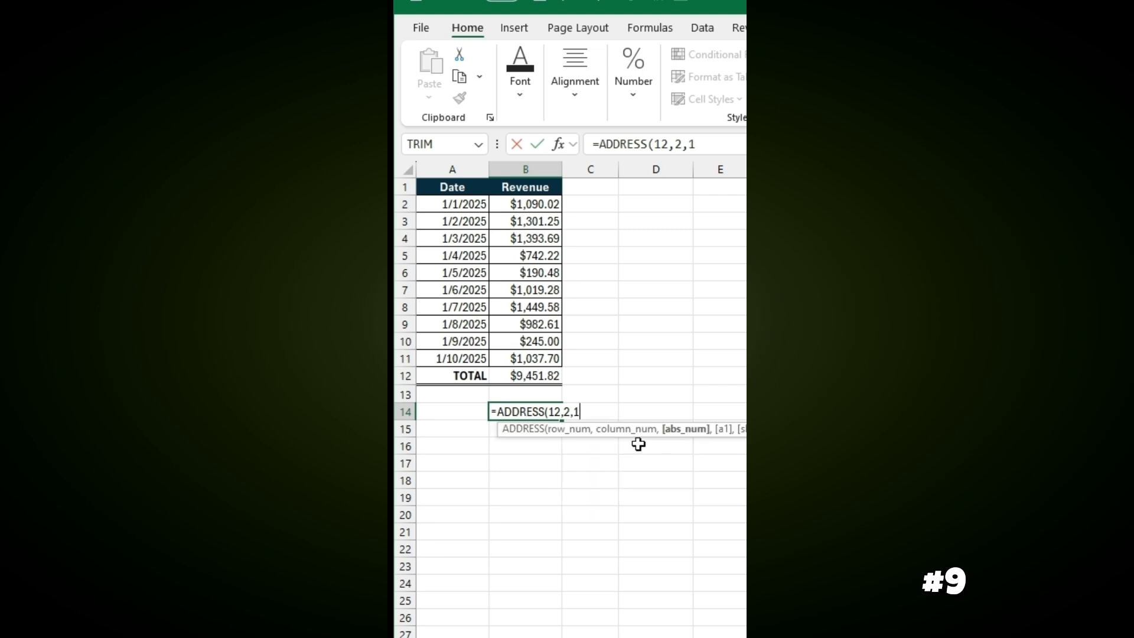
{"action": "type", "text": ","}
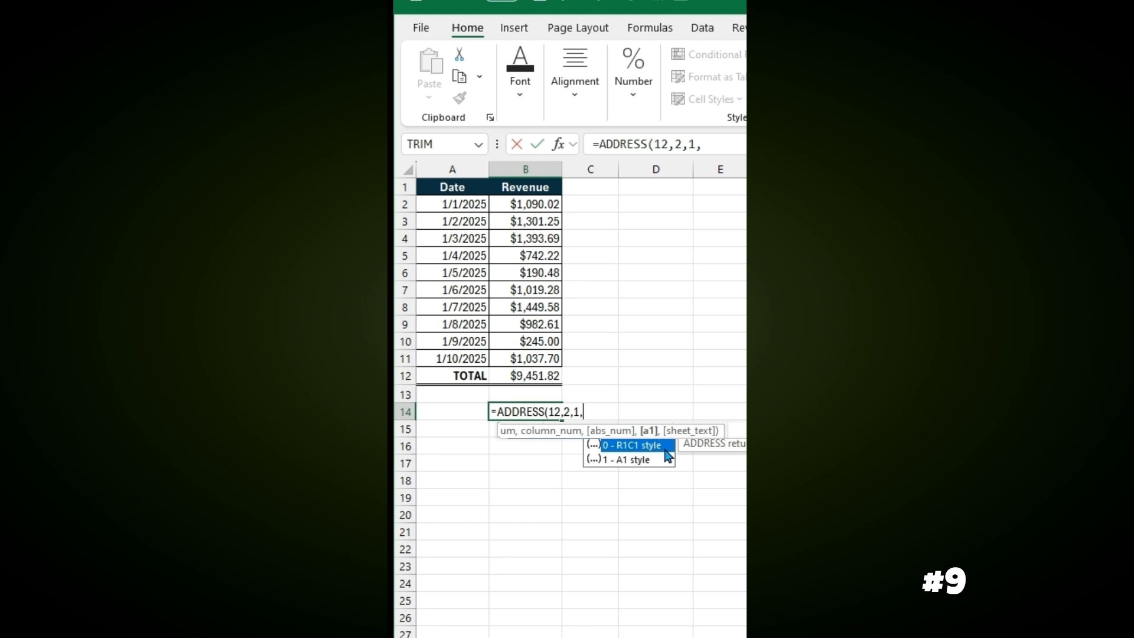
{"action": "double_click", "coordinate": [615, 461]}
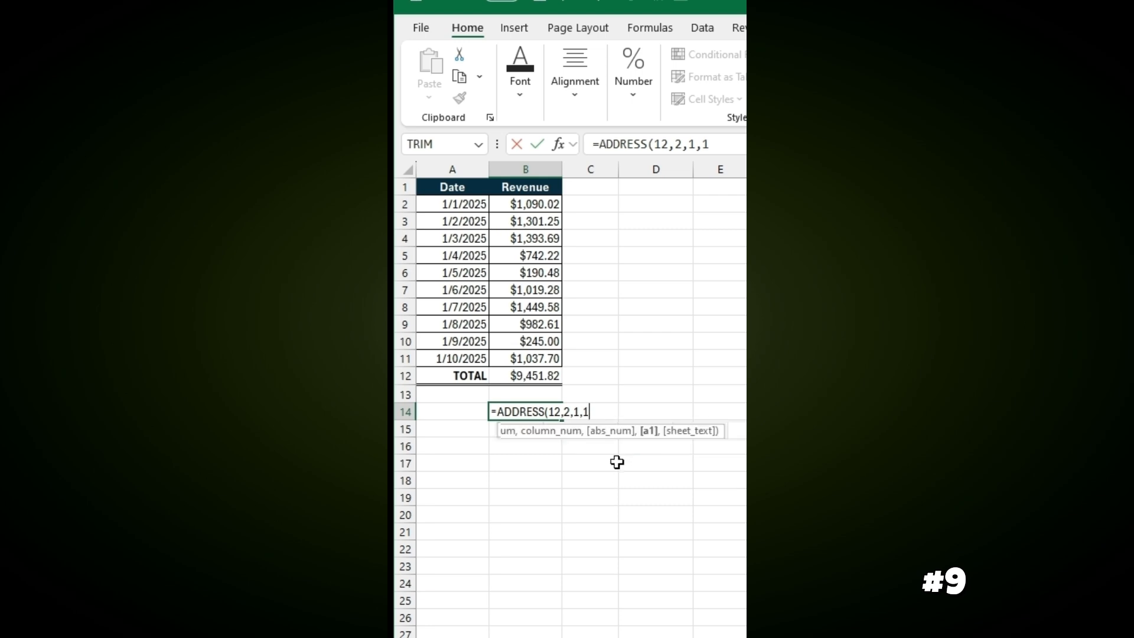
{"action": "type", "text": ","}
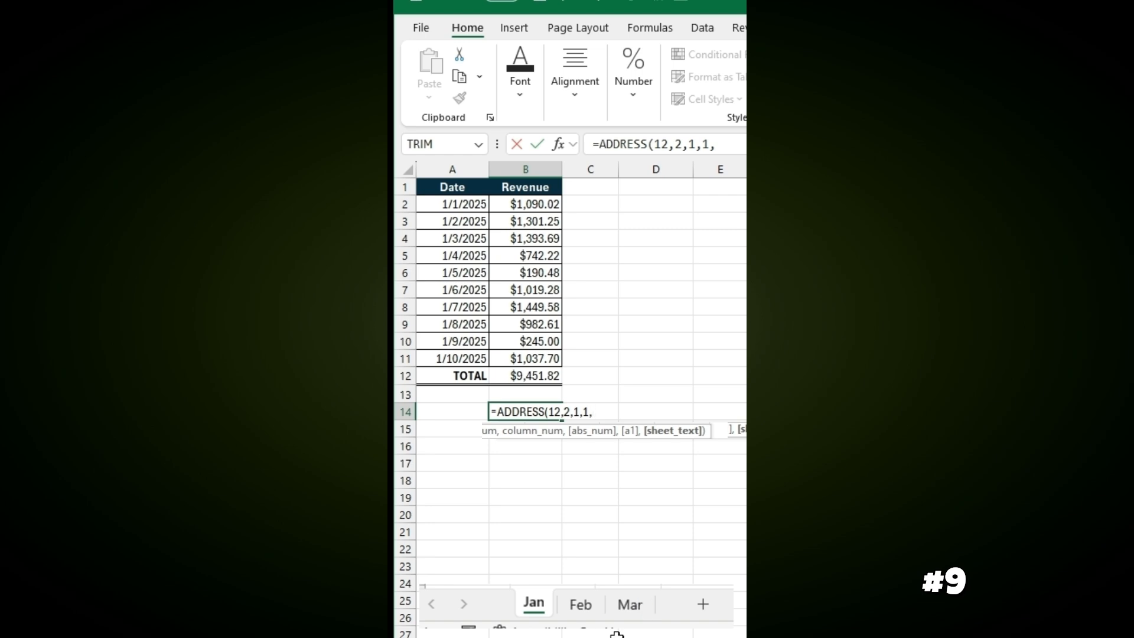
{"action": "type", "text": "\"Jan\""}
{"action": "key", "text": "Return"}
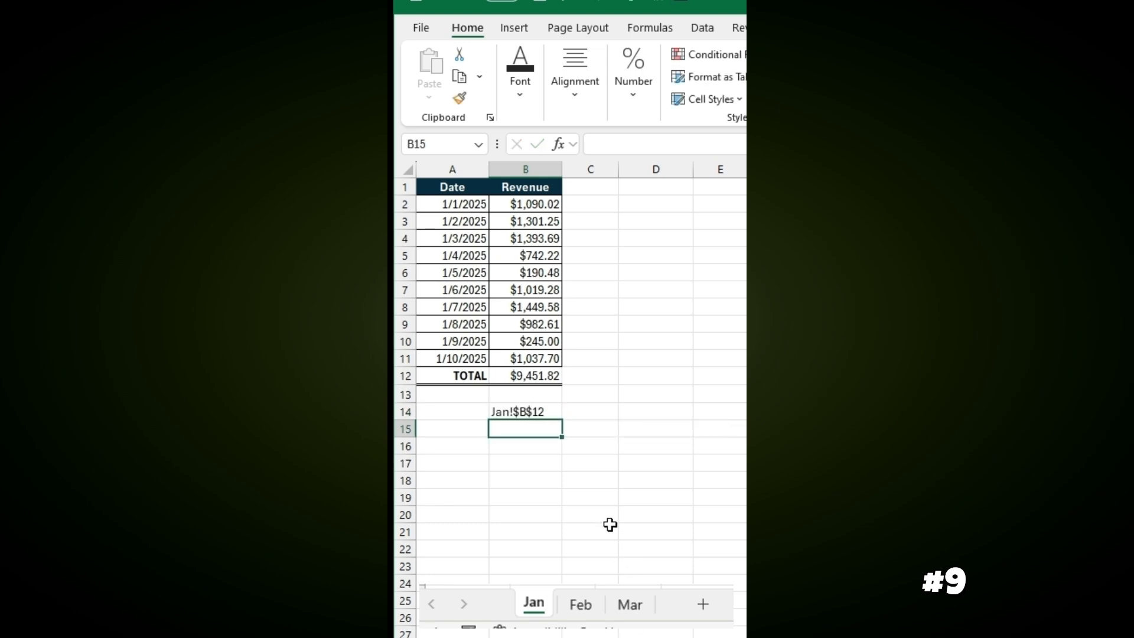
- Copy the ADDRESS formula from B14 down to B15
{"action": "left_click", "coordinate": [540, 378]}
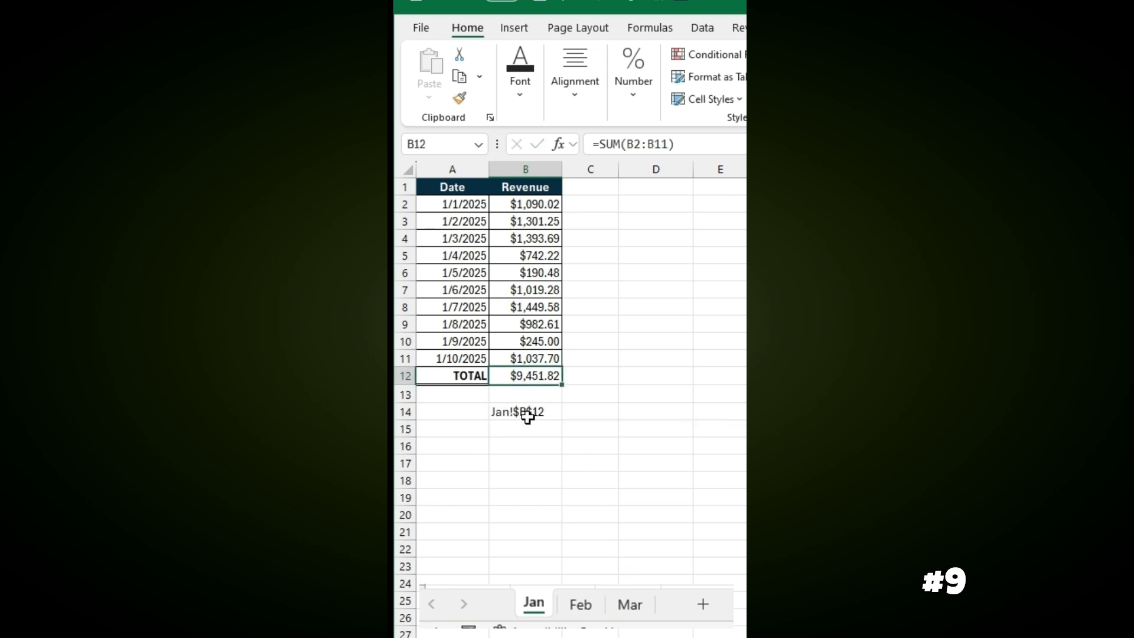
{"action": "left_click", "coordinate": [526, 417]}
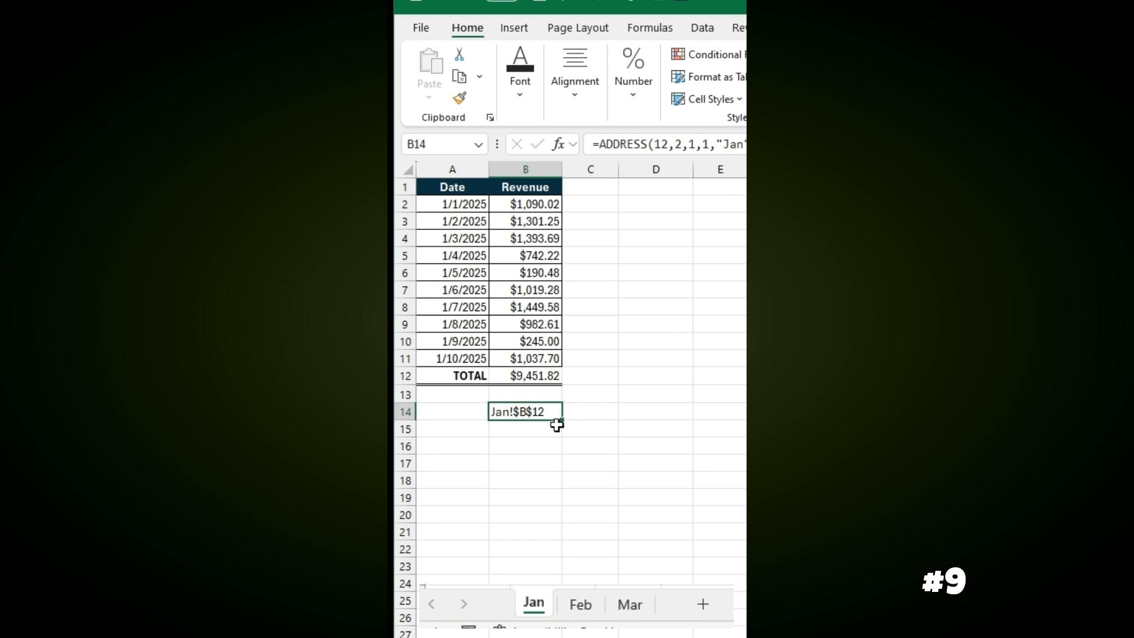
{"action": "left_click_drag", "start_coordinate": [557, 425], "coordinate": [553, 438]}
{"action": "left_click", "coordinate": [529, 429]}
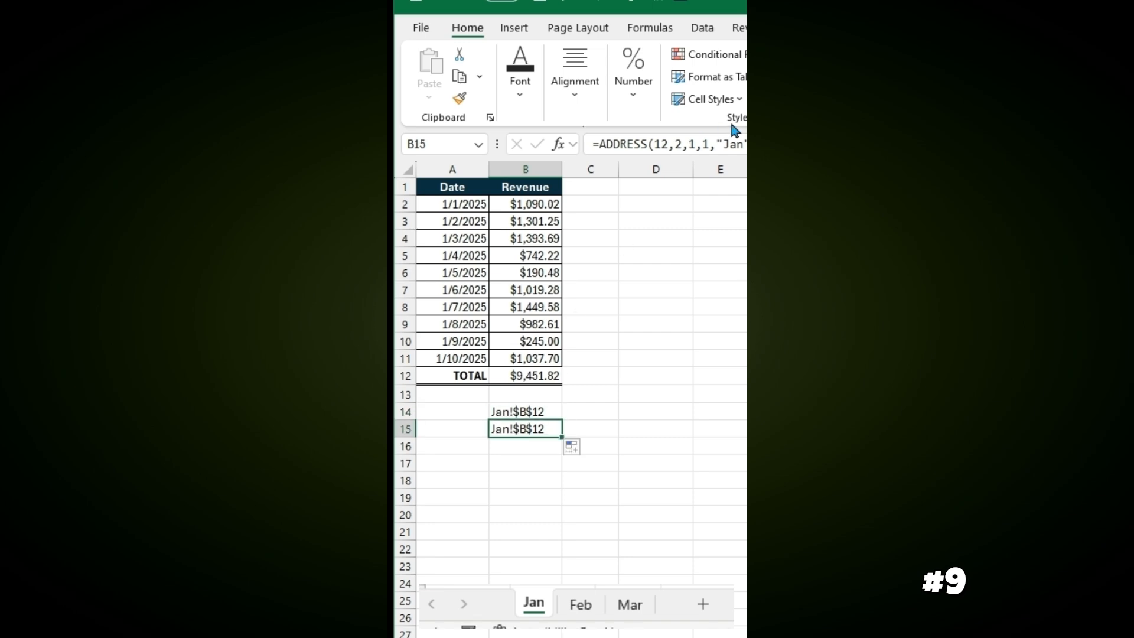
- Change the sheet text in B15's ADDRESS formula to "Feb"
{"action": "left_click", "coordinate": [743, 144]}
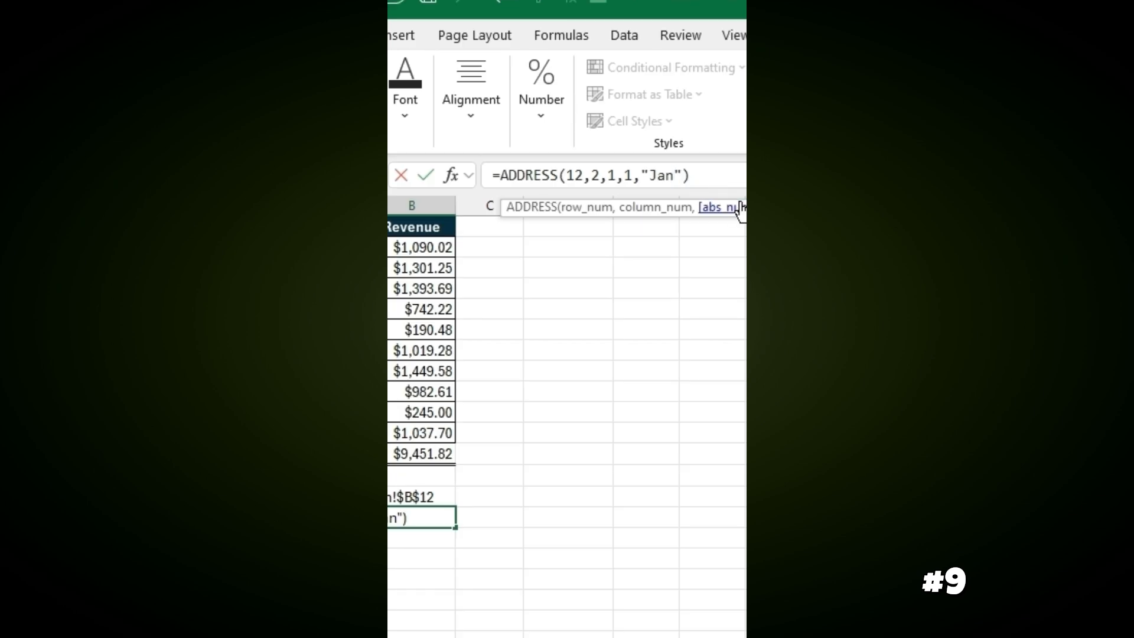
{"action": "key", "text": "BackSpace"}
{"action": "key", "text": "BackSpace"}
{"action": "key", "text": "BackSpace"}
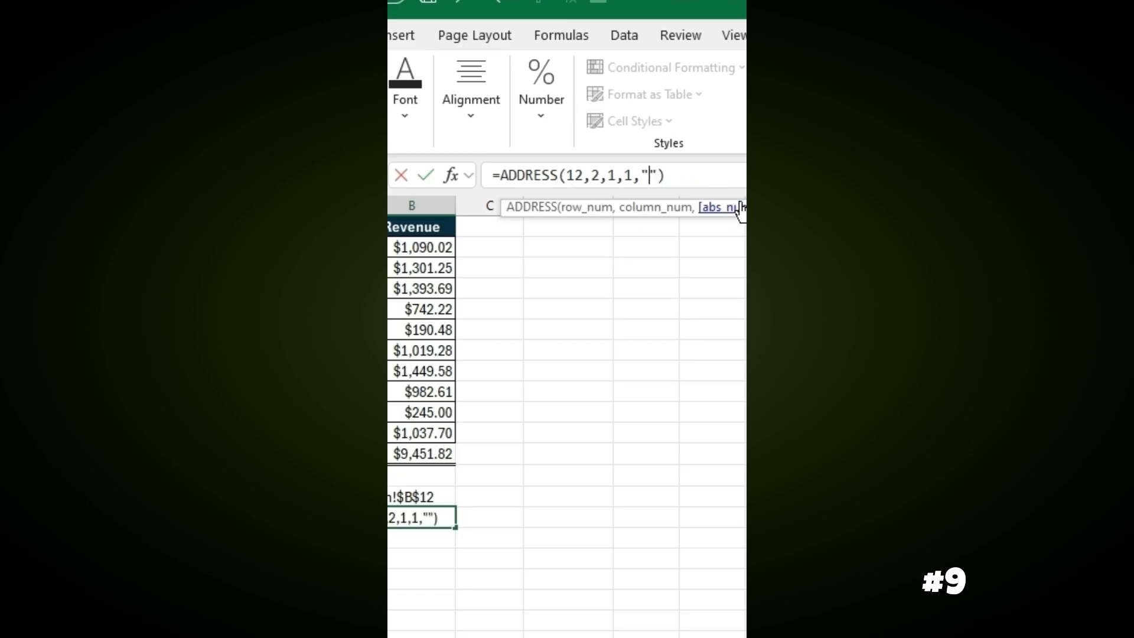
{"action": "type", "text": "Feb"}
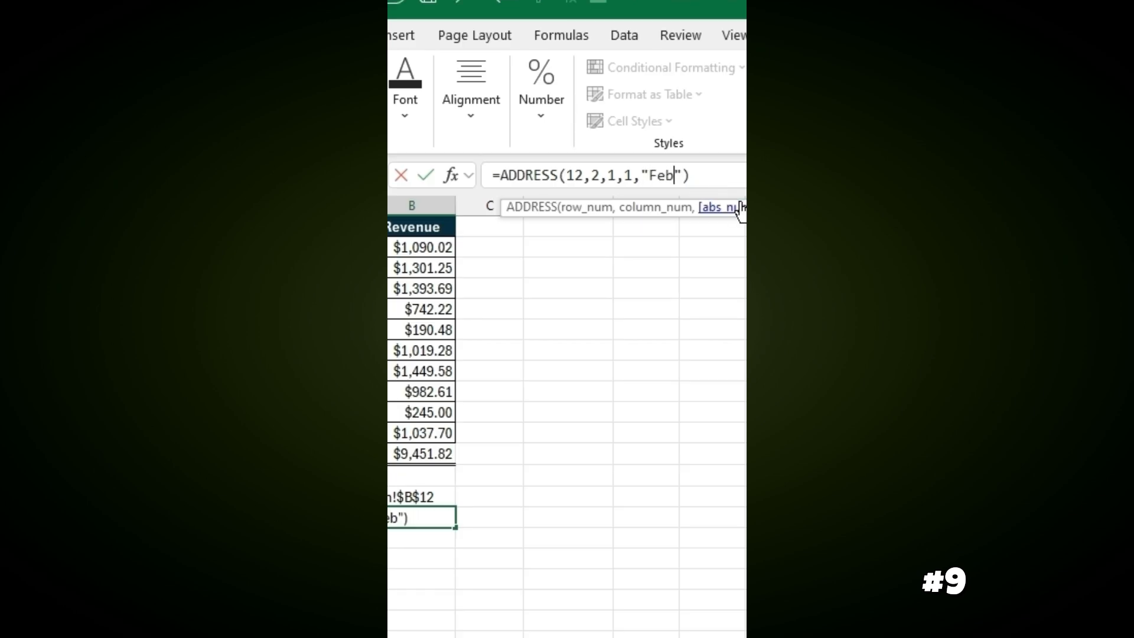
{"action": "key", "text": "Return"}
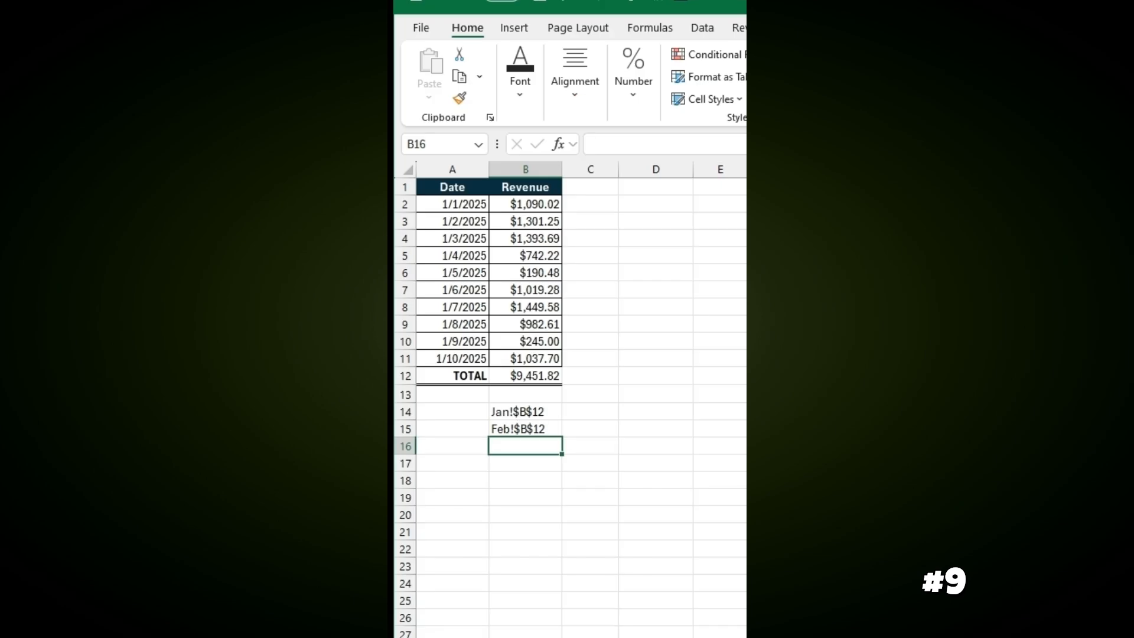
- Copy the ADDRESS formula from B15 down to B16
{"action": "left_click", "coordinate": [509, 426]}
{"action": "left_click_drag", "start_coordinate": [560, 438], "coordinate": [539, 455]}
{"action": "left_click", "coordinate": [535, 448]}
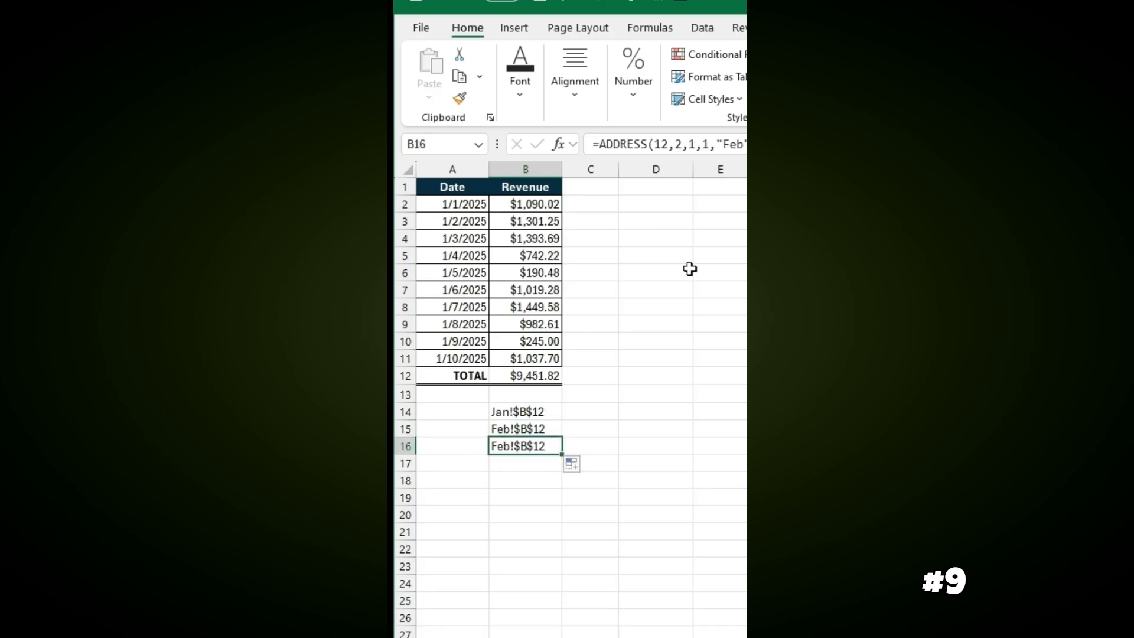
- Change the sheet text in B16's ADDRESS formula to "Mar"
{"action": "left_click", "coordinate": [743, 145]}
{"action": "key", "text": "BackSpace"}
{"action": "key", "text": "BackSpace"}
{"action": "key", "text": "BackSpace"}
{"action": "type", "text": "Mar"}
{"action": "key", "text": "Return"}
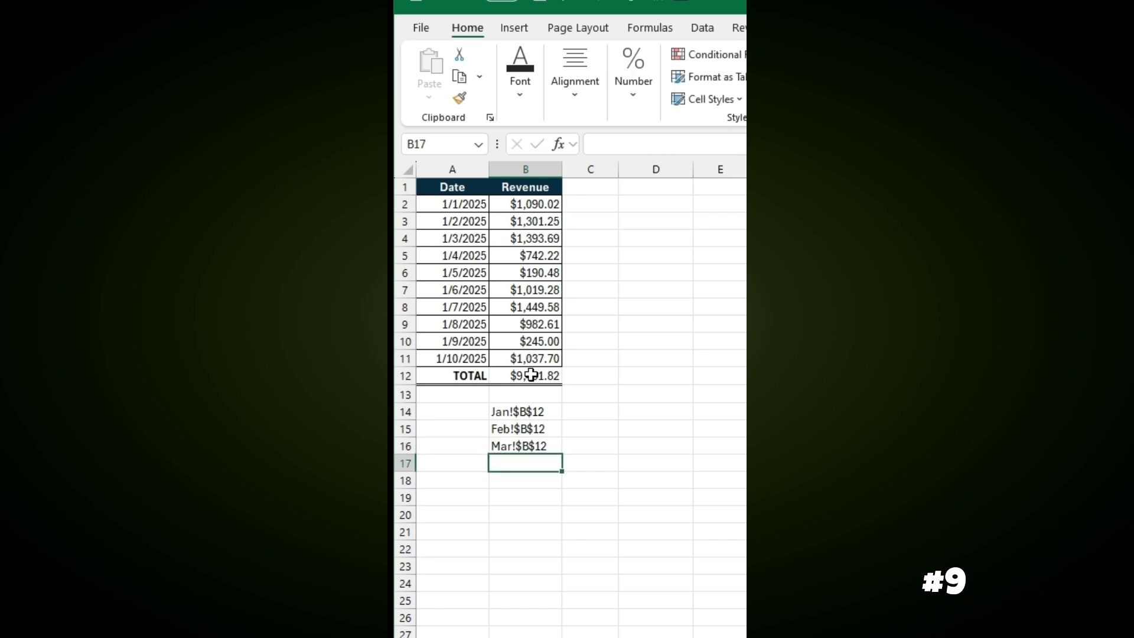
- Copy the February address in B15 and paste it as a value into C15
{"action": "left_click", "coordinate": [536, 478]}
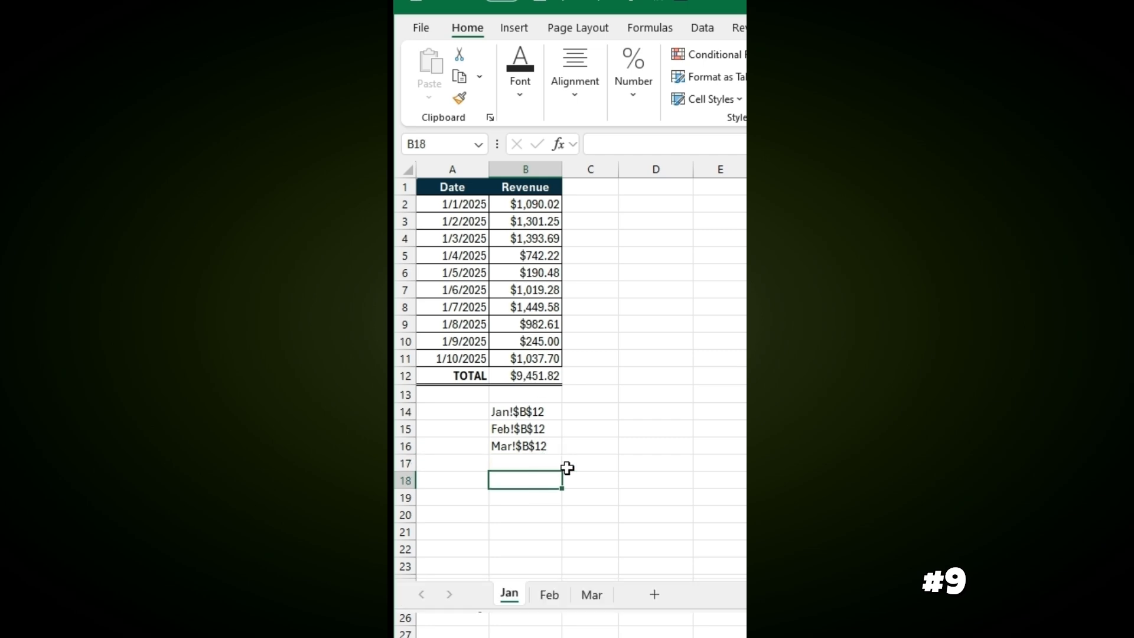
{"action": "left_click", "coordinate": [520, 429]}
{"action": "right_click", "coordinate": [520, 429]}
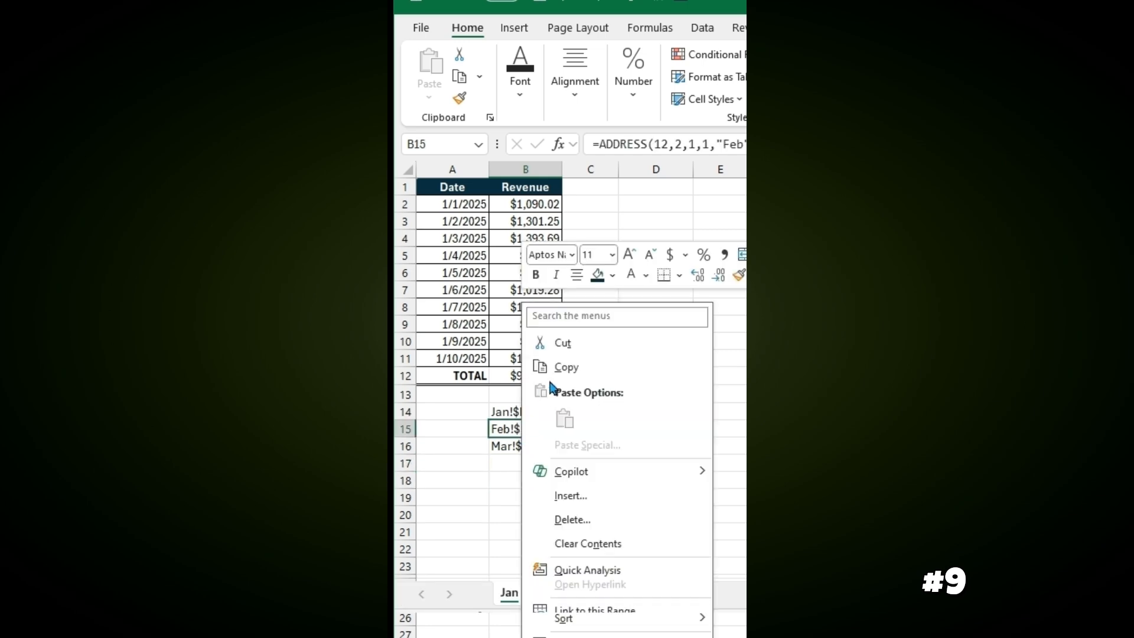
{"action": "left_click", "coordinate": [567, 369]}
{"action": "right_click", "coordinate": [587, 431]}
{"action": "left_click", "coordinate": [648, 420]}
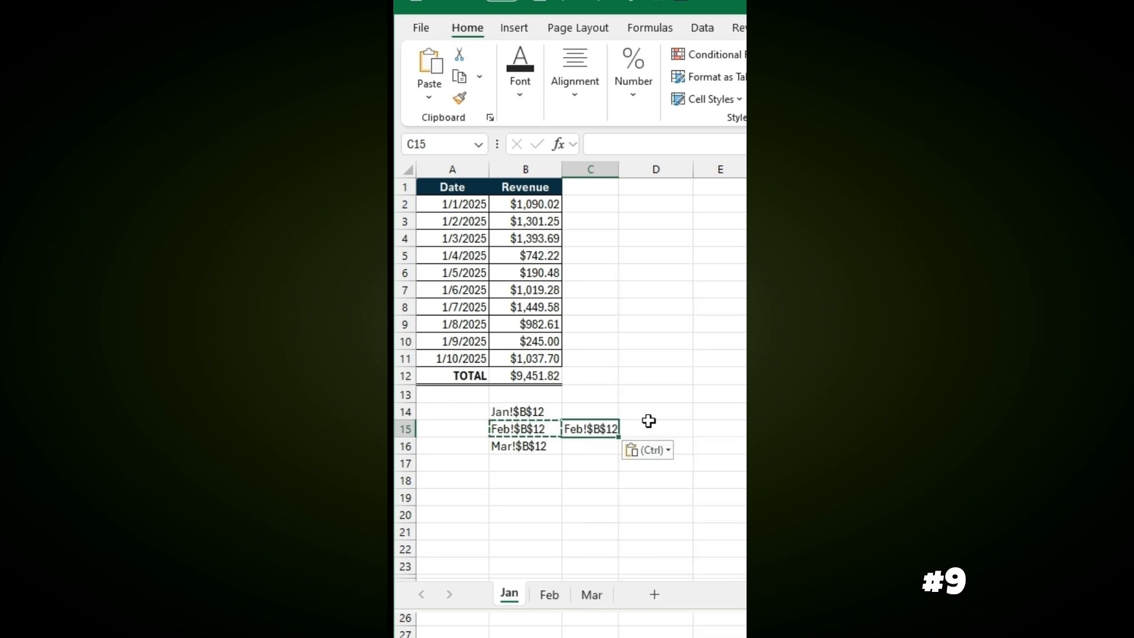
- Copy the reference text from C15 and use it in B18 to enter the formula =SUM(B12+Feb!$B$12)
{"action": "left_click_drag", "start_coordinate": [650, 144], "coordinate": [588, 144]}
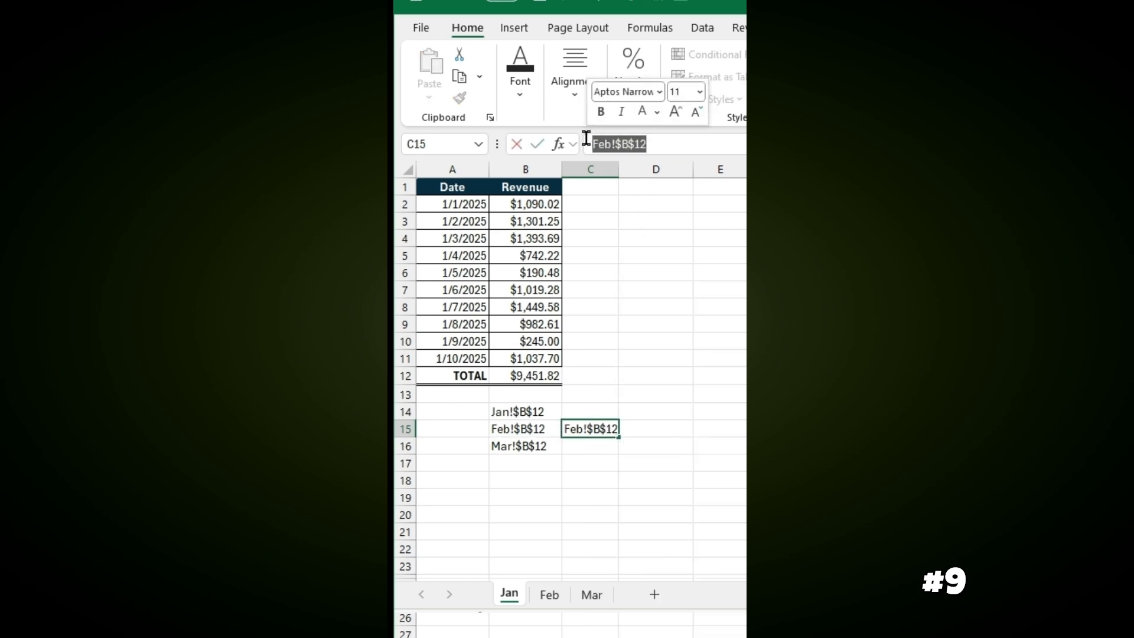
{"action": "key", "text": "ctrl+c"}
{"action": "left_click", "coordinate": [523, 480]}
{"action": "type", "text": "=sum"}
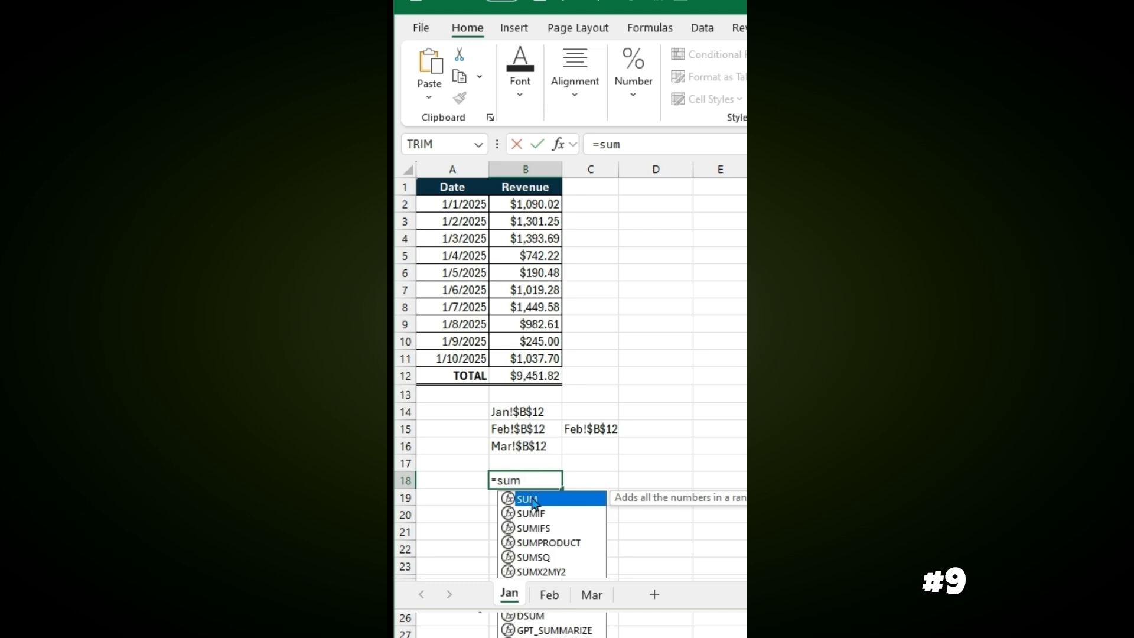
{"action": "key", "text": "Tab"}
{"action": "left_click", "coordinate": [523, 374]}
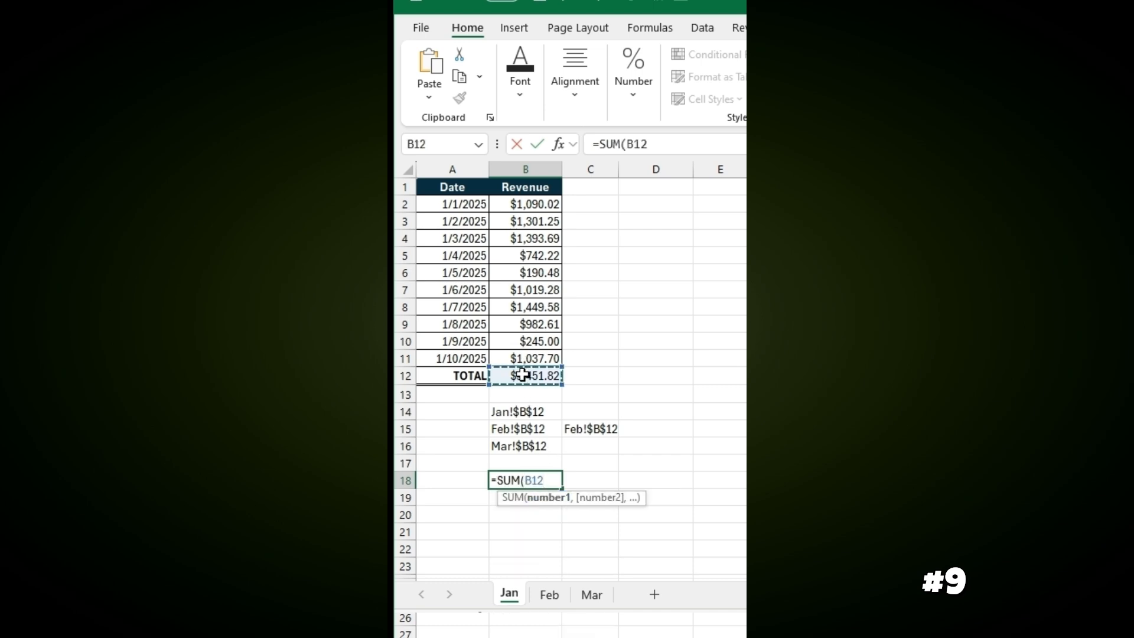
{"action": "type", "text": "+"}
{"action": "key", "text": "ctrl+v"}
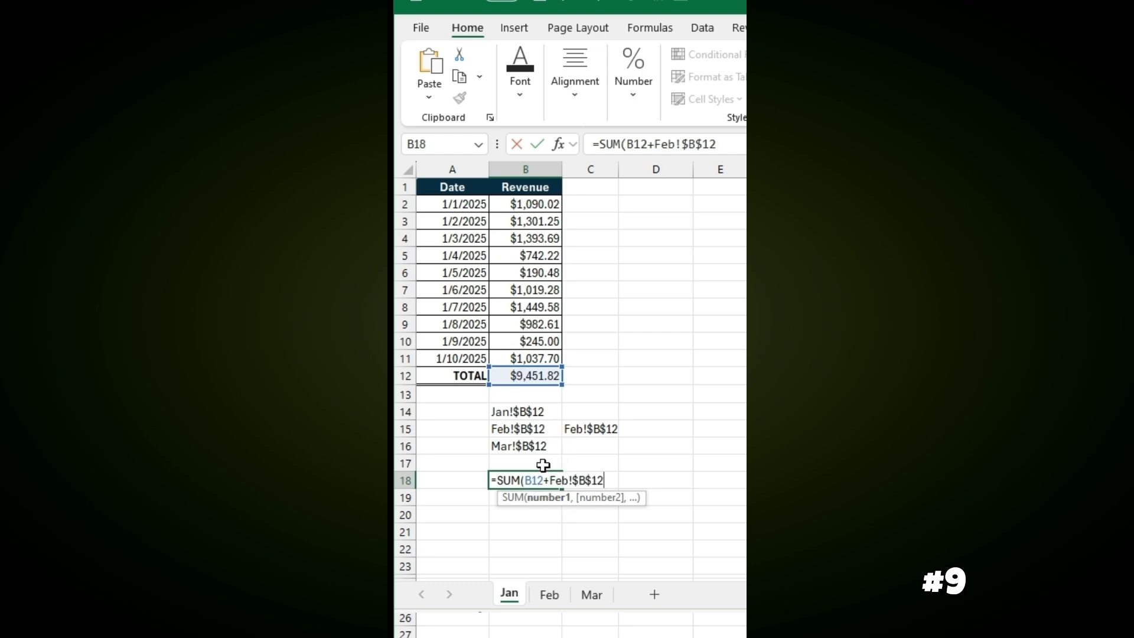
{"action": "type", "text": ")"}
{"action": "key", "text": "Return"}
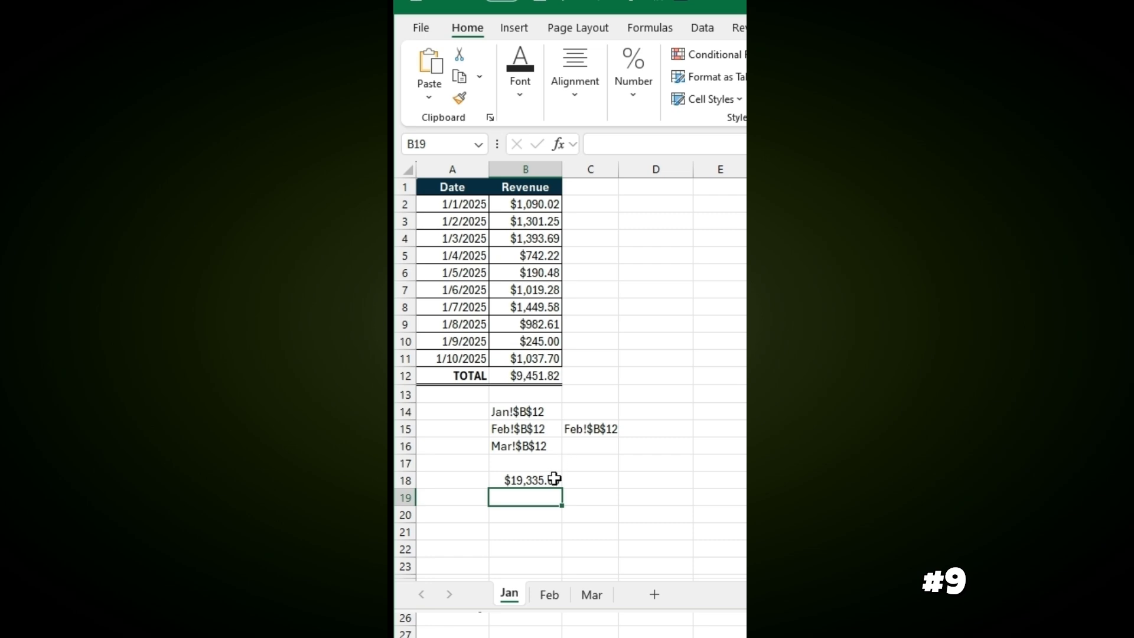
- Check the revenue totals in B12 on the Jan and Feb sheets, ending on the Jan sheet
{"action": "left_click", "coordinate": [536, 383]}
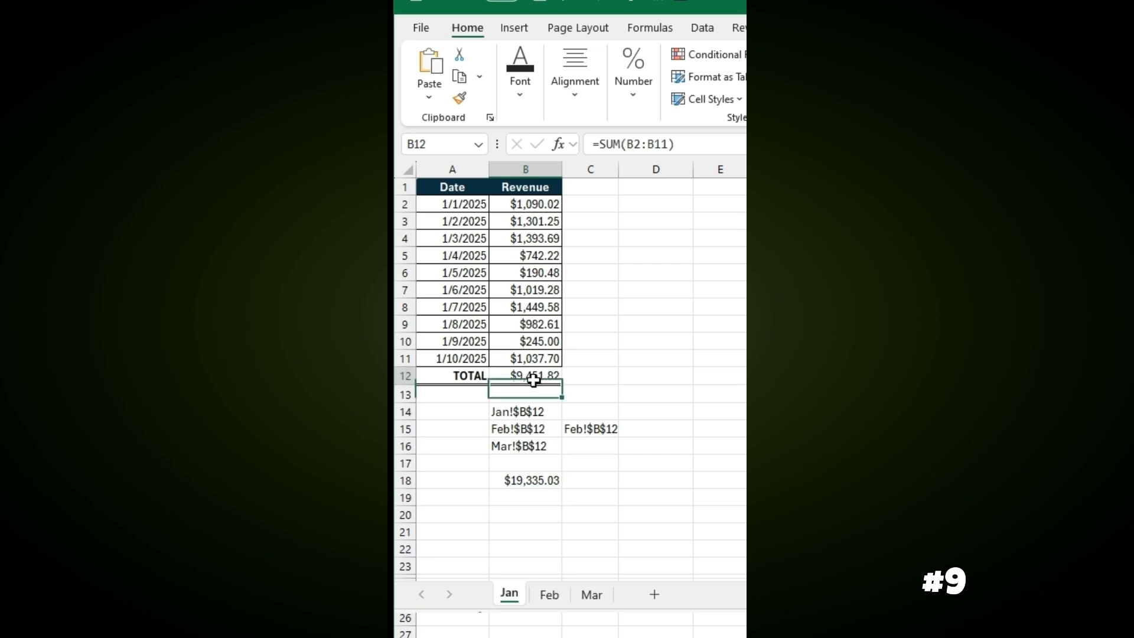
{"action": "left_click", "coordinate": [549, 594]}
{"action": "left_click", "coordinate": [523, 377]}
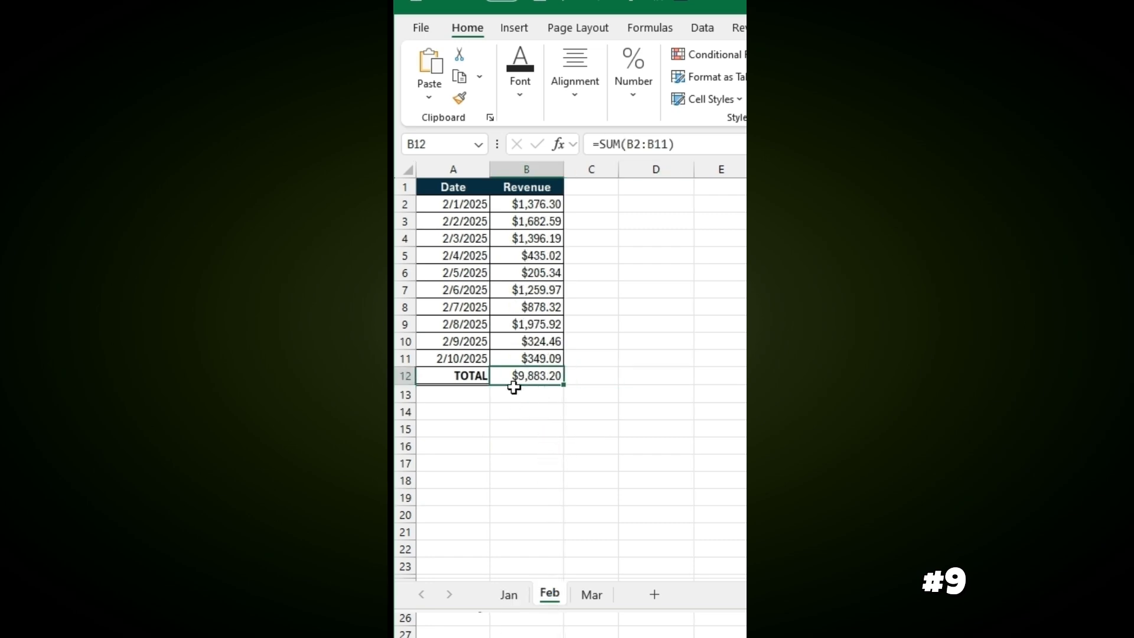
{"action": "left_click", "coordinate": [508, 596]}
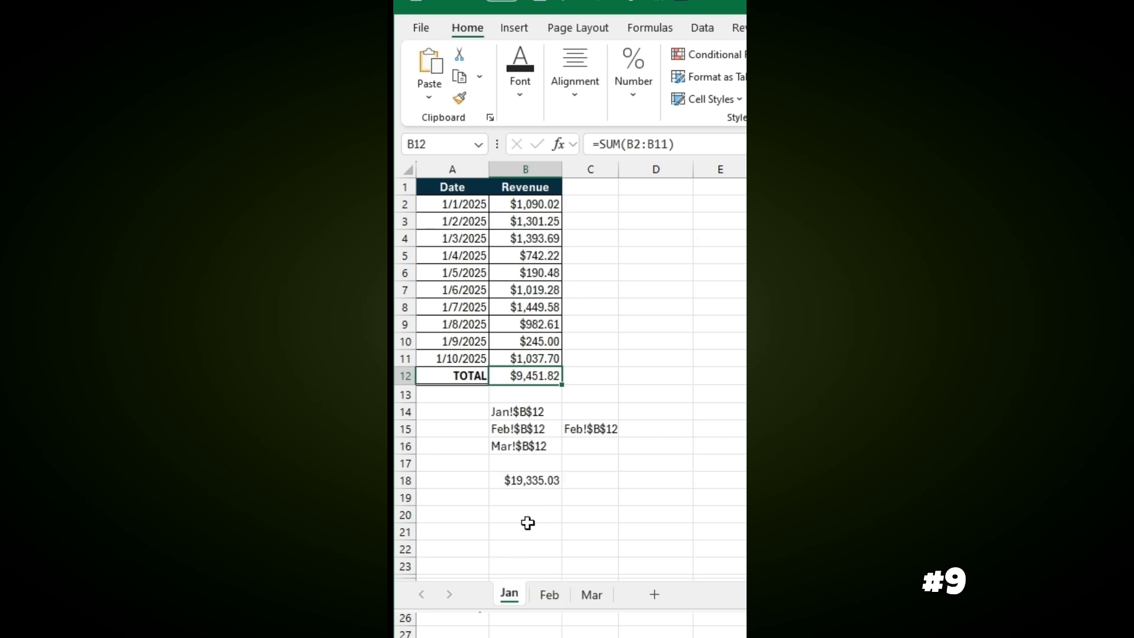
- Start a SUM formula in B20 of the Jan sheet, picking B12 and the Feb sheet's B12, and return to Jan
{"action": "left_click", "coordinate": [519, 514]}
{"action": "type", "text": "=sum"}
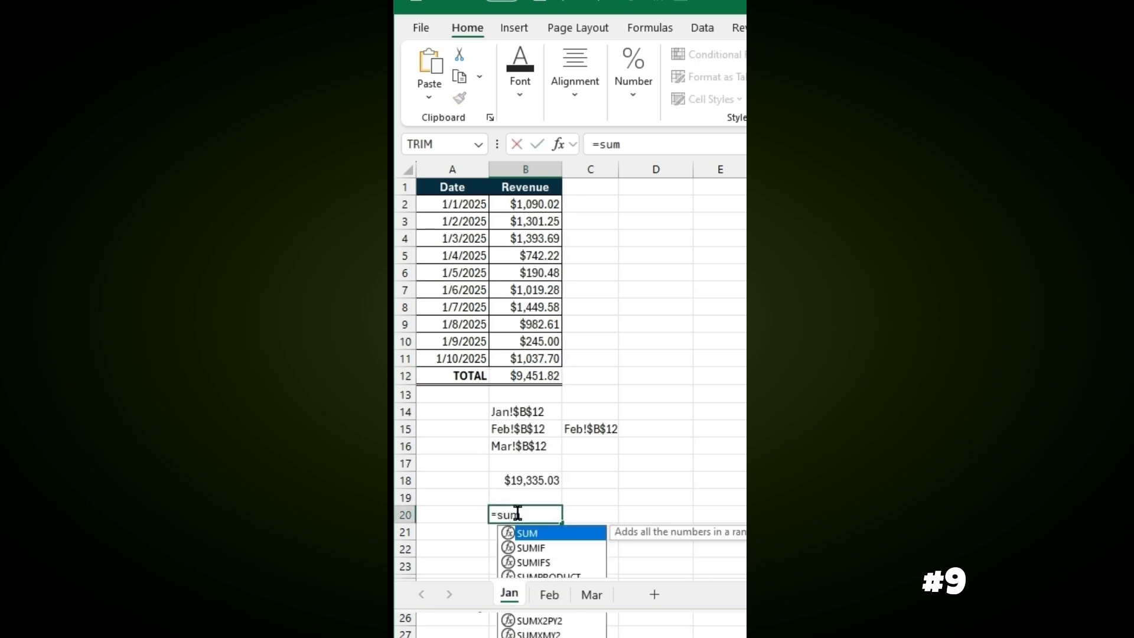
{"action": "double_click", "coordinate": [552, 534]}
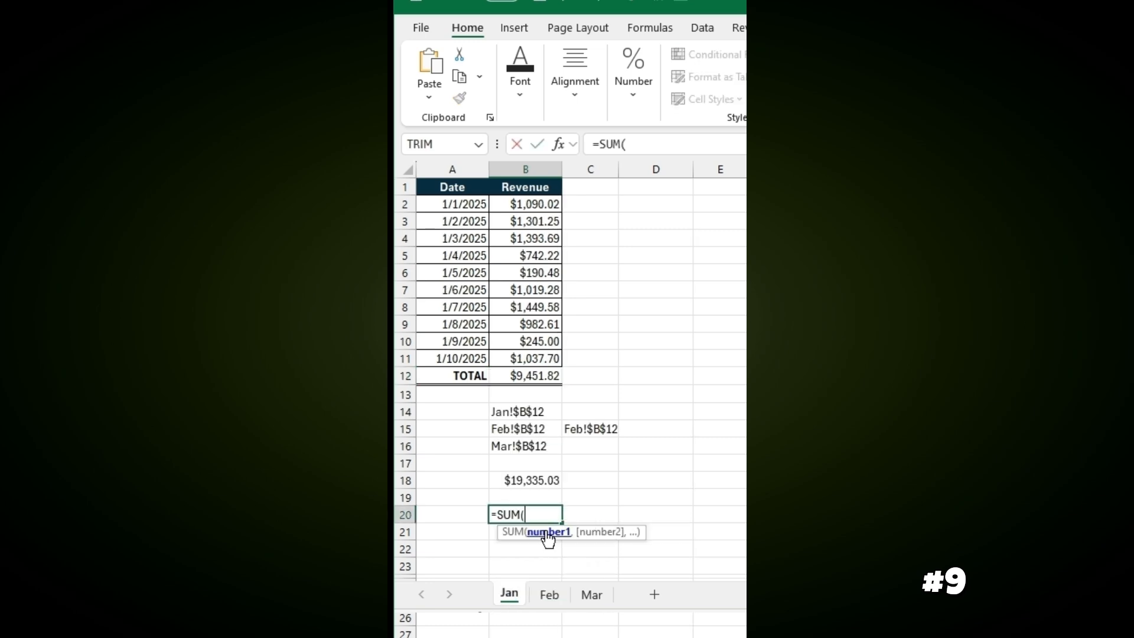
{"action": "left_click", "coordinate": [525, 381]}
{"action": "type", "text": ","}
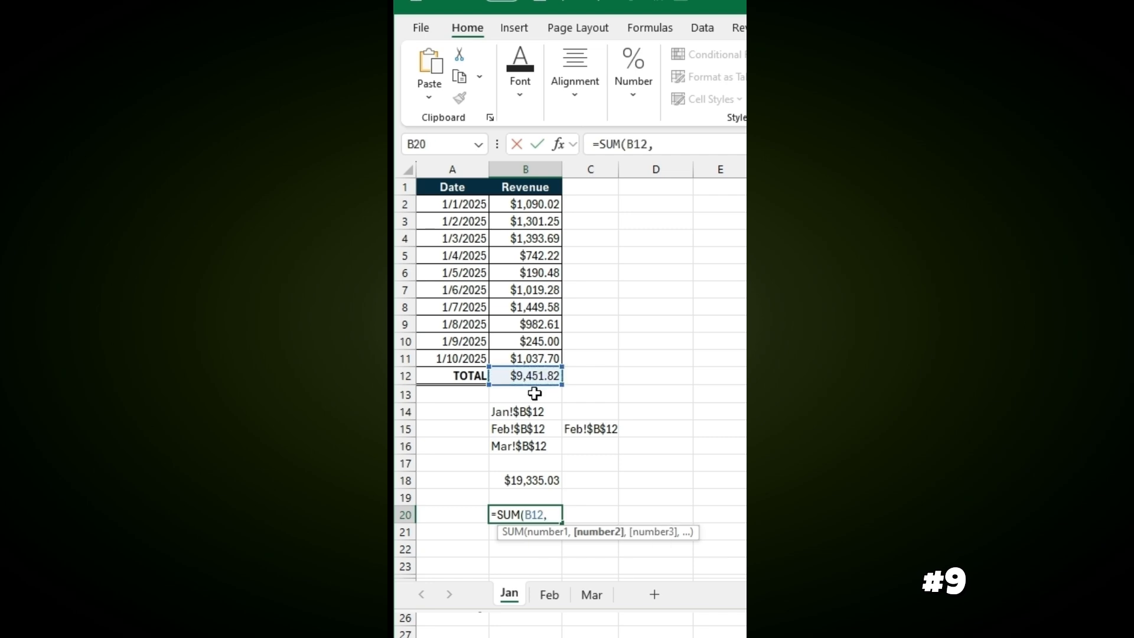
{"action": "left_click", "coordinate": [550, 597]}
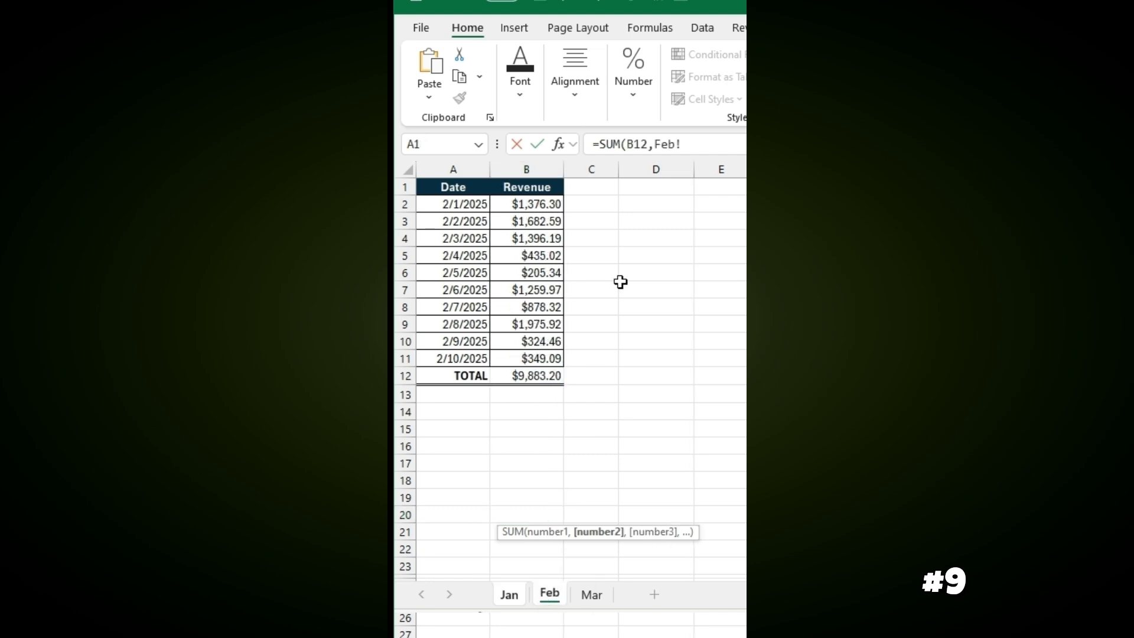
{"action": "left_click", "coordinate": [522, 373]}
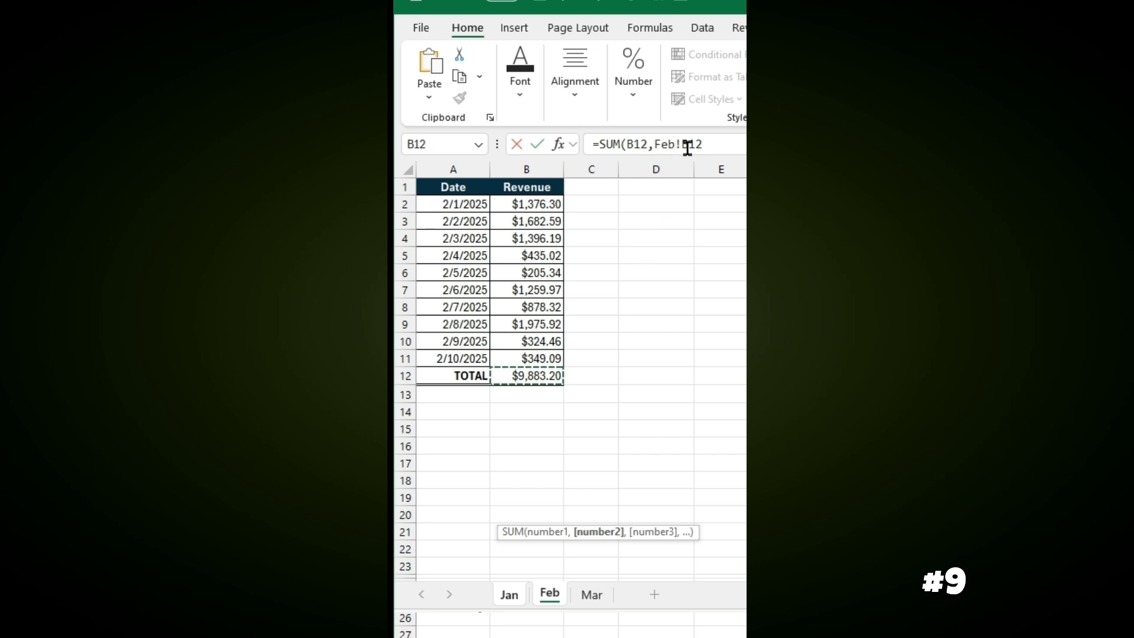
{"action": "left_click", "coordinate": [517, 597]}
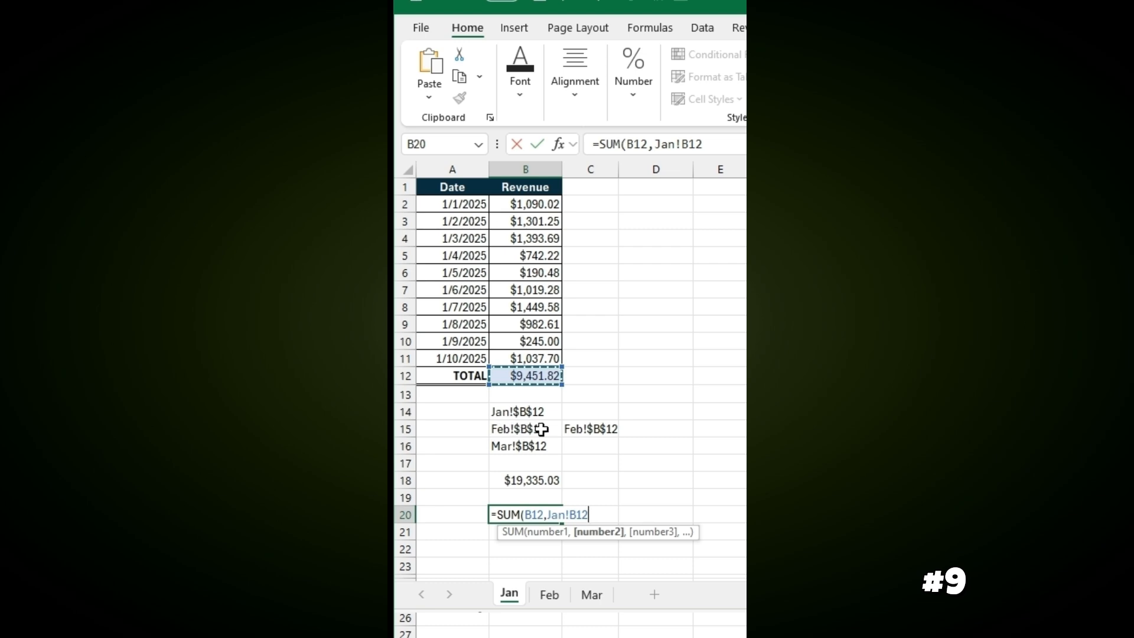
- Correct the sheet name in the second argument to Feb and complete B20 as a sum of B12 and Feb!B12
{"action": "left_click", "coordinate": [566, 513]}
{"action": "key", "text": "BackSpace"}
{"action": "key", "text": "BackSpace"}
{"action": "key", "text": "BackSpace"}
{"action": "type", "text": "Feb"}
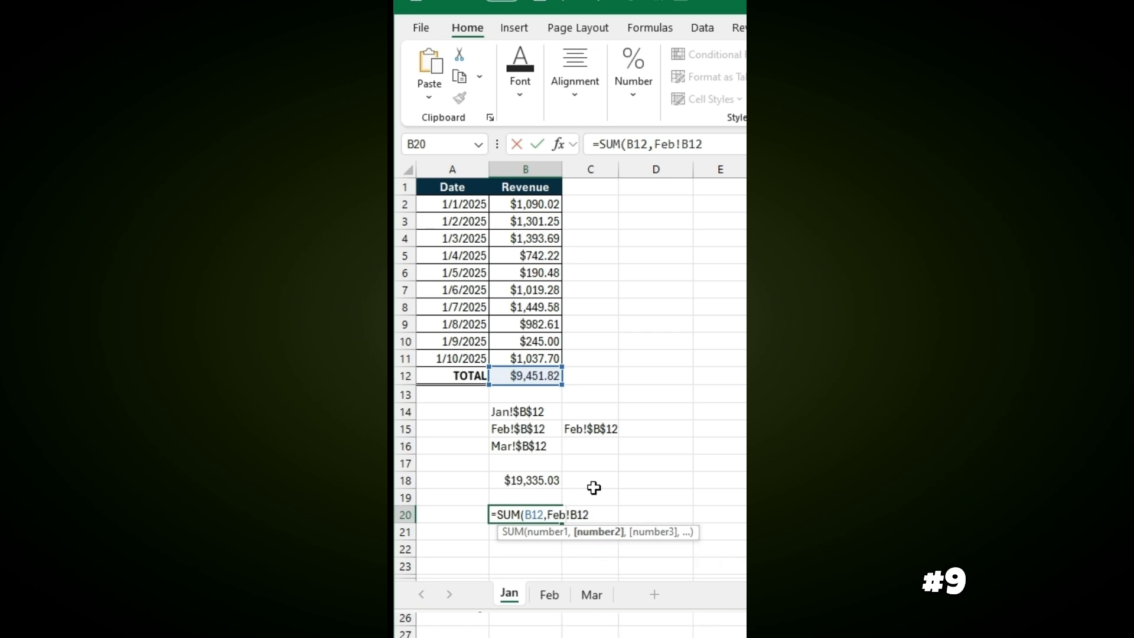
{"action": "key", "text": "Return"}
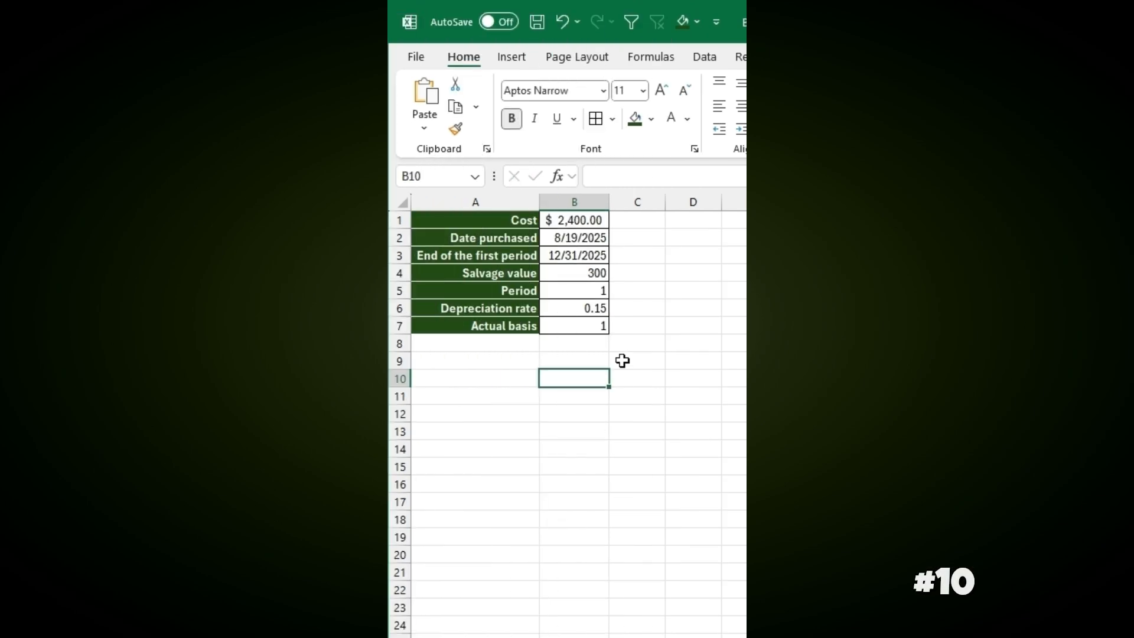
- Start an AMORLINC formula in B10 with cost B1, date purchased B2, first period end B3 and salvage value B4
{"action": "type", "text": "=amorlinc"}
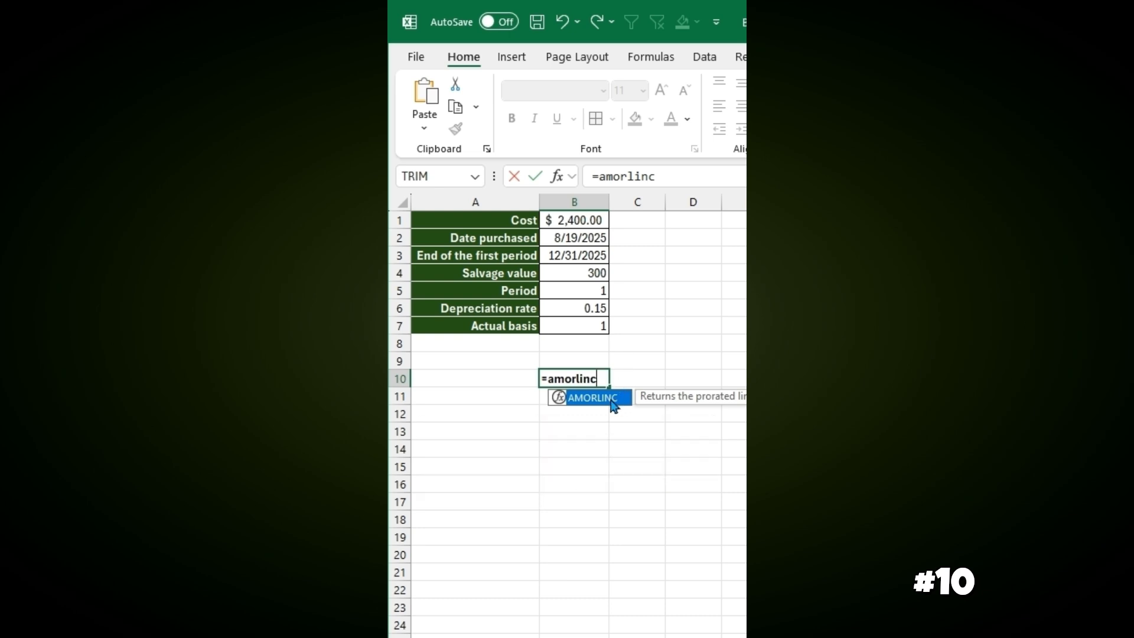
{"action": "key", "text": "Tab"}
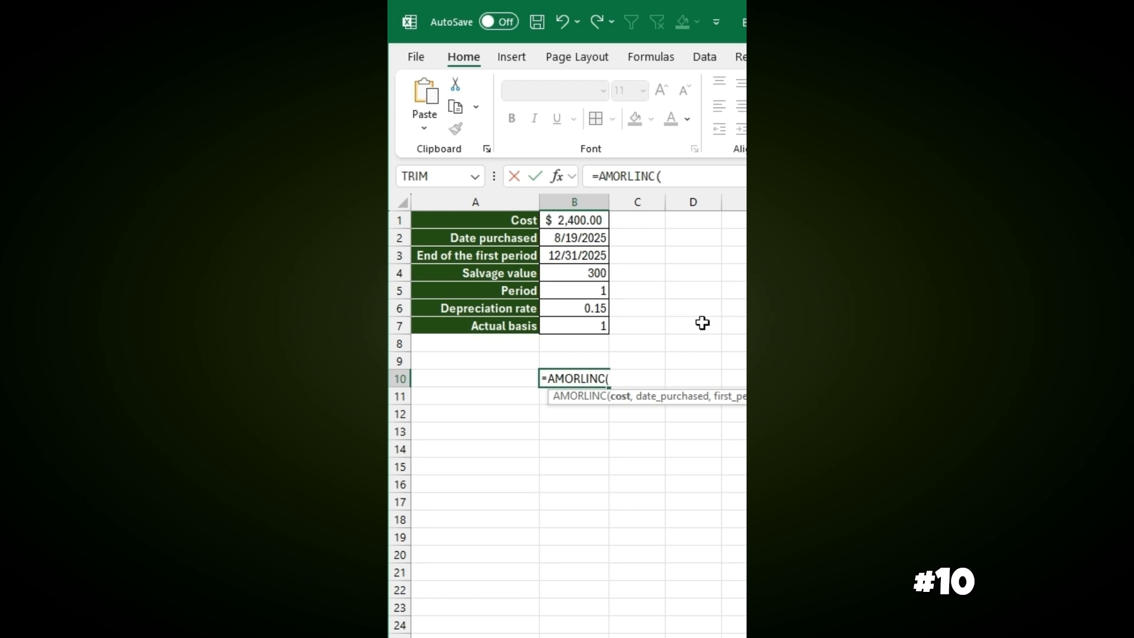
{"action": "left_click", "coordinate": [576, 224]}
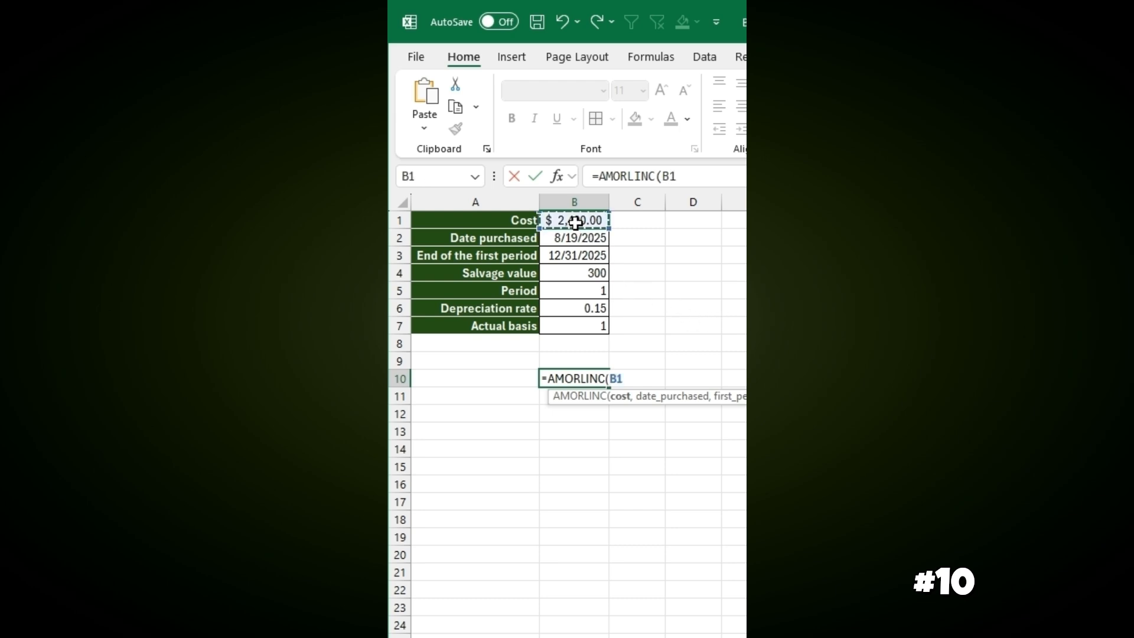
{"action": "type", "text": ","}
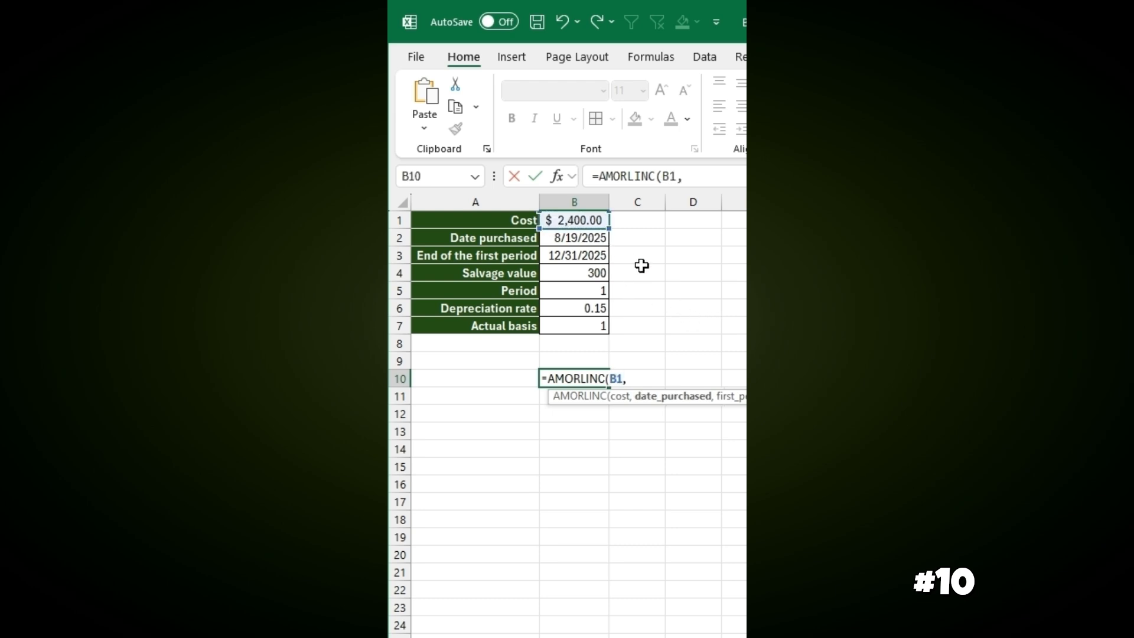
{"action": "left_click", "coordinate": [596, 240]}
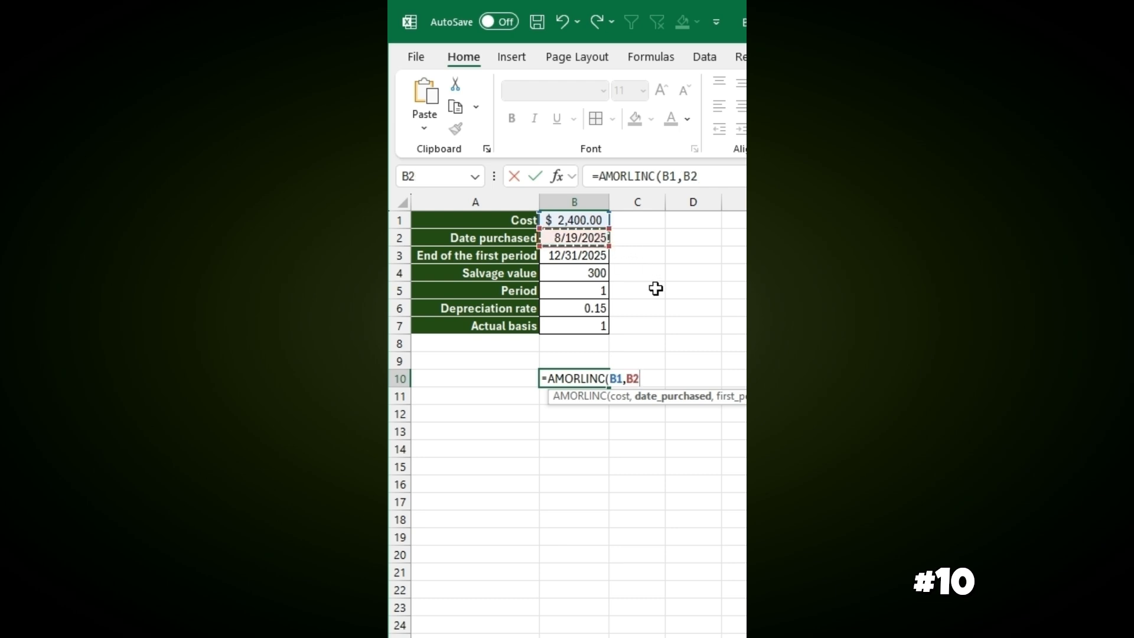
{"action": "type", "text": ","}
{"action": "left_click", "coordinate": [590, 254]}
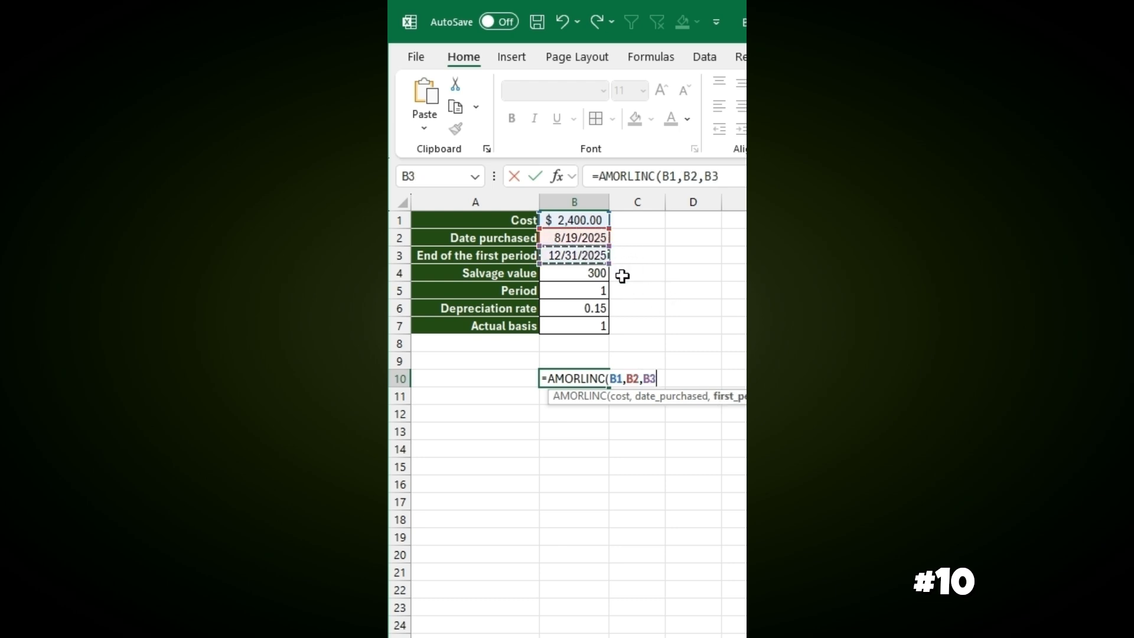
{"action": "type", "text": ","}
{"action": "left_click", "coordinate": [585, 272]}
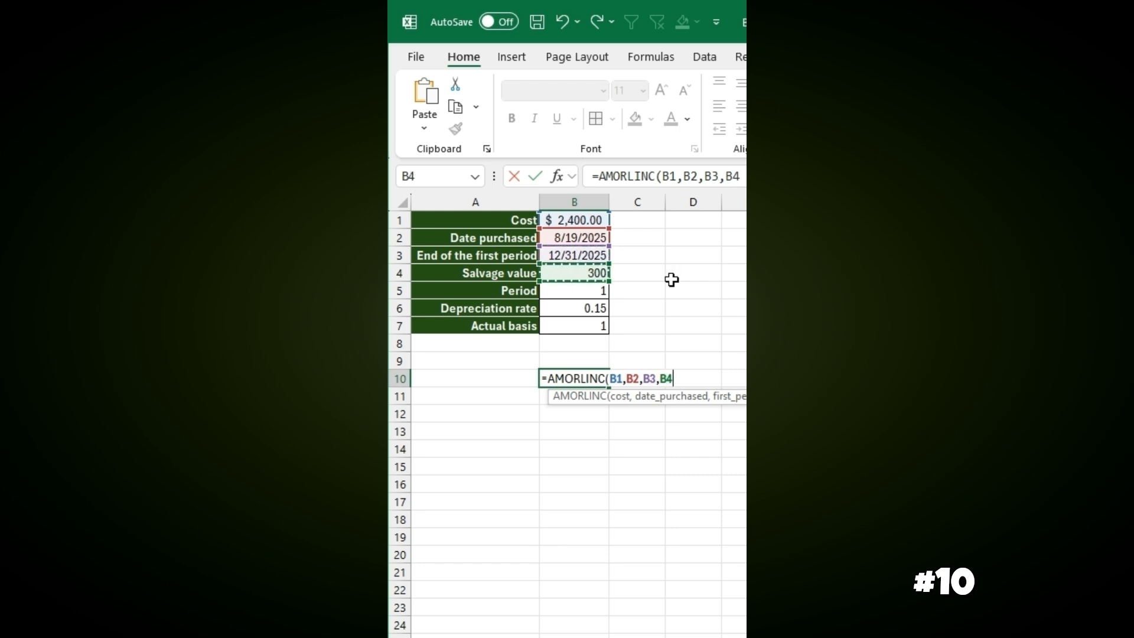
- Complete the AMORLINC formula in B10 with period B5, depreciation rate B6 and the Actual/actual basis 1
{"action": "type", "text": ","}
{"action": "left_click", "coordinate": [595, 290]}
{"action": "type", "text": ","}
{"action": "left_click", "coordinate": [584, 307]}
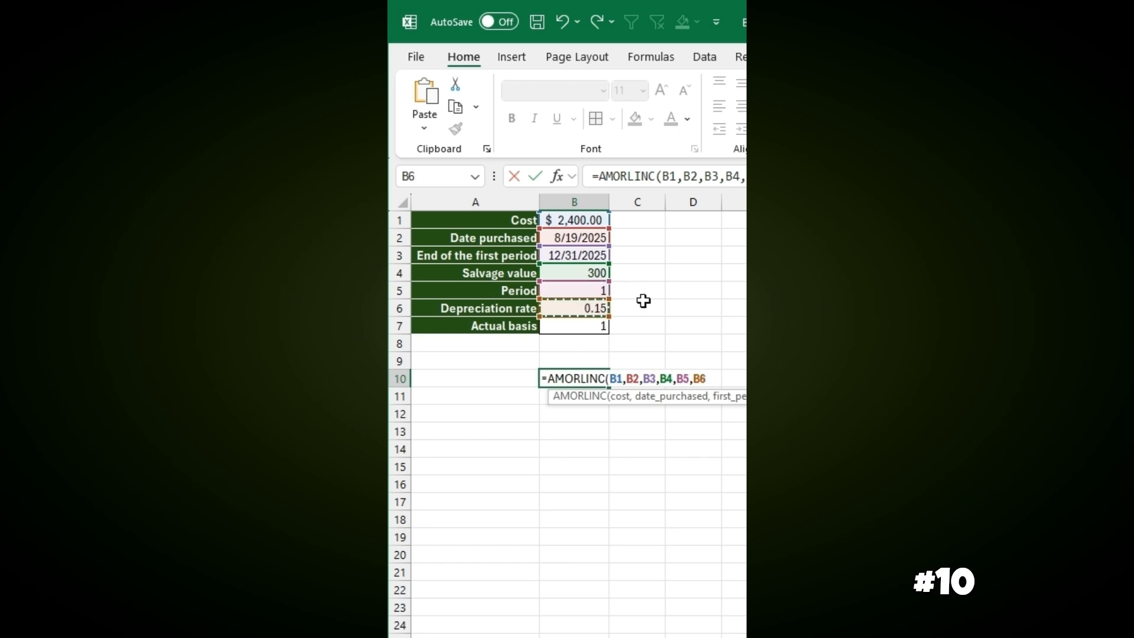
{"action": "type", "text": ","}
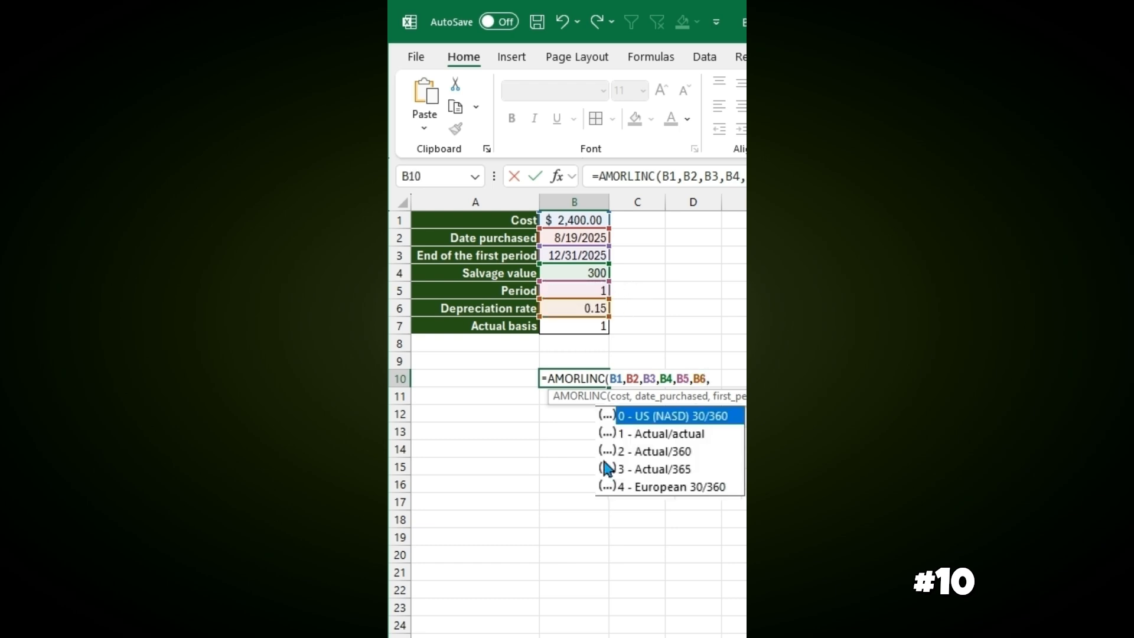
{"action": "double_click", "coordinate": [690, 440]}
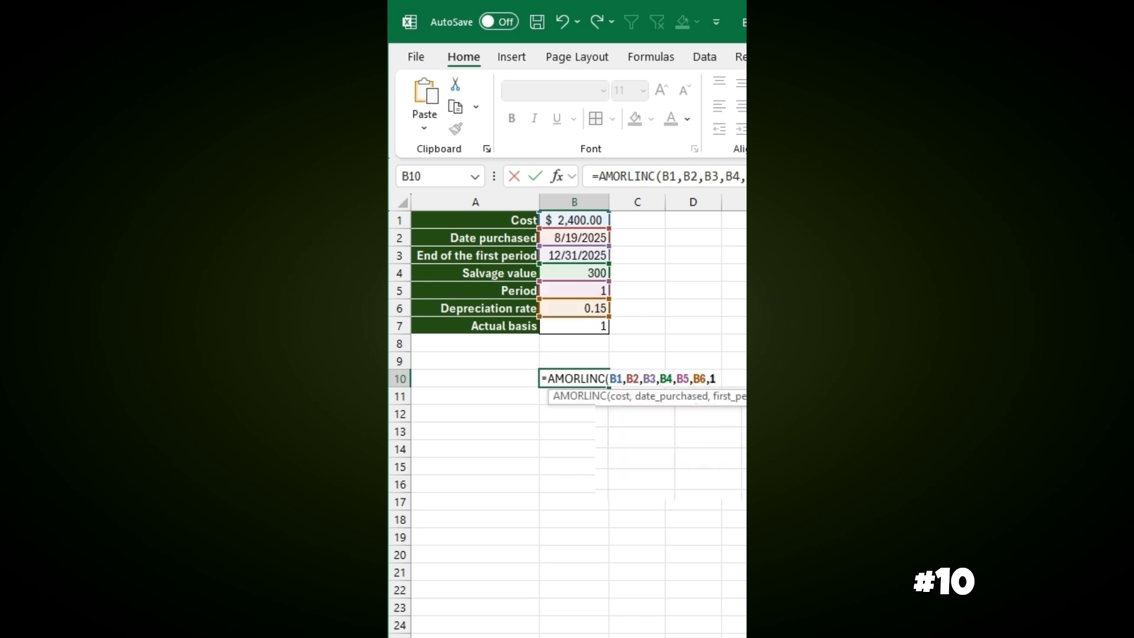
{"action": "key", "text": "Return"}
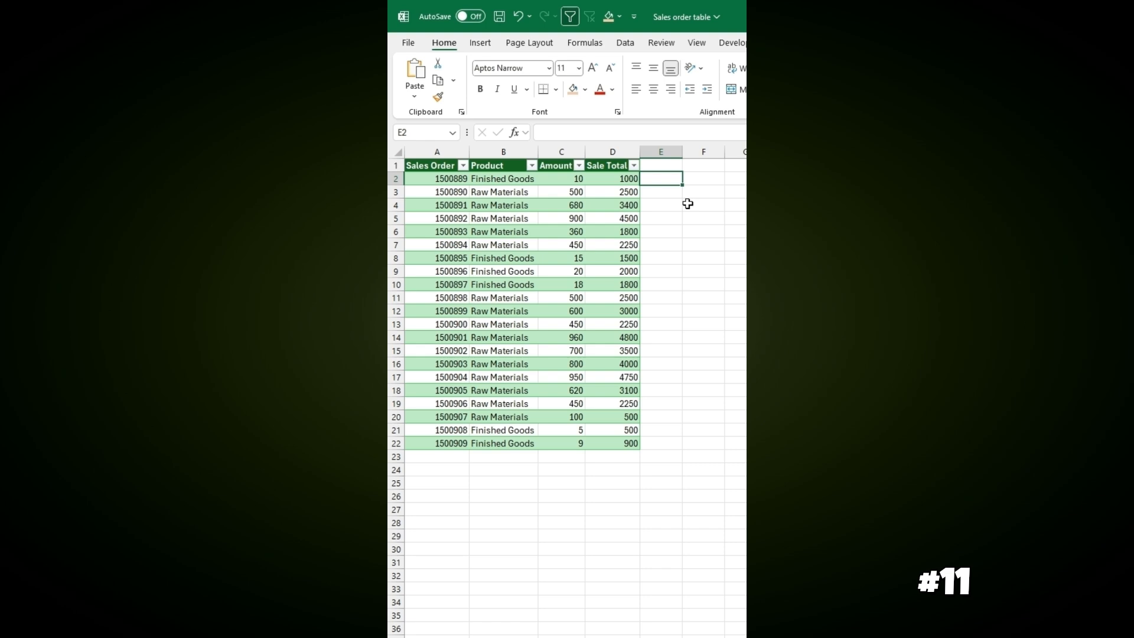
- Enter an AND formula in E2 of the sales order table testing C2>50 and D2>4500
{"action": "key", "text": "F2"}
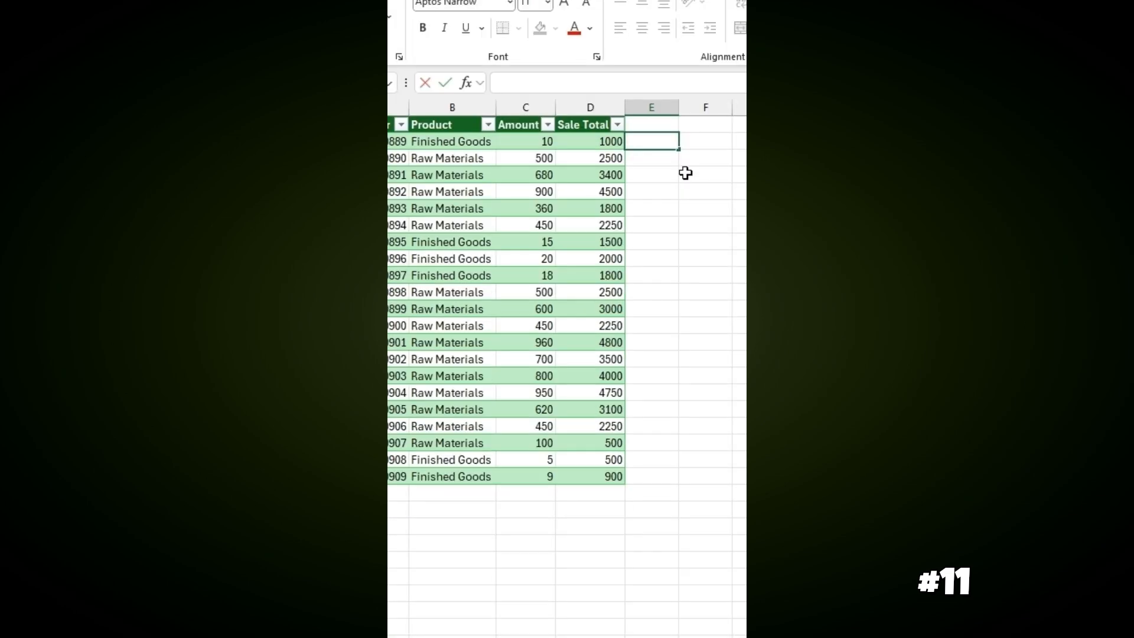
{"action": "type", "text": "=and"}
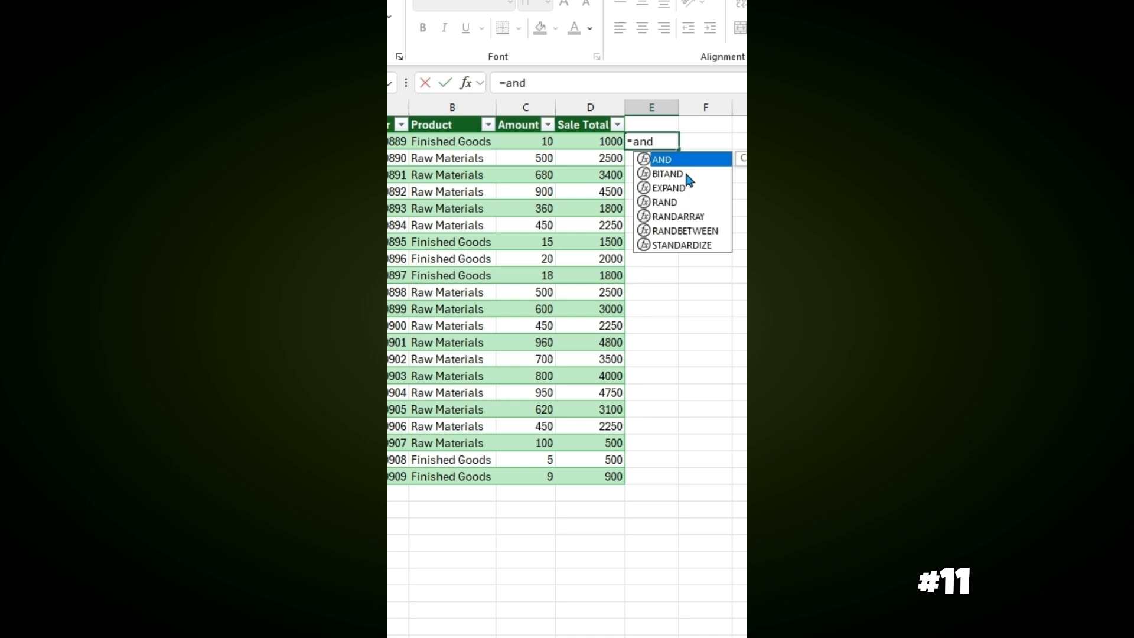
{"action": "key", "text": "Tab"}
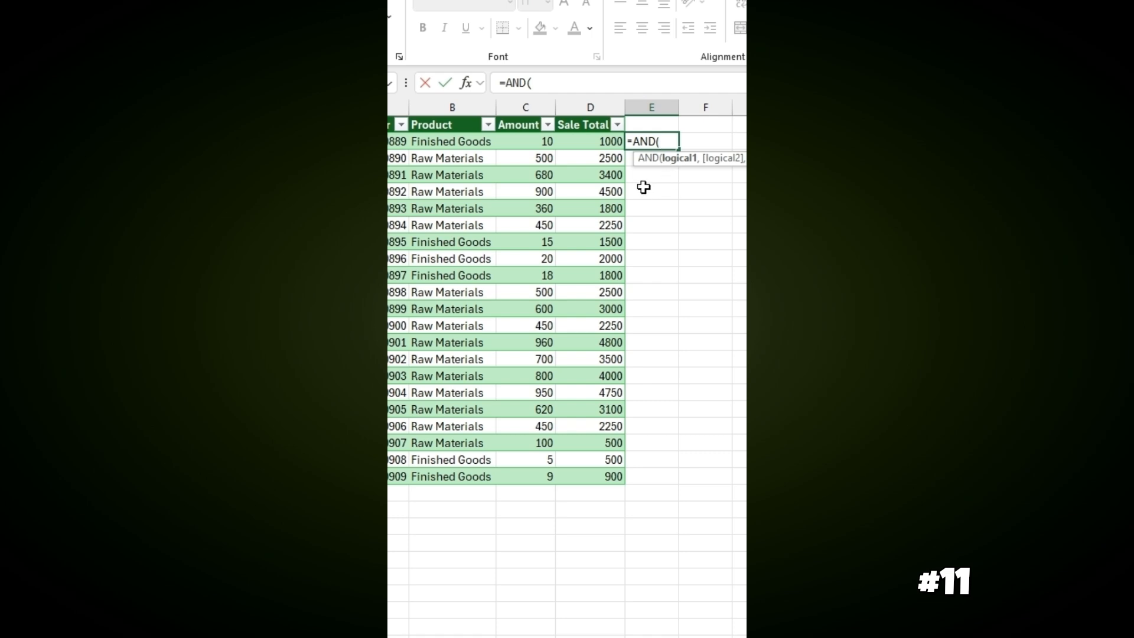
{"action": "left_click", "coordinate": [533, 144]}
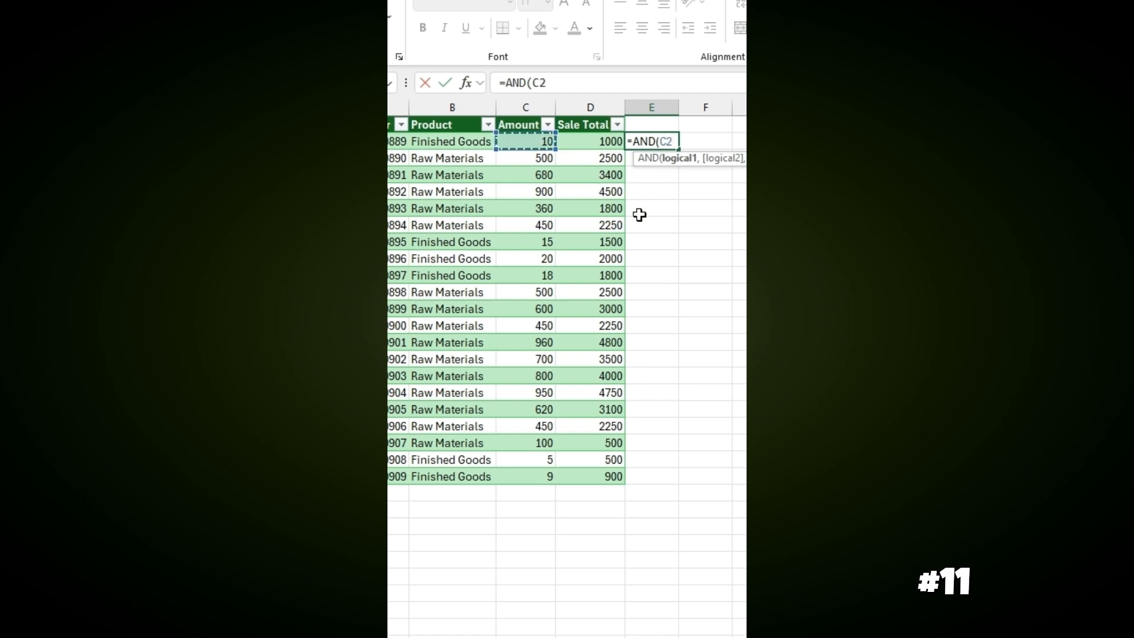
{"action": "type", "text": ">50,"}
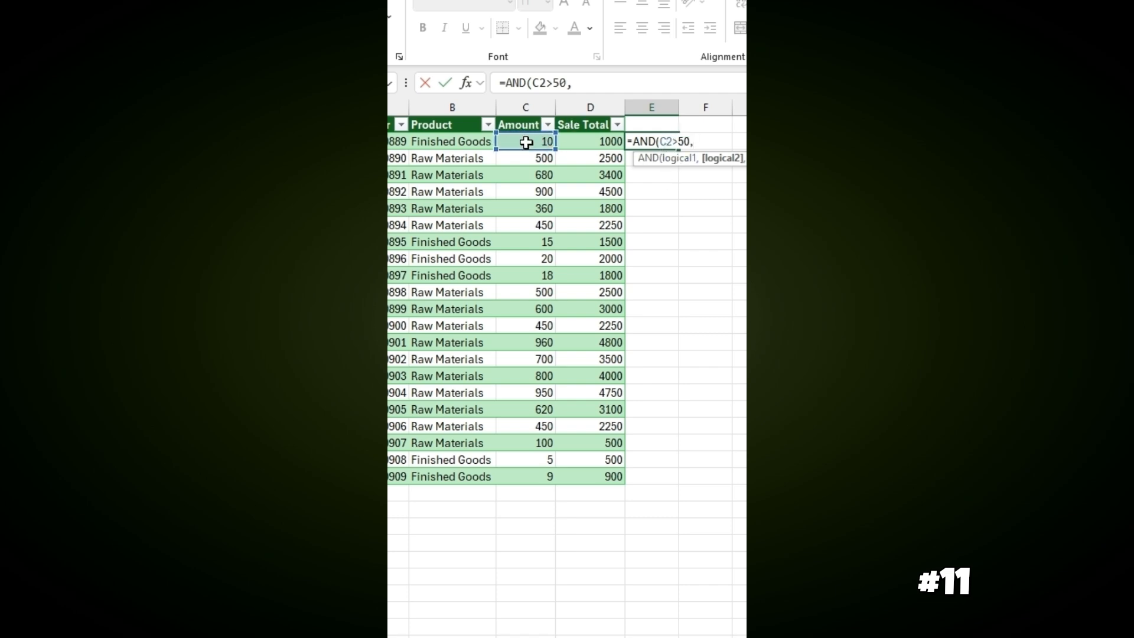
{"action": "left_click", "coordinate": [579, 144]}
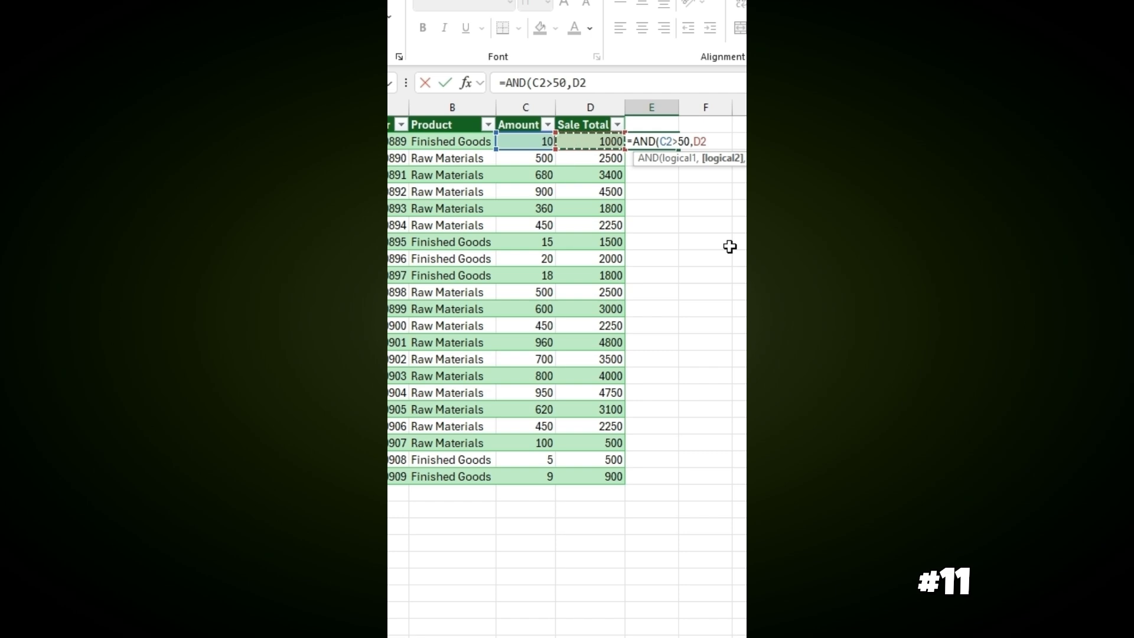
{"action": "type", "text": ">4500"}
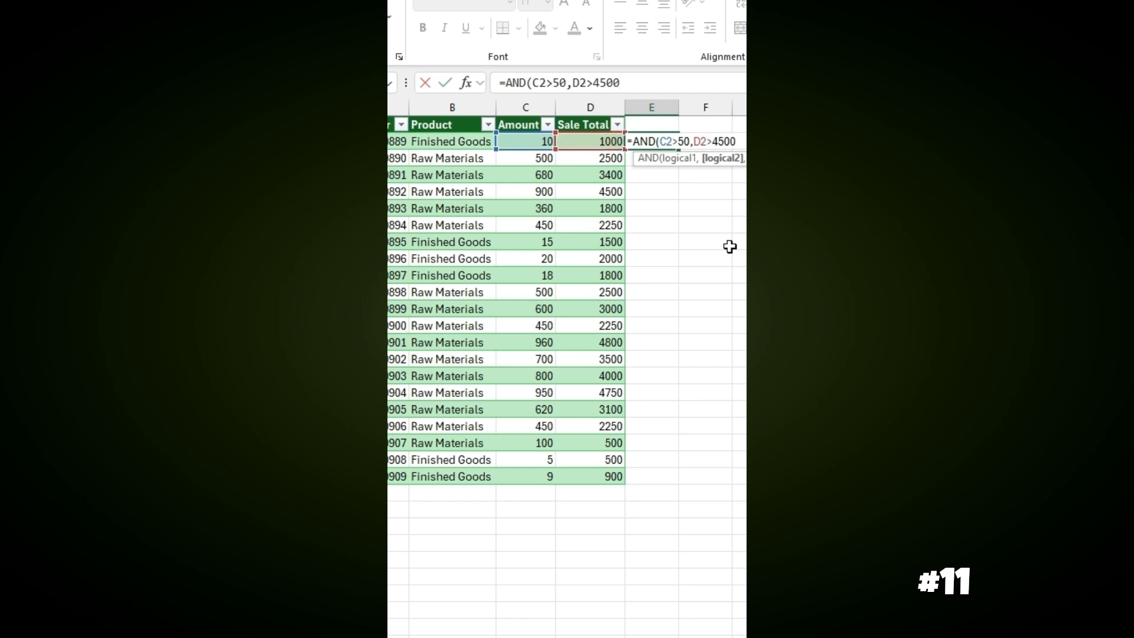
{"action": "key", "text": "Return"}
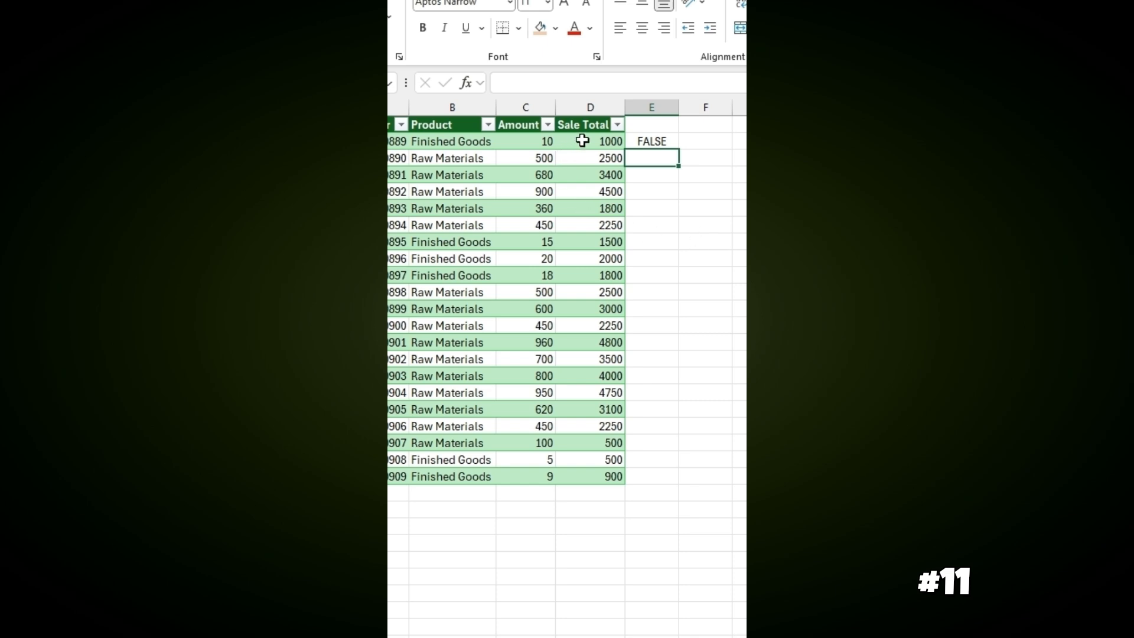
- Fill the AND formula from E2 down to the last order row and check the amounts and sale totals in rows 17 and 14
{"action": "left_click", "coordinate": [653, 141]}
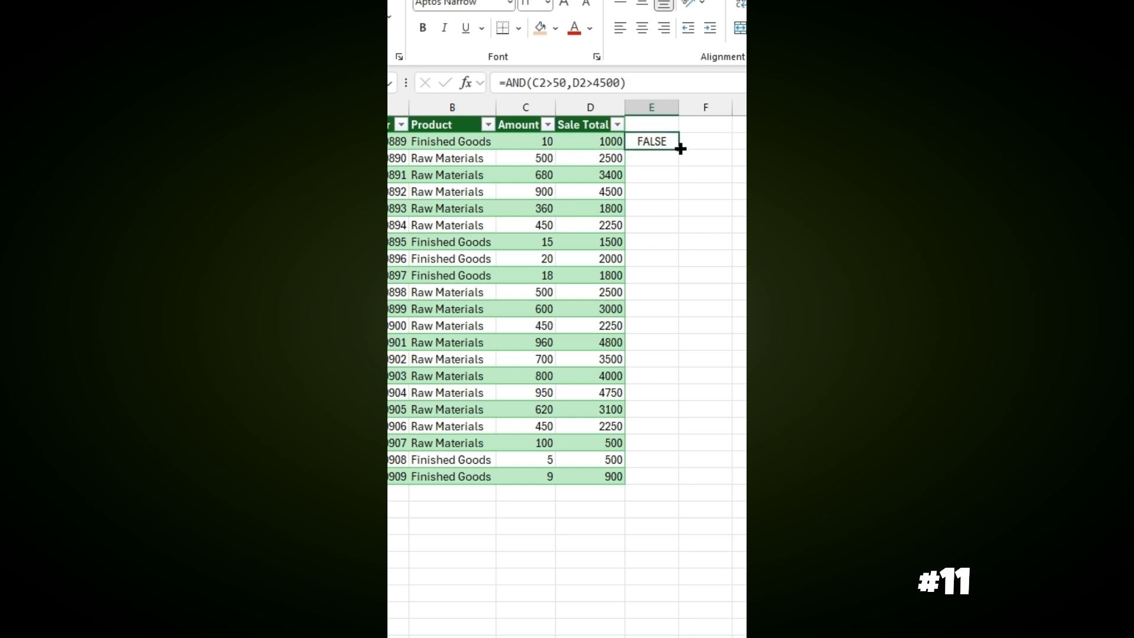
{"action": "double_click", "coordinate": [679, 149]}
{"action": "left_click_drag", "start_coordinate": [661, 393], "coordinate": [524, 398]}
{"action": "left_click_drag", "start_coordinate": [650, 328], "coordinate": [505, 337]}
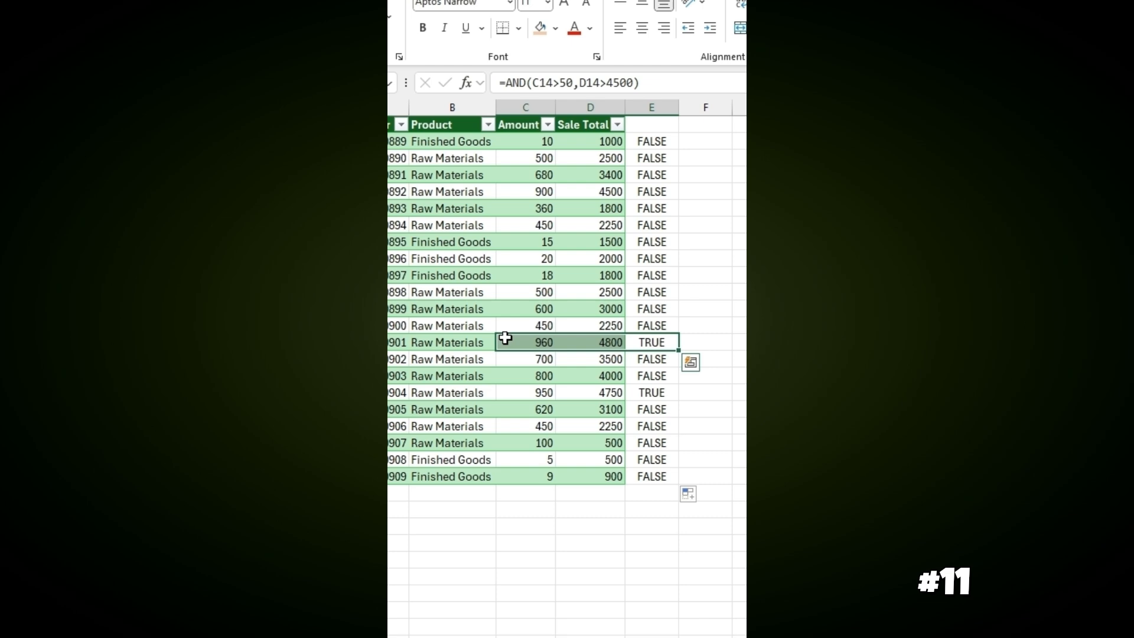
{"action": "left_click", "coordinate": [527, 338]}
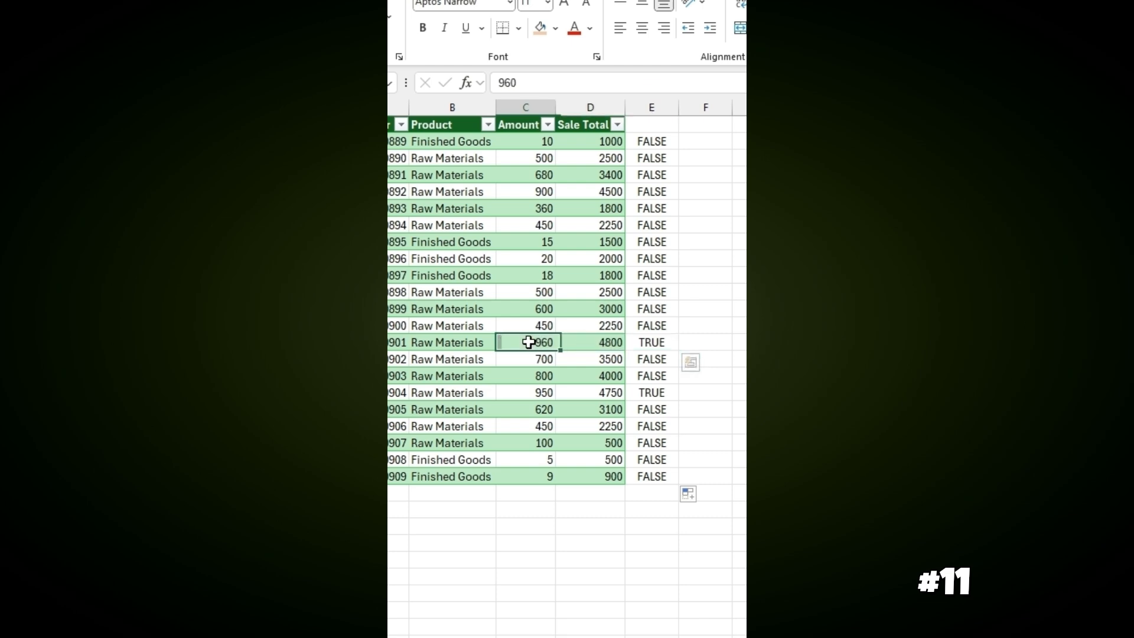
{"action": "left_click", "coordinate": [586, 346]}
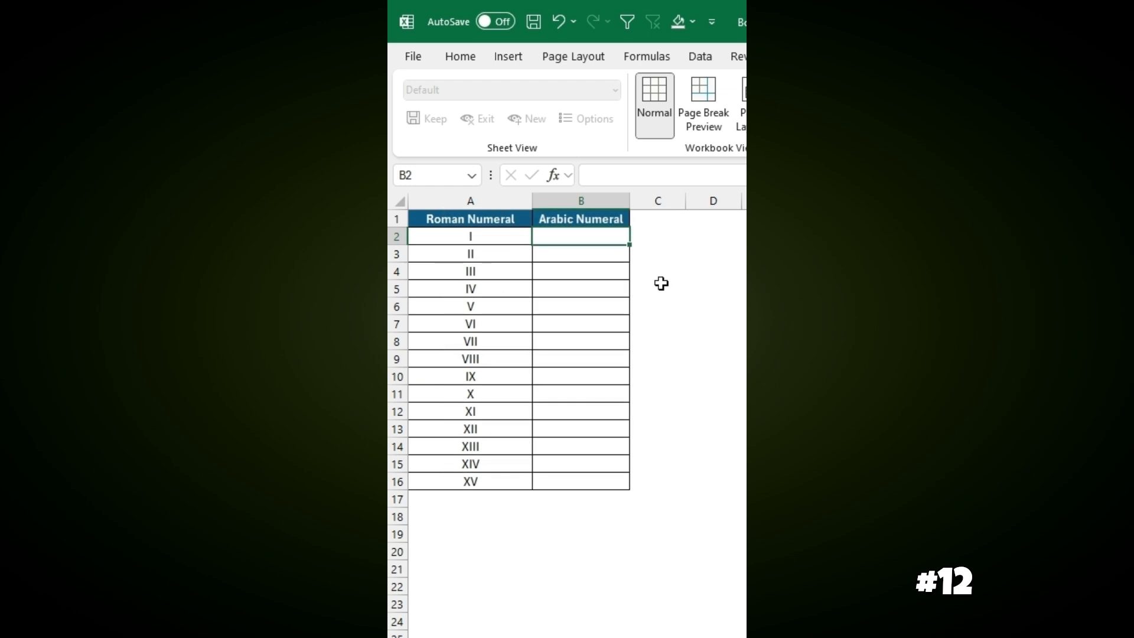
- Convert the Roman numeral in A2 with an ARABIC formula in B2 and fill it down the Arabic Numeral column
{"action": "type", "text": "=ara"}
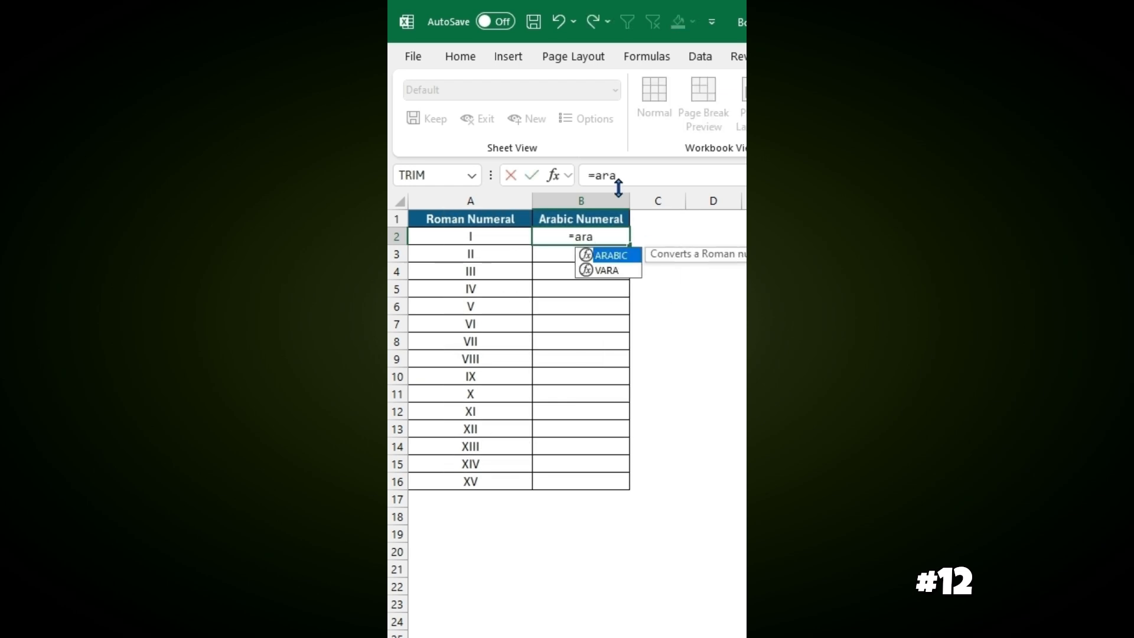
{"action": "double_click", "coordinate": [615, 261]}
{"action": "left_click", "coordinate": [505, 238]}
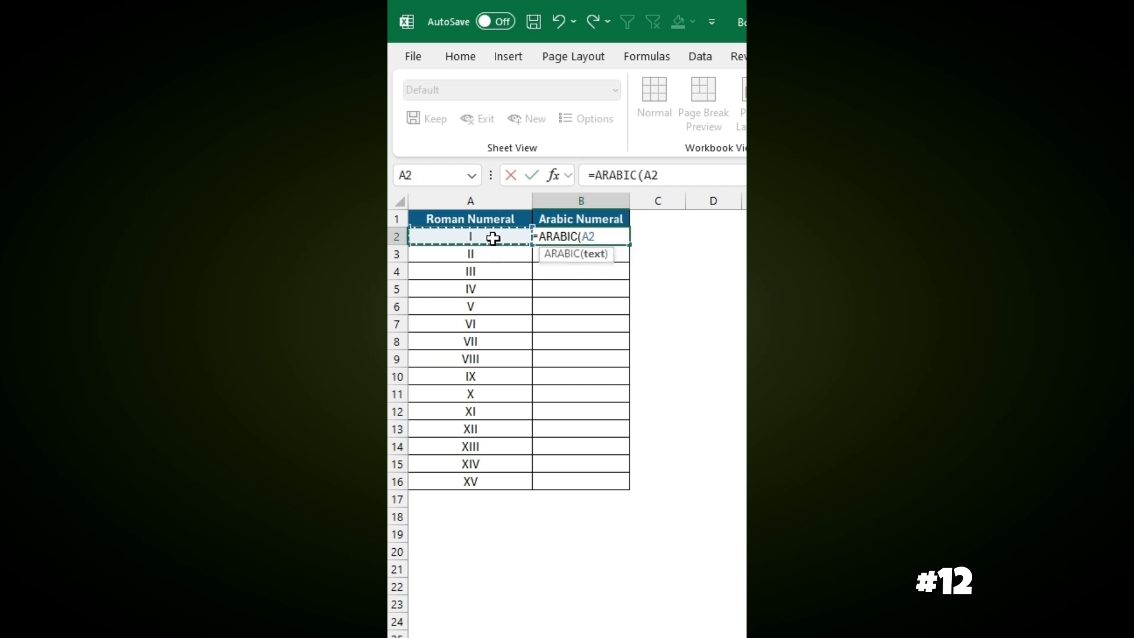
{"action": "key", "text": "Return"}
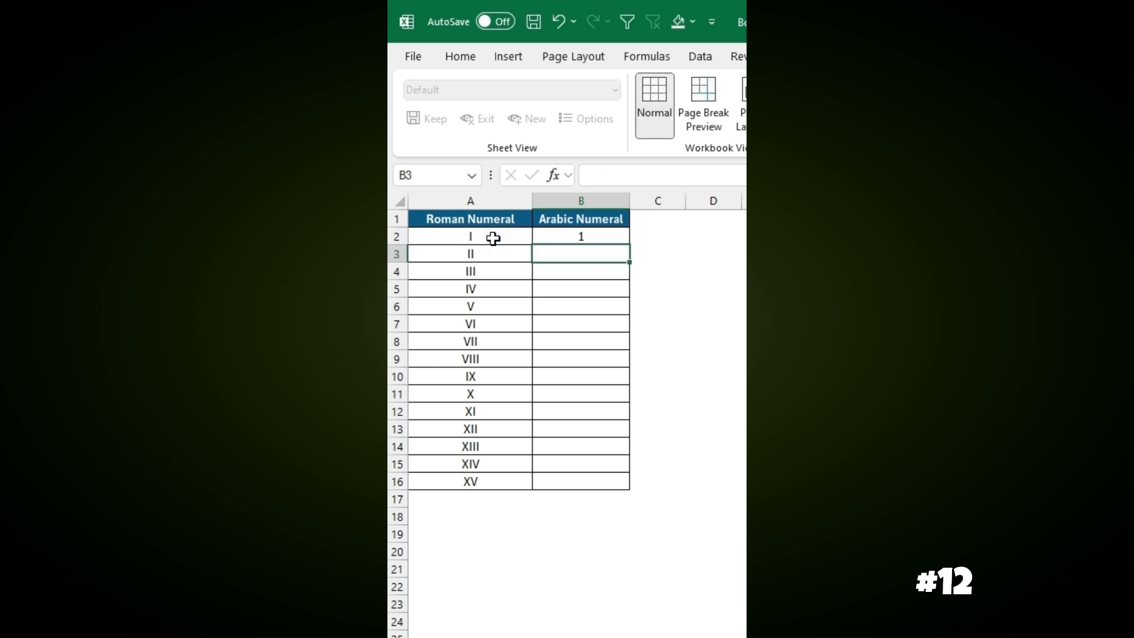
{"action": "left_click", "coordinate": [602, 237]}
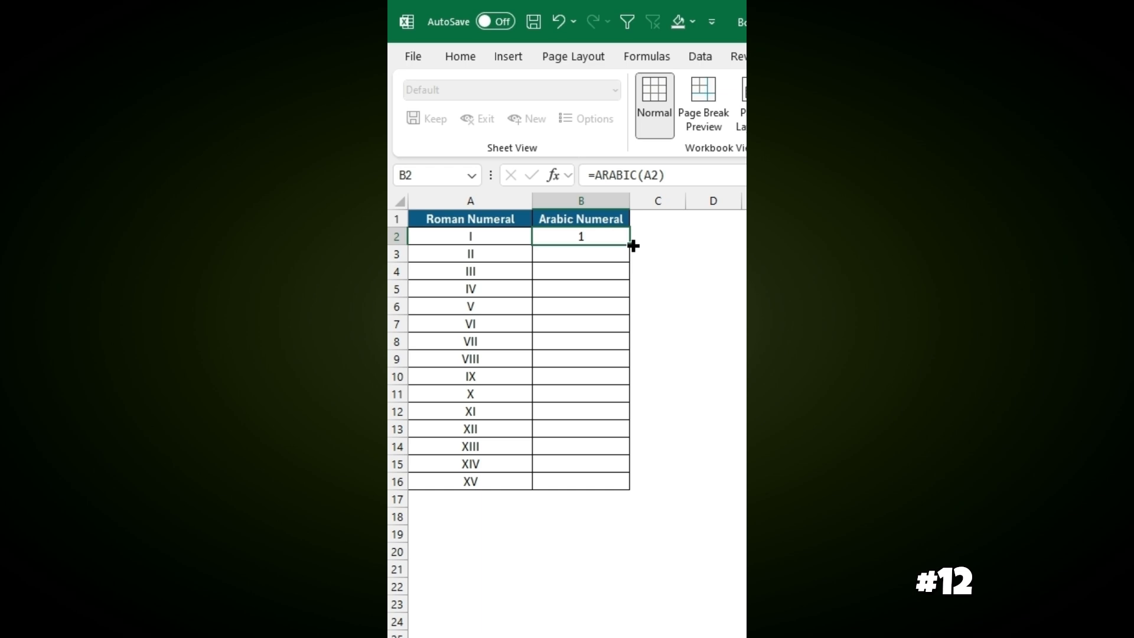
{"action": "double_click", "coordinate": [633, 246]}
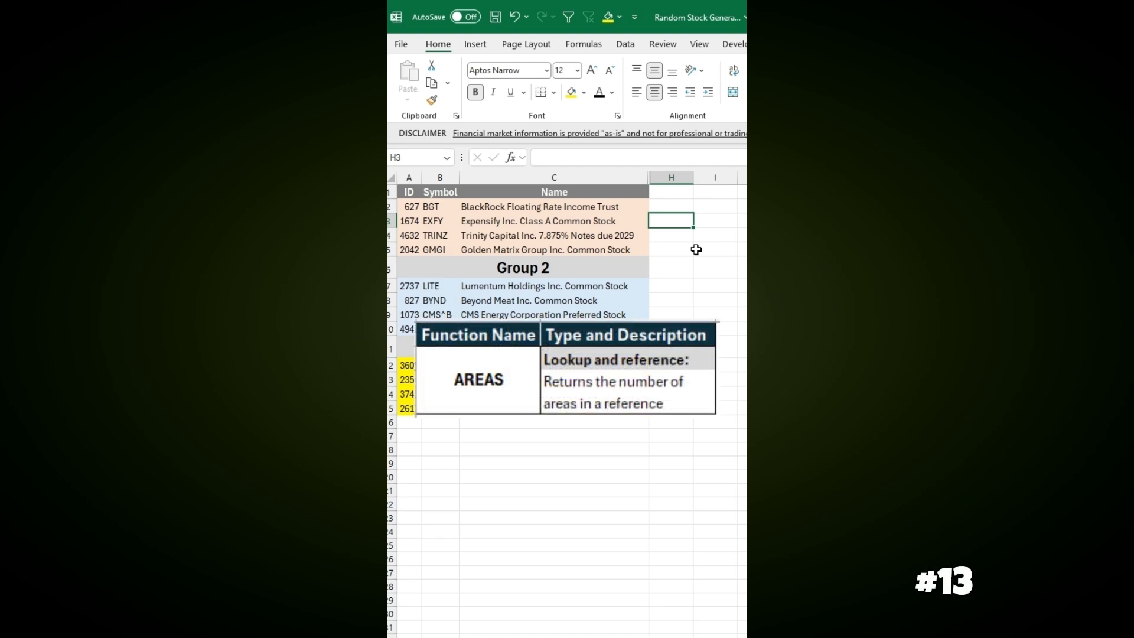
- Enter an AREAS formula in H3 that references the single range A1:C5
{"action": "type", "text": "=areas"}
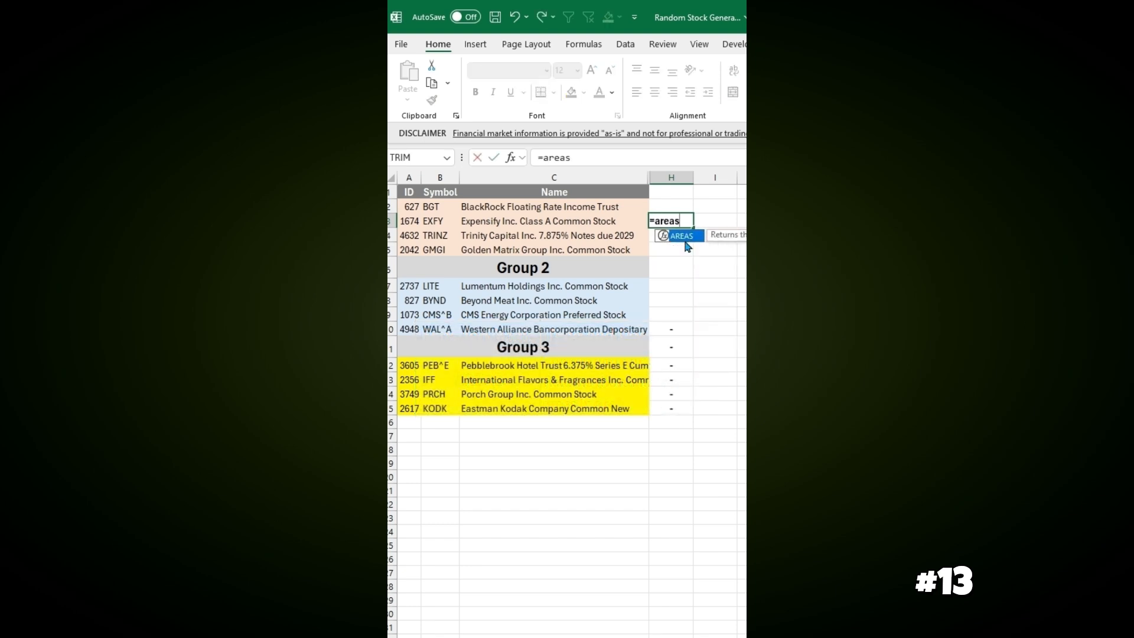
{"action": "key", "text": "Tab"}
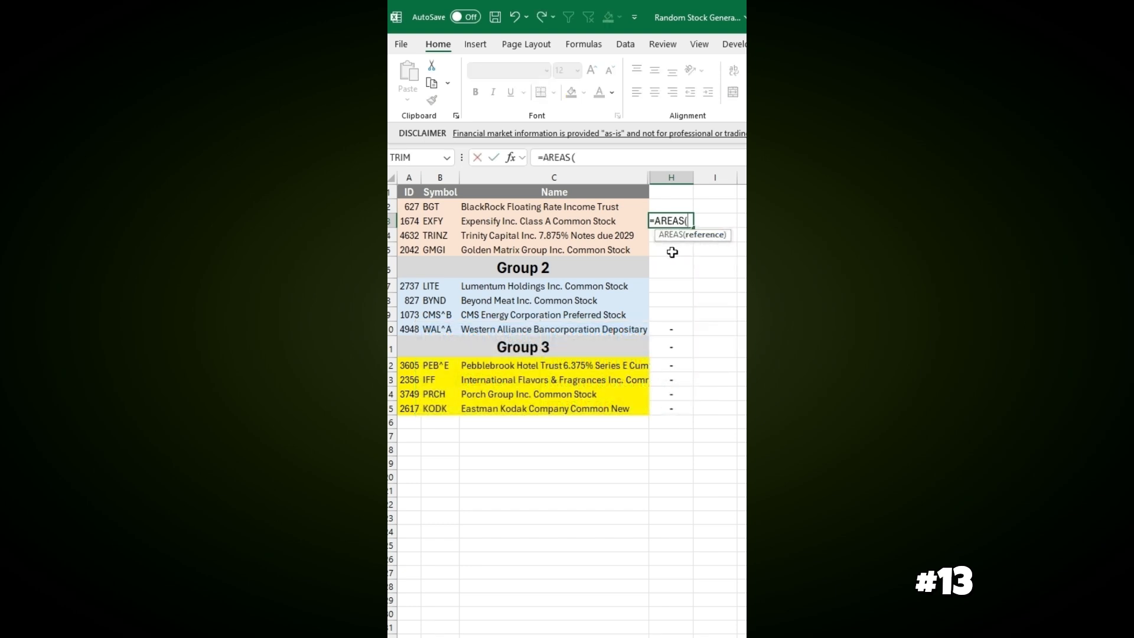
{"action": "left_click_drag", "start_coordinate": [414, 193], "coordinate": [523, 251]}
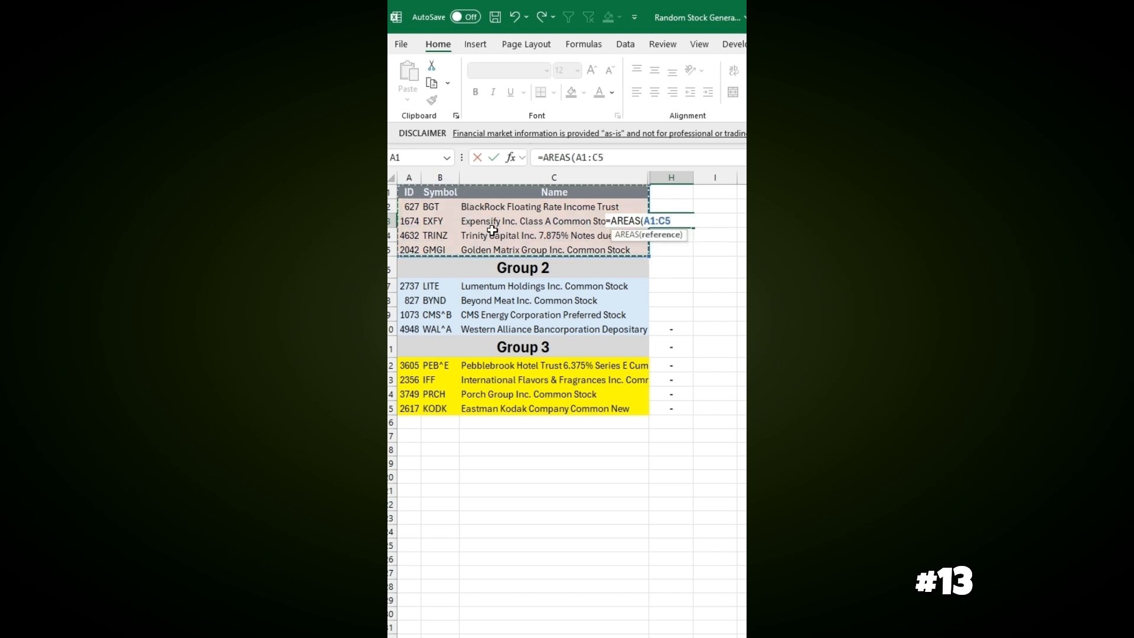
{"action": "key", "text": "Return"}
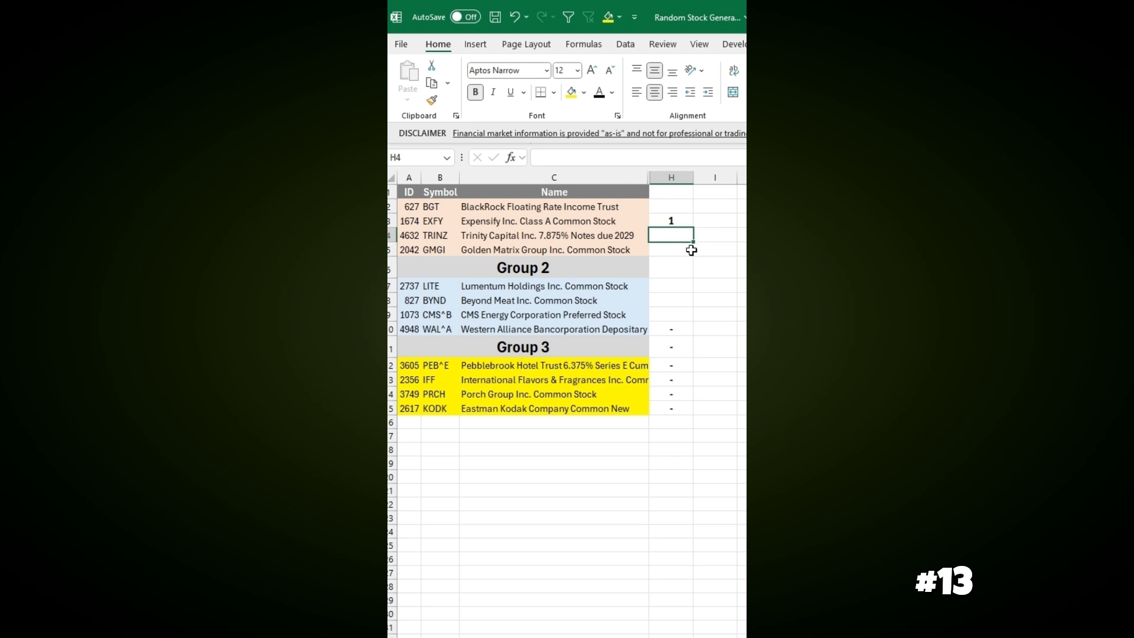
- Enter an AREAS formula in H4 with A1:C5, A6:C10 and A11:C15 enclosed in double parentheses
{"action": "type", "text": "=area"}
{"action": "key", "text": "Tab"}
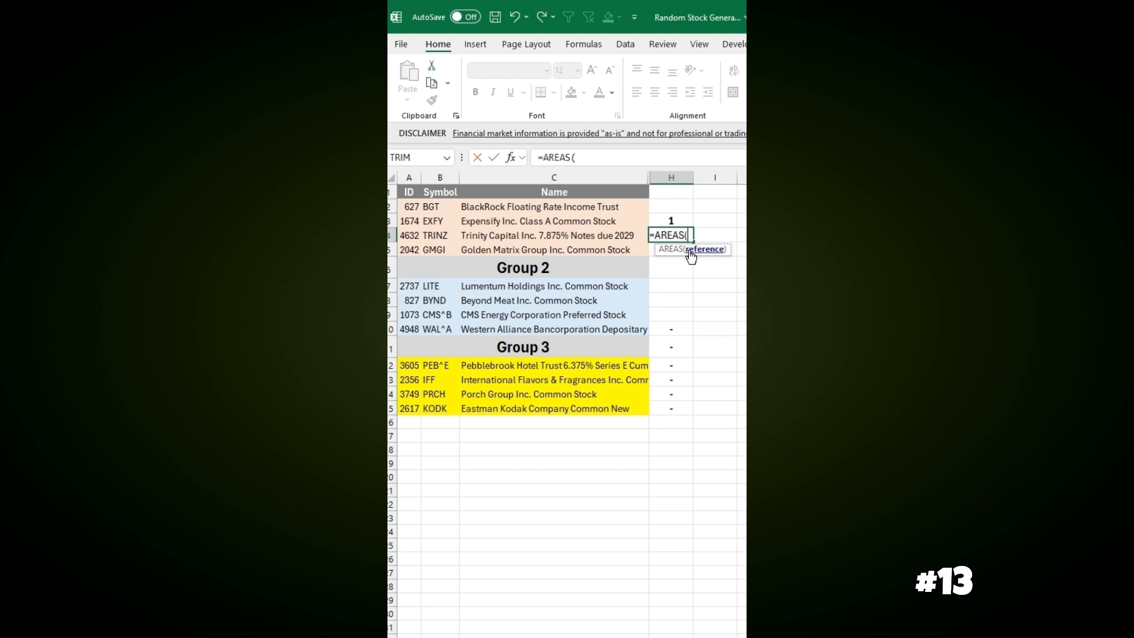
{"action": "left_click_drag", "start_coordinate": [418, 194], "coordinate": [556, 250]}
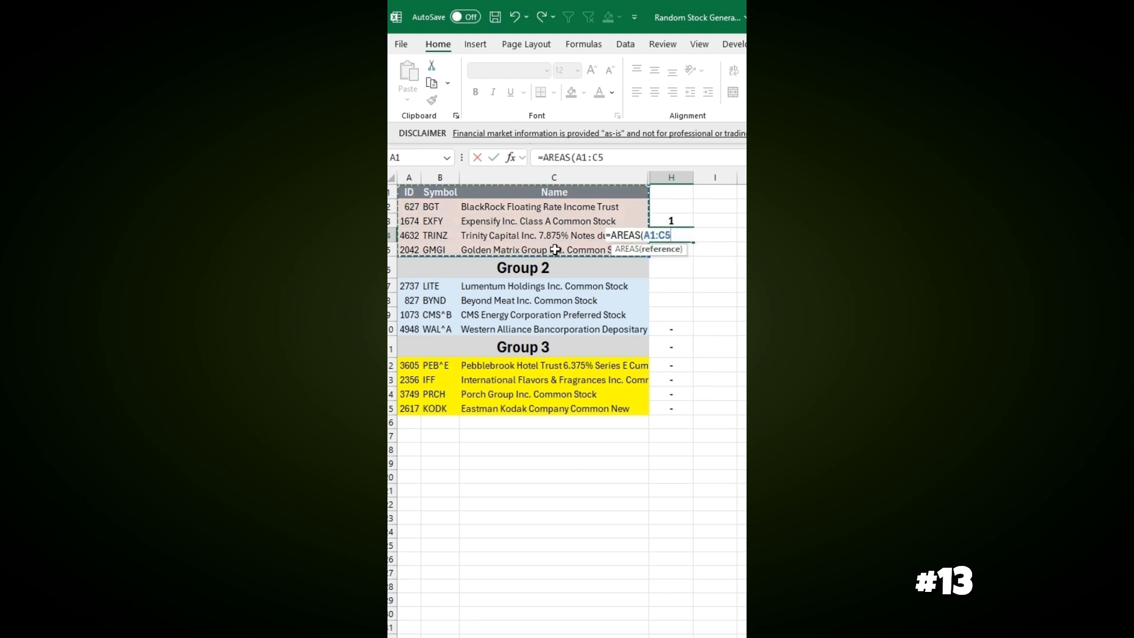
{"action": "type", "text": ","}
{"action": "left_click_drag", "start_coordinate": [417, 264], "coordinate": [547, 325]}
{"action": "type", "text": ","}
{"action": "left_click_drag", "start_coordinate": [417, 349], "coordinate": [520, 408]}
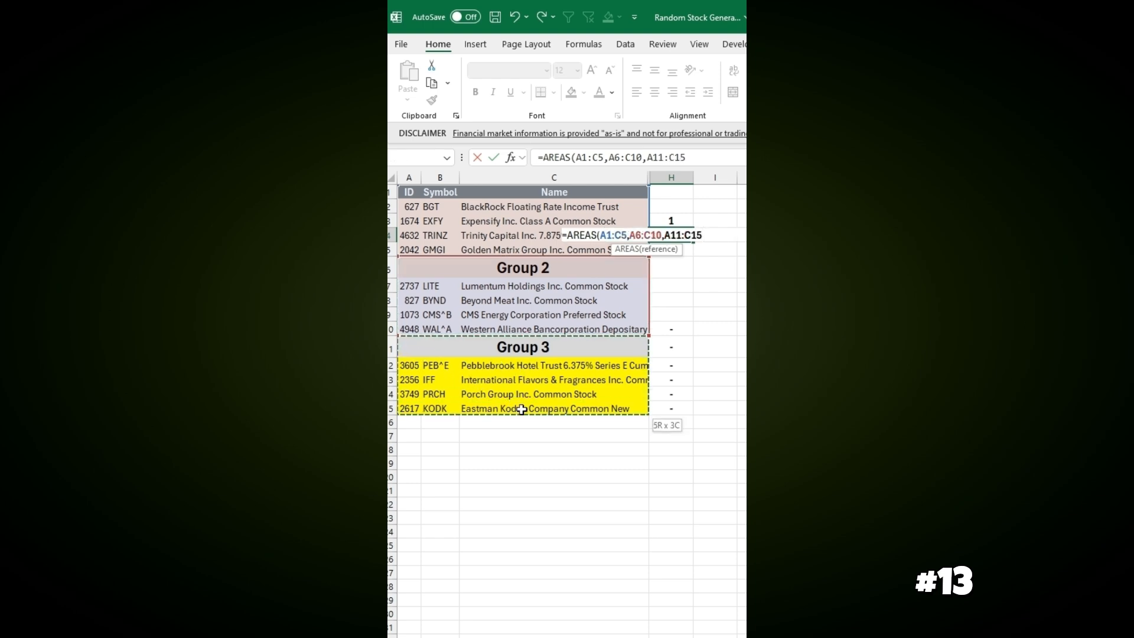
{"action": "left_click", "coordinate": [691, 159]}
{"action": "type", "text": "))"}
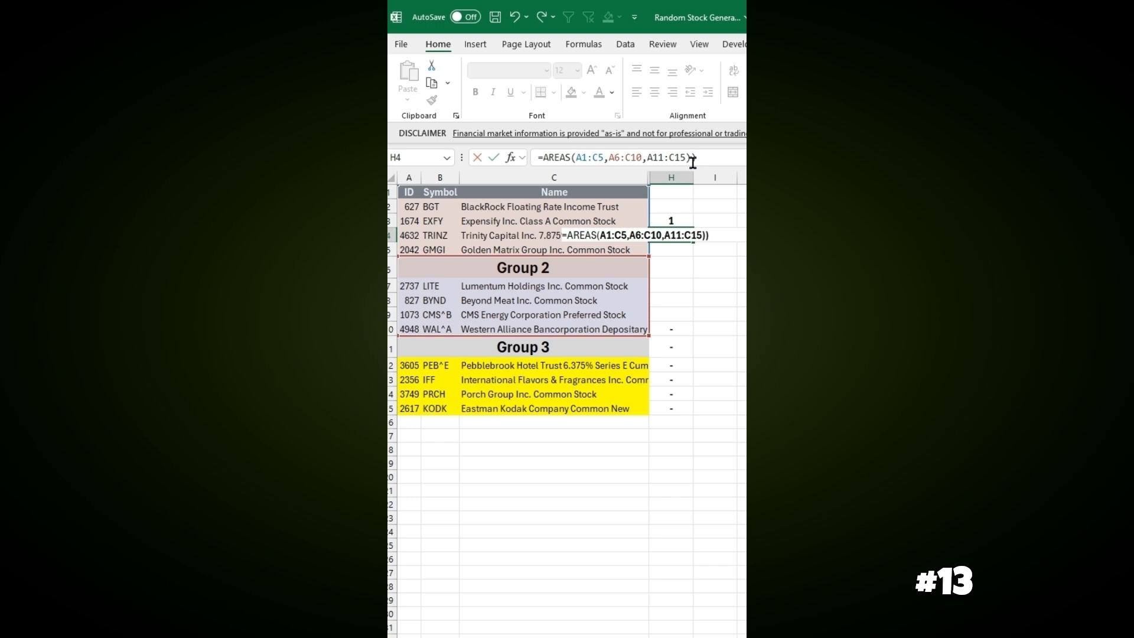
{"action": "left_click", "coordinate": [576, 158]}
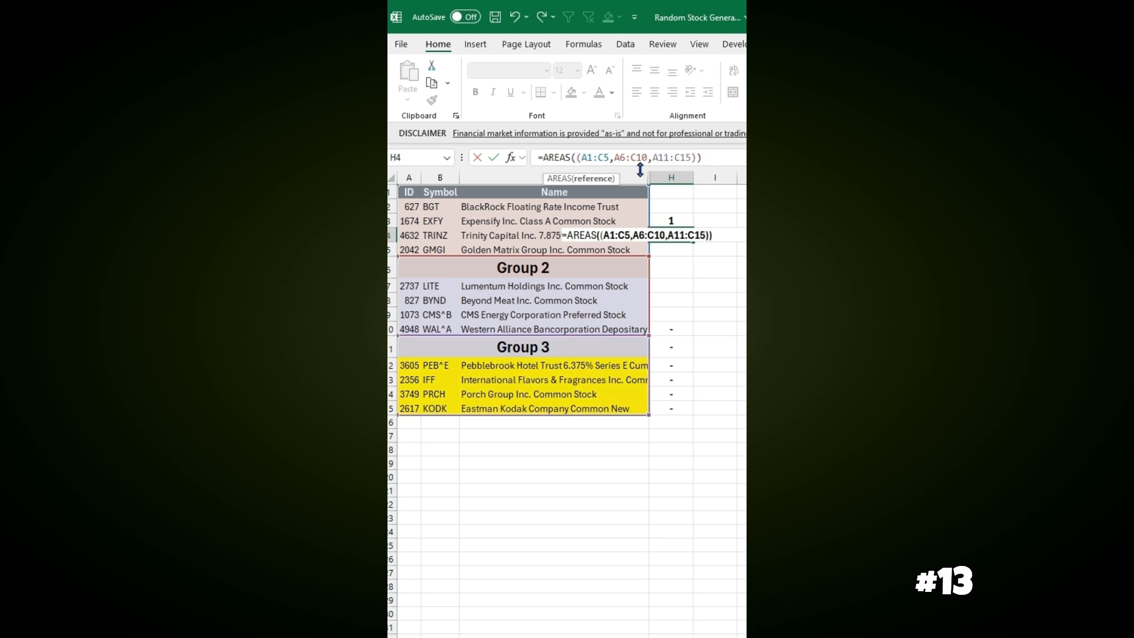
{"action": "key", "text": "Return"}
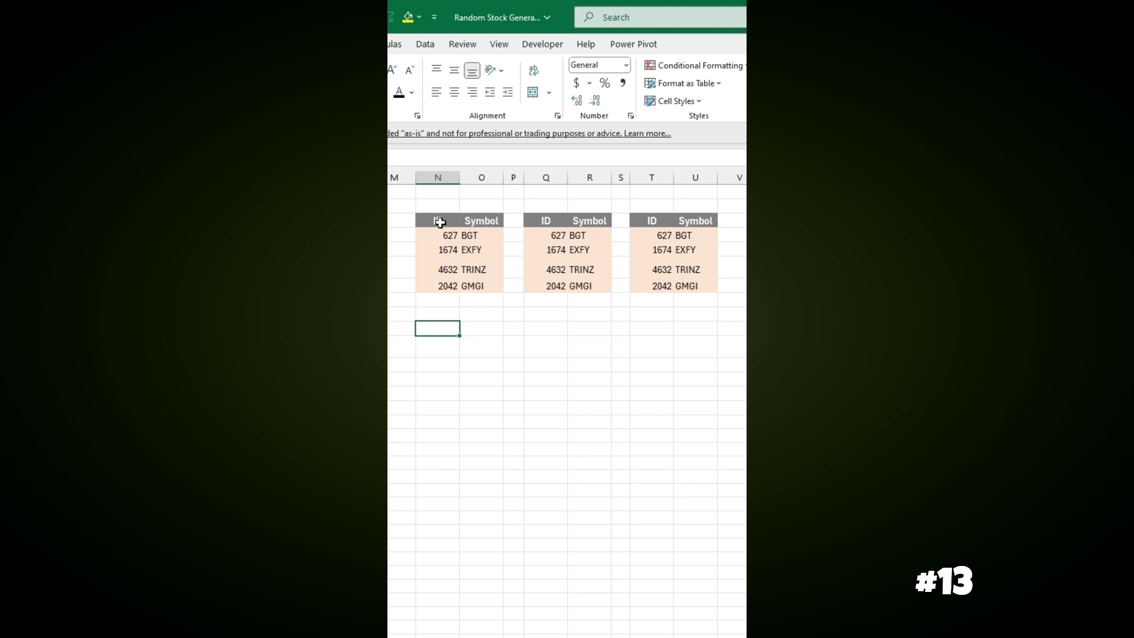
- Enter an AREAS formula in N9 with the three table ranges N3:O7, Q3:R7 and T3:U7 enclosed in double parentheses
{"action": "left_click_drag", "start_coordinate": [440, 222], "coordinate": [476, 285]}
{"action": "left_click_drag", "start_coordinate": [556, 227], "coordinate": [580, 283]}
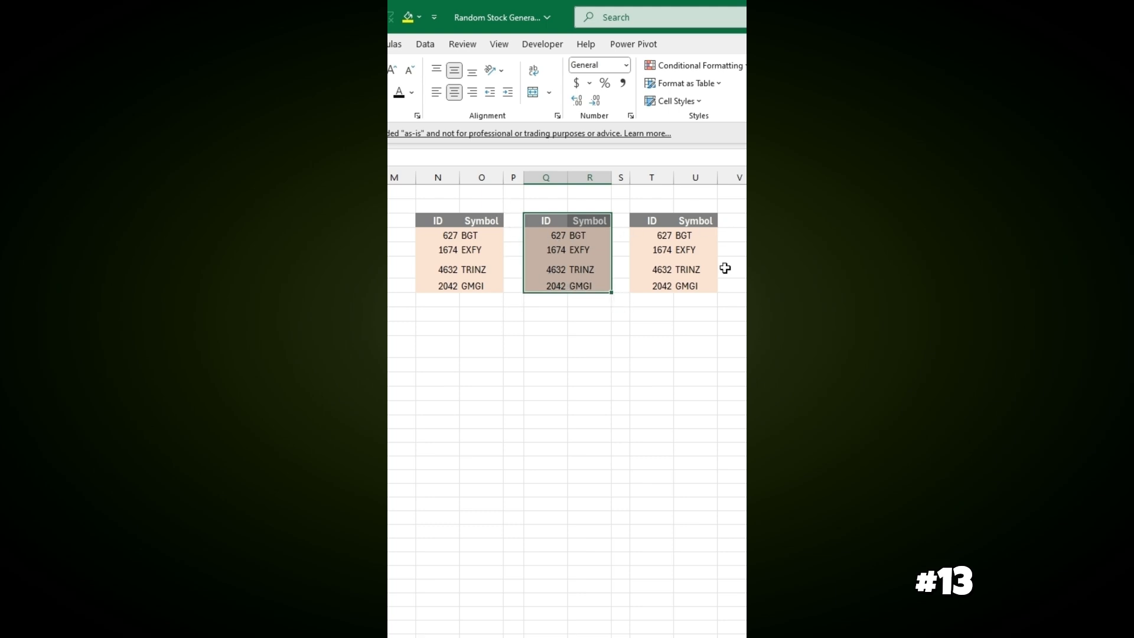
{"action": "left_click", "coordinate": [446, 318]}
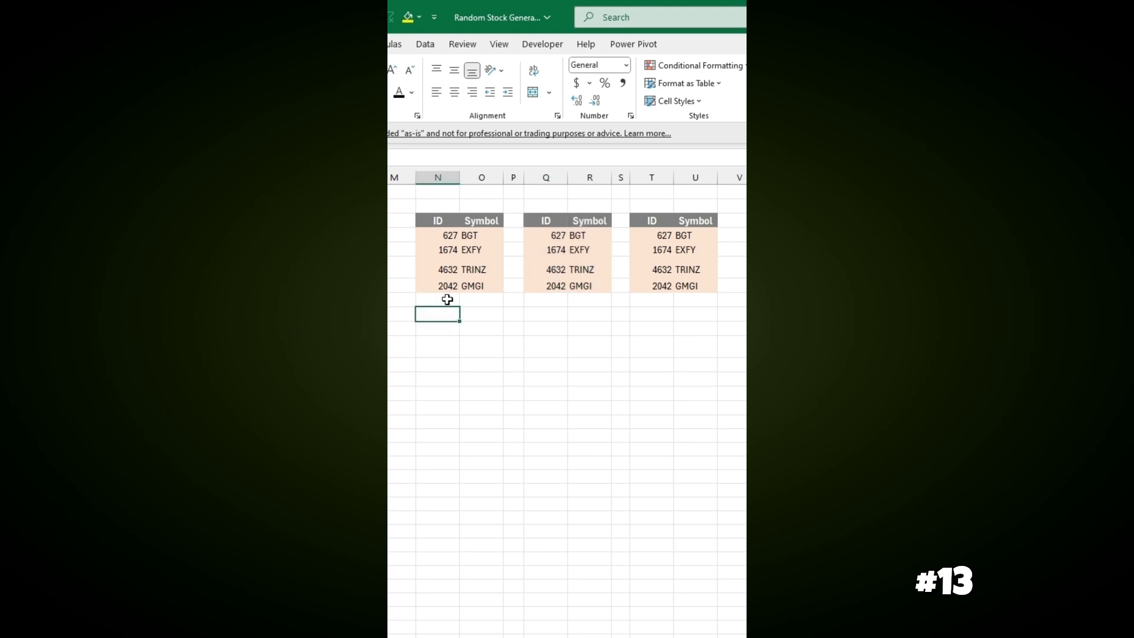
{"action": "type", "text": "=areas"}
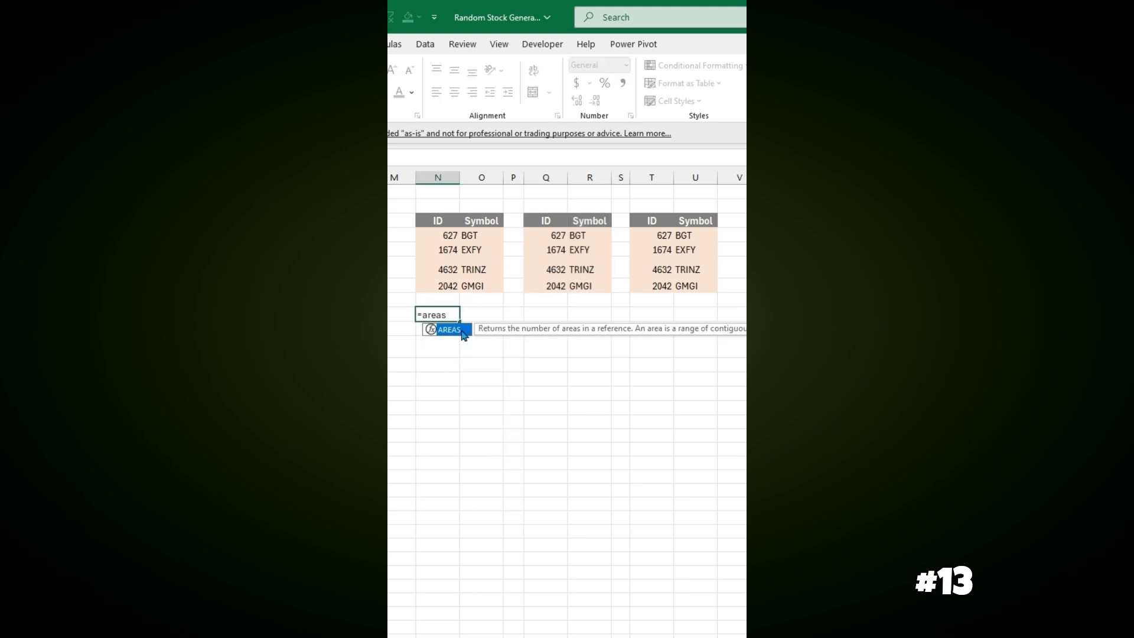
{"action": "double_click", "coordinate": [462, 333]}
{"action": "type", "text": "("}
{"action": "left_click_drag", "start_coordinate": [428, 225], "coordinate": [508, 284]}
{"action": "type", "text": ","}
{"action": "left_click_drag", "start_coordinate": [553, 223], "coordinate": [588, 286]}
{"action": "type", "text": ","}
{"action": "left_click_drag", "start_coordinate": [651, 224], "coordinate": [691, 285]}
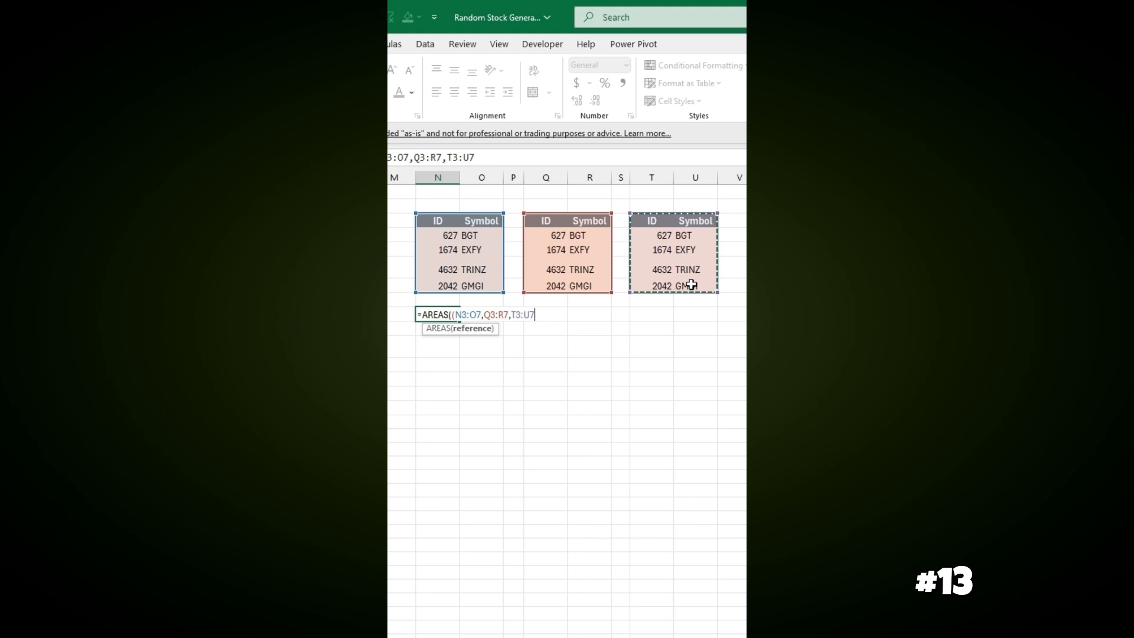
{"action": "type", "text": "))"}
{"action": "key", "text": "Return"}
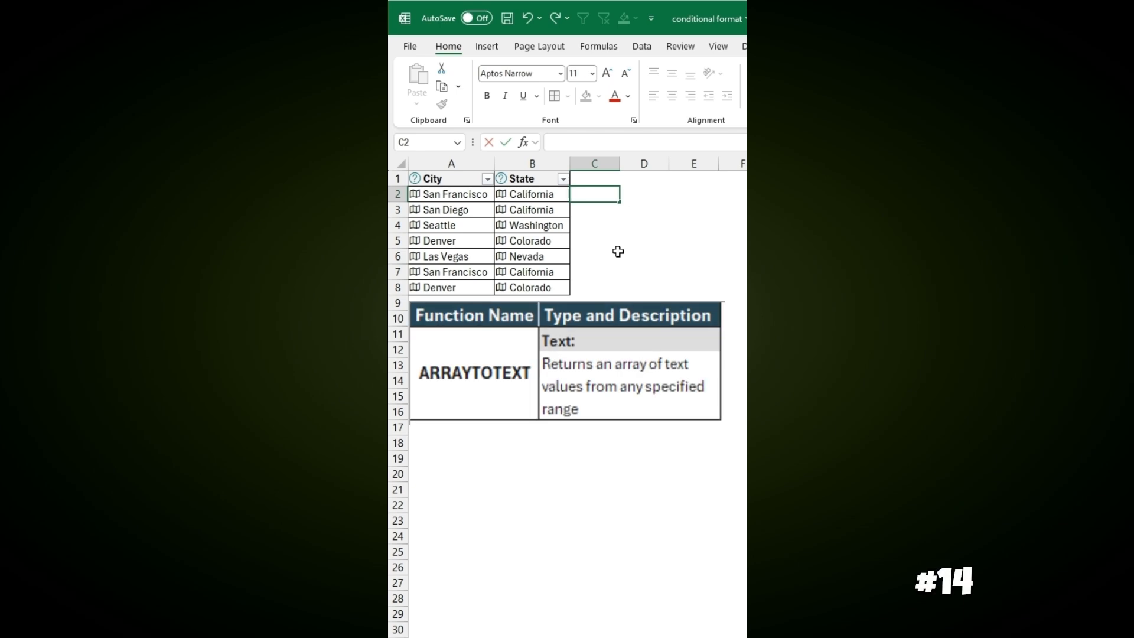
- Enter an ARRAYTOTEXT formula for A2:B2 in C2 and fill it down to row 8
{"action": "type", "text": "=arra"}
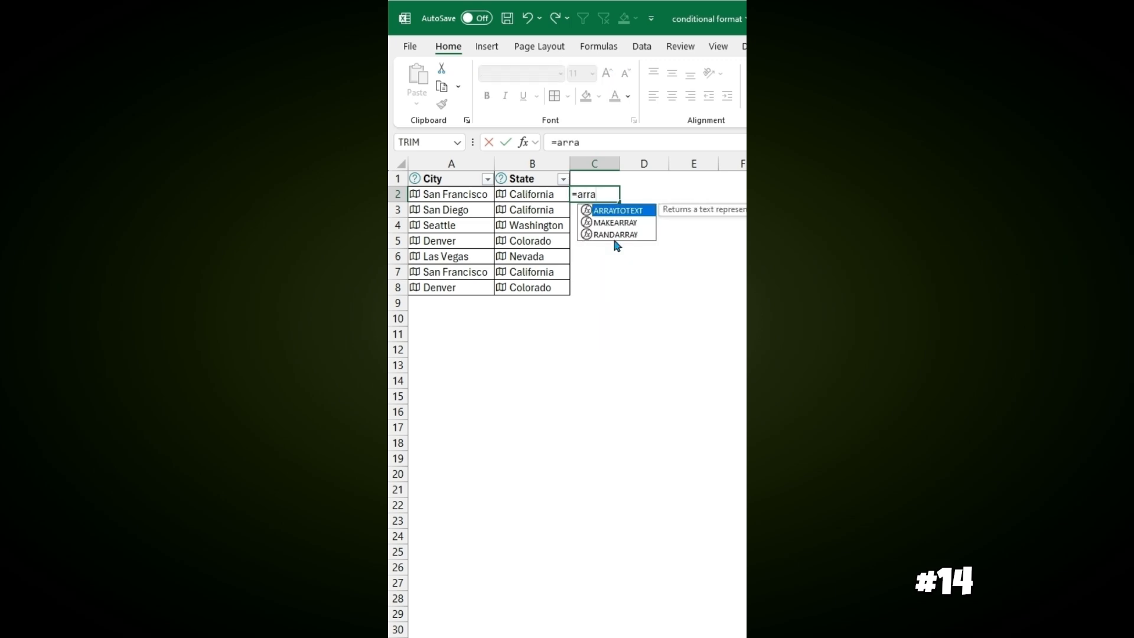
{"action": "double_click", "coordinate": [634, 212]}
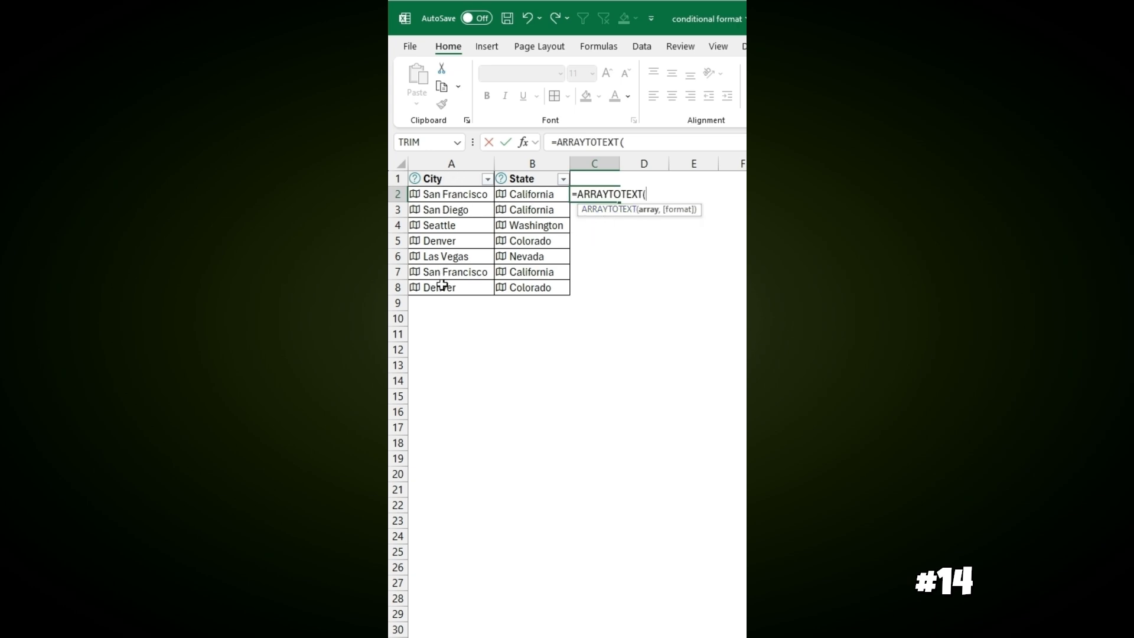
{"action": "left_click_drag", "start_coordinate": [445, 178], "coordinate": [520, 195]}
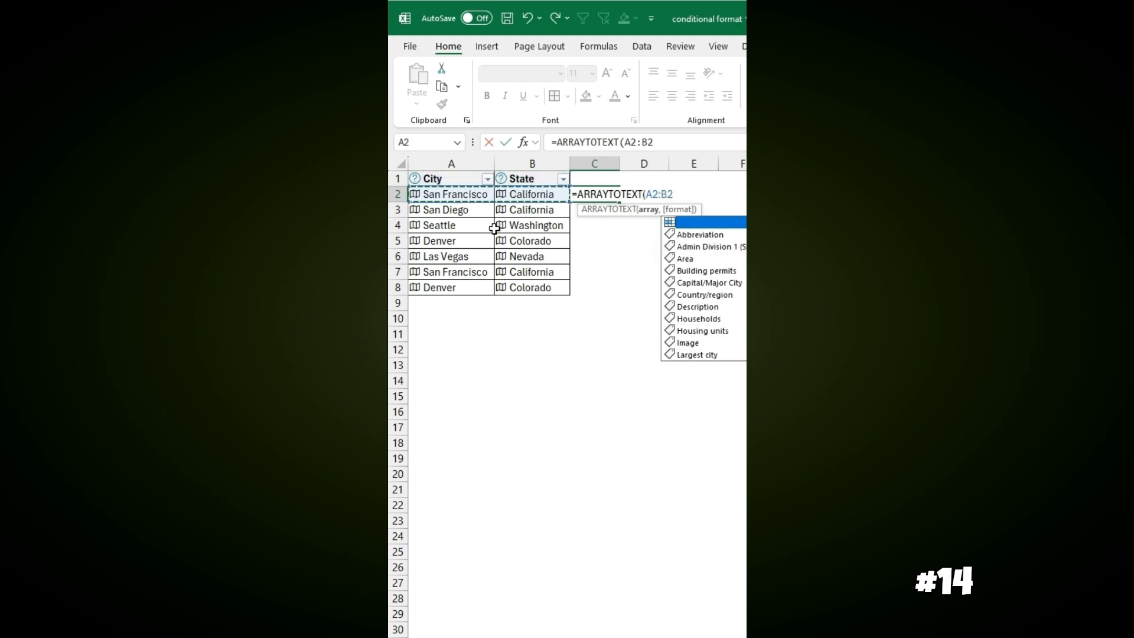
{"action": "key", "text": "Return"}
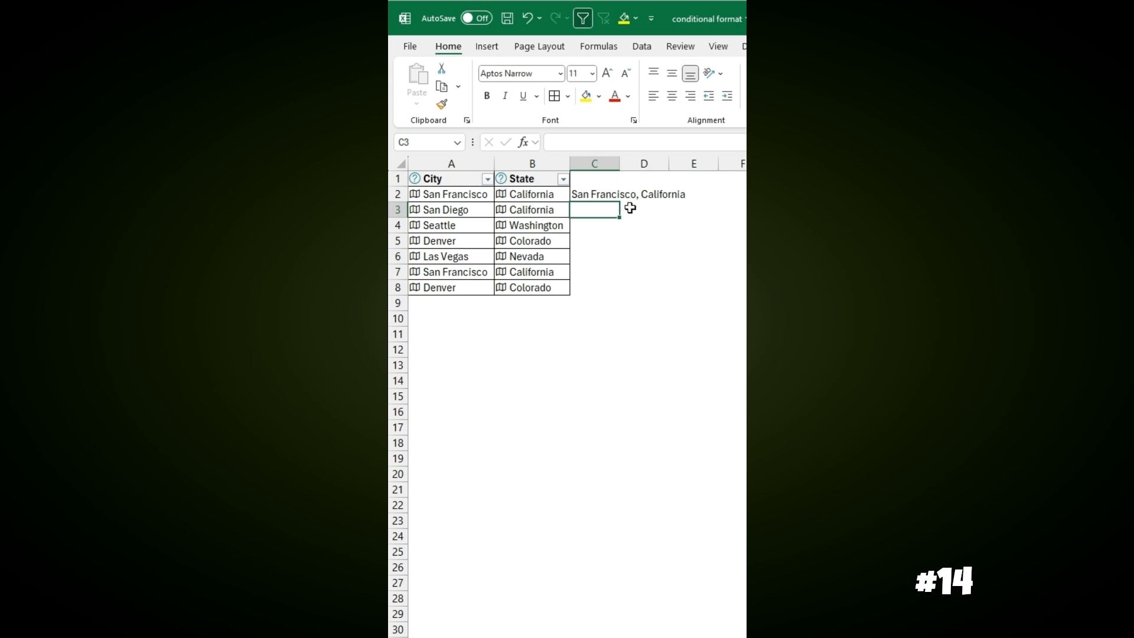
{"action": "left_click", "coordinate": [597, 193]}
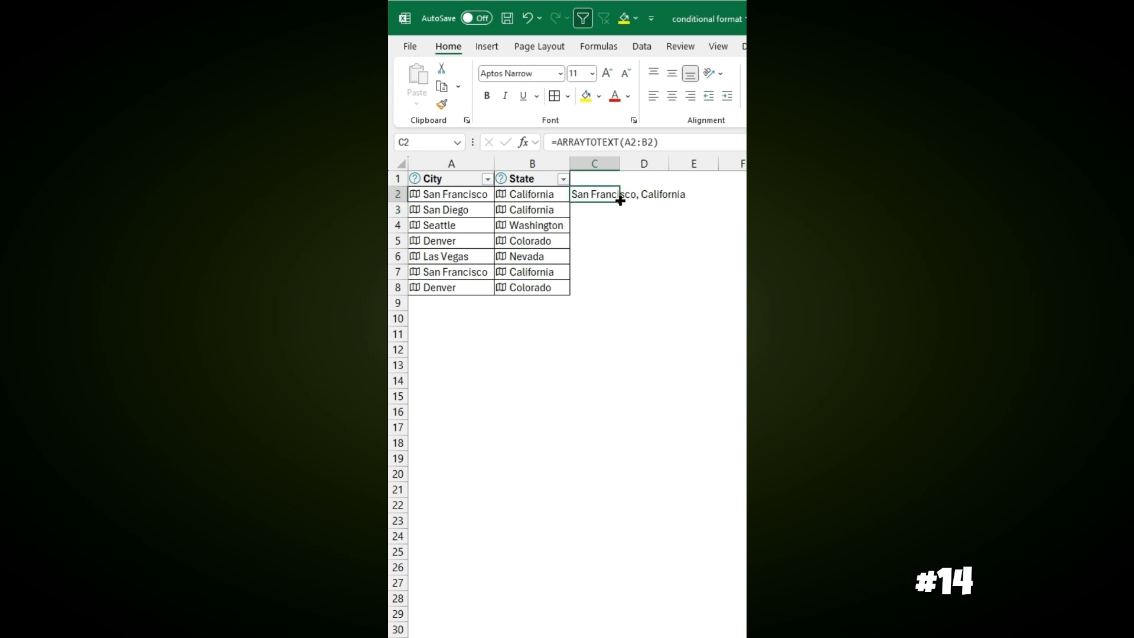
{"action": "double_click", "coordinate": [619, 201]}
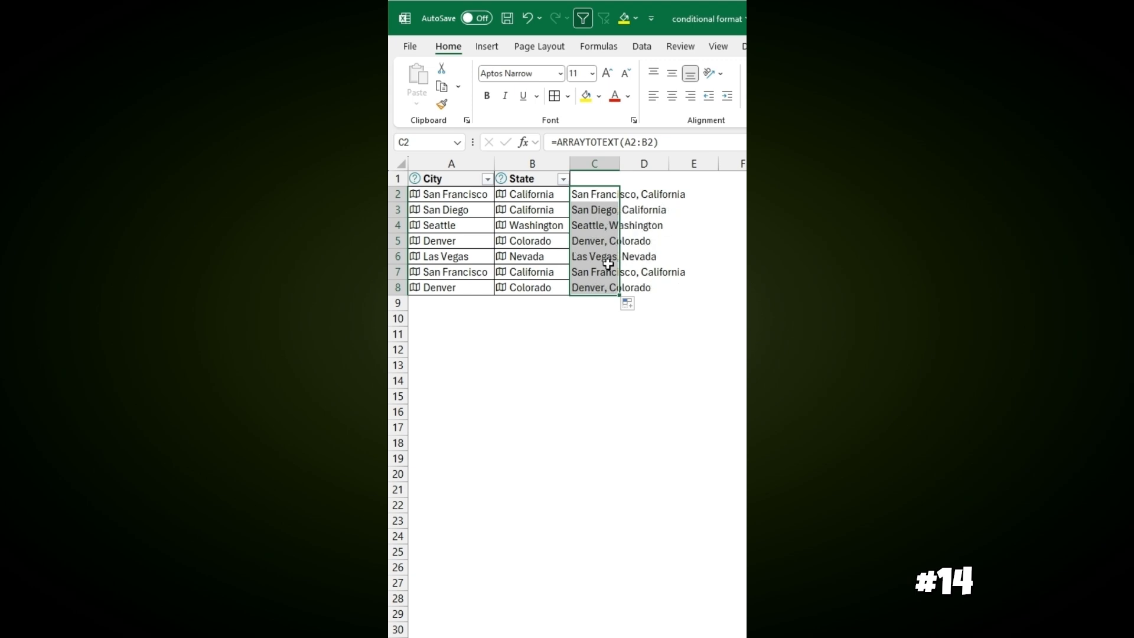
- Enter an ARRAYTOTEXT formula in C10 for A2:B2 with the format argument set to 1
{"action": "left_click", "coordinate": [592, 313]}
{"action": "type", "text": "="}
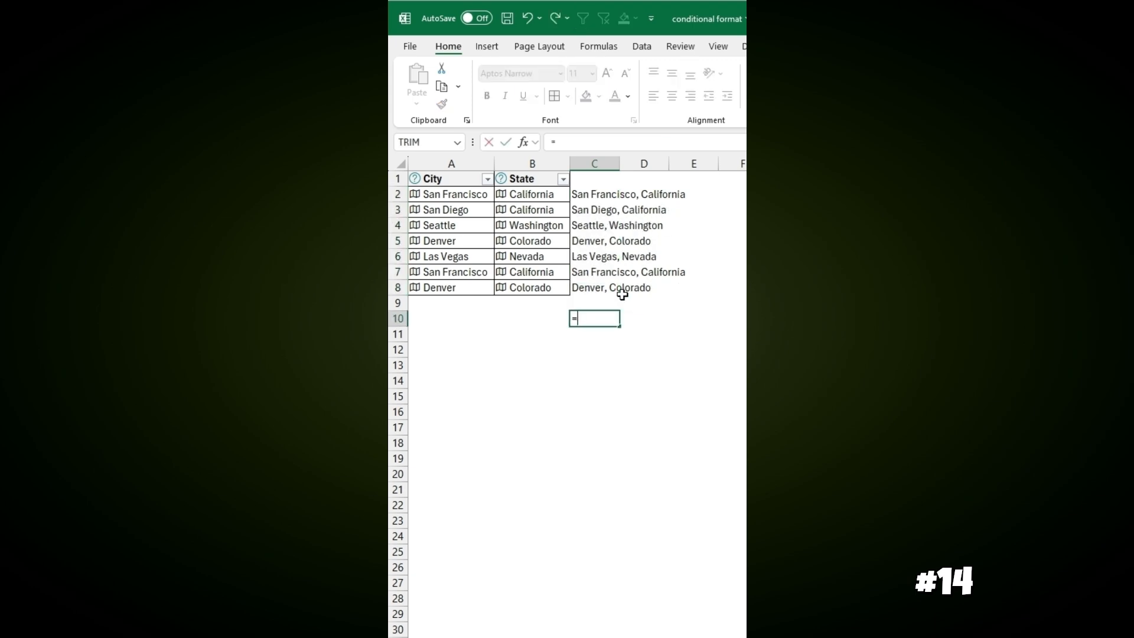
{"action": "type", "text": "arr"}
{"action": "key", "text": "Tab"}
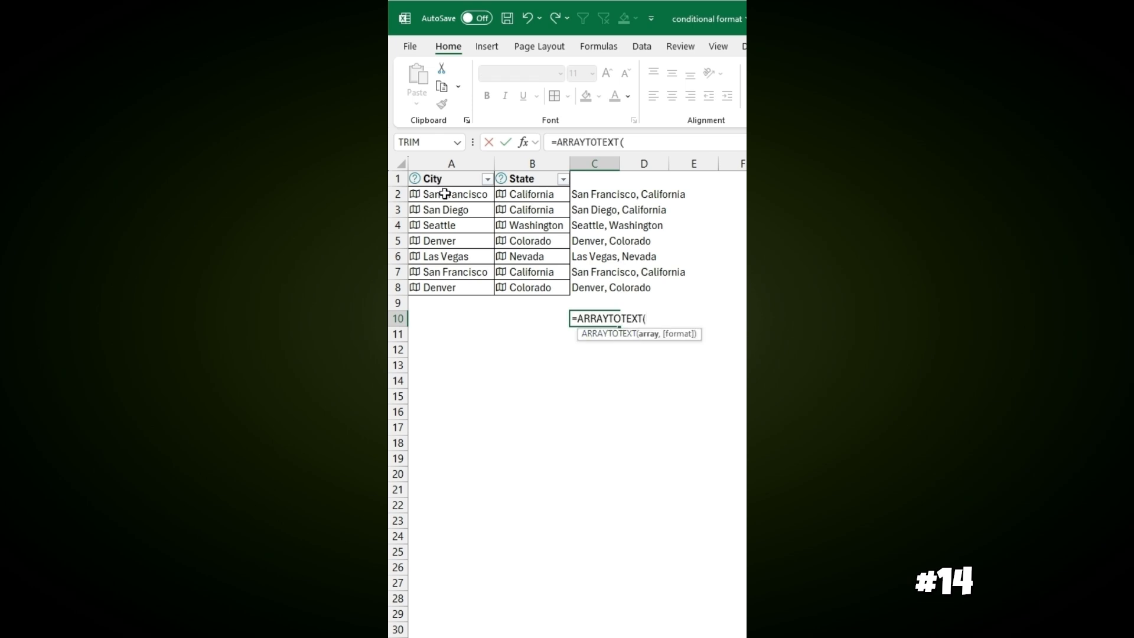
{"action": "left_click_drag", "start_coordinate": [445, 194], "coordinate": [516, 200]}
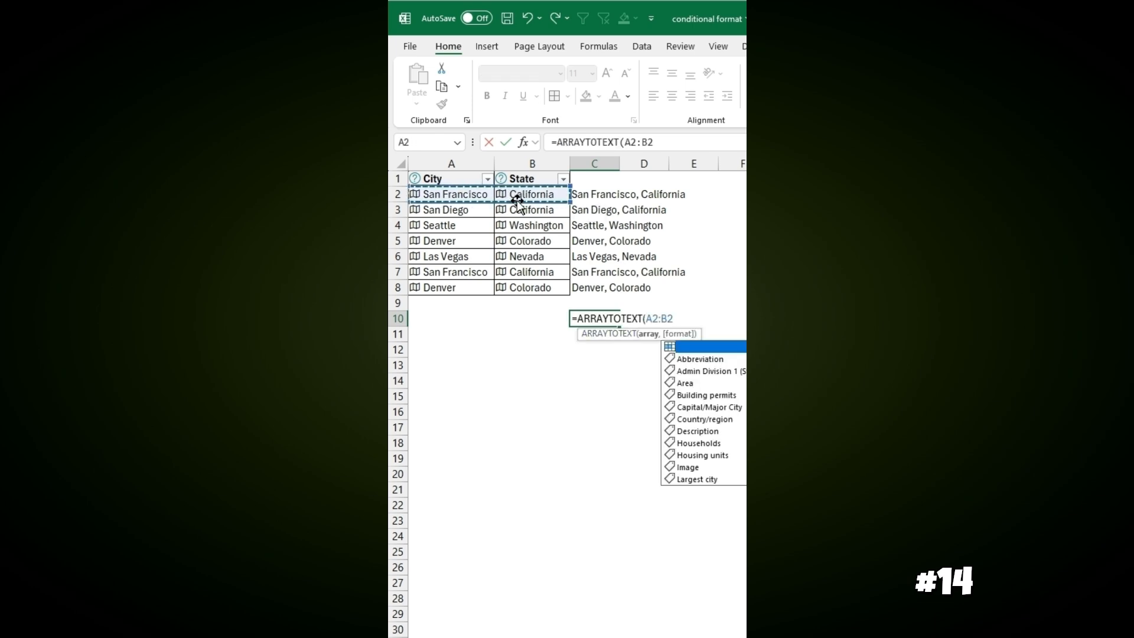
{"action": "type", "text": ","}
{"action": "double_click", "coordinate": [714, 361]}
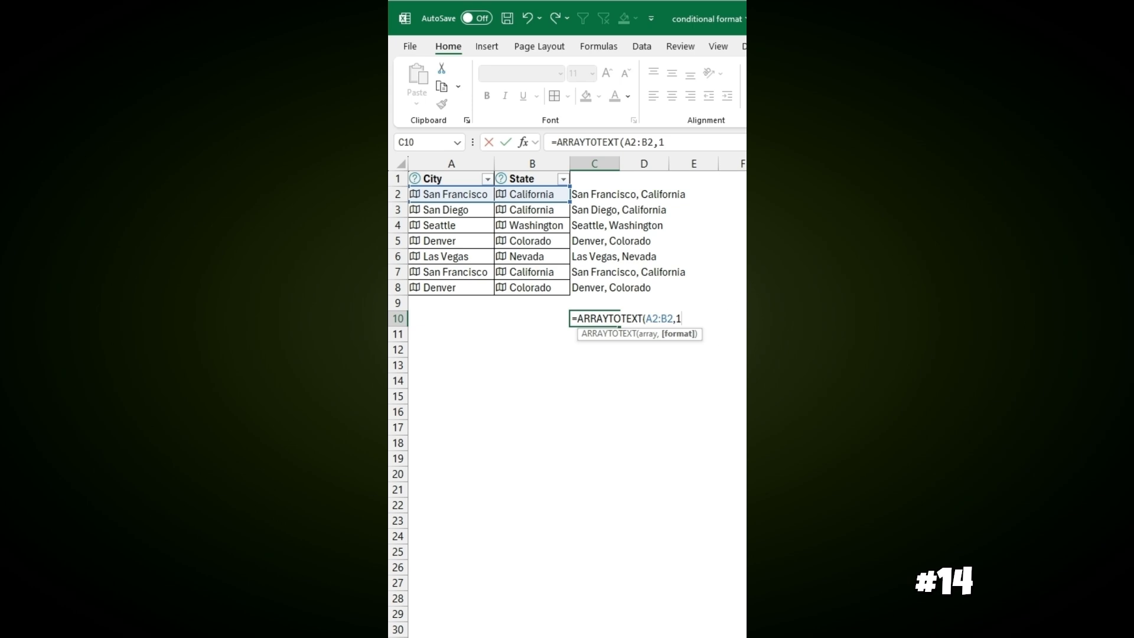
{"action": "key", "text": "Return"}
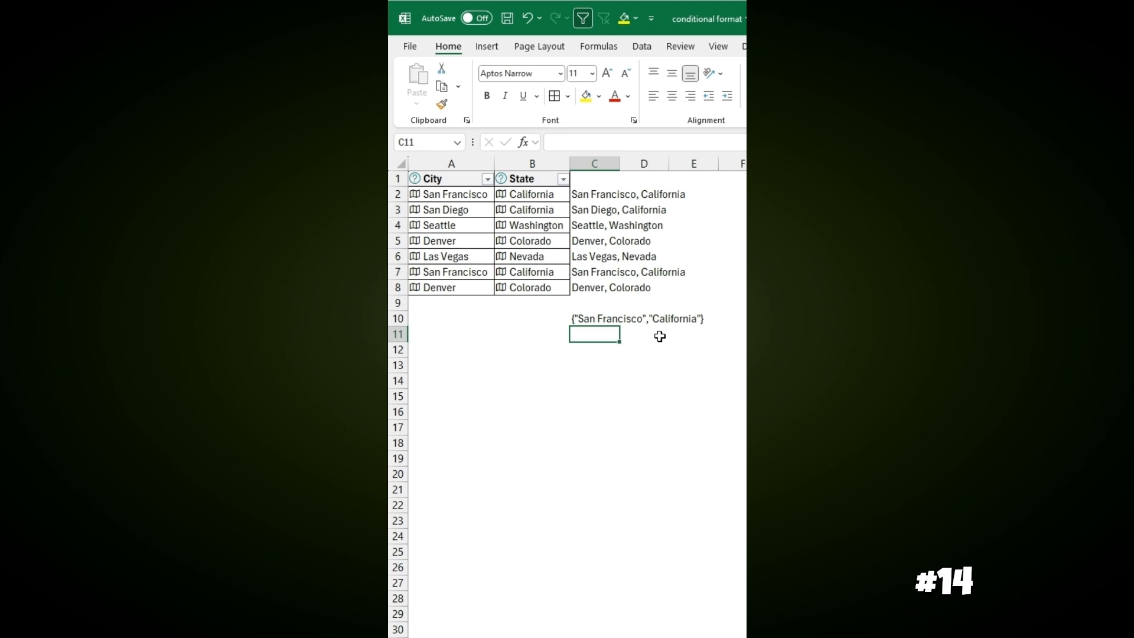
- Enter an ARRAYTOTEXT formula in B11 that covers the State column from its header in B1 down to B8
{"action": "left_click", "coordinate": [523, 336]}
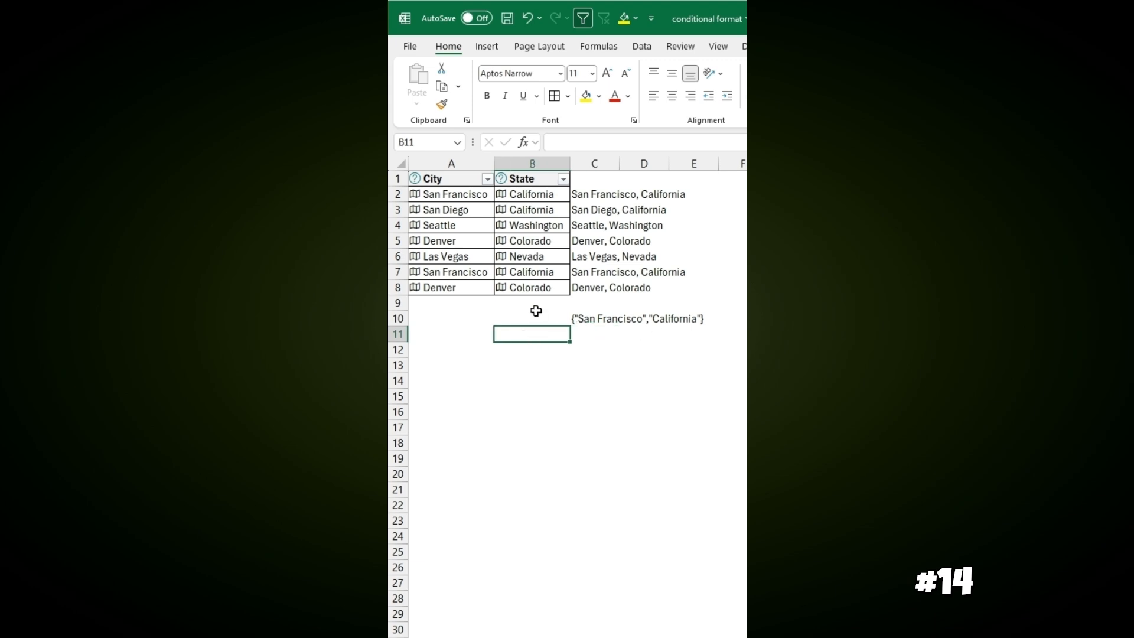
{"action": "type", "text": "=arr"}
{"action": "key", "text": "Tab"}
{"action": "left_click_drag", "start_coordinate": [514, 179], "coordinate": [531, 288]}
{"action": "key", "text": "Return"}
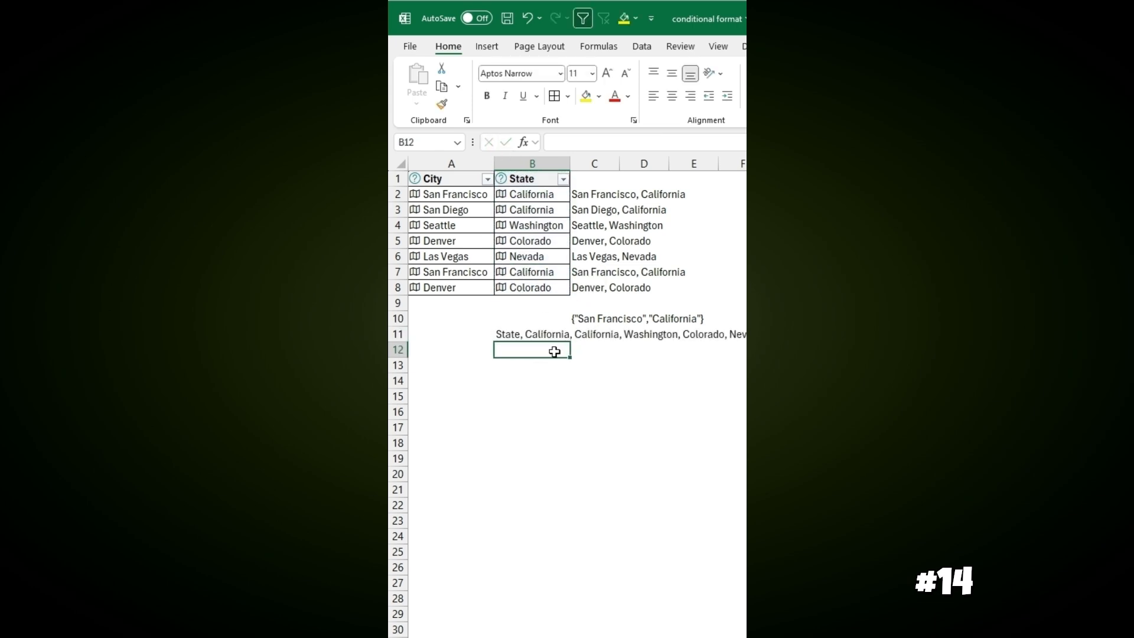
- Enter an ARRAYTOTEXT formula in B12 that references the City column starting at its header in A1
{"action": "type", "text": "=arr"}
{"action": "key", "text": "Tab"}
{"action": "left_click_drag", "start_coordinate": [434, 178], "coordinate": [488, 232]}
{"action": "key", "text": "Return"}
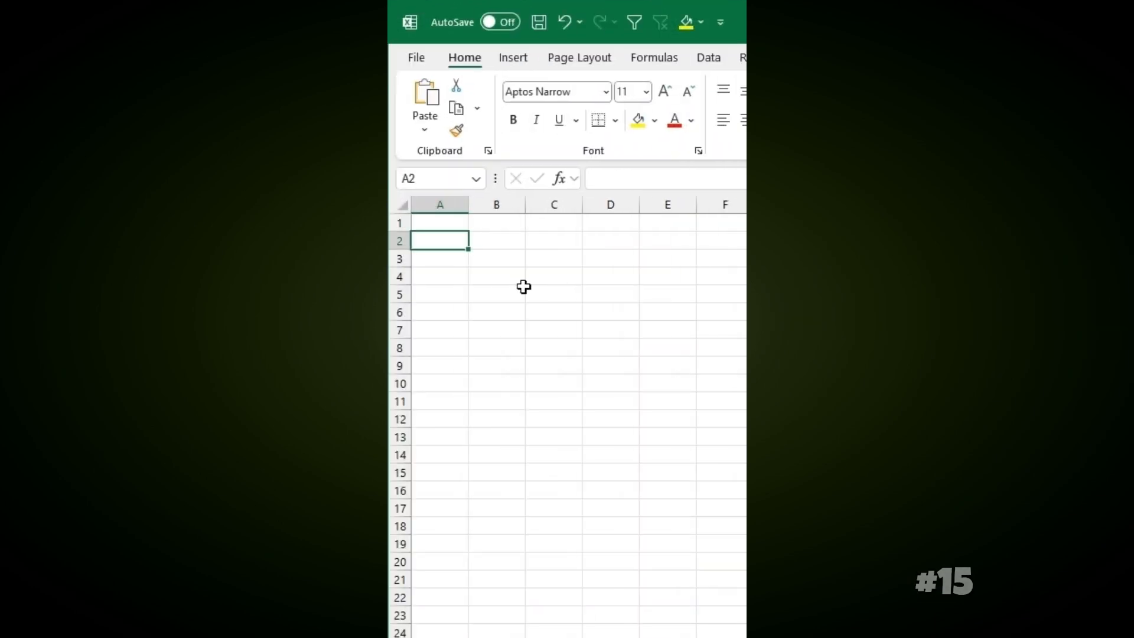
- Calculate the arcsine of .5 with an ASIN formula in A2 of the blank sheet
{"action": "type", "text": "=as"}
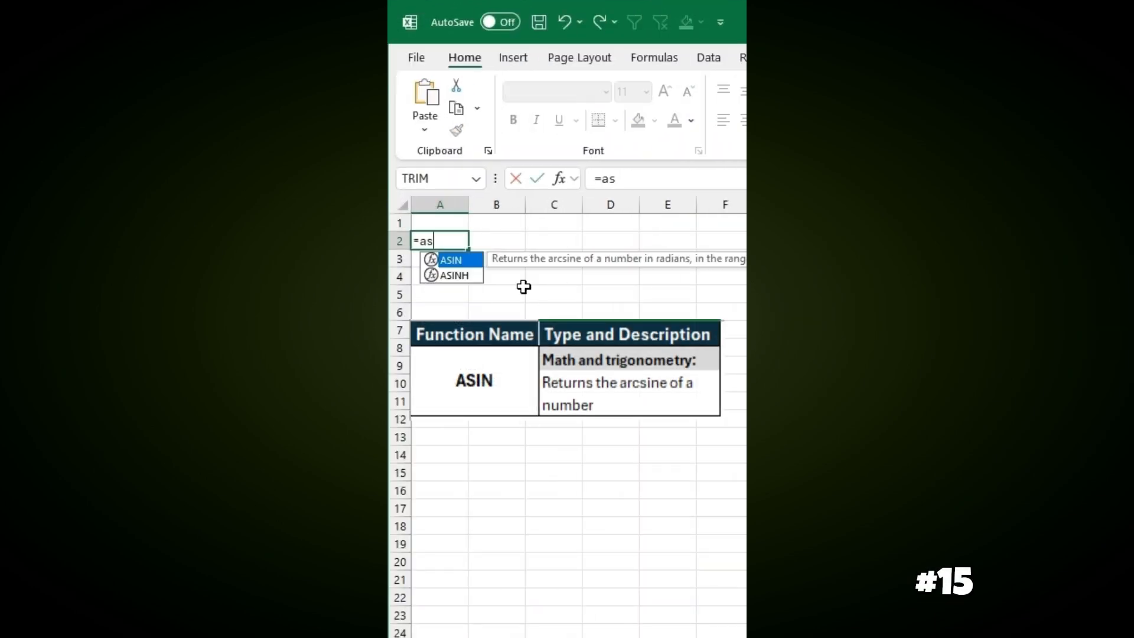
{"action": "double_click", "coordinate": [461, 261]}
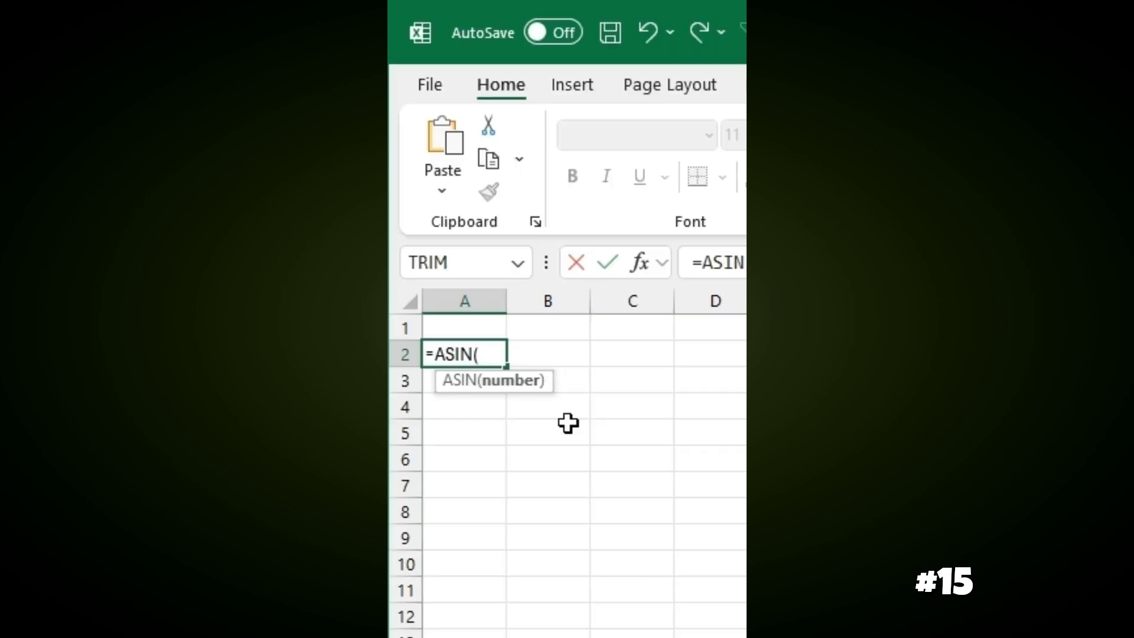
{"action": "type", "text": ".5"}
{"action": "key", "text": "Return"}
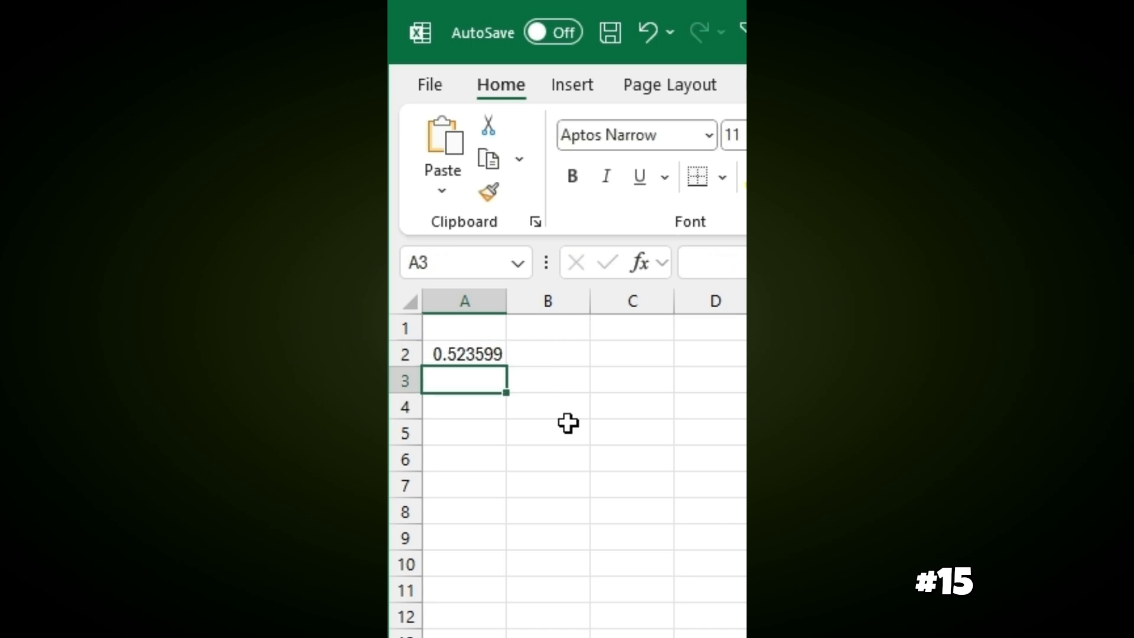
- Convert the arcsine in A2 to degrees with a DEGREES formula in A3
{"action": "type", "text": "=degr"}
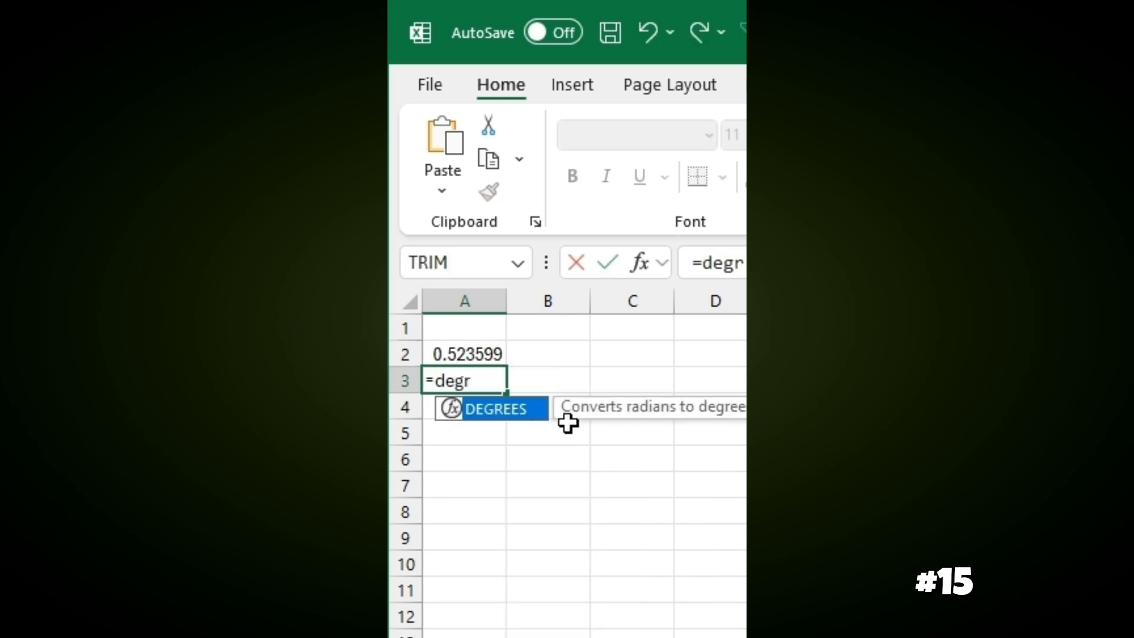
{"action": "double_click", "coordinate": [519, 409]}
{"action": "left_click", "coordinate": [493, 356]}
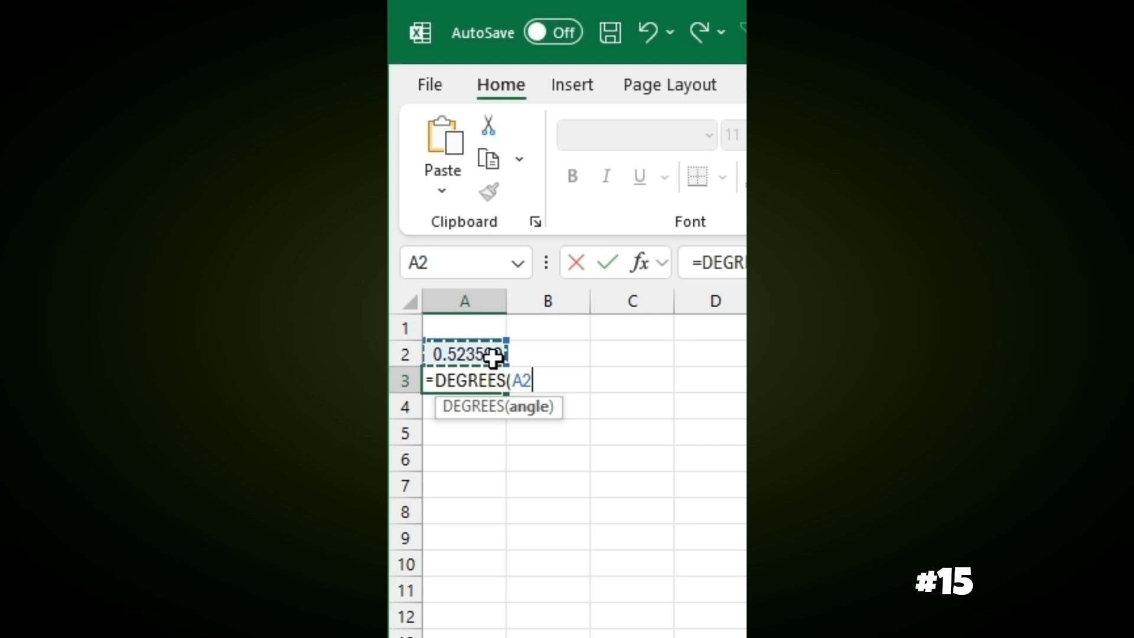
{"action": "key", "text": "Return"}
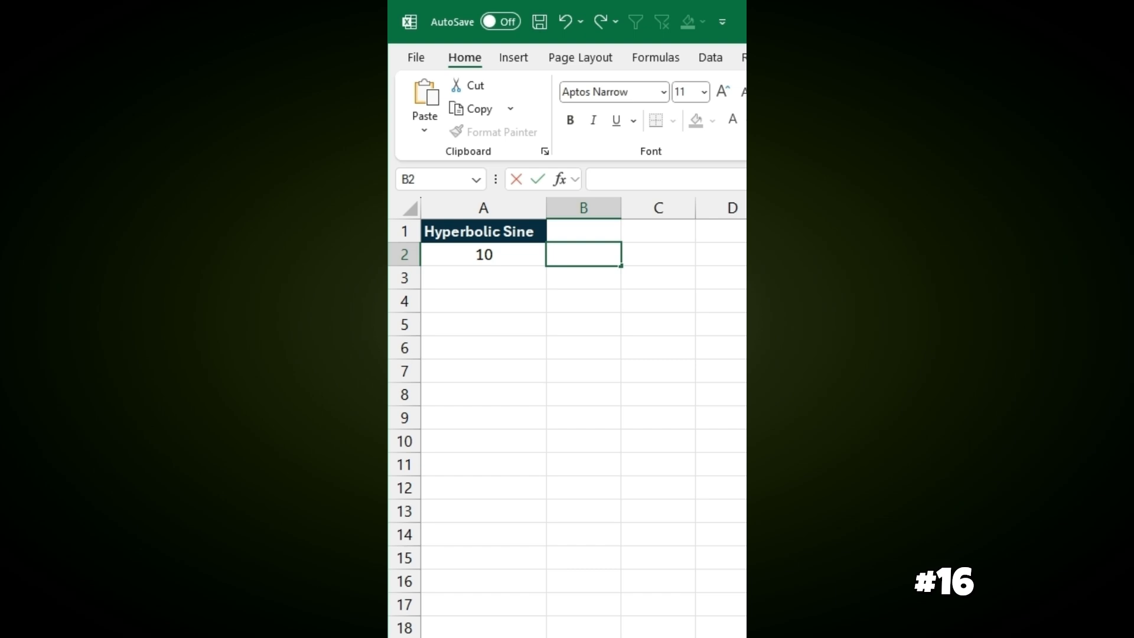
- Calculate the inverse hyperbolic sine of A2 with an ASINH formula in B2
{"action": "type", "text": "=asinh"}
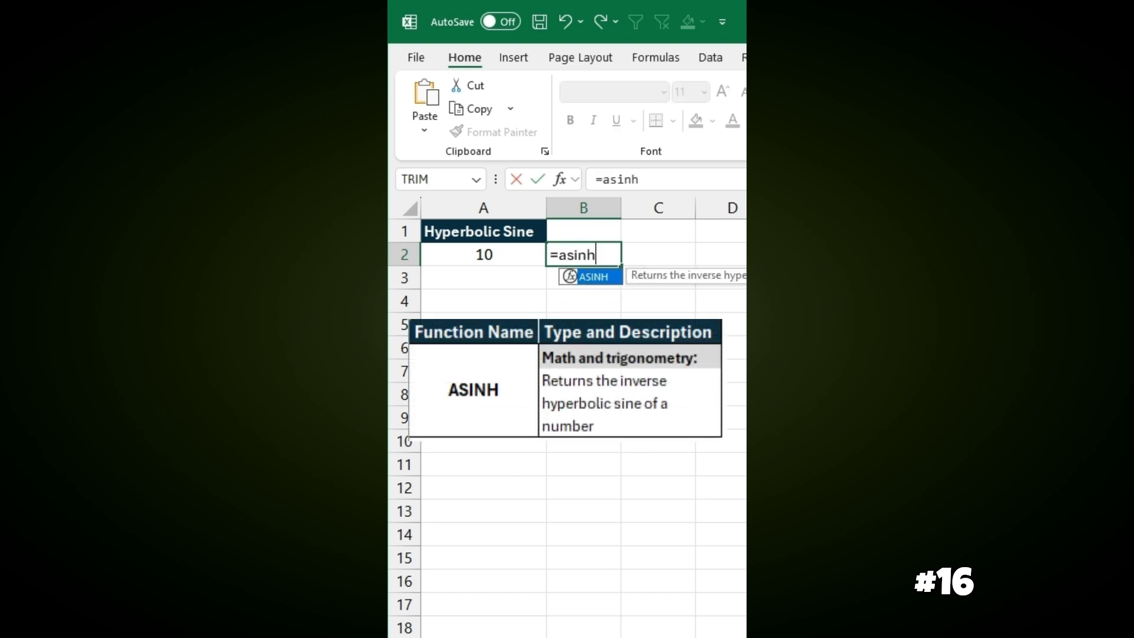
{"action": "double_click", "coordinate": [601, 280]}
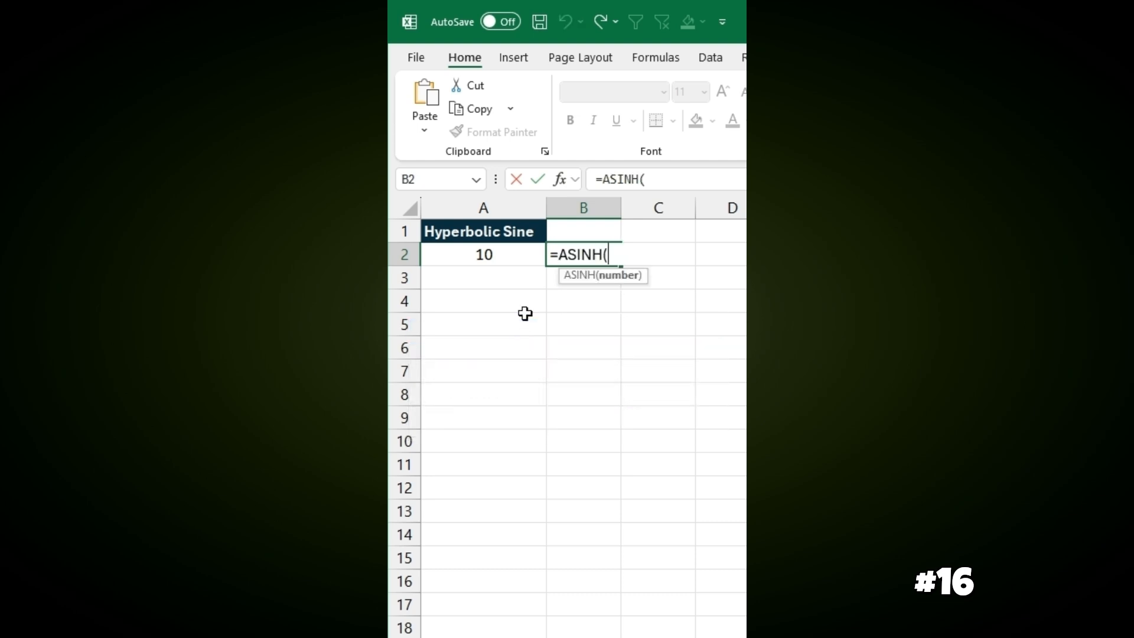
{"action": "left_click", "coordinate": [514, 256]}
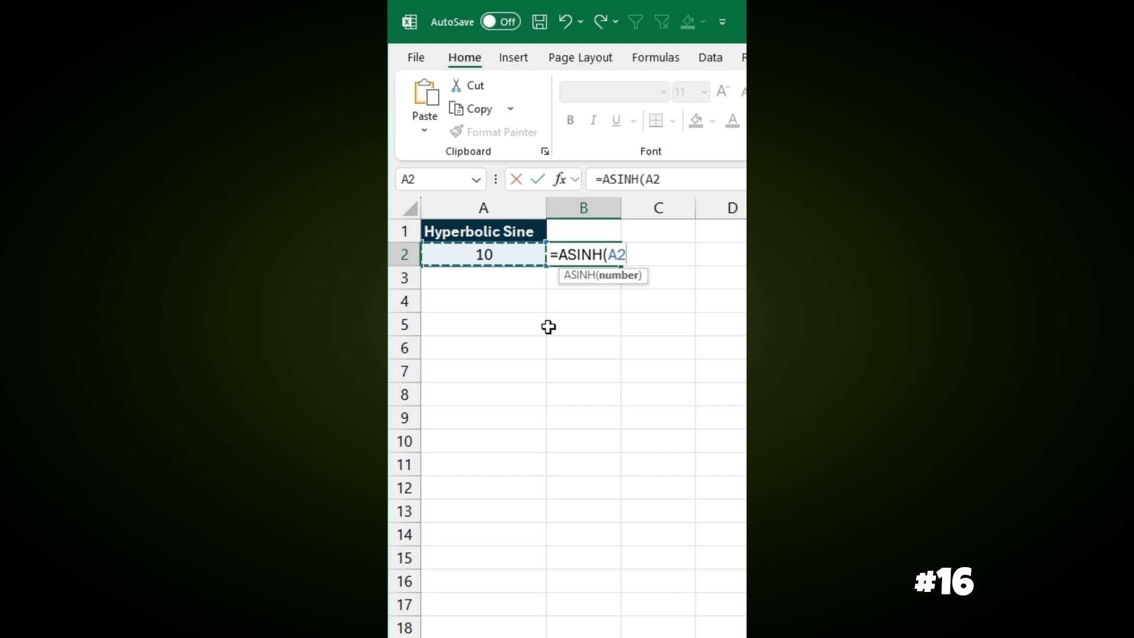
{"action": "key", "text": "Return"}
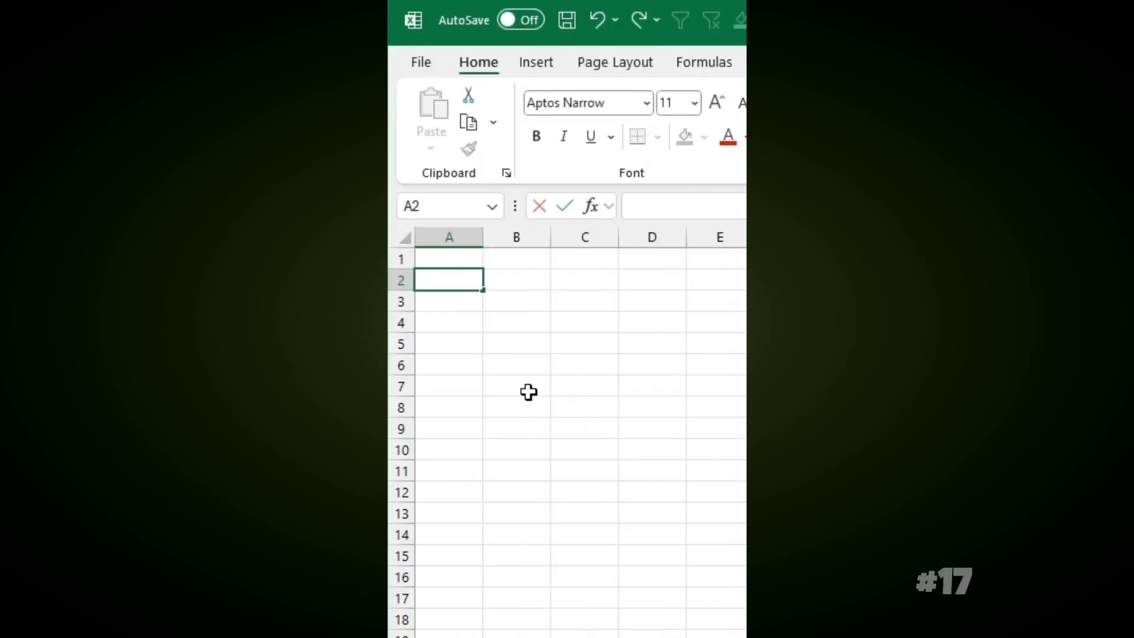
- Calculate the arctangent of 1 with an ATAN formula in A2 of the blank sheet
{"action": "type", "text": "=atan"}
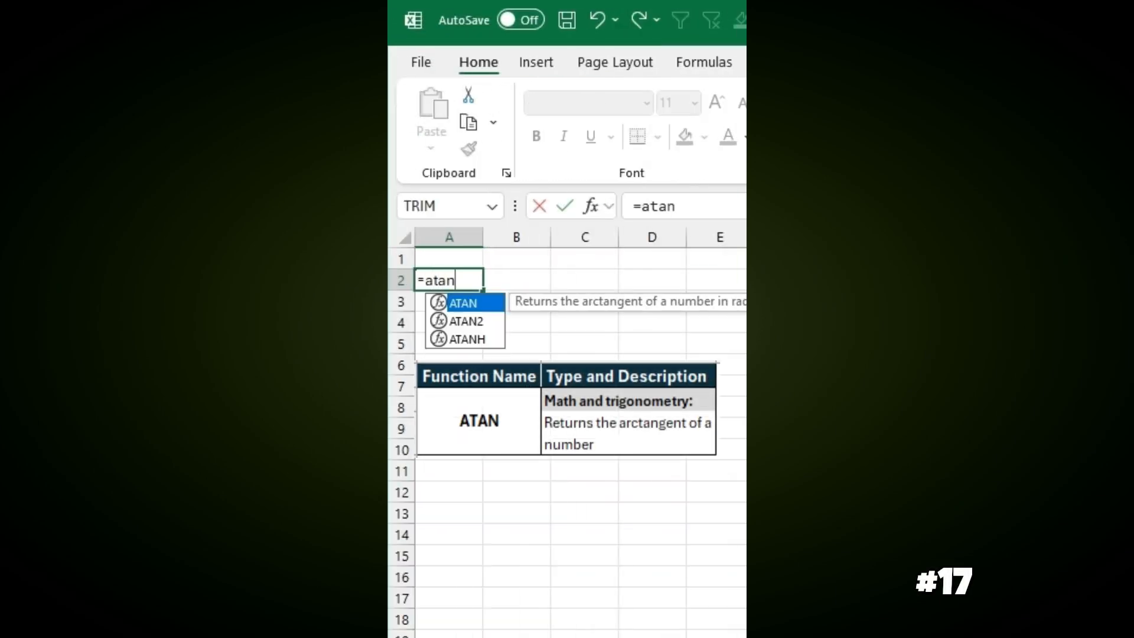
{"action": "double_click", "coordinate": [474, 306]}
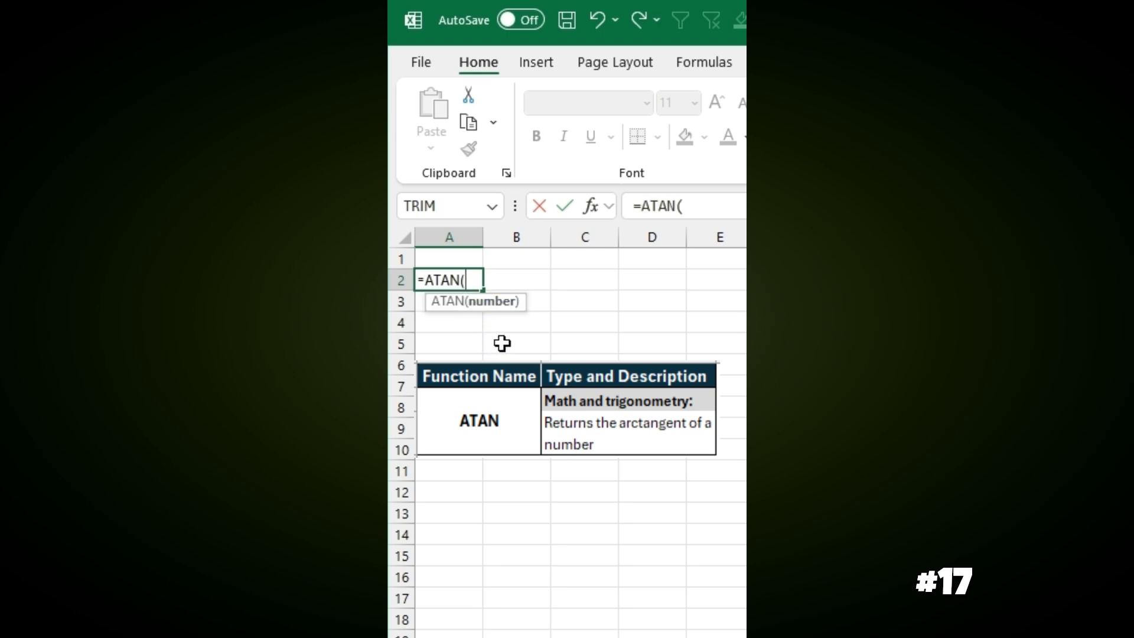
{"action": "type", "text": "1)"}
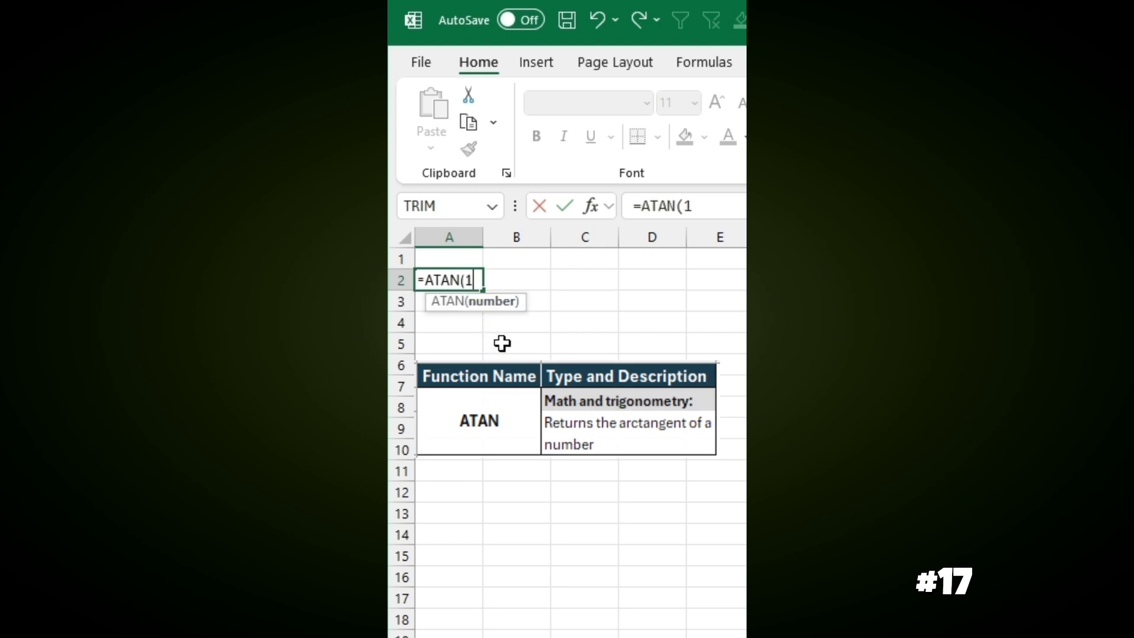
{"action": "key", "text": "Return"}
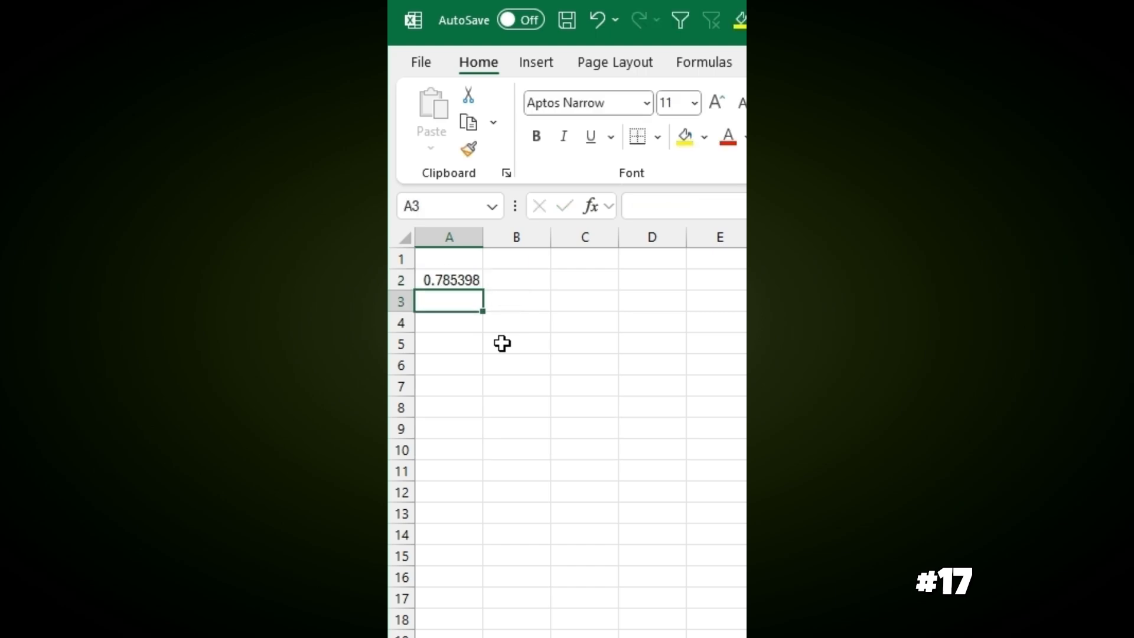
- Convert the arctangent in A2 to degrees with a DEGREES formula in A3
{"action": "type", "text": "="}
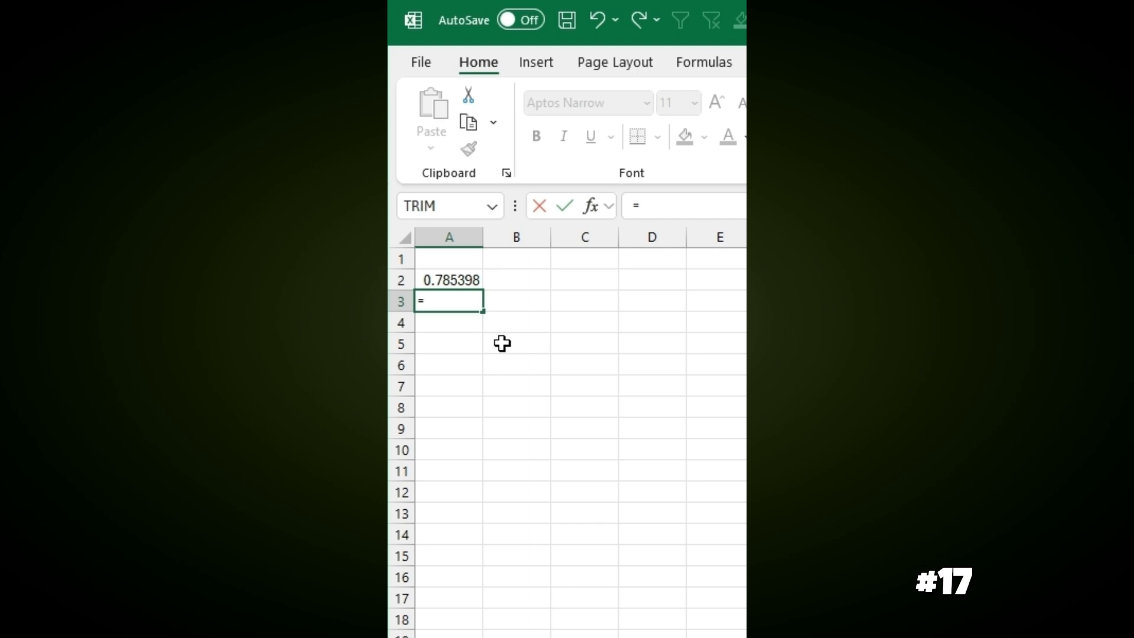
{"action": "type", "text": "degree"}
{"action": "double_click", "coordinate": [488, 335]}
{"action": "left_click", "coordinate": [459, 276]}
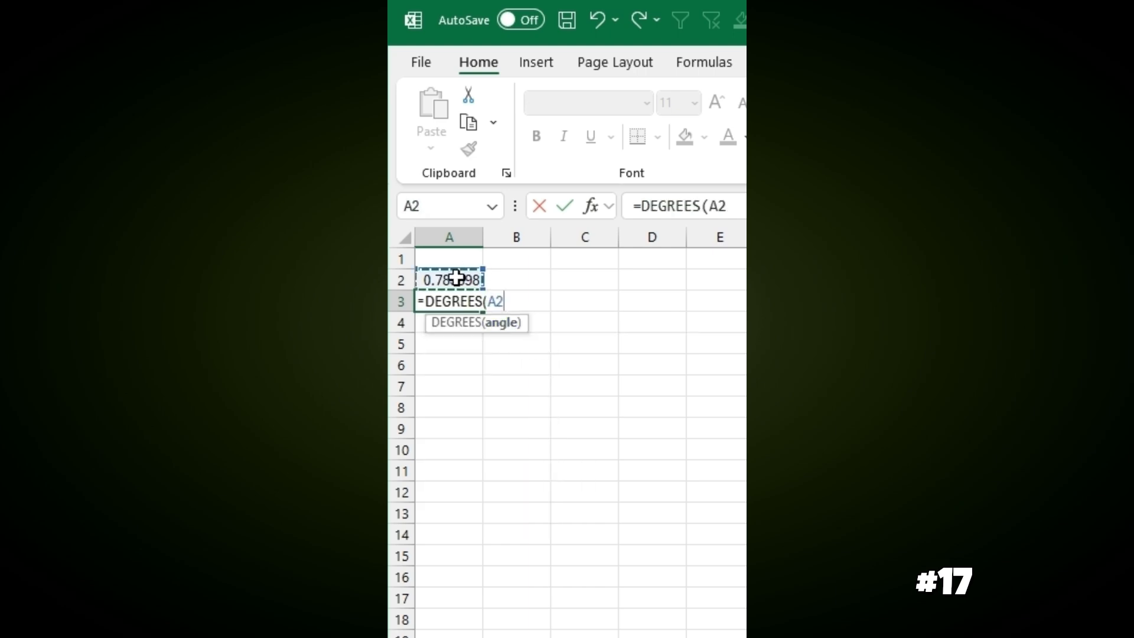
{"action": "key", "text": "Return"}
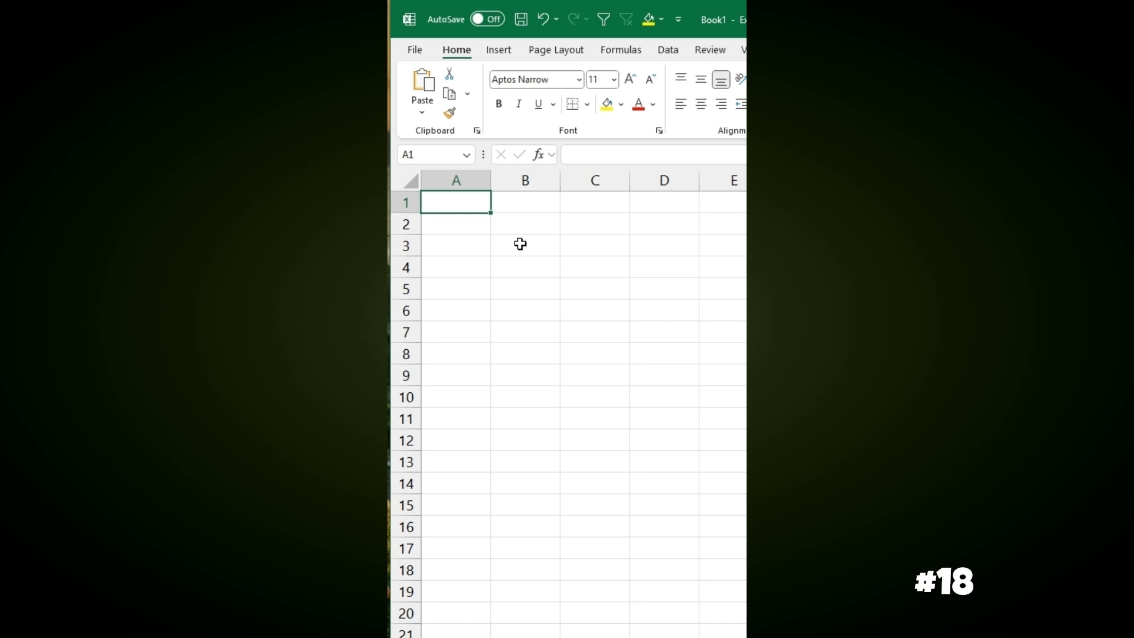
- Calculate the arctangent of the coordinates x 1 and y 1 with an ATAN2 formula in A1 of the blank sheet
{"action": "type", "text": "=ata"}
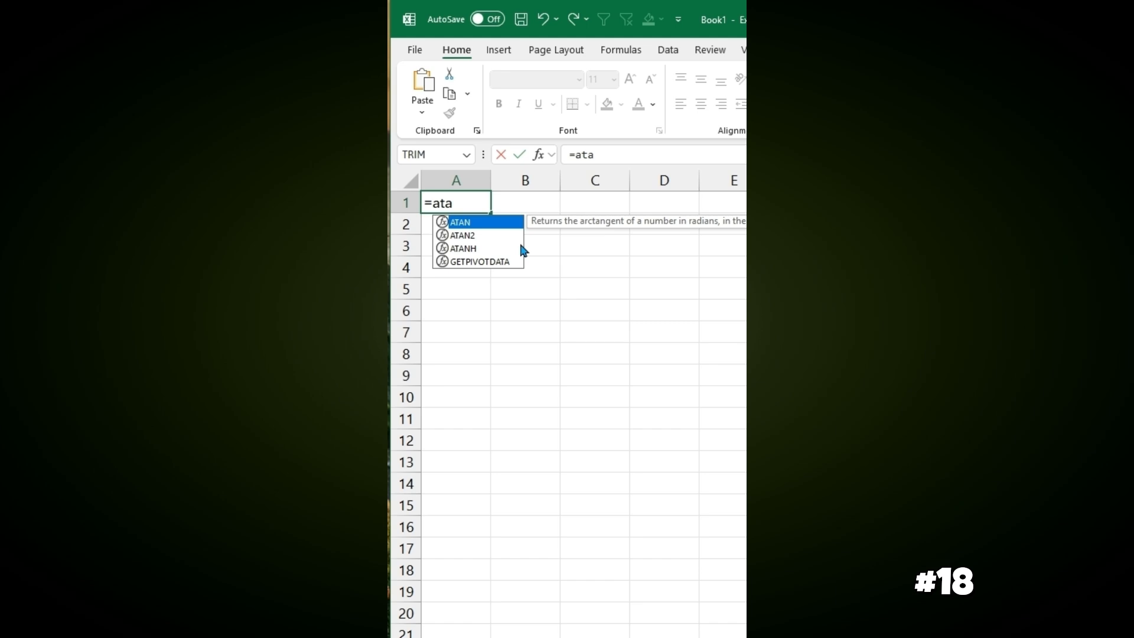
{"action": "type", "text": "n"}
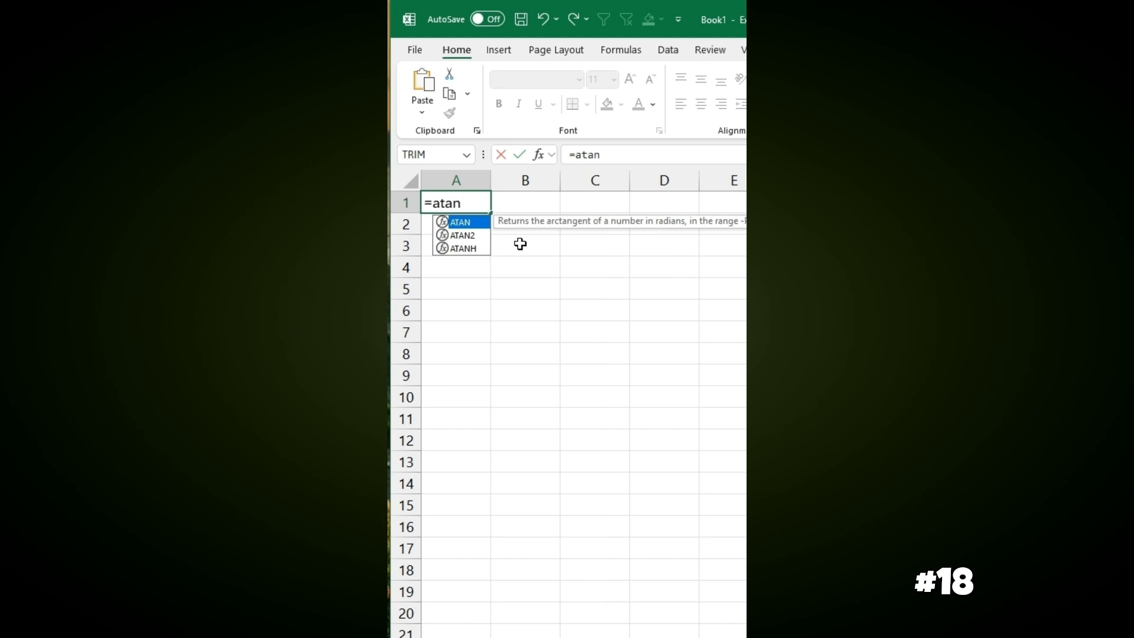
{"action": "type", "text": "2"}
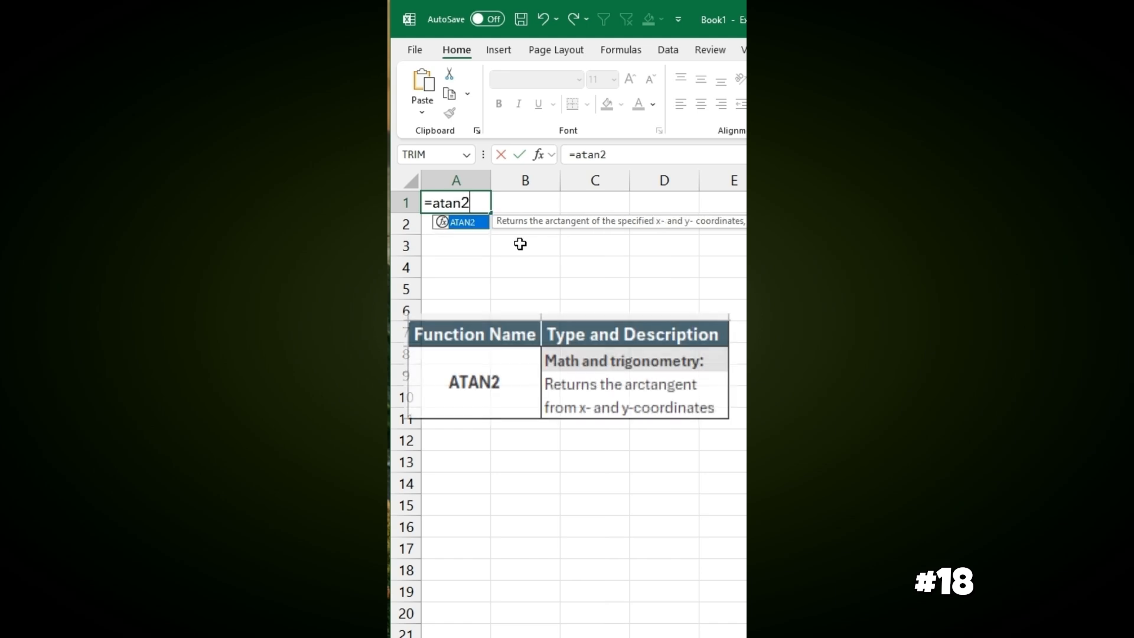
{"action": "double_click", "coordinate": [469, 226]}
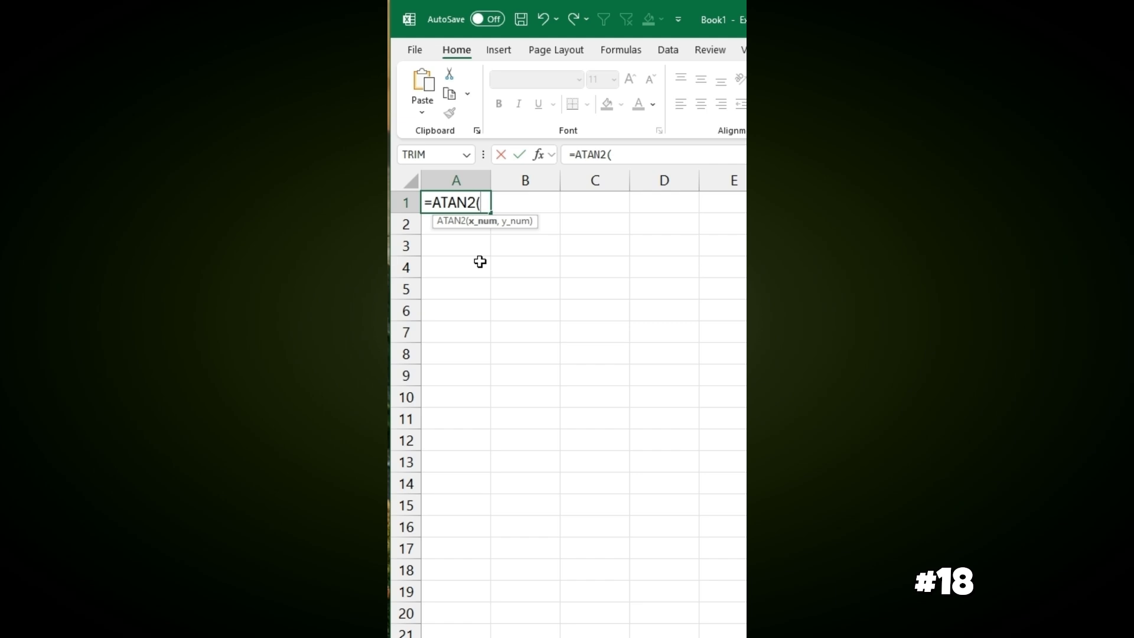
{"action": "type", "text": "1,1,"}
{"action": "key", "text": "BackSpace"}
{"action": "type", "text": ")"}
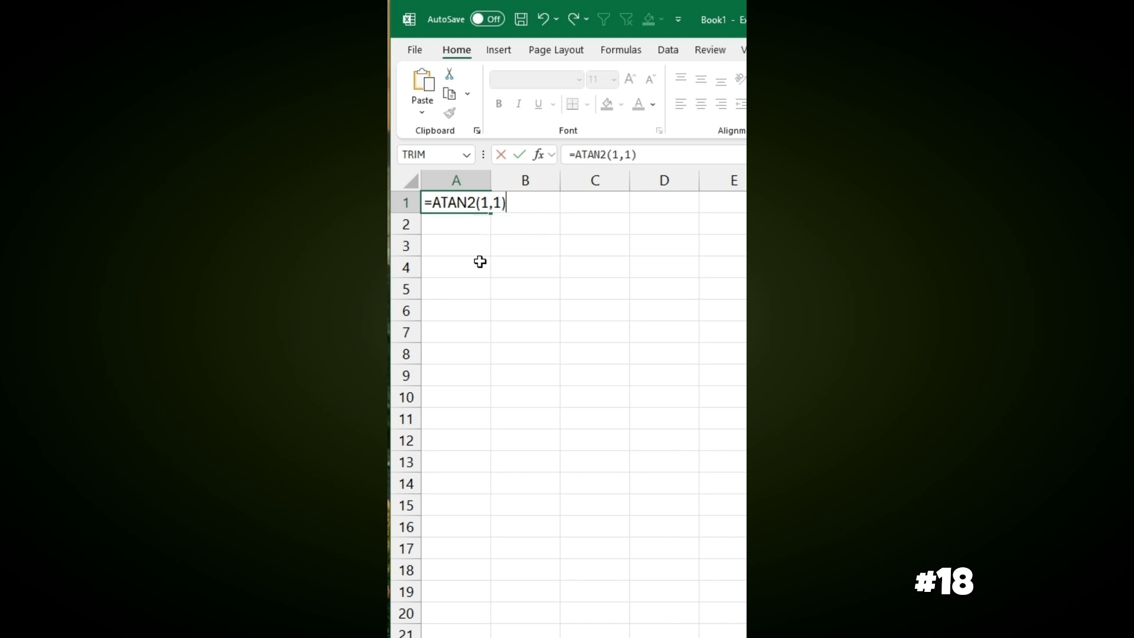
{"action": "key", "text": "Return"}
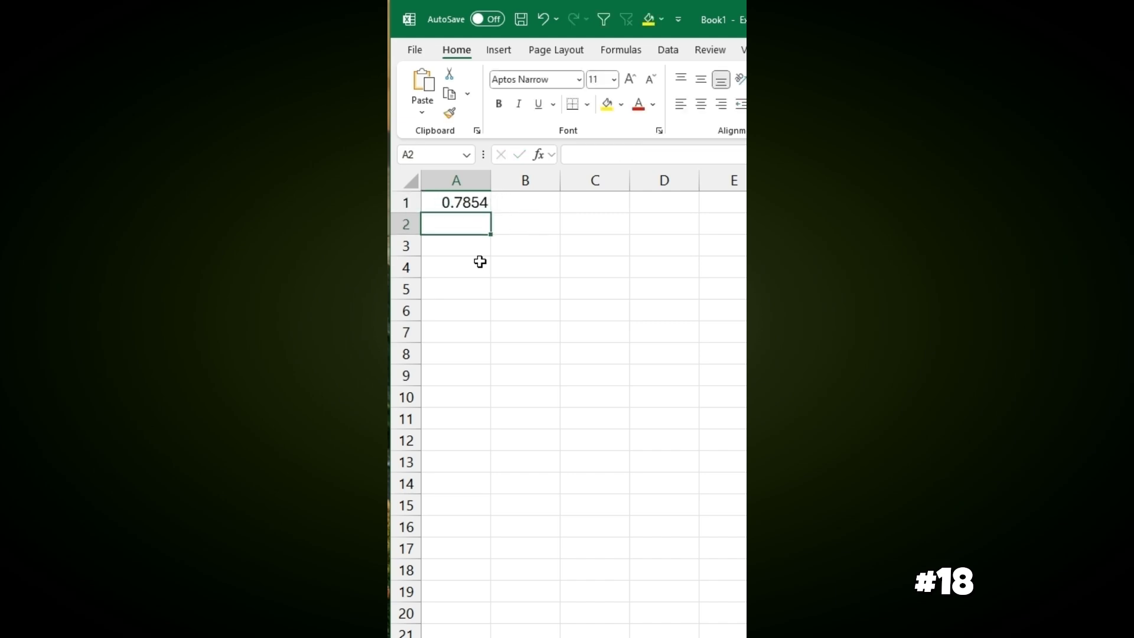
- Convert the ATAN2 result in A1 to degrees with a DEGREES formula in A2
{"action": "type", "text": "=d"}
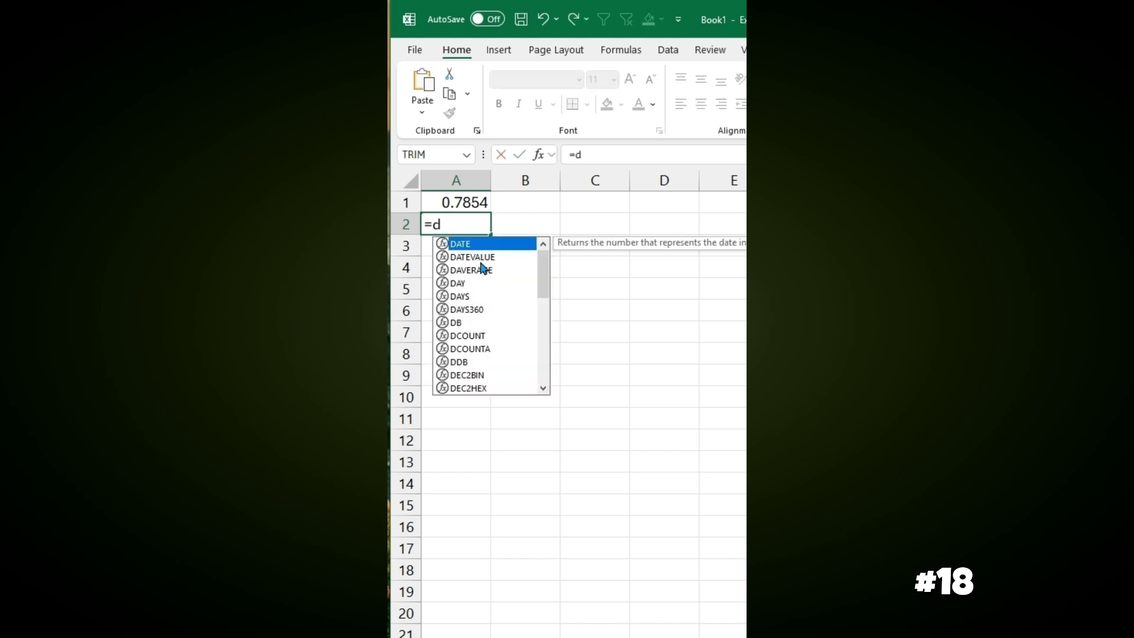
{"action": "type", "text": "egree"}
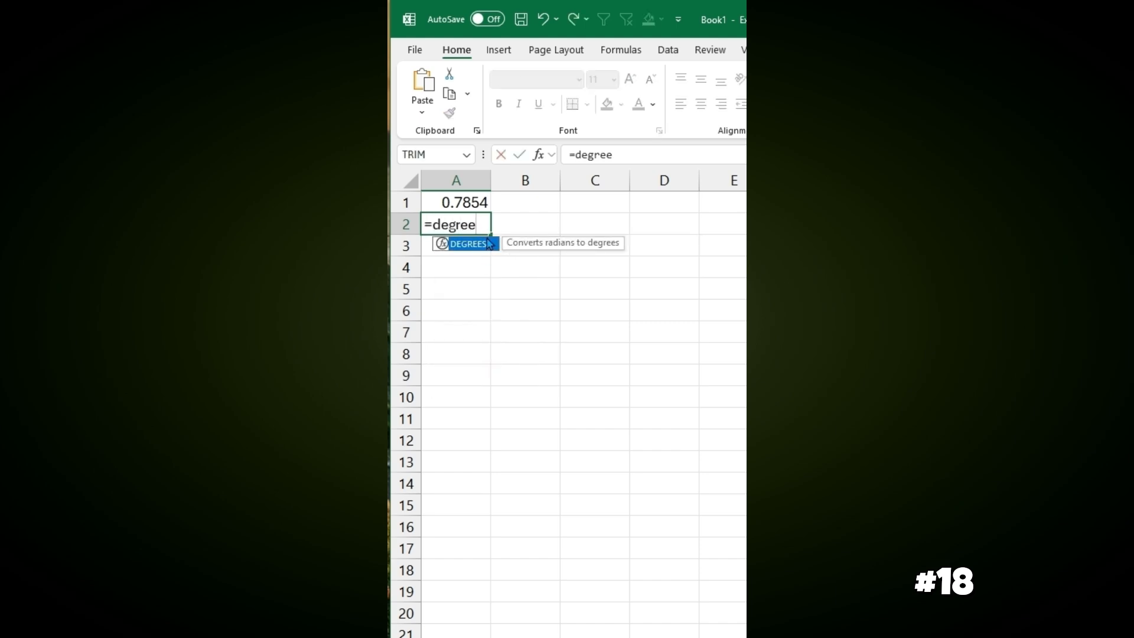
{"action": "double_click", "coordinate": [481, 245]}
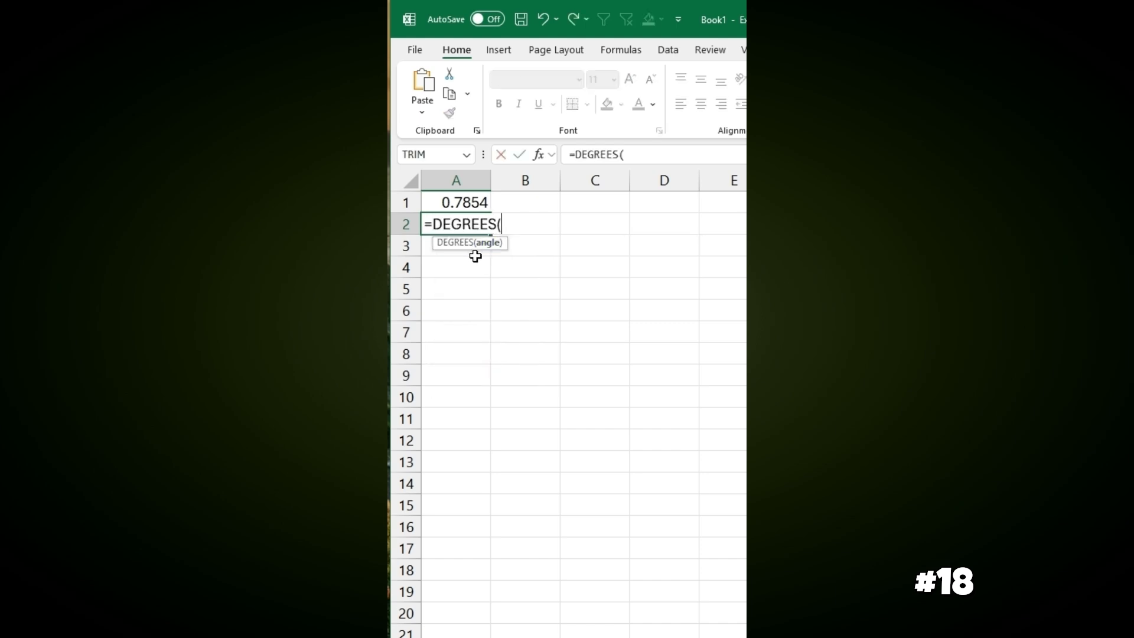
{"action": "left_click", "coordinate": [465, 202]}
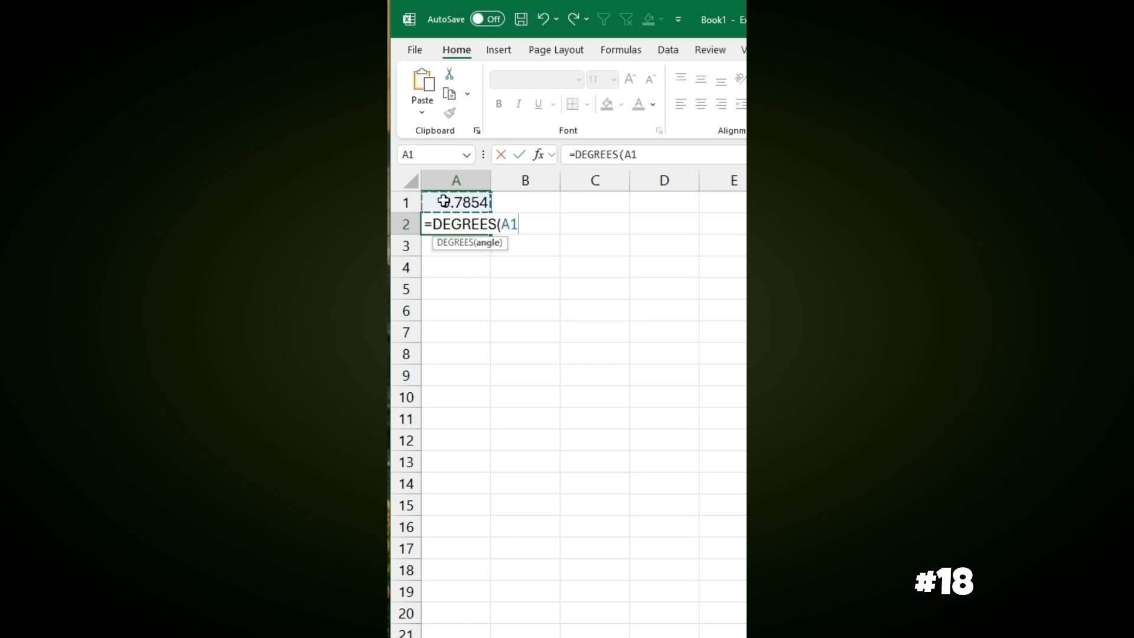
{"action": "key", "text": "Return"}
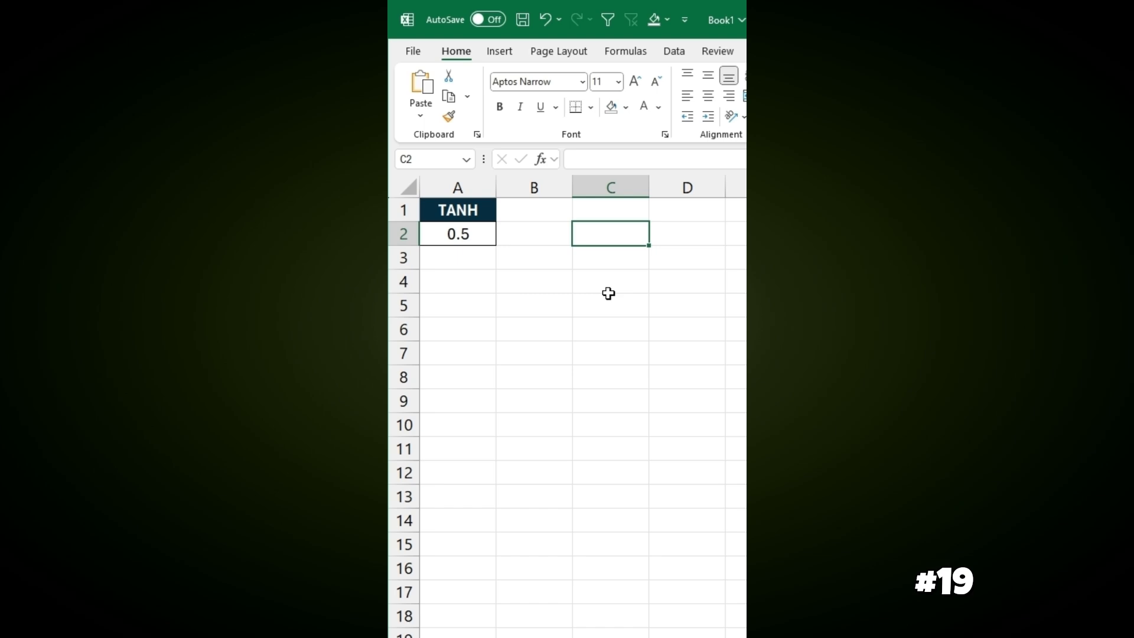
- Calculate the inverse hyperbolic tangent of the TANH value in A2 with an ATANH formula in C2
{"action": "type", "text": "="}
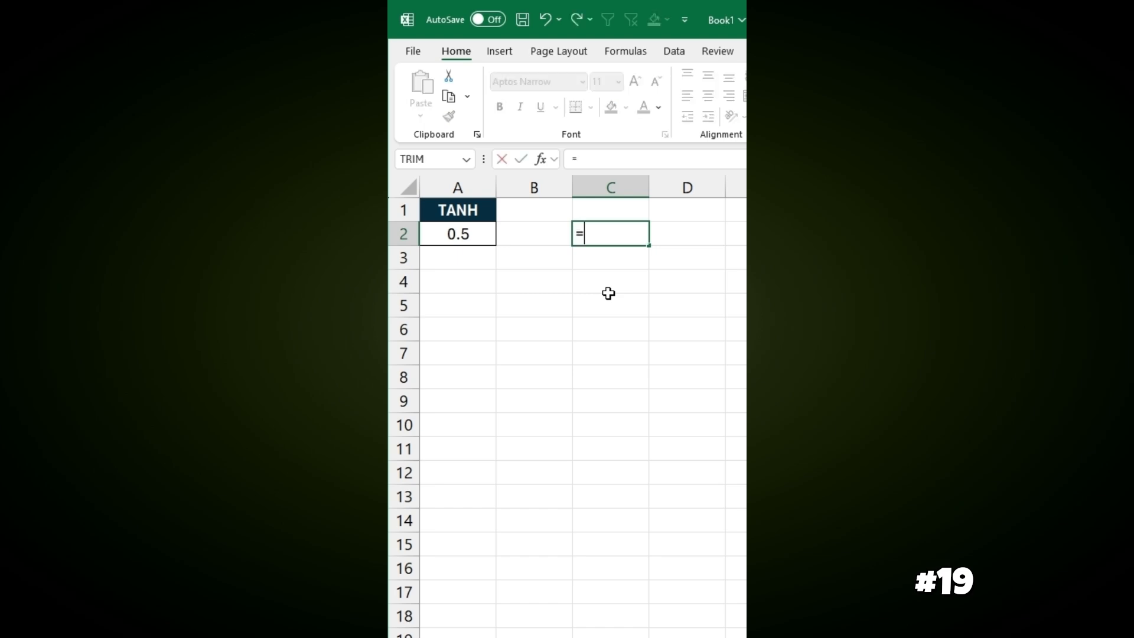
{"action": "type", "text": "at"}
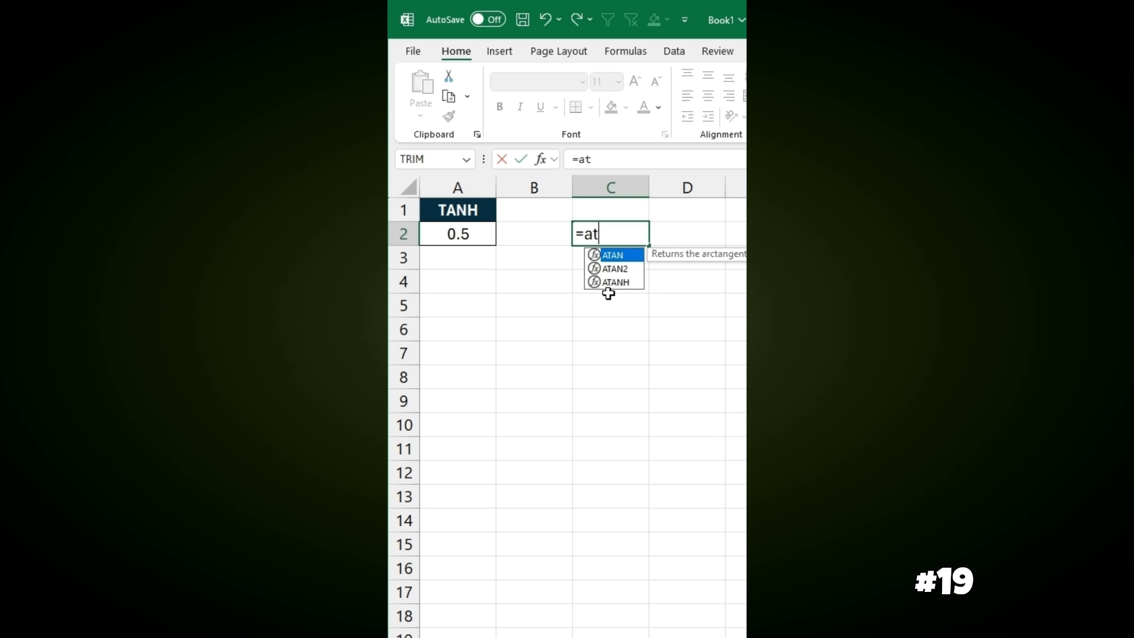
{"action": "type", "text": "anh"}
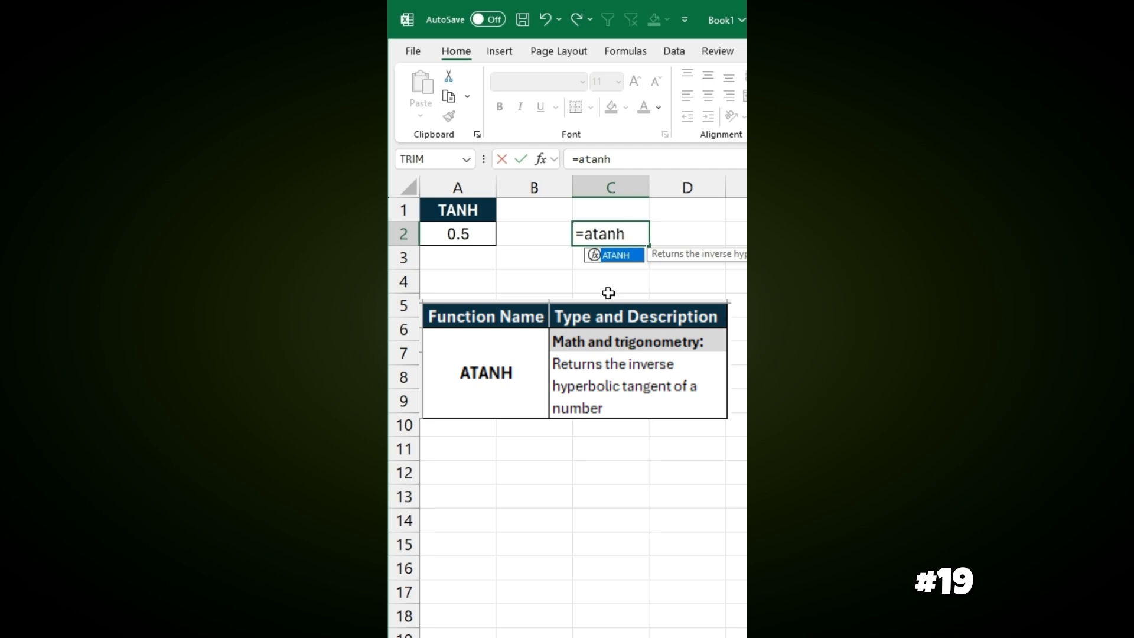
{"action": "double_click", "coordinate": [620, 254]}
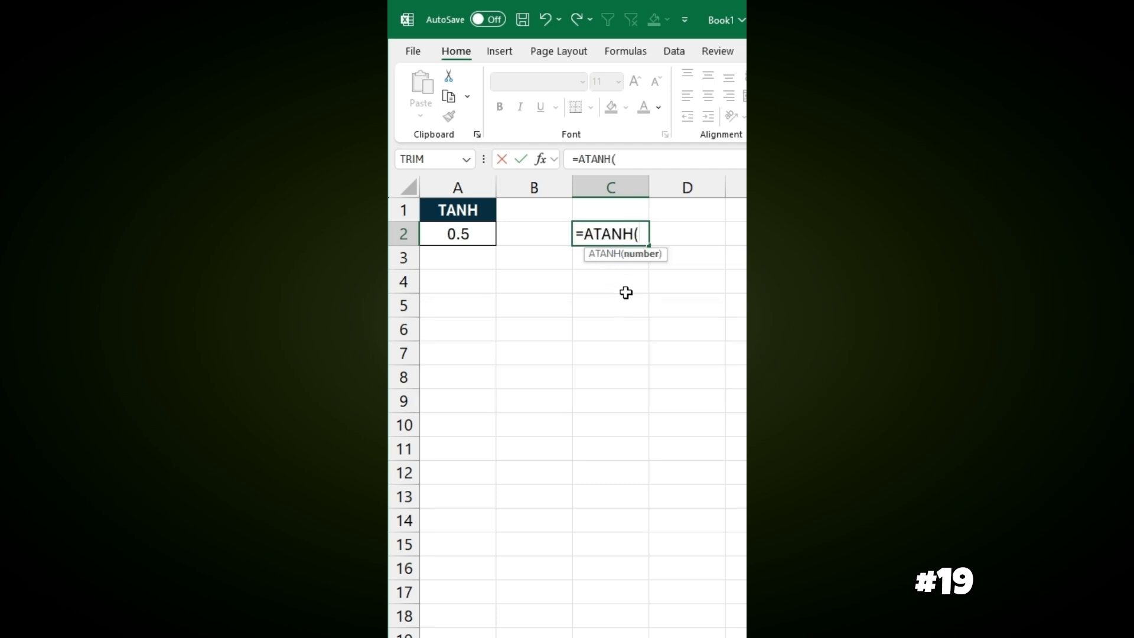
{"action": "left_click", "coordinate": [468, 236]}
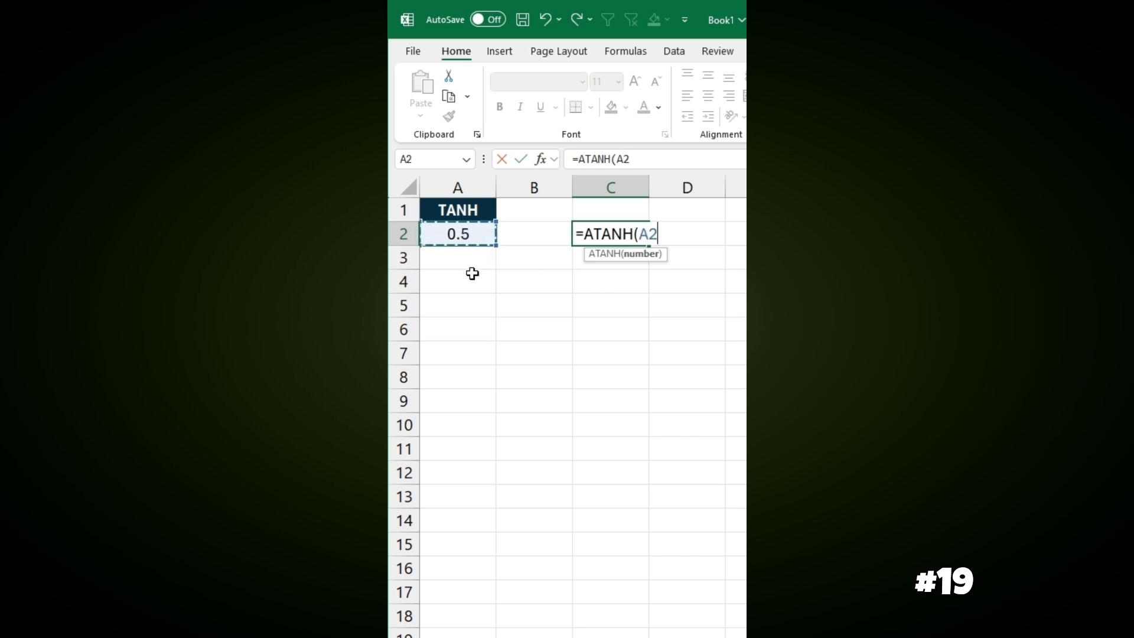
{"action": "key", "text": "Return"}
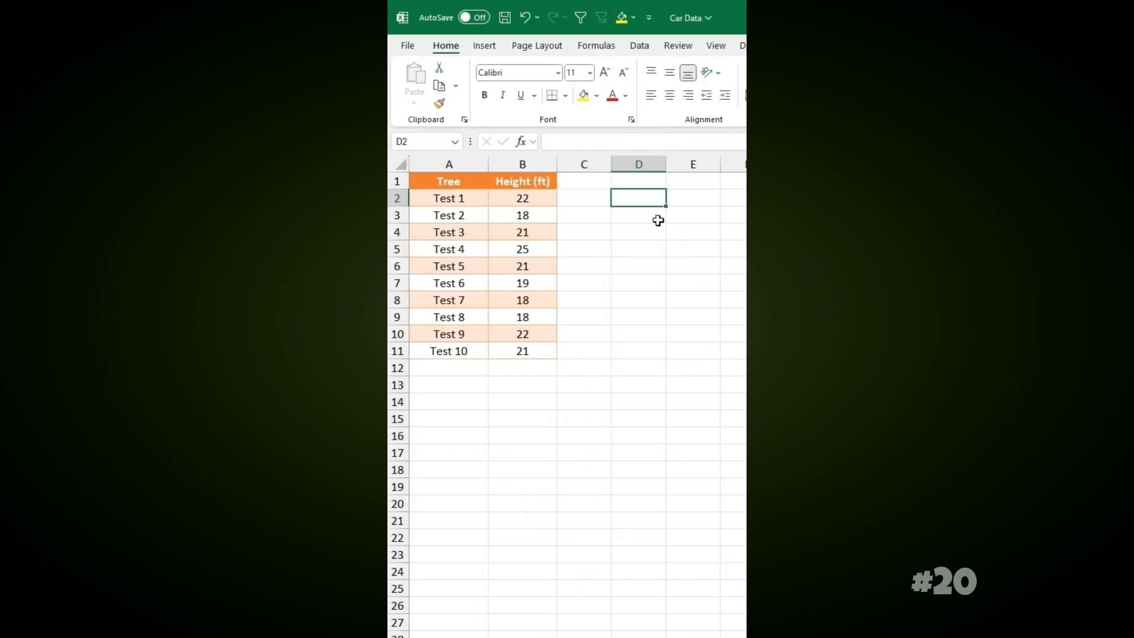
- Calculate the average deviation of the tree heights in B2:B11 with an AVEDEV formula in D2
{"action": "type", "text": "=avedev"}
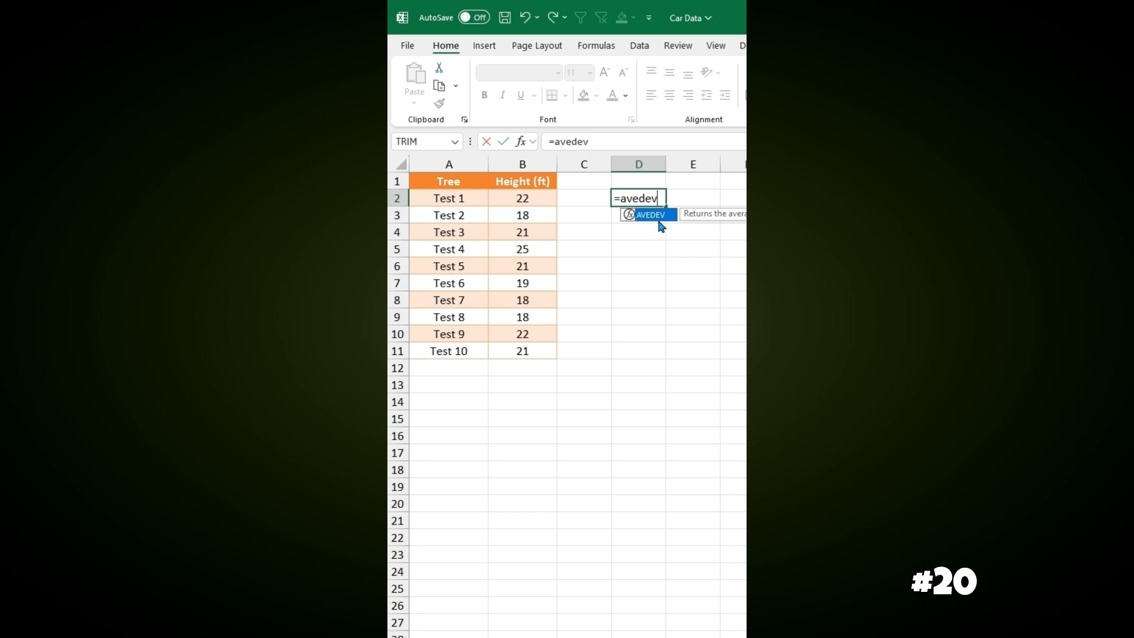
{"action": "double_click", "coordinate": [661, 224]}
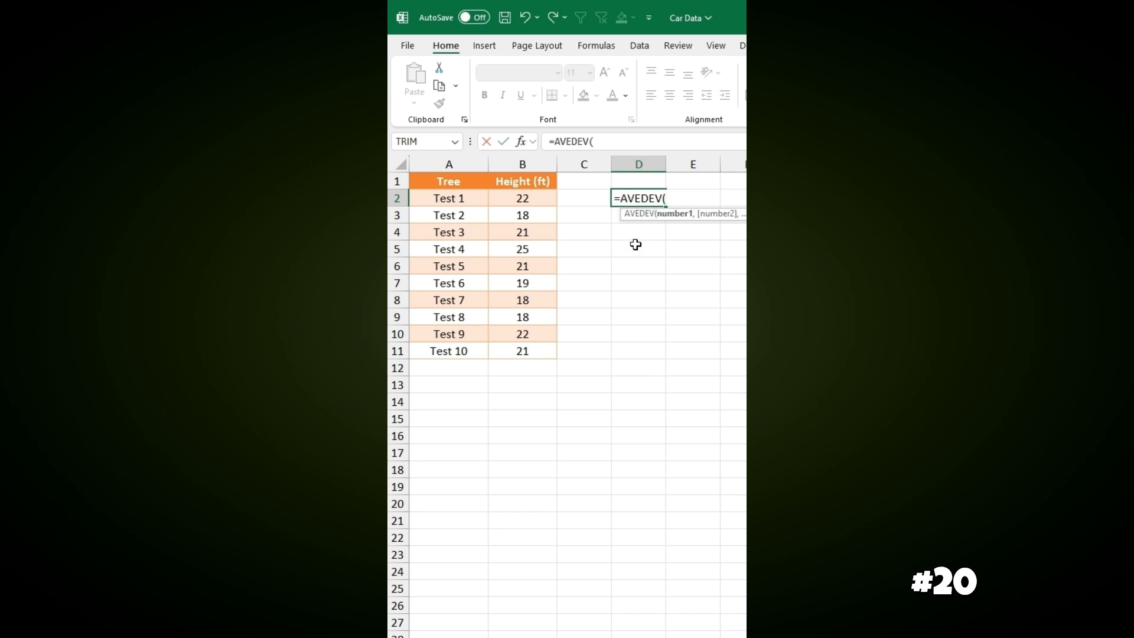
{"action": "left_click_drag", "start_coordinate": [518, 199], "coordinate": [522, 345]}
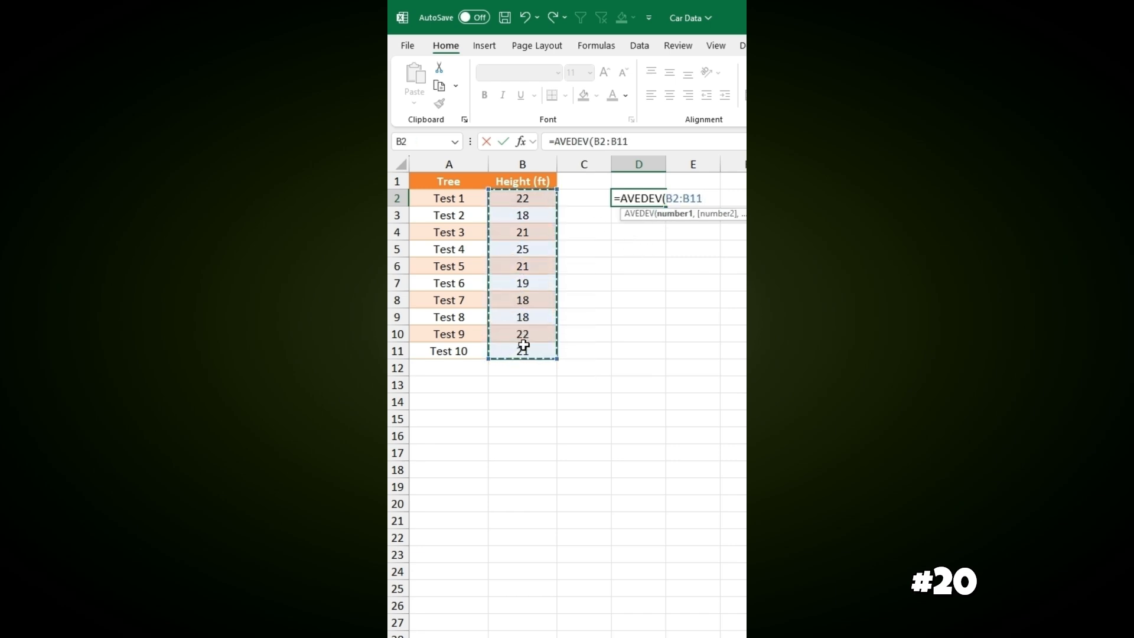
{"action": "key", "text": "Return"}
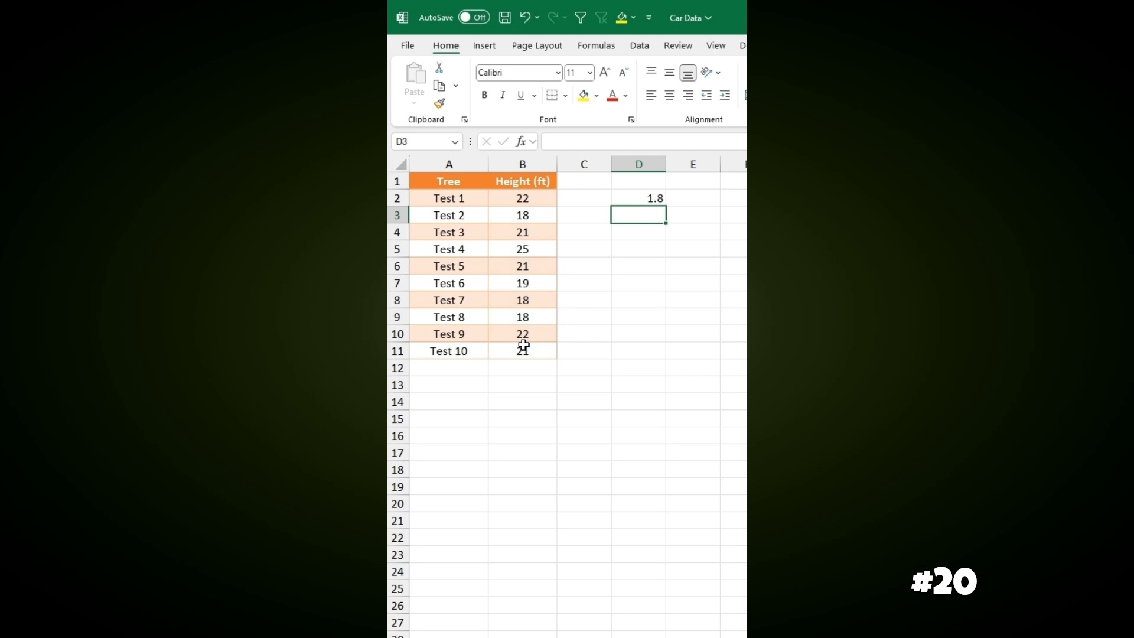
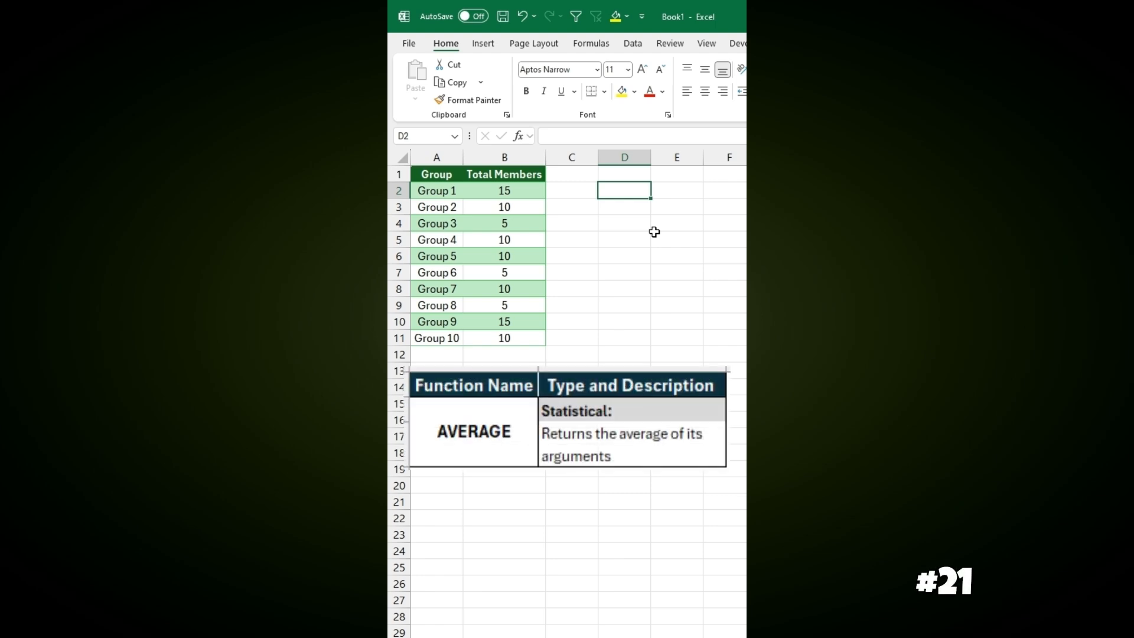
- Average the Total Members values in B2:B11 with an AVERAGE formula in D2
{"action": "type", "text": "="}
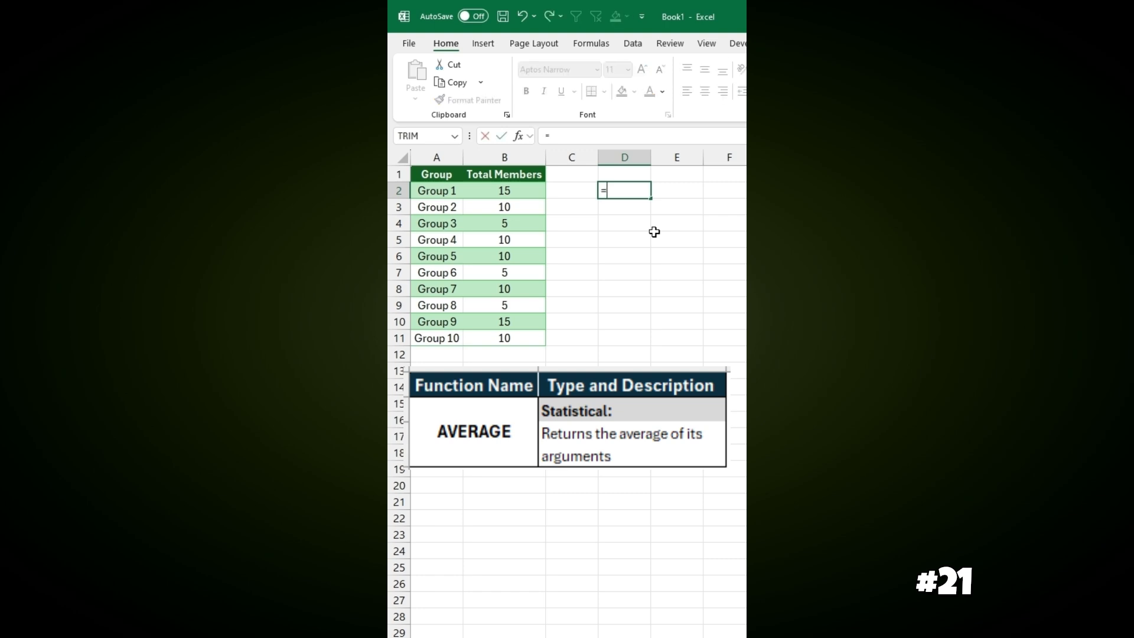
{"action": "type", "text": "ave"}
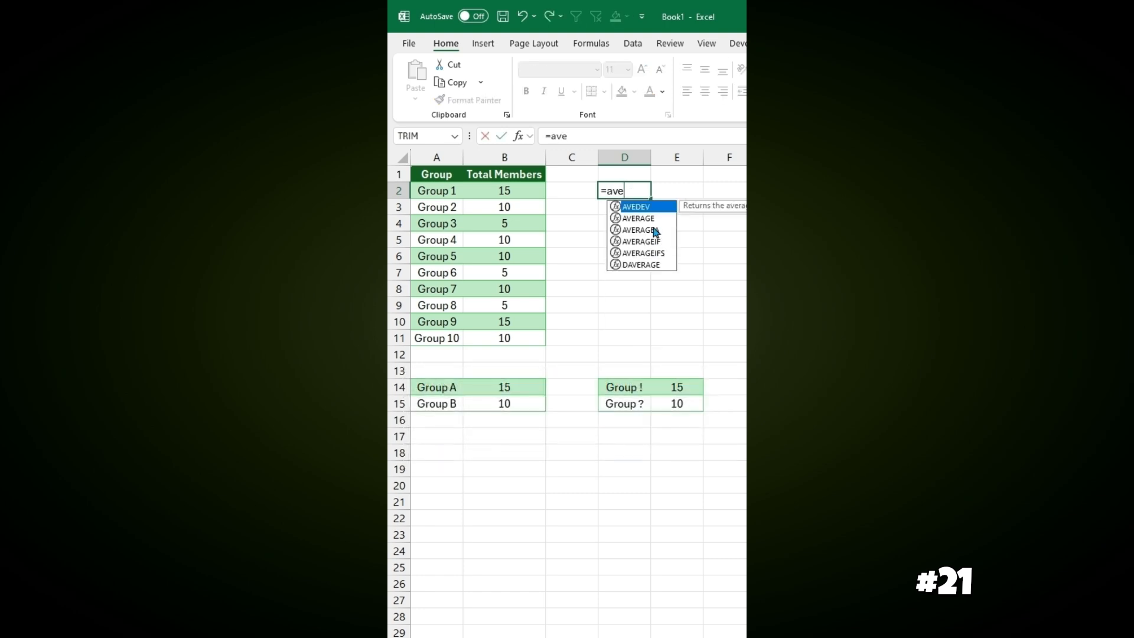
{"action": "double_click", "coordinate": [652, 219]}
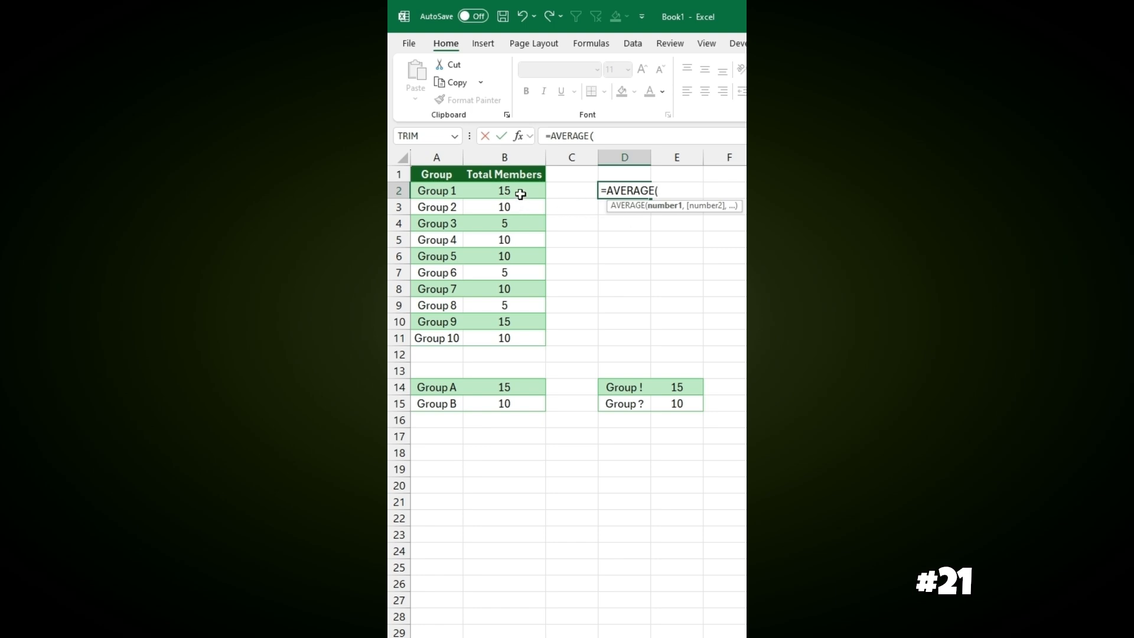
{"action": "left_click_drag", "start_coordinate": [521, 195], "coordinate": [514, 337]}
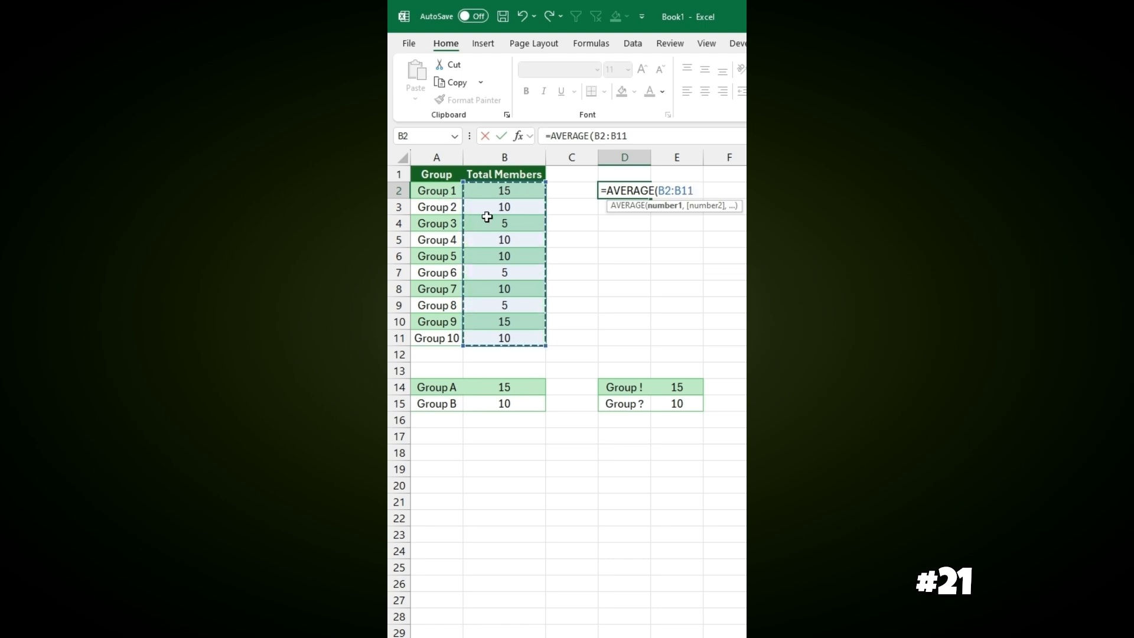
{"action": "key", "text": "Return"}
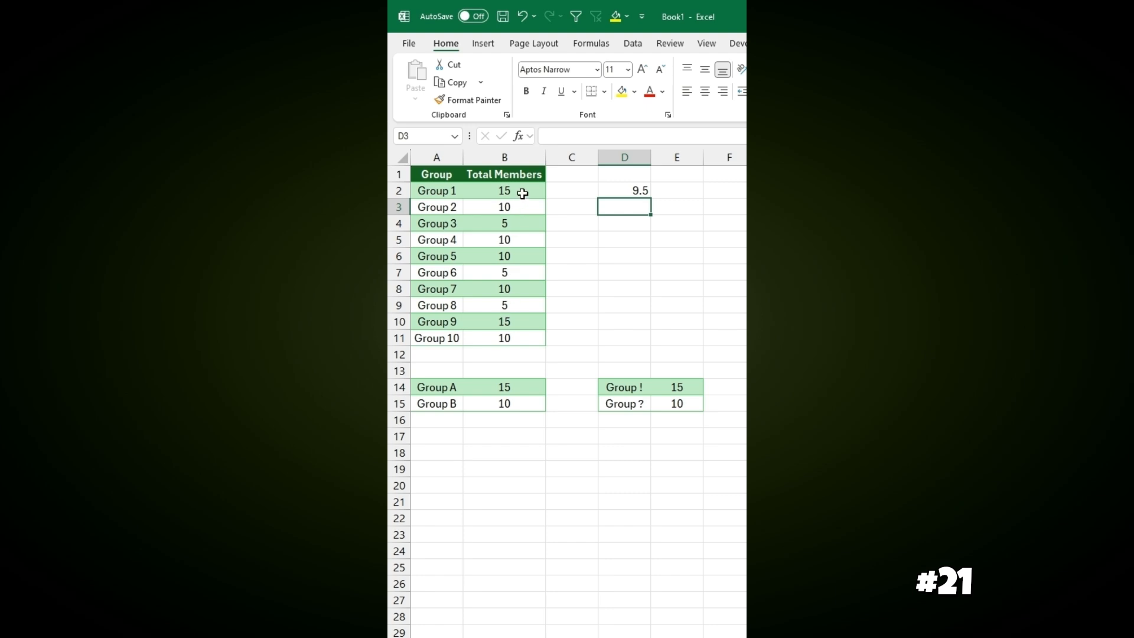
- Average the three separate ranges B2:B3, B14:B15 and E14:E15 with one AVERAGE formula in D4
{"action": "key", "text": "Down"}
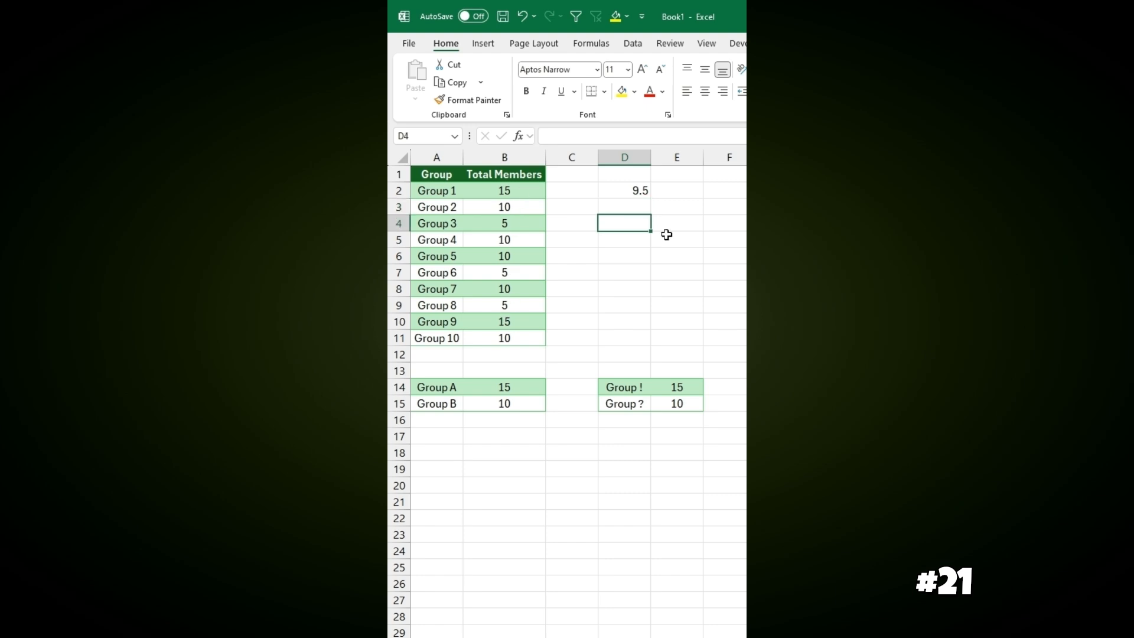
{"action": "type", "text": "=ave"}
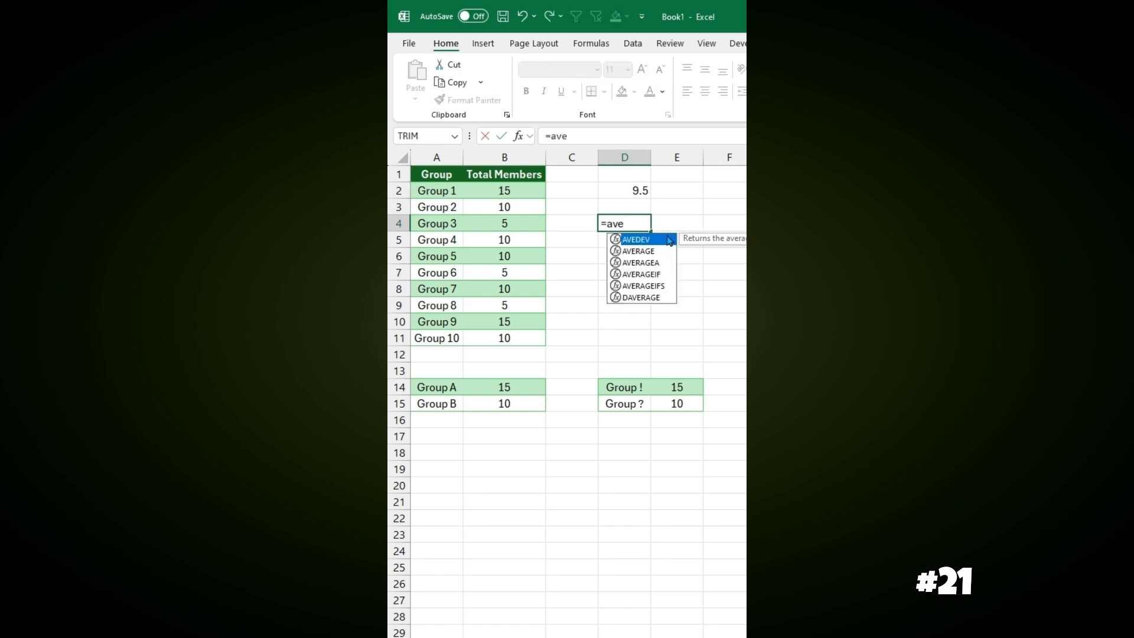
{"action": "key", "text": "Down"}
{"action": "key", "text": "Tab"}
{"action": "left_click_drag", "start_coordinate": [520, 192], "coordinate": [523, 204]}
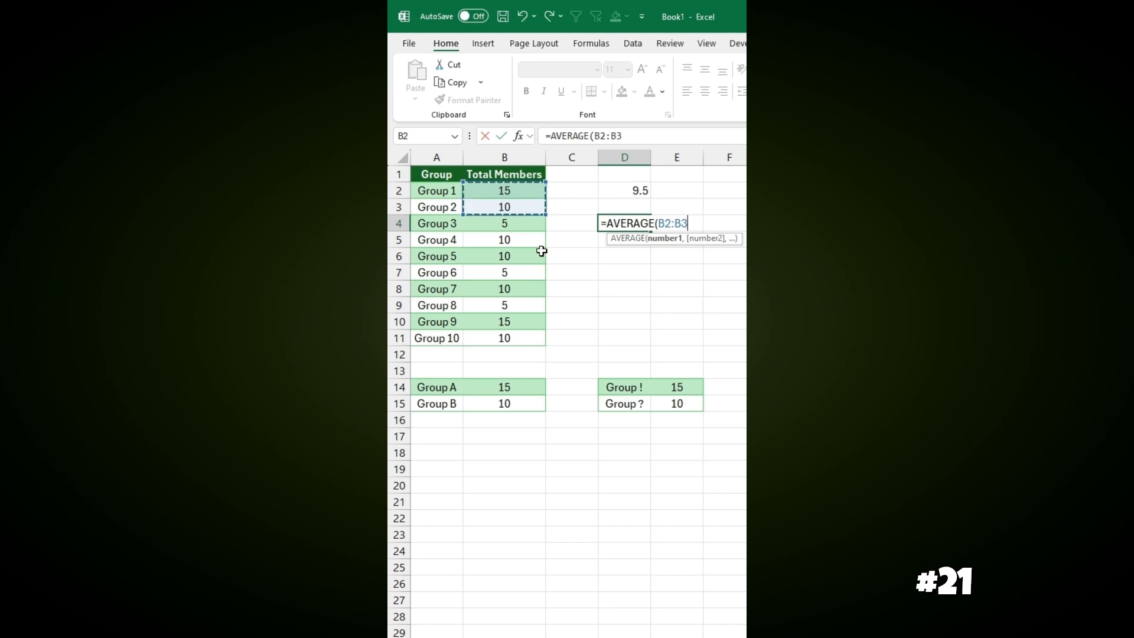
{"action": "type", "text": ","}
{"action": "left_click_drag", "start_coordinate": [528, 389], "coordinate": [529, 401]}
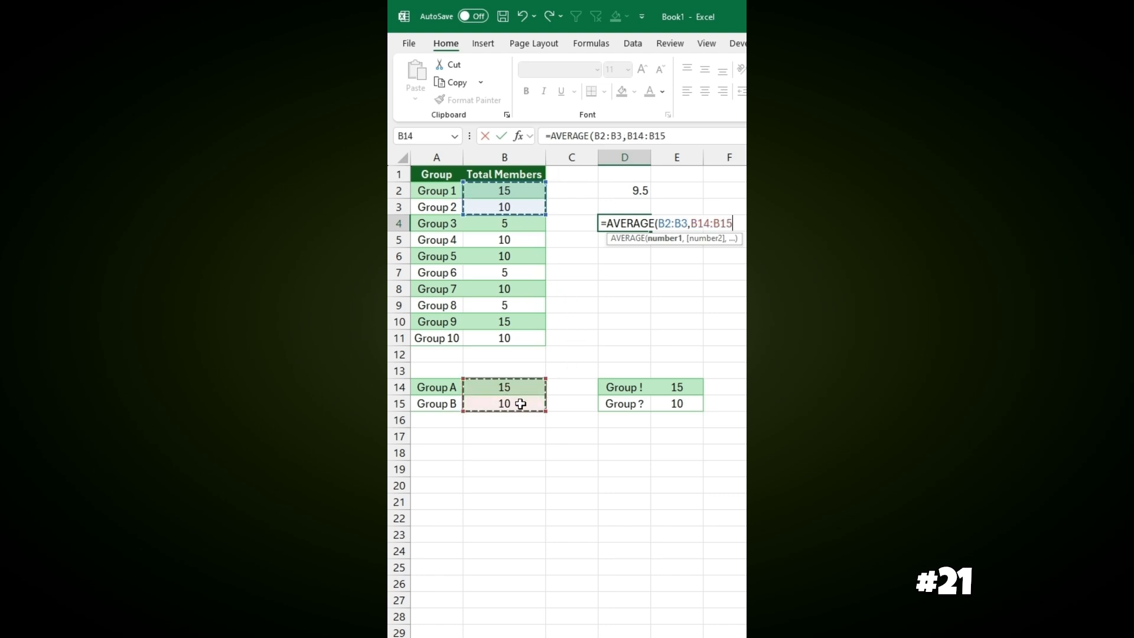
{"action": "type", "text": ","}
{"action": "mouse_move", "coordinate": [673, 388]}
{"action": "left_mouse_down"}
{"action": "mouse_move", "coordinate": [671, 413]}
{"action": "mouse_move", "coordinate": [679, 400]}
{"action": "left_mouse_up"}
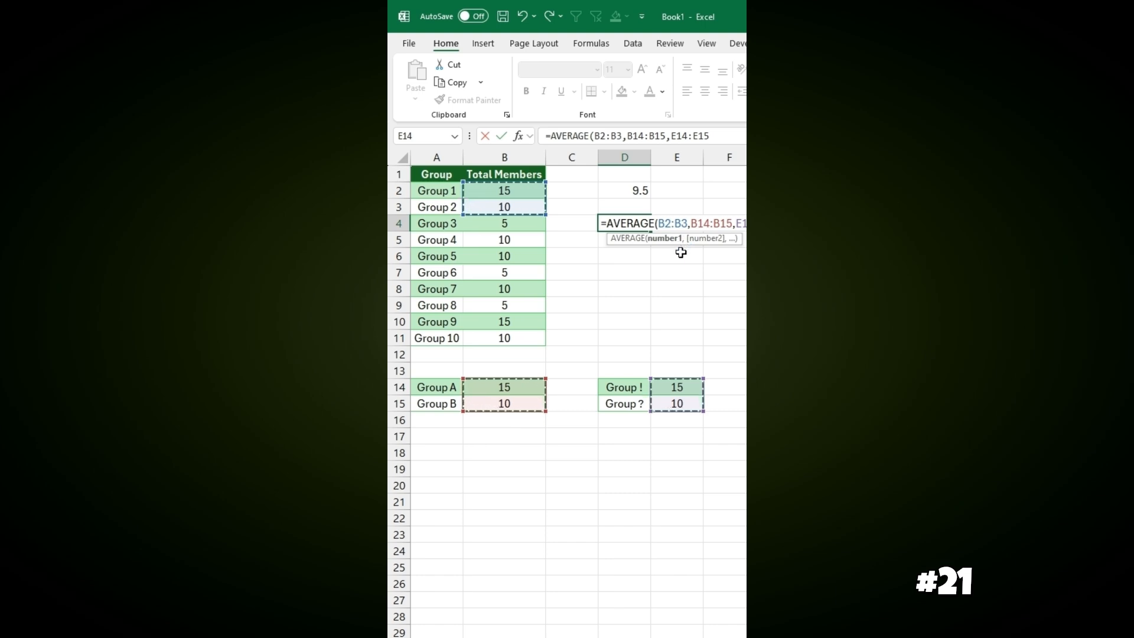
{"action": "key", "text": "Return"}
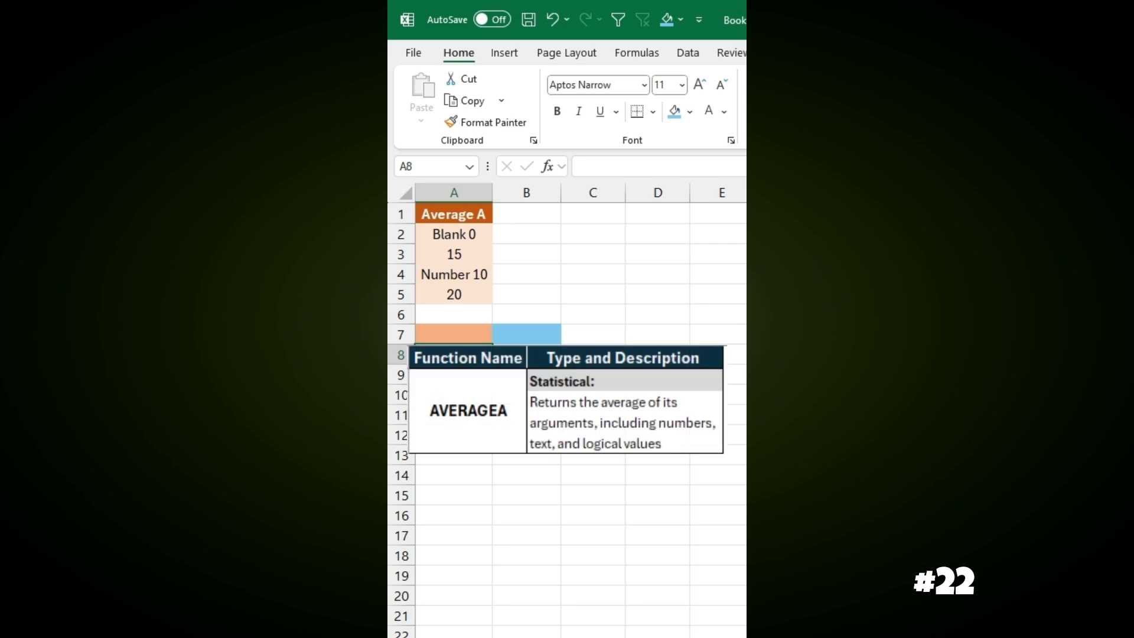
- Average the mixed text and number entries in A2:A5 with an AVERAGE formula in B7
{"action": "left_click", "coordinate": [529, 338]}
{"action": "type", "text": "=ave"}
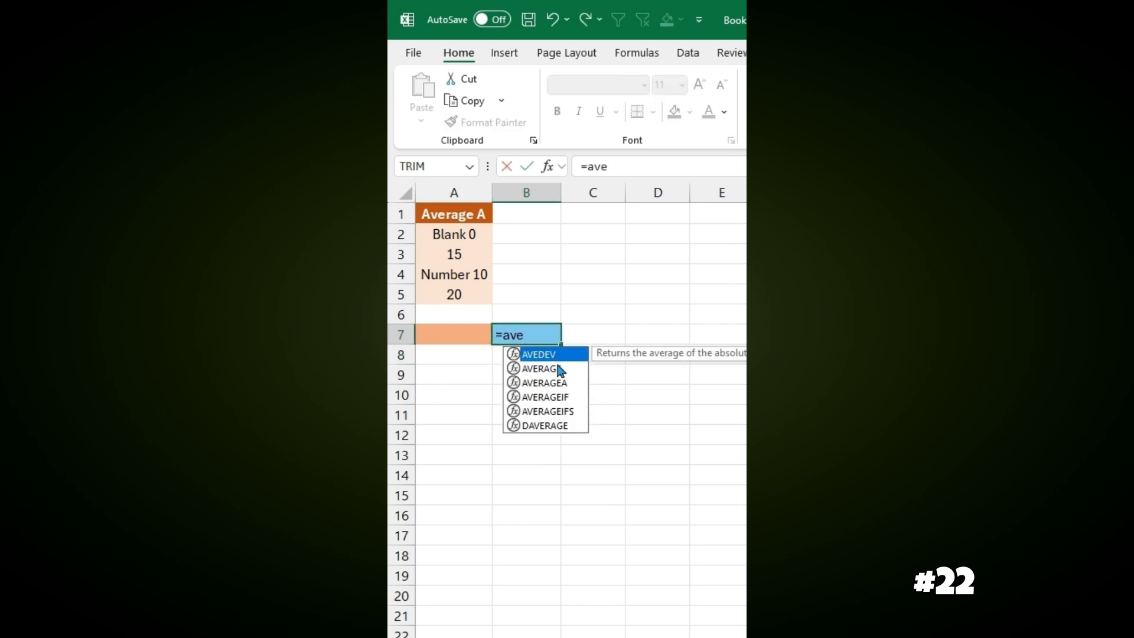
{"action": "double_click", "coordinate": [558, 370]}
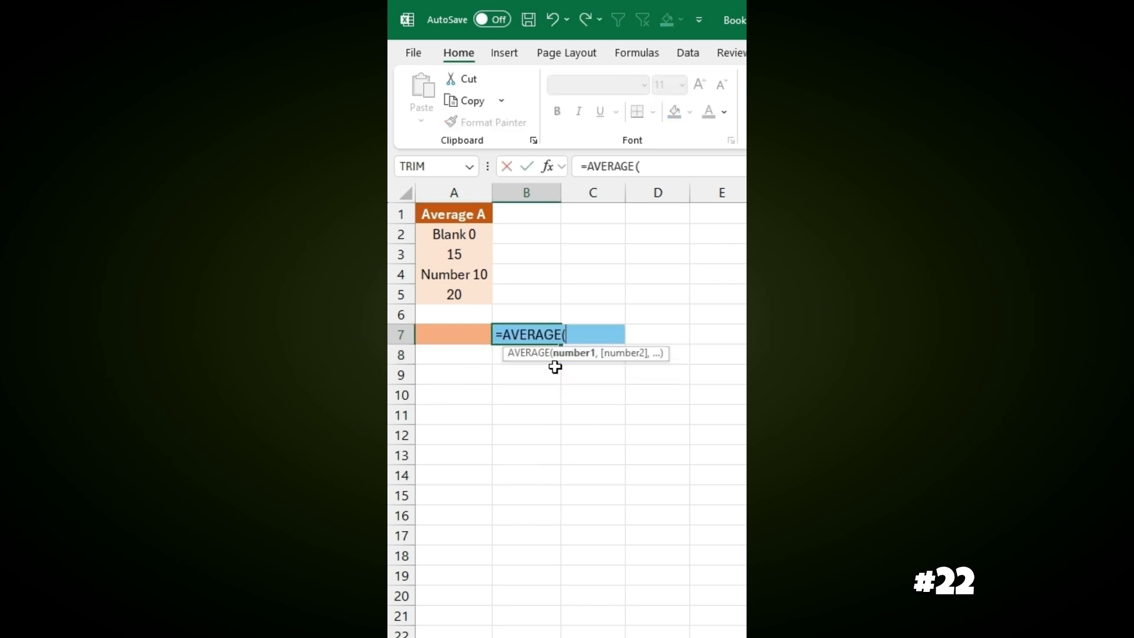
{"action": "left_click_drag", "start_coordinate": [455, 234], "coordinate": [454, 294]}
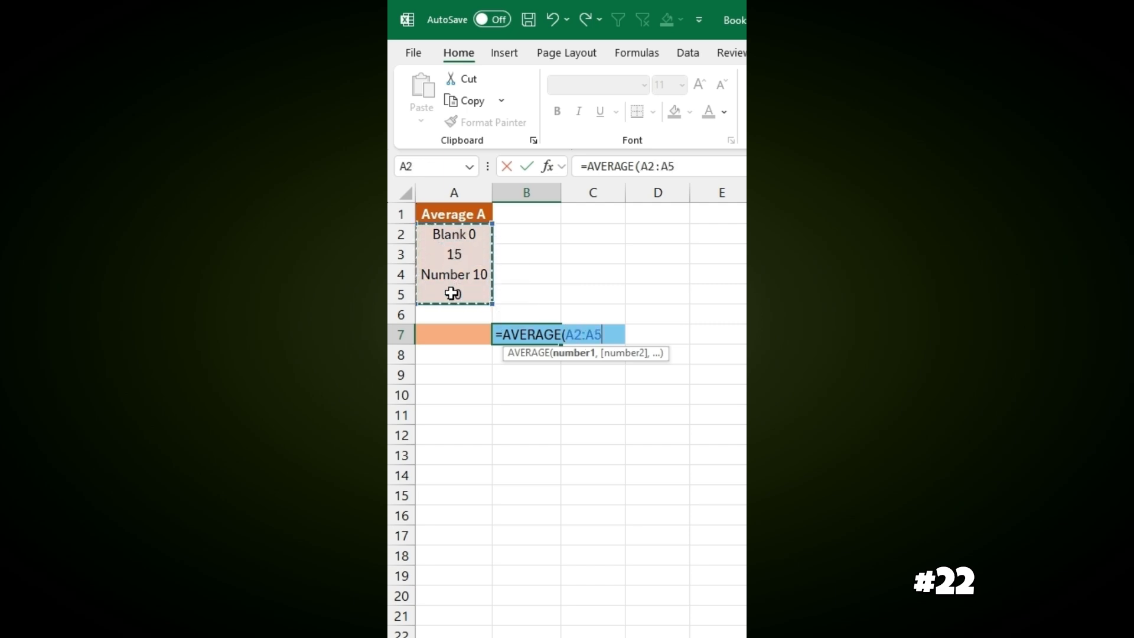
{"action": "key", "text": "Return"}
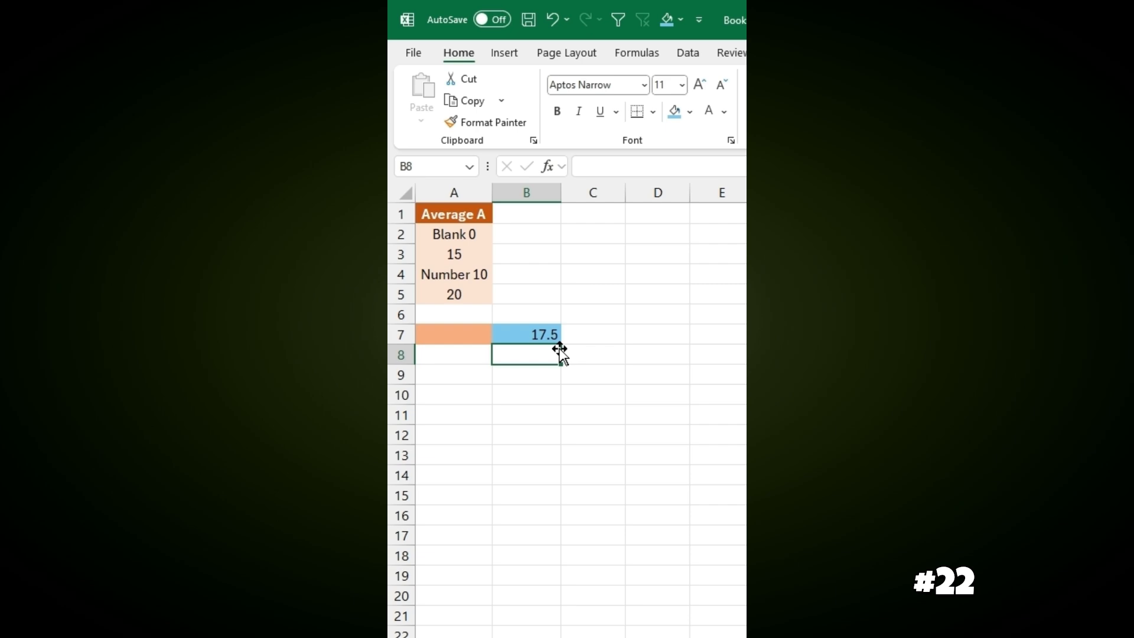
{"action": "left_click", "coordinate": [475, 293]}
{"action": "left_click_drag", "start_coordinate": [475, 293], "coordinate": [524, 293]}
{"action": "left_click_drag", "start_coordinate": [529, 251], "coordinate": [469, 255]}
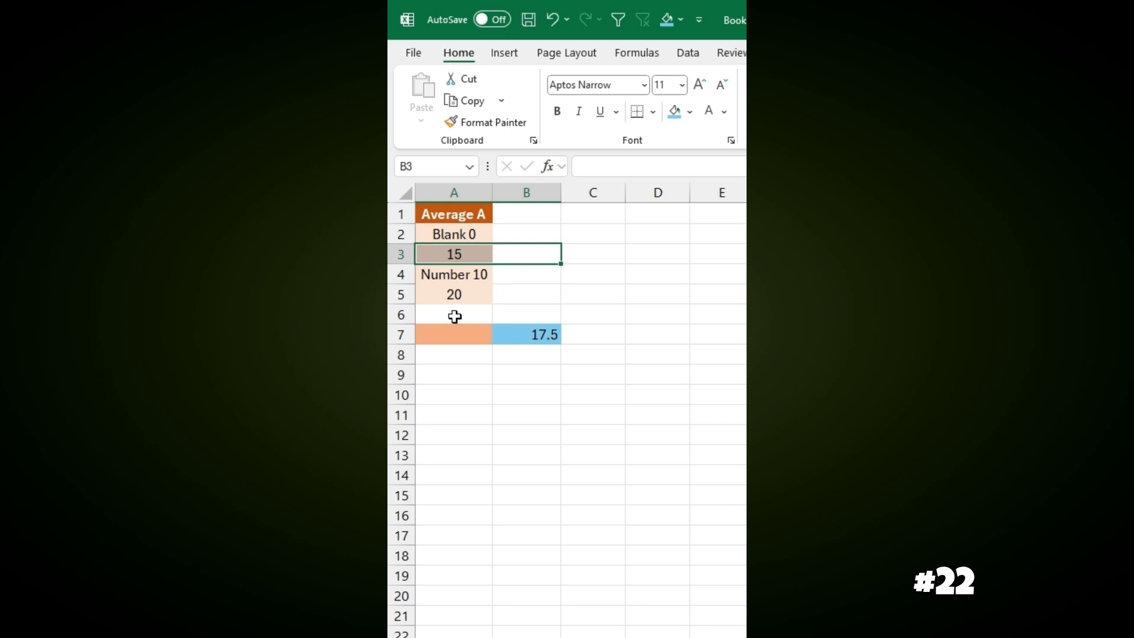
{"action": "left_click", "coordinate": [465, 236]}
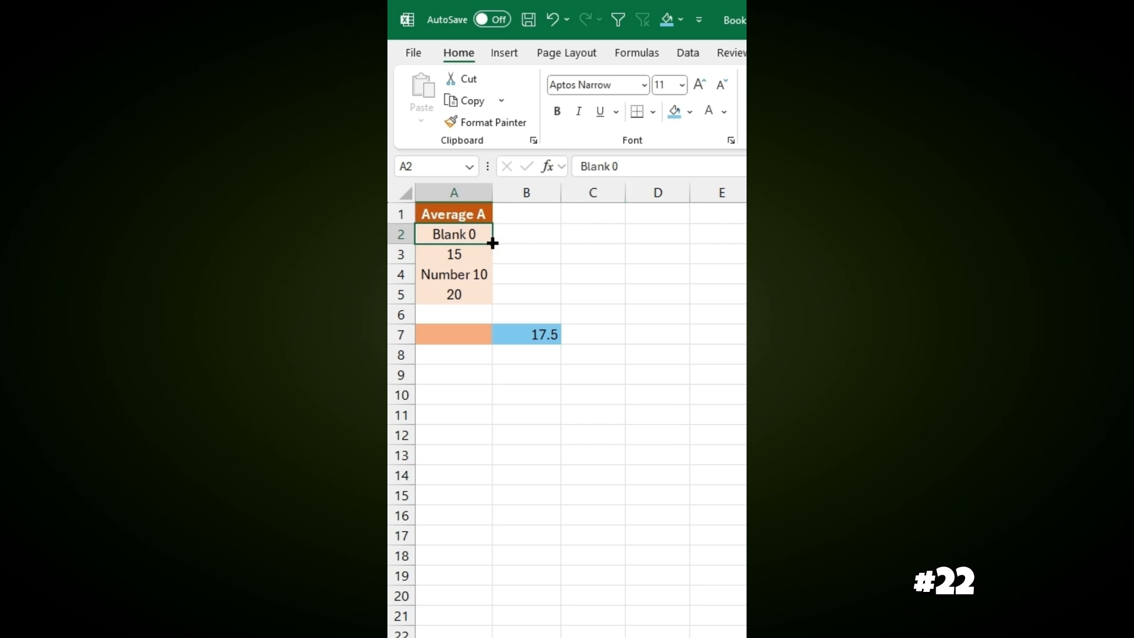
- Average the entries in A2:A5, counting text as zero, with an AVERAGEA formula in A7
{"action": "left_click", "coordinate": [467, 332]}
{"action": "type", "text": "=av"}
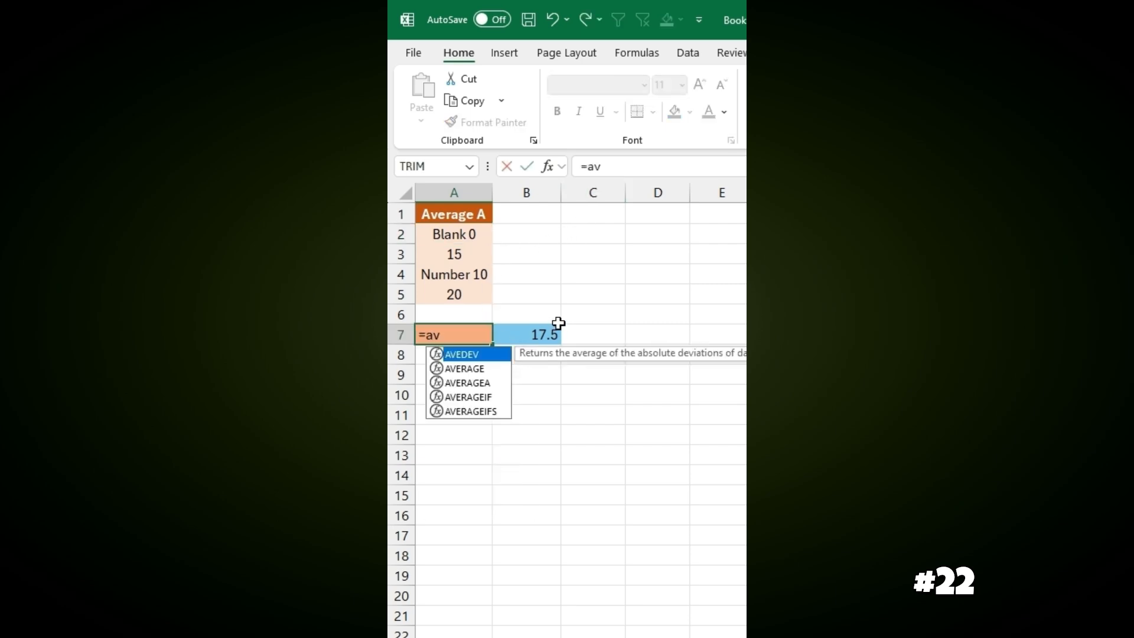
{"action": "type", "text": "e"}
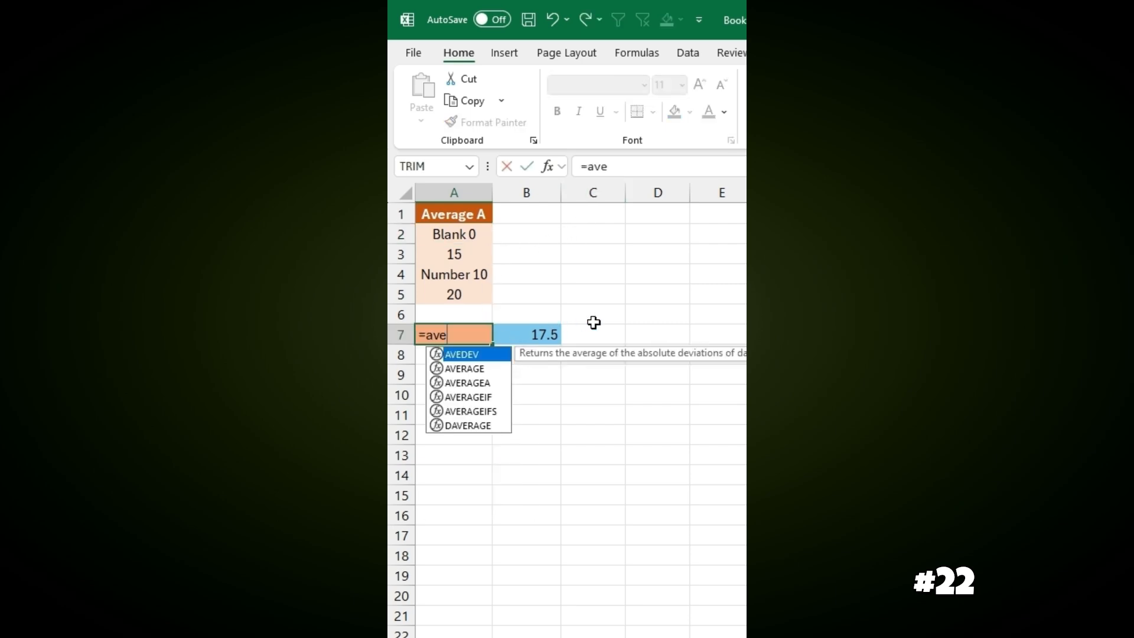
{"action": "left_click", "coordinate": [473, 385]}
{"action": "double_click", "coordinate": [472, 385]}
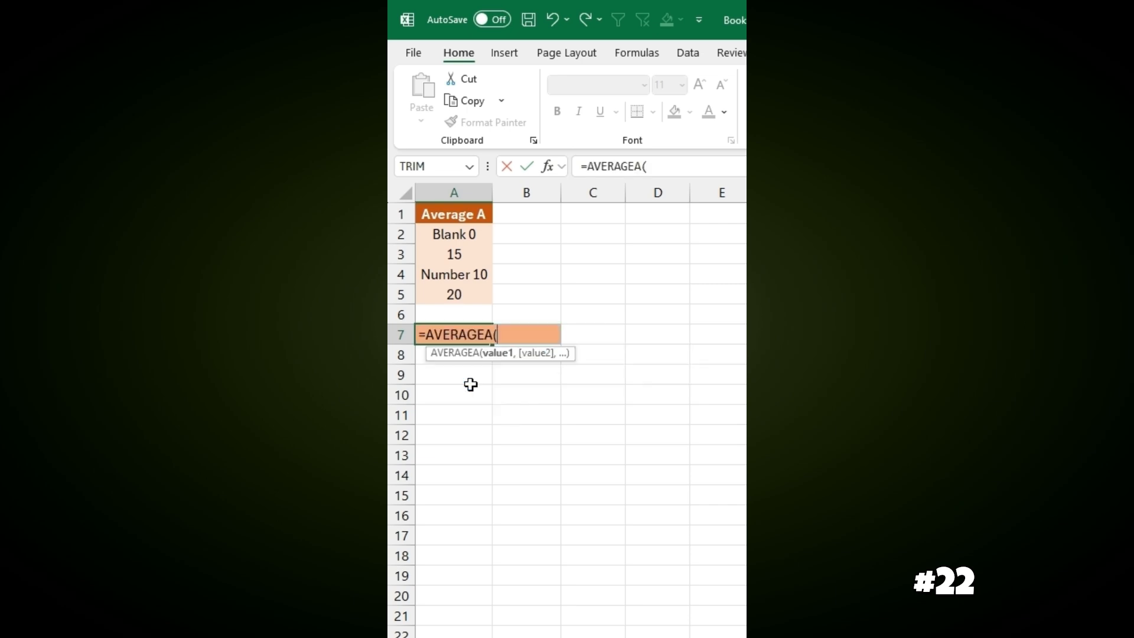
{"action": "left_click_drag", "start_coordinate": [449, 239], "coordinate": [441, 290]}
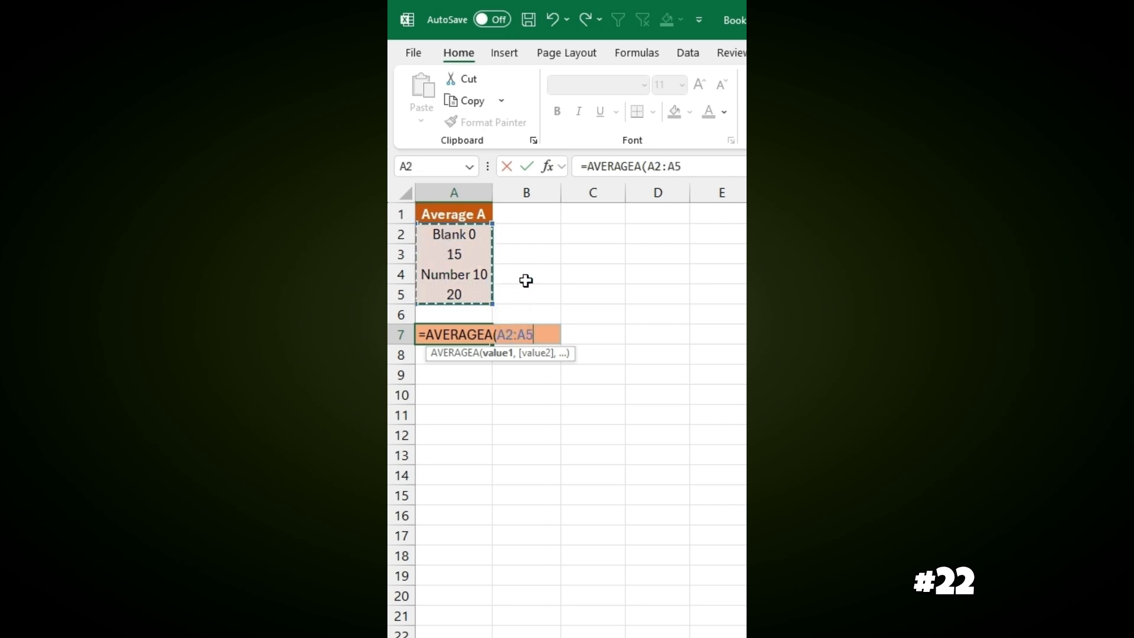
{"action": "key", "text": "Return"}
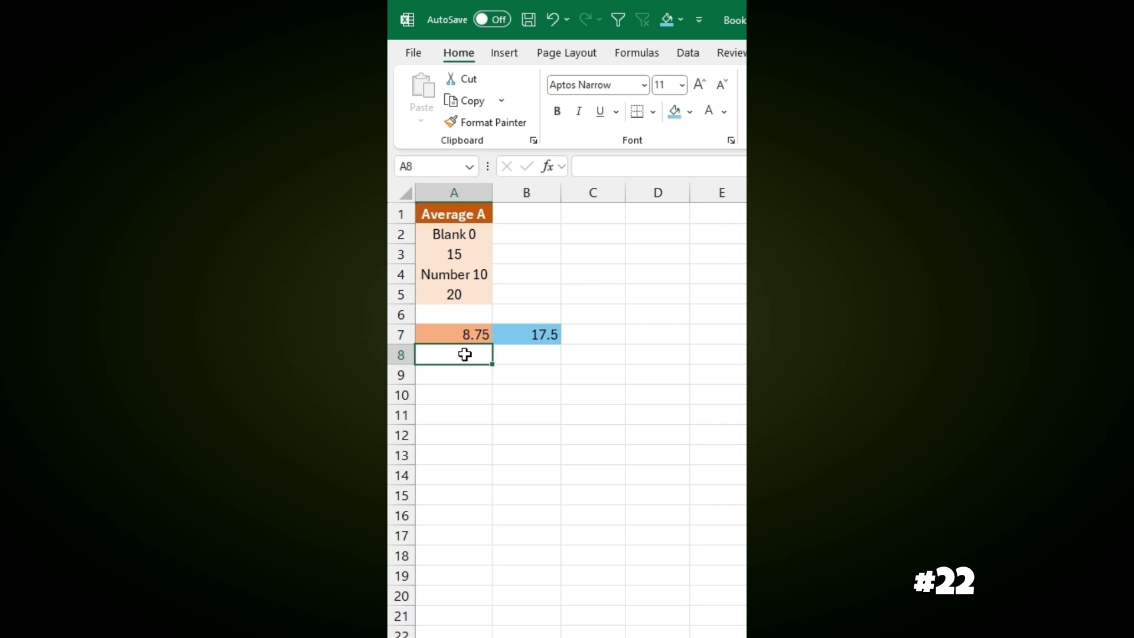
{"action": "left_click_drag", "start_coordinate": [455, 253], "coordinate": [457, 298]}
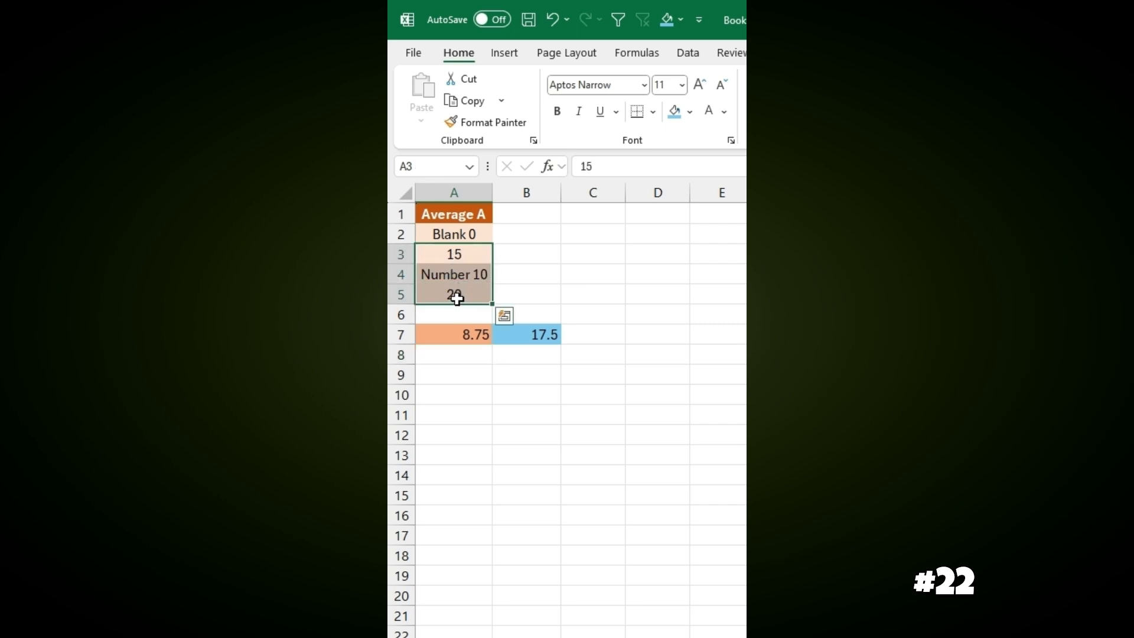
{"action": "left_click", "coordinate": [457, 299]}
{"action": "left_click", "coordinate": [481, 254], "text": "ctrl"}
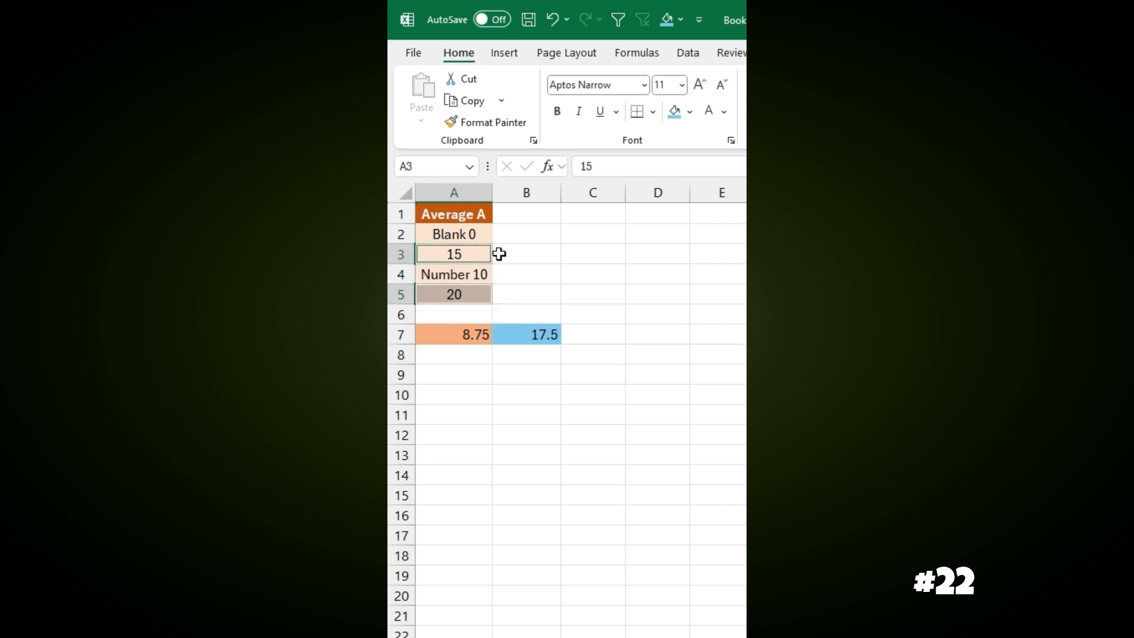
{"action": "left_click_drag", "start_coordinate": [474, 235], "coordinate": [473, 296]}
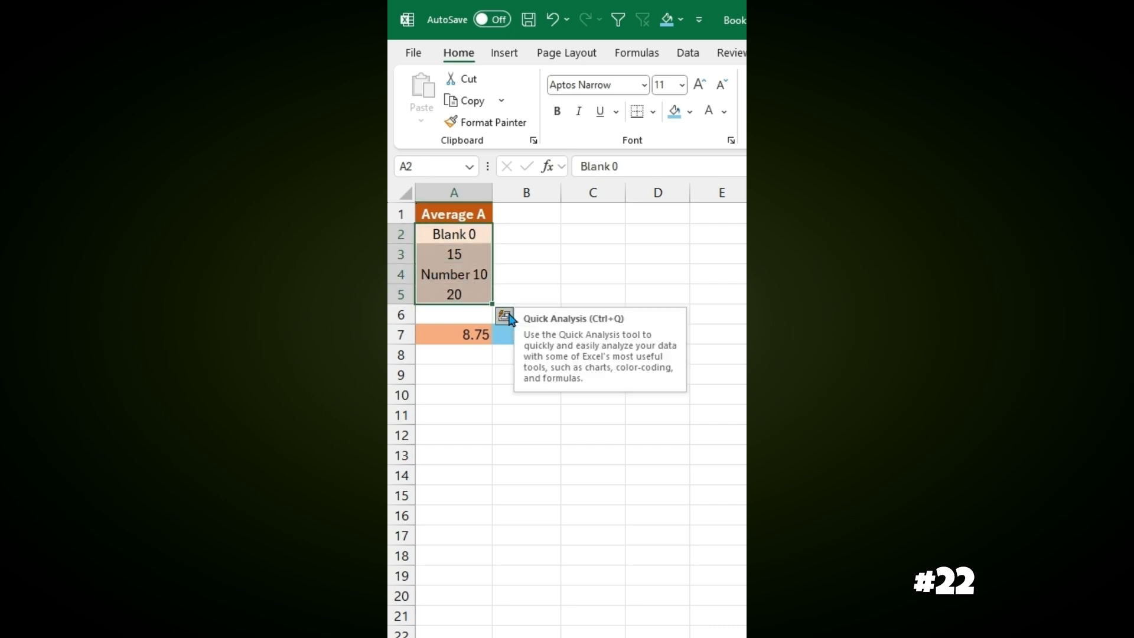
- Clear the text entries from cells A2 and A4
{"action": "left_click", "coordinate": [471, 239]}
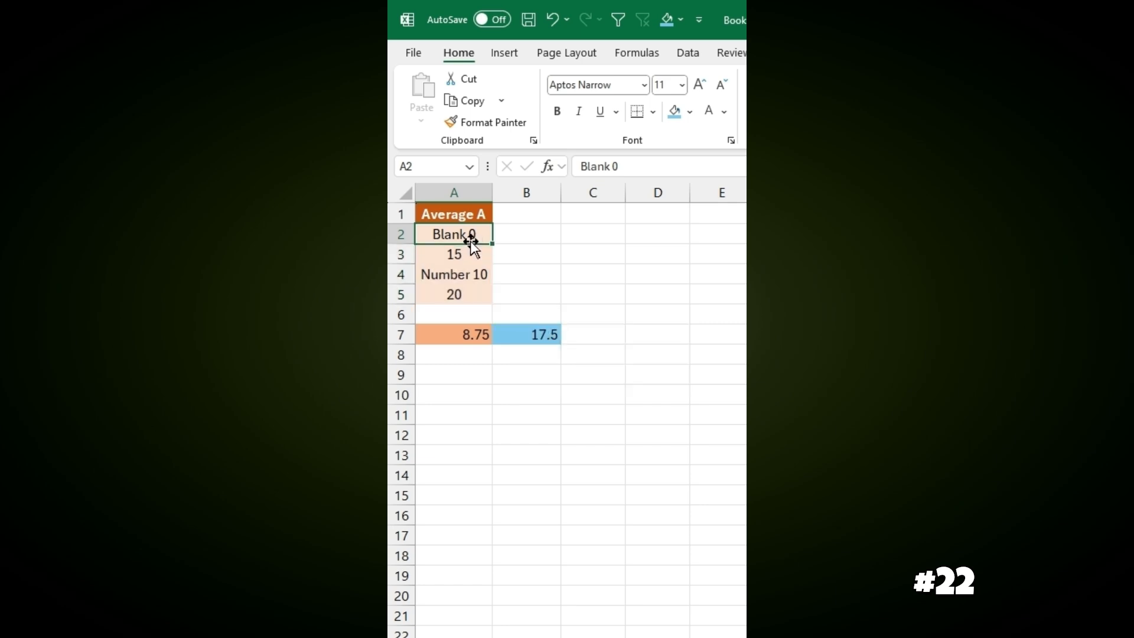
{"action": "key", "text": "Delete"}
{"action": "left_click", "coordinate": [478, 274]}
{"action": "key", "text": "Delete"}
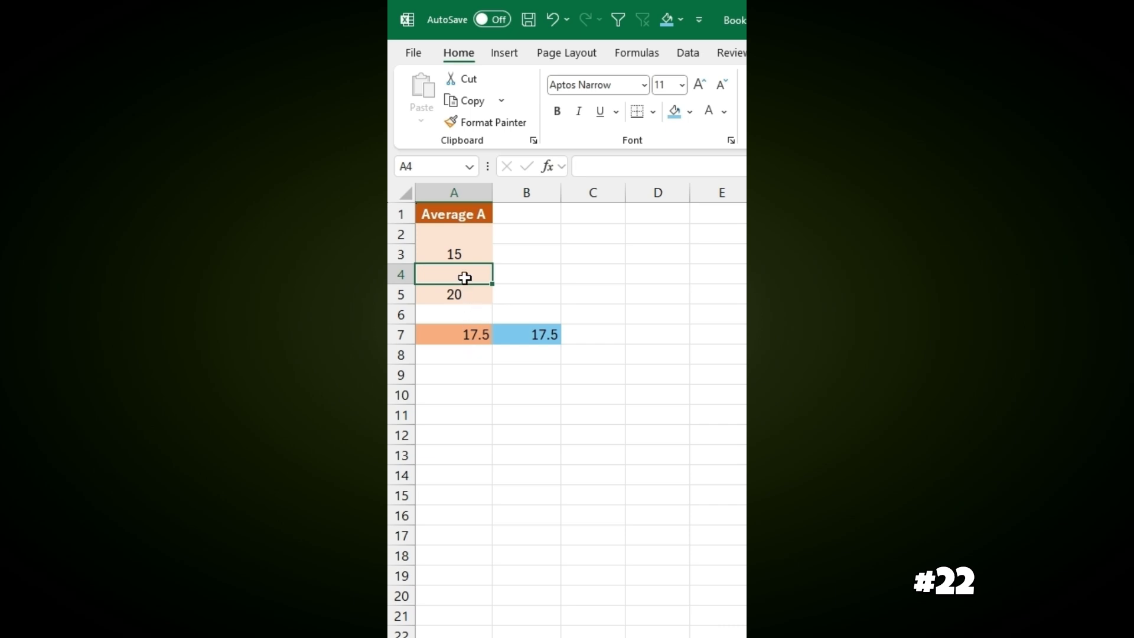
- Enter the text a in cell A4 and b in cell A2
{"action": "type", "text": "a"}
{"action": "key", "text": "Return"}
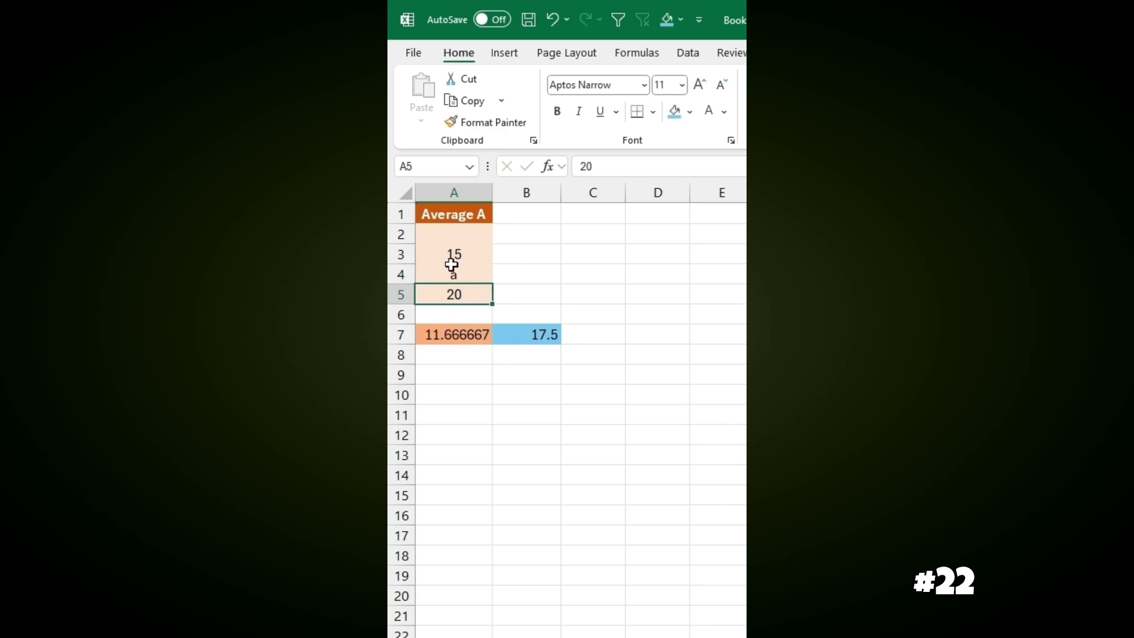
{"action": "left_click", "coordinate": [467, 234]}
{"action": "type", "text": "b"}
{"action": "key", "text": "Return"}
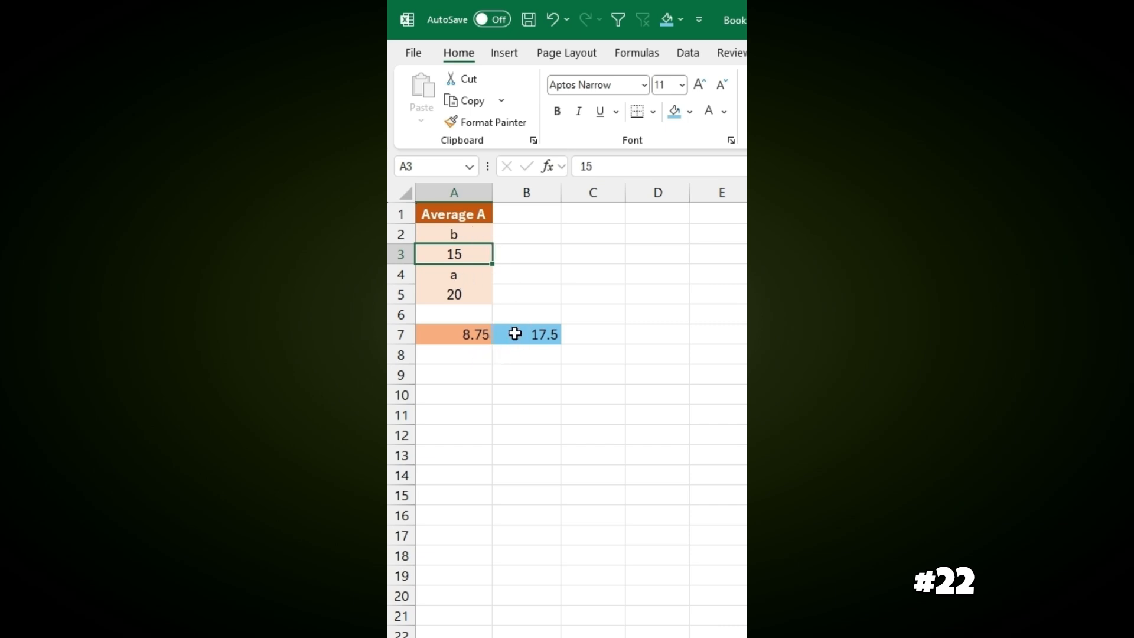
- Replace the text in cell A4 with the number 10
{"action": "left_click", "coordinate": [466, 275]}
{"action": "type", "text": "10"}
{"action": "key", "text": "Return"}
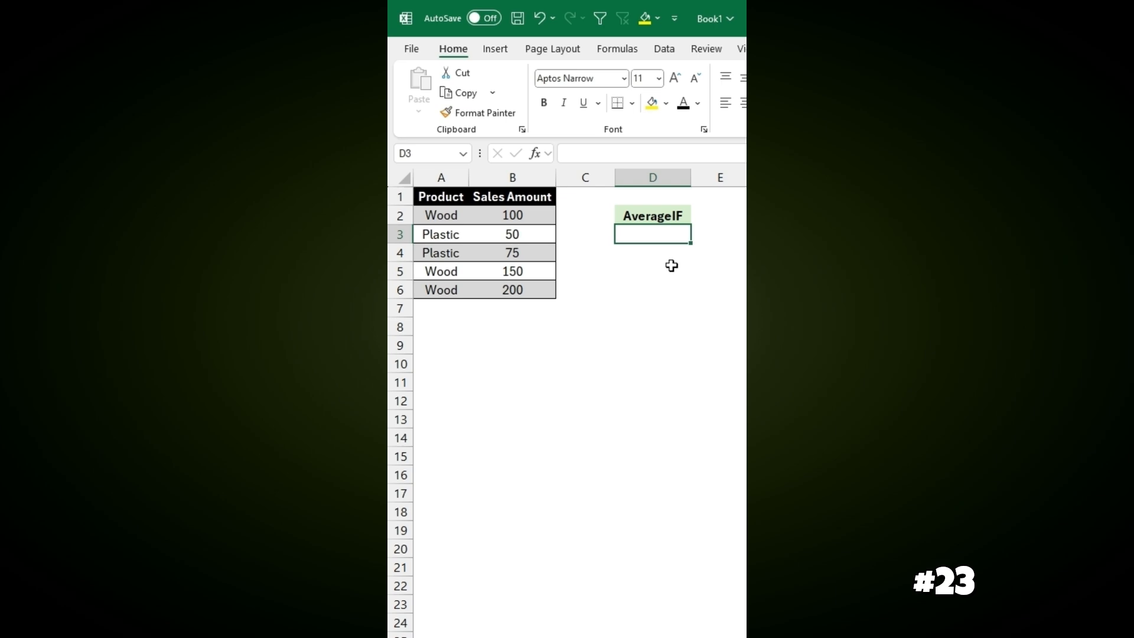
- Average the Wood sales with an AVERAGEIF formula in D3, using range A2:A6, criteria A2 and average range B2:B6
{"action": "type", "text": "=ave"}
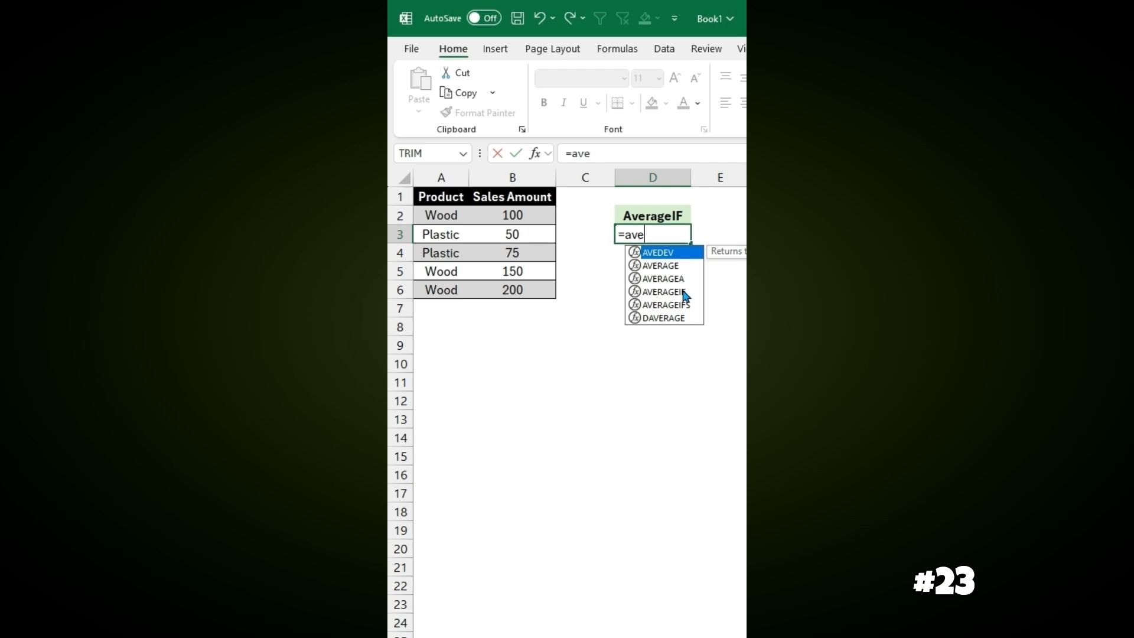
{"action": "double_click", "coordinate": [684, 292]}
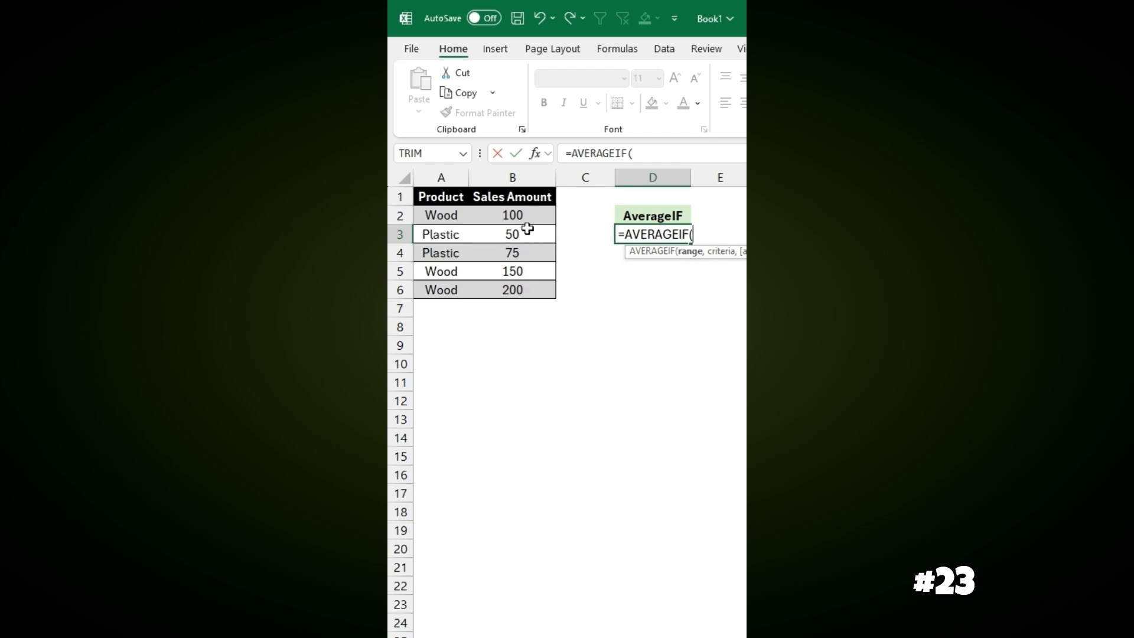
{"action": "left_click_drag", "start_coordinate": [442, 215], "coordinate": [442, 289]}
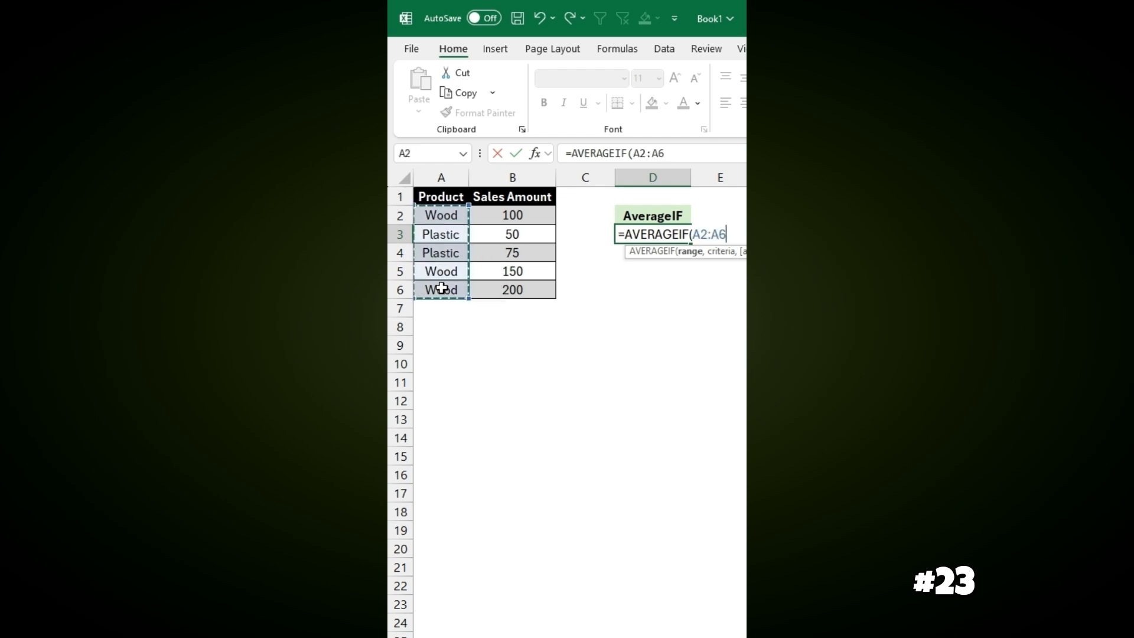
{"action": "type", "text": ","}
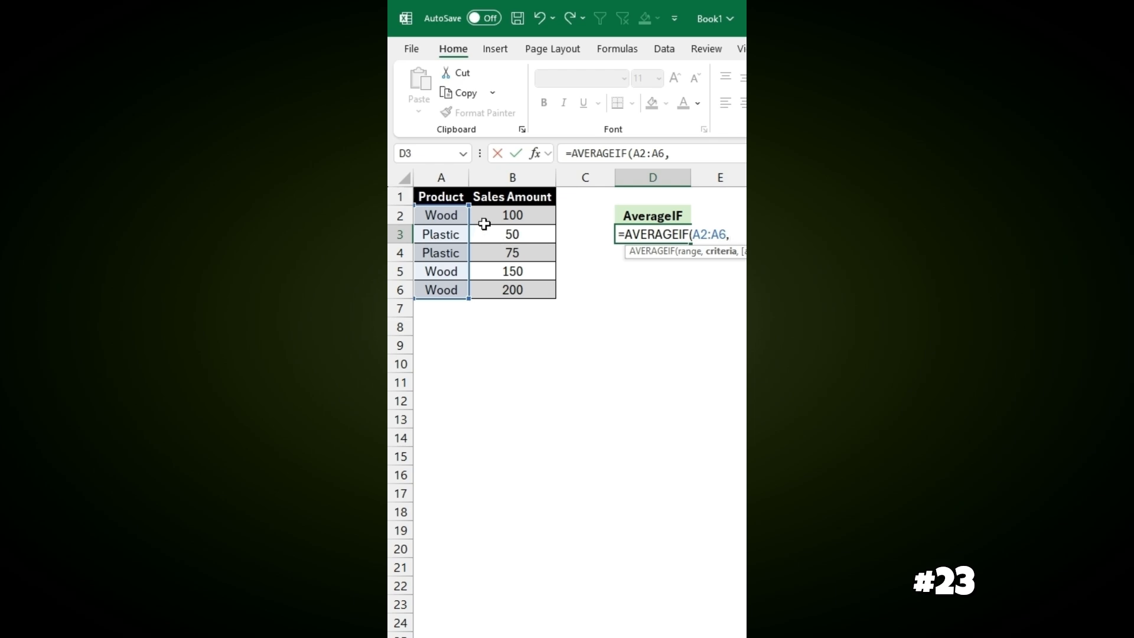
{"action": "left_click", "coordinate": [450, 216]}
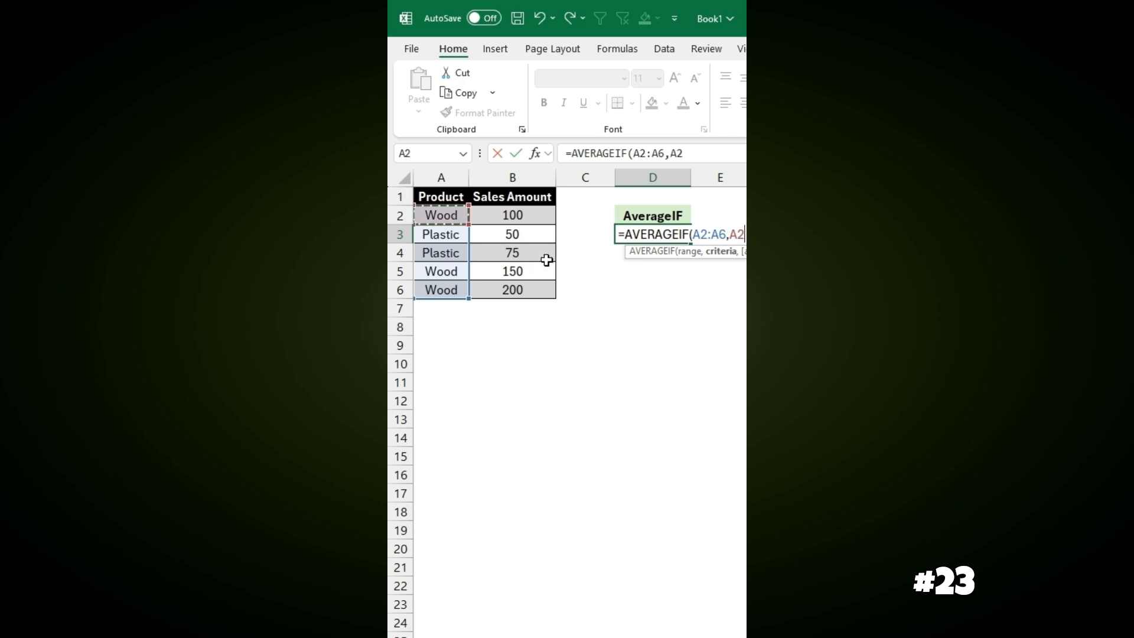
{"action": "type", "text": ","}
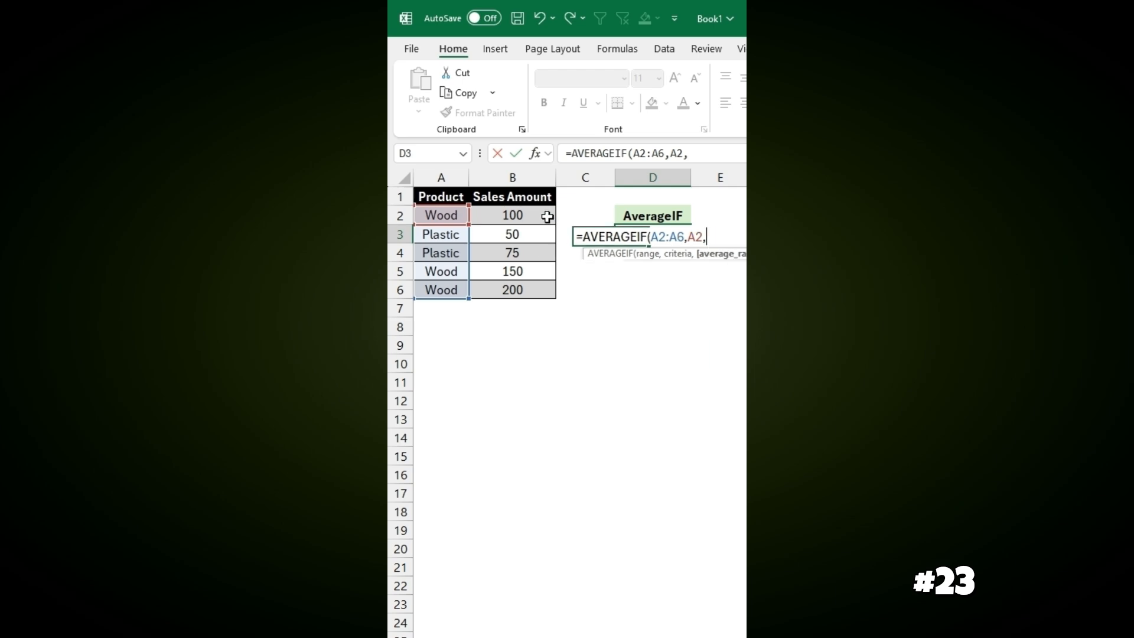
{"action": "left_click_drag", "start_coordinate": [522, 214], "coordinate": [530, 290]}
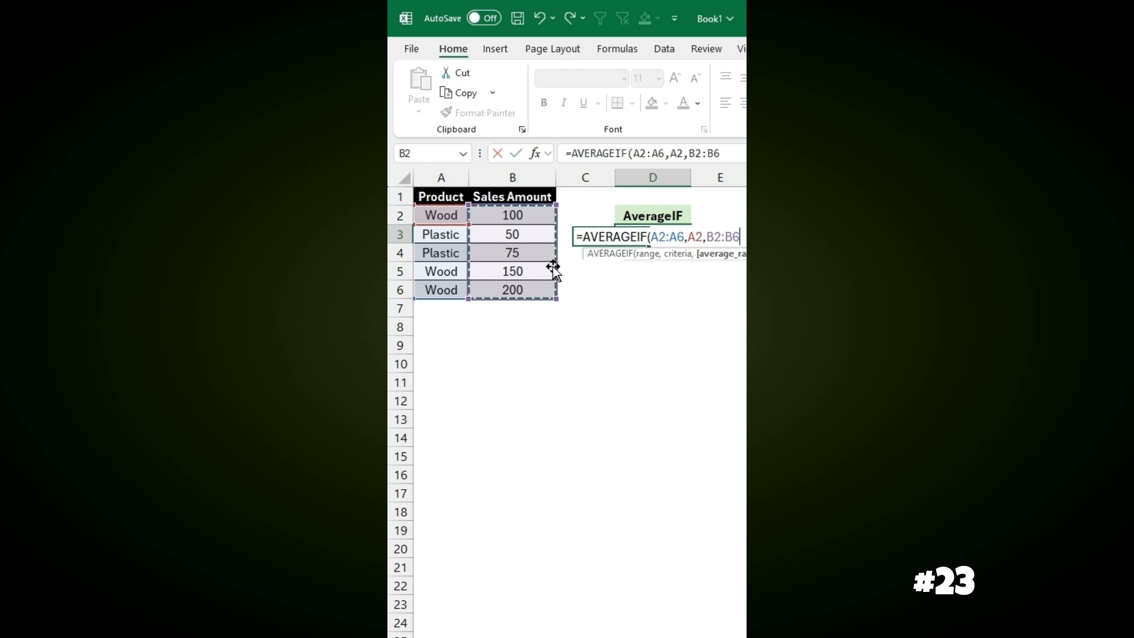
{"action": "key", "text": "Return"}
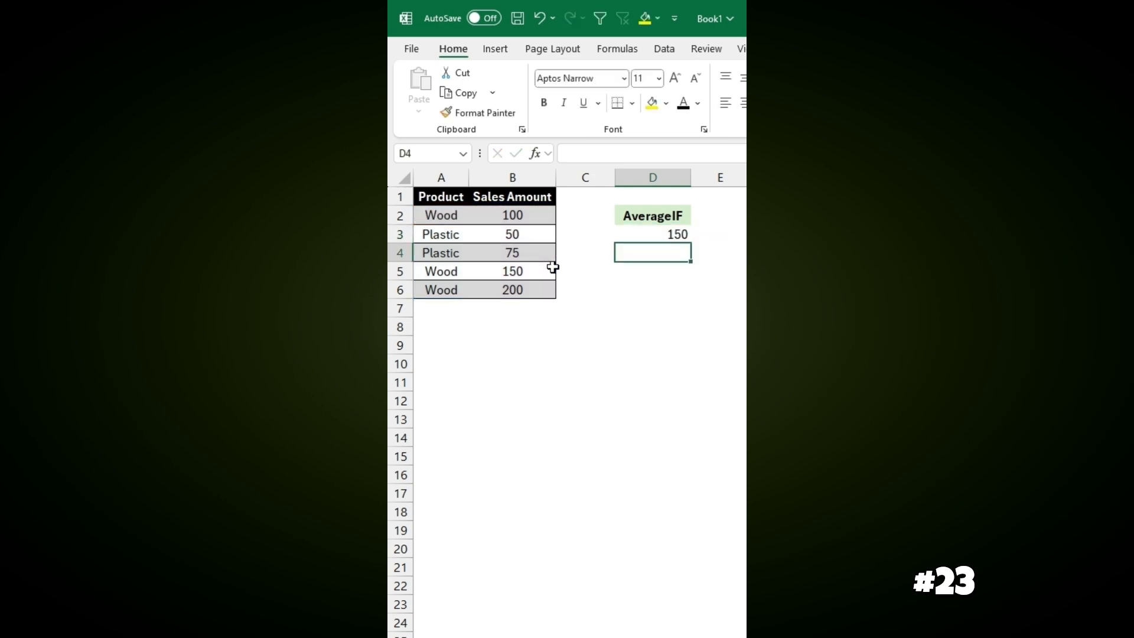
- Highlight the Wood sales amounts in B2, B5 and B6 with a yellow fill
{"action": "left_click", "coordinate": [527, 221]}
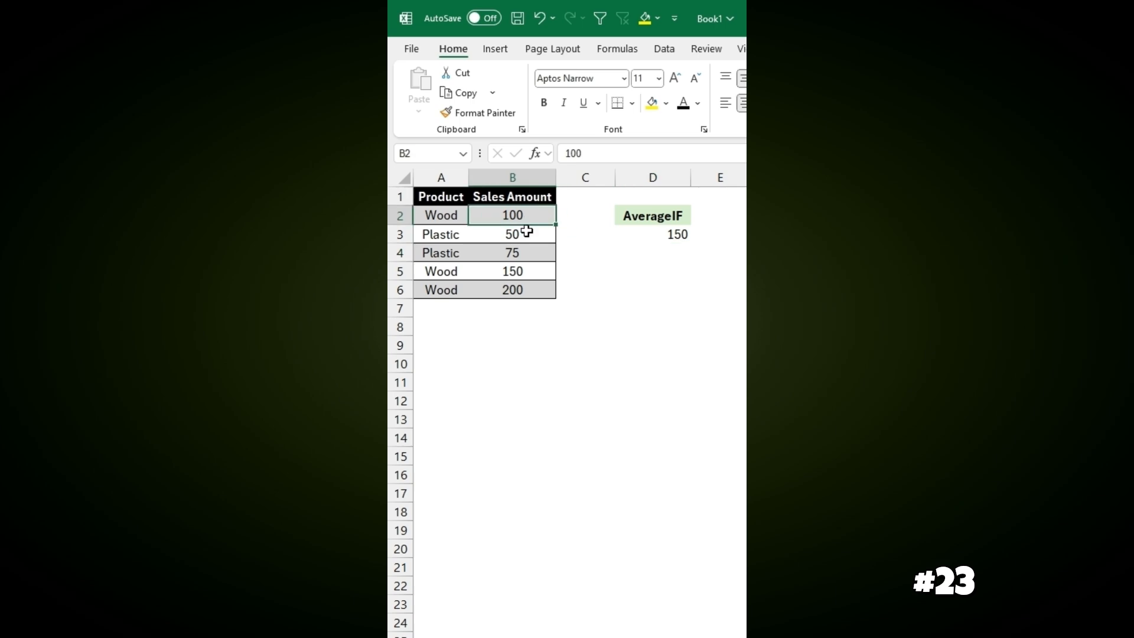
{"action": "left_click", "coordinate": [531, 275], "text": "ctrl"}
{"action": "left_click", "coordinate": [519, 290], "text": "ctrl"}
{"action": "left_click", "coordinate": [651, 103]}
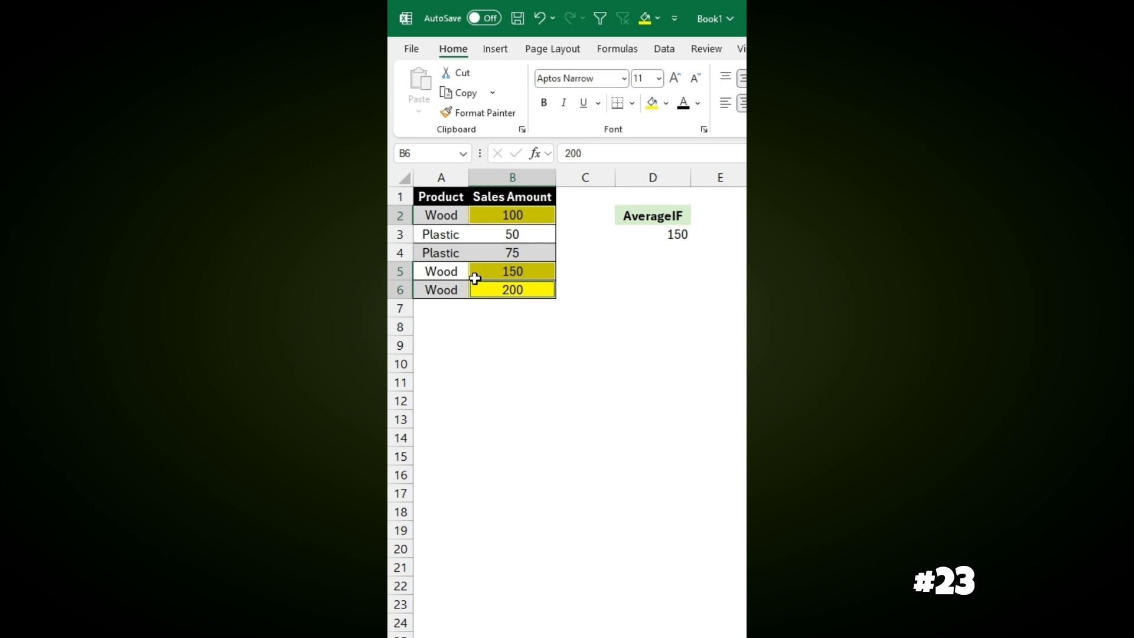
{"action": "left_click", "coordinate": [618, 230]}
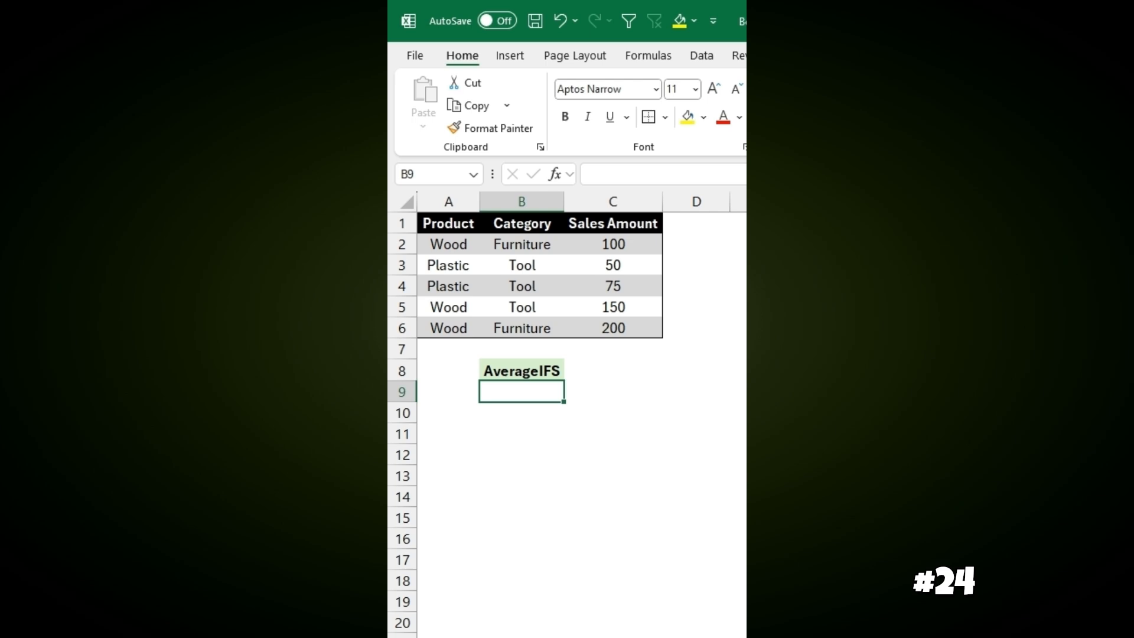
- Average the Wood Furniture sales with an AVERAGEIFS formula in B9, using average range C2:C6, criteria A2 in A2:A6 and criteria B2 in B2:B6
{"action": "type", "text": "=ave"}
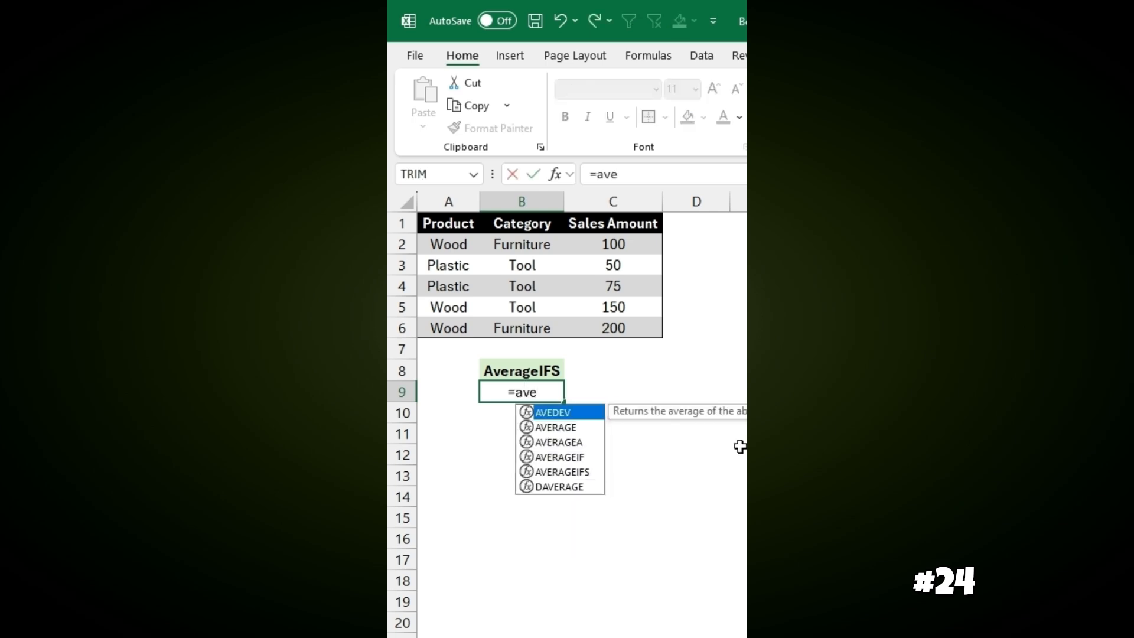
{"action": "double_click", "coordinate": [571, 471]}
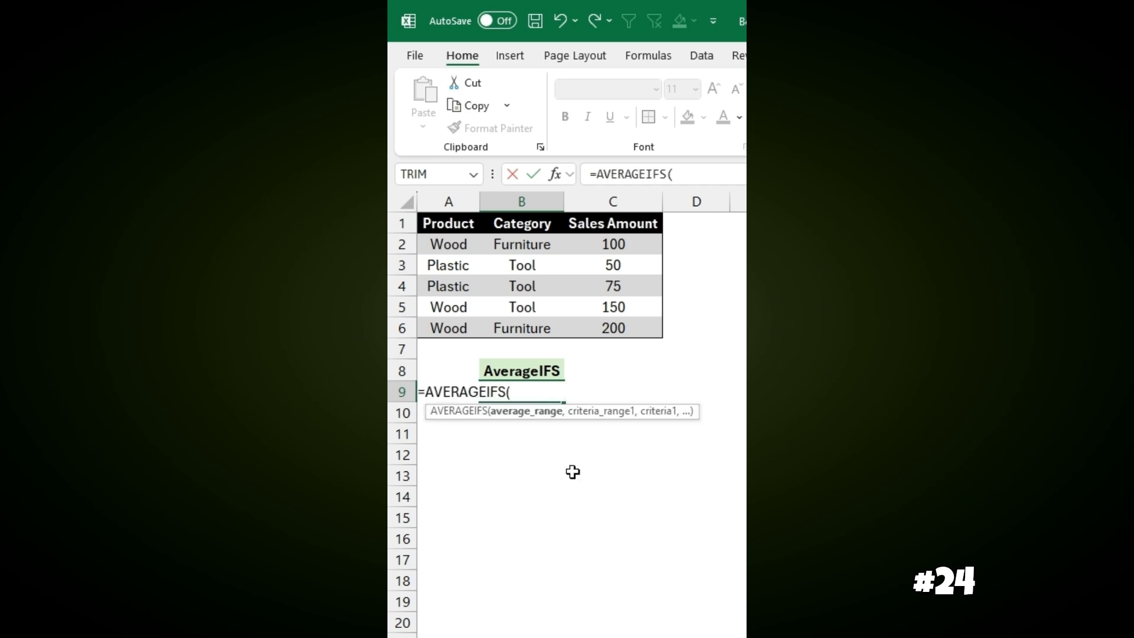
{"action": "left_click_drag", "start_coordinate": [620, 244], "coordinate": [629, 320]}
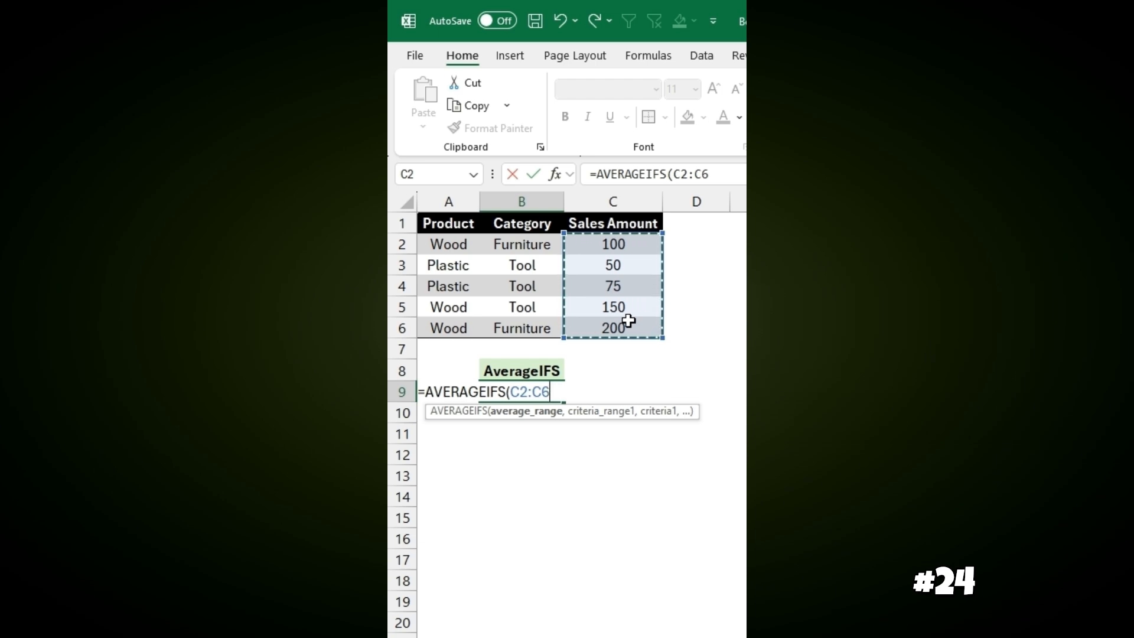
{"action": "type", "text": ","}
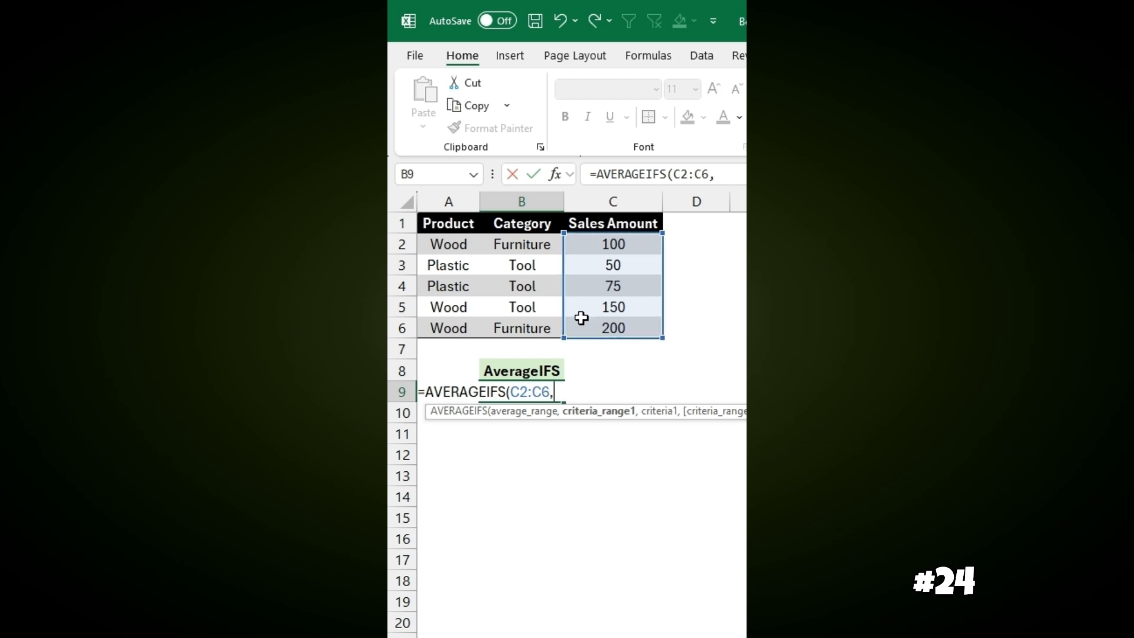
{"action": "left_click_drag", "start_coordinate": [446, 274], "coordinate": [446, 323]}
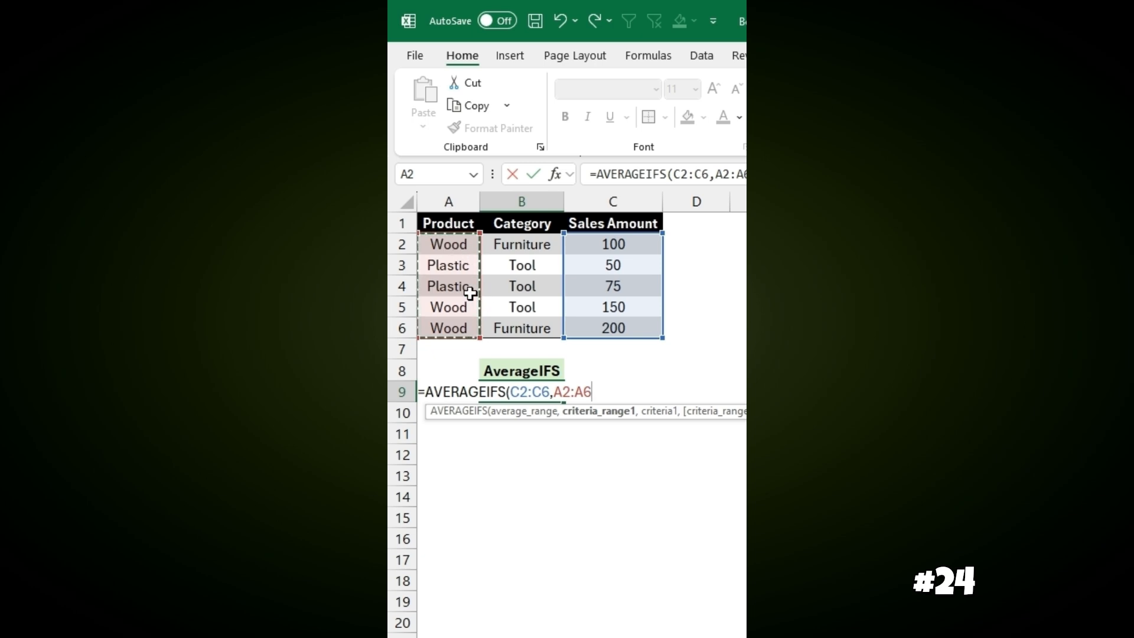
{"action": "type", "text": ","}
{"action": "left_click", "coordinate": [453, 244]}
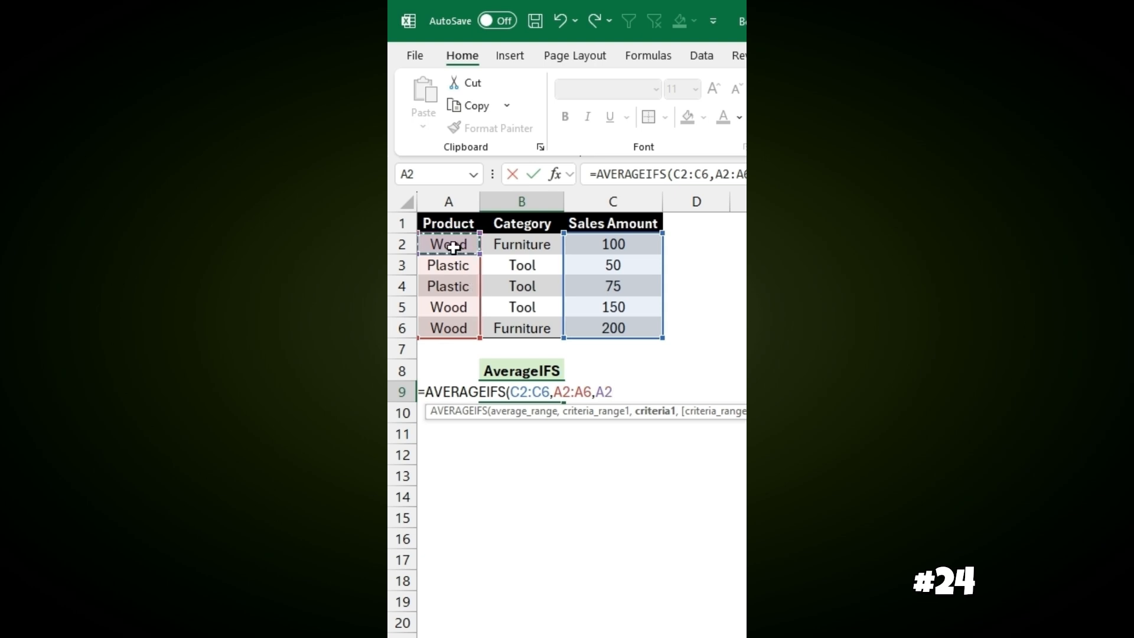
{"action": "type", "text": ","}
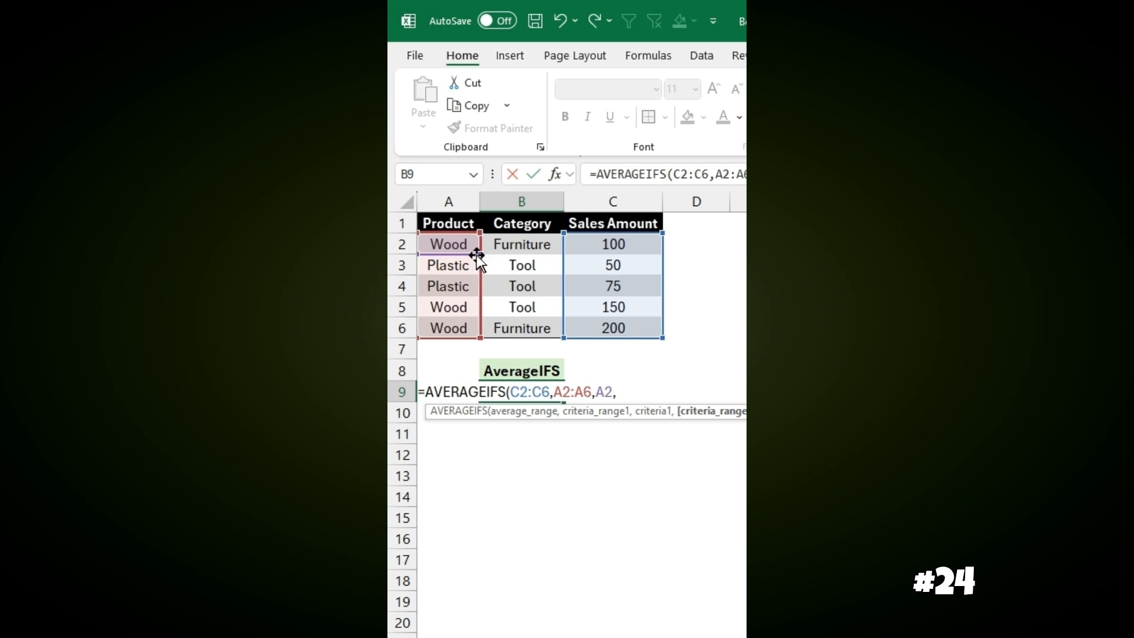
{"action": "left_click_drag", "start_coordinate": [528, 246], "coordinate": [537, 324]}
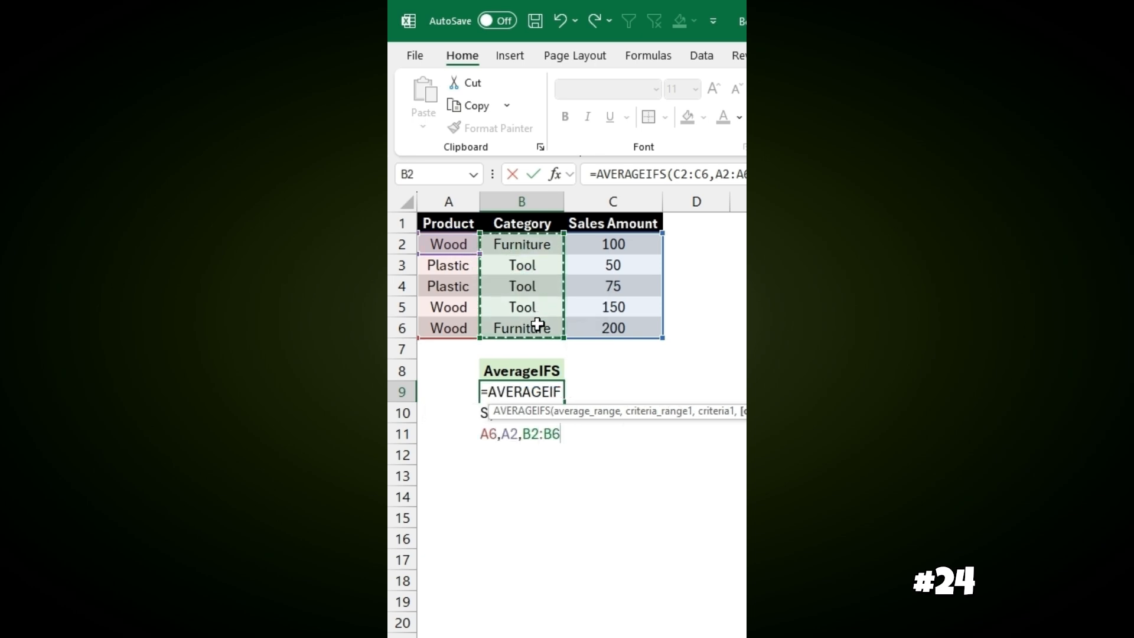
{"action": "type", "text": ","}
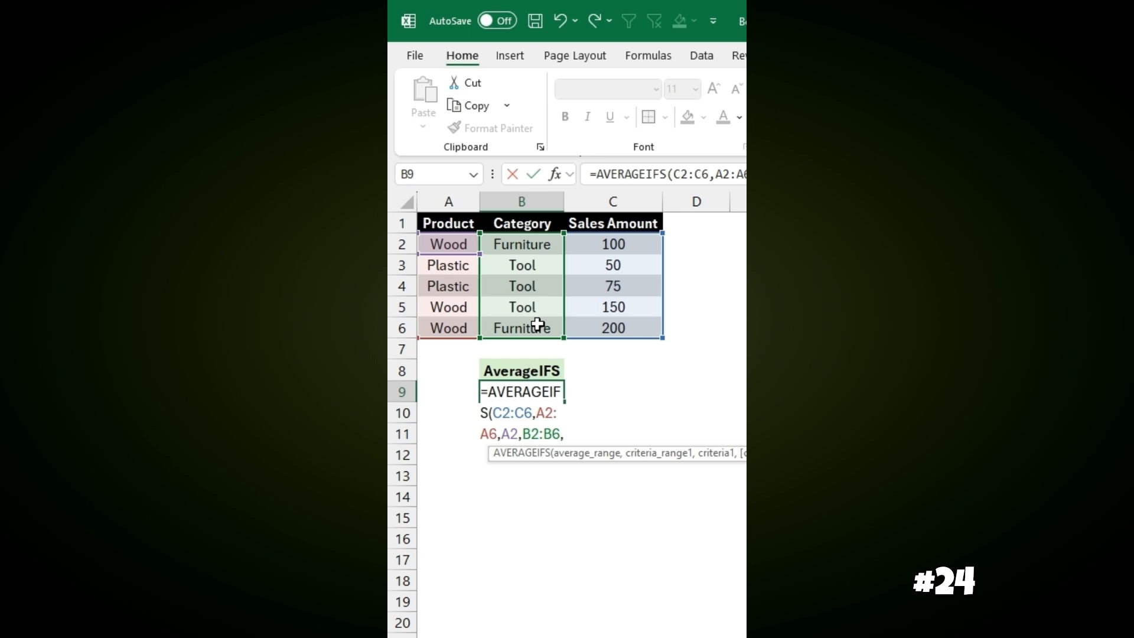
{"action": "left_click", "coordinate": [552, 244]}
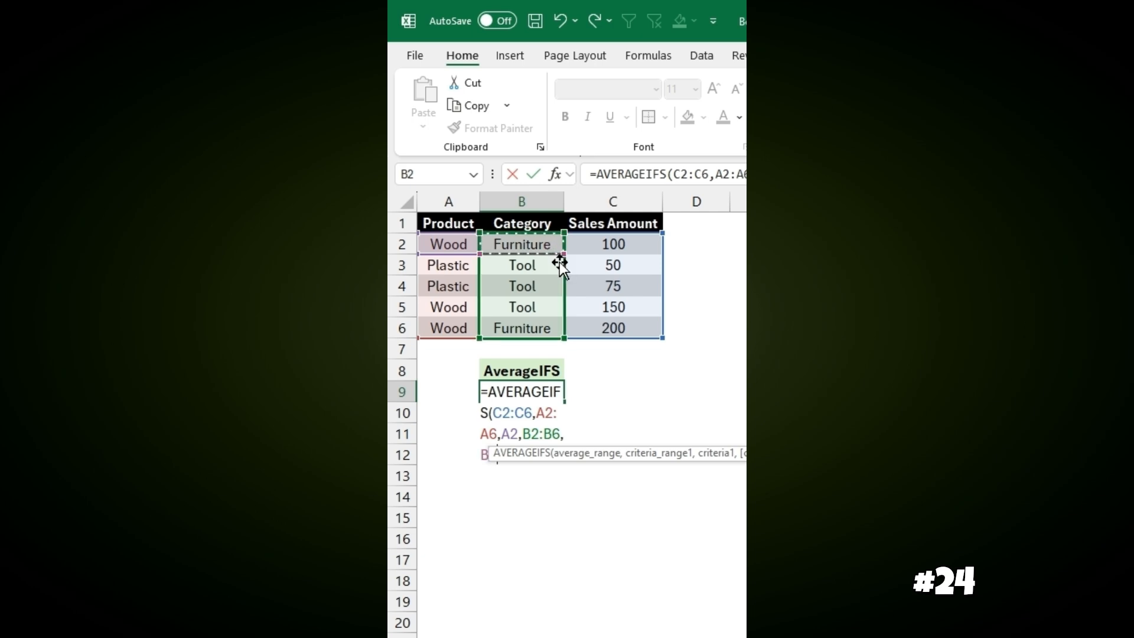
{"action": "key", "text": "Return"}
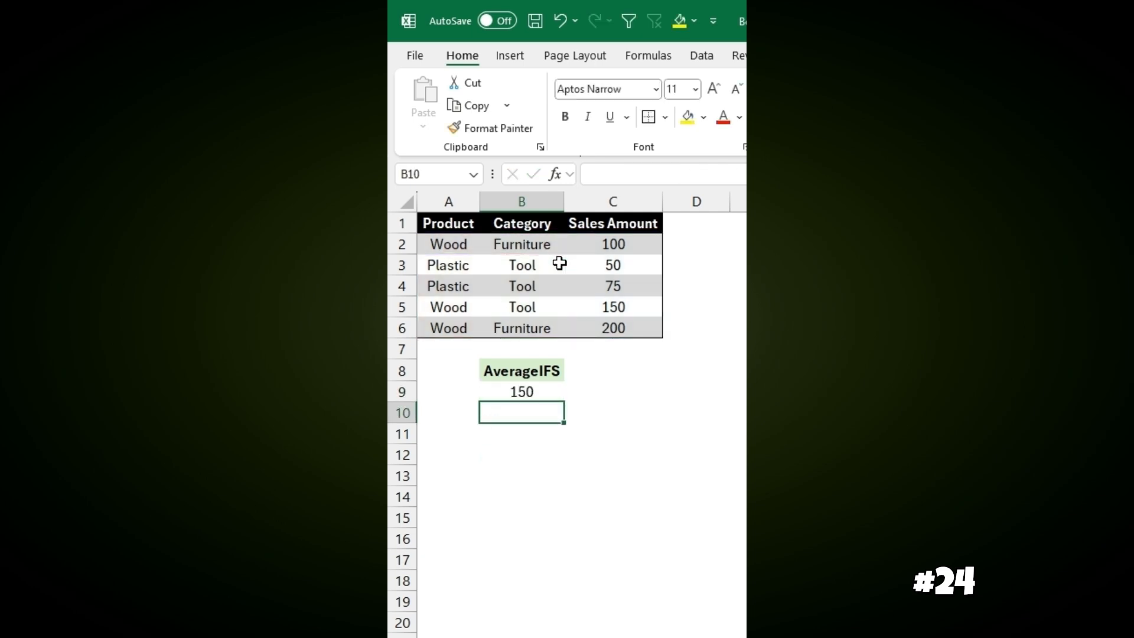
- Highlight the Wood Furniture sales amounts in C2 and C6 with a yellow fill
{"action": "left_click", "coordinate": [597, 243]}
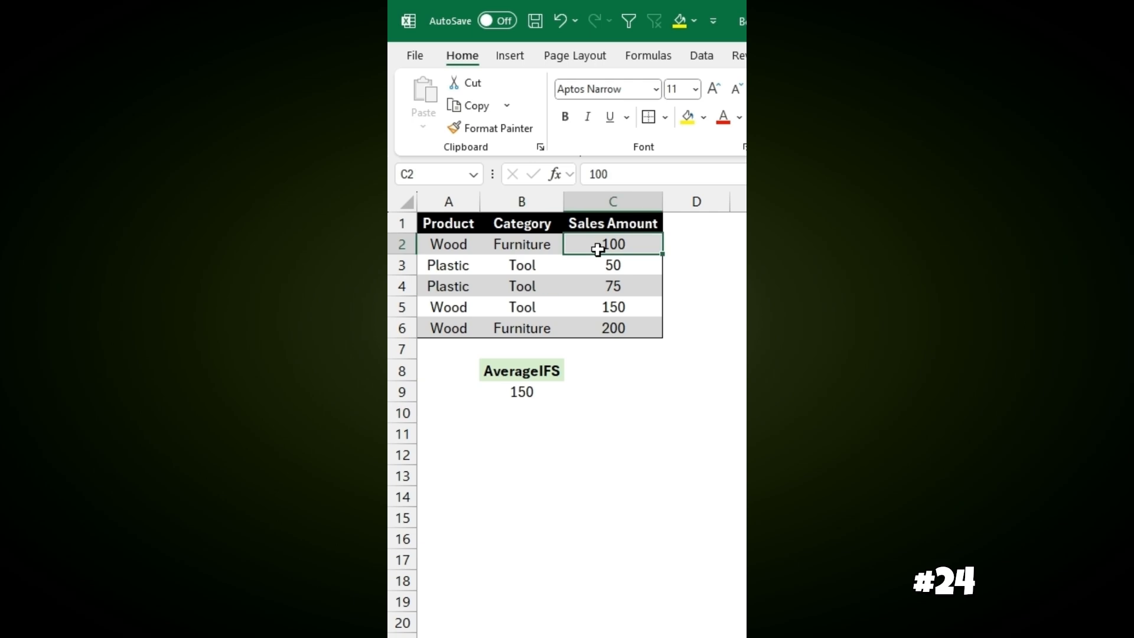
{"action": "left_click", "coordinate": [641, 327], "text": "ctrl"}
{"action": "left_click", "coordinate": [687, 116]}
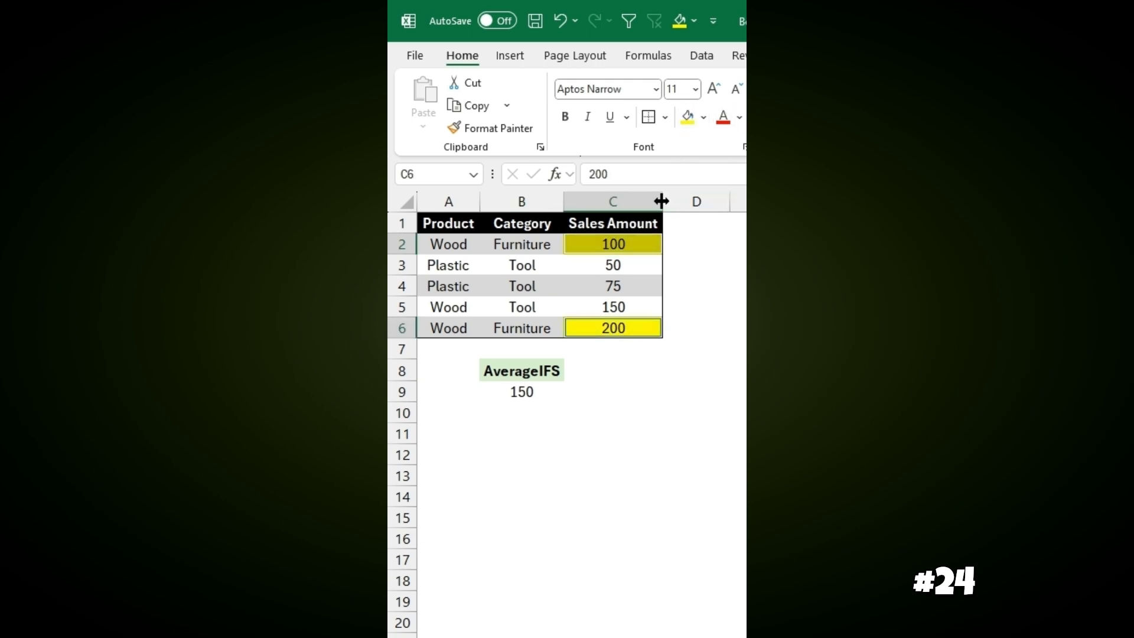
{"action": "left_click", "coordinate": [457, 249]}
{"action": "left_click", "coordinate": [508, 248]}
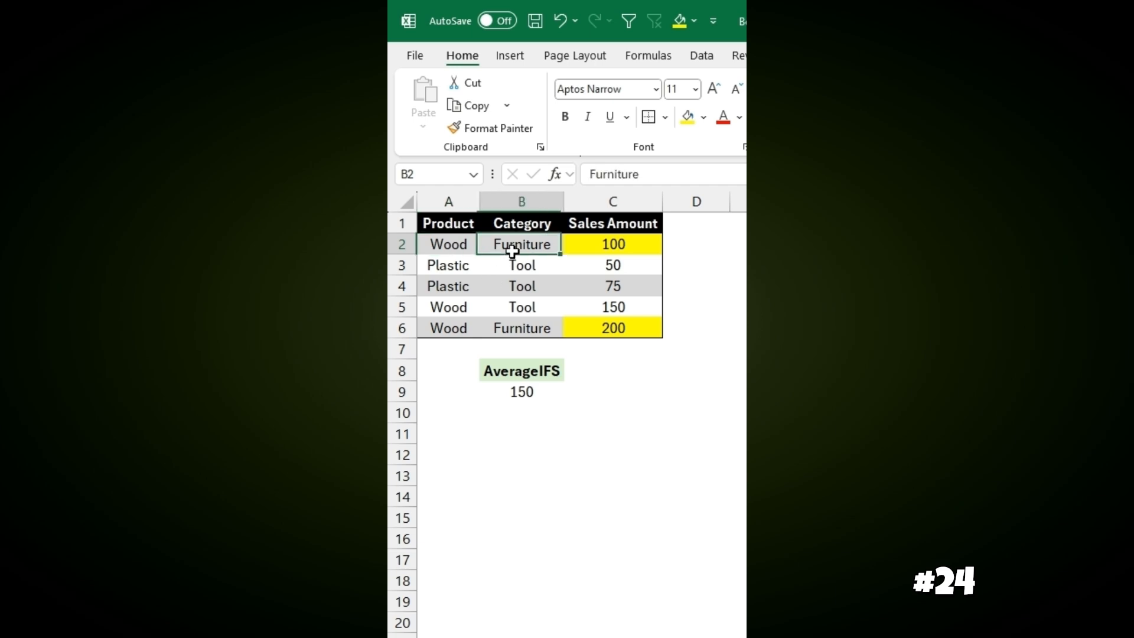